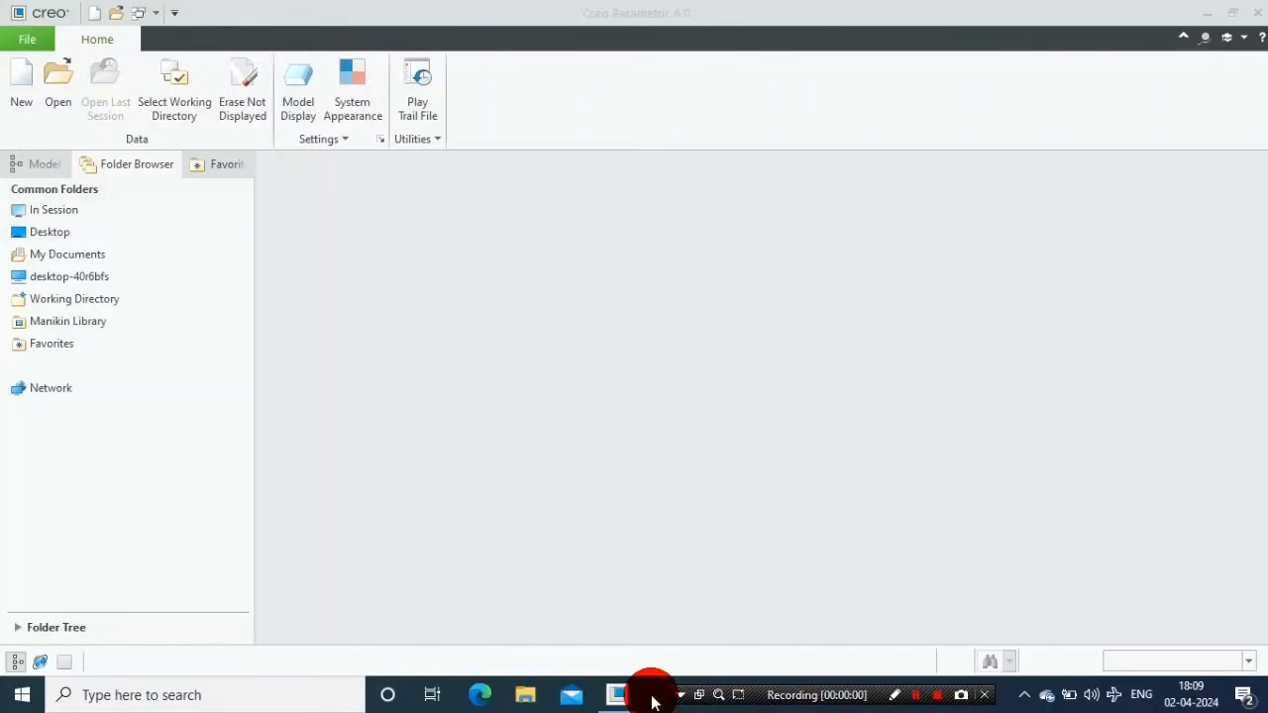
Create a new solid part file named Chair
click(23, 109)
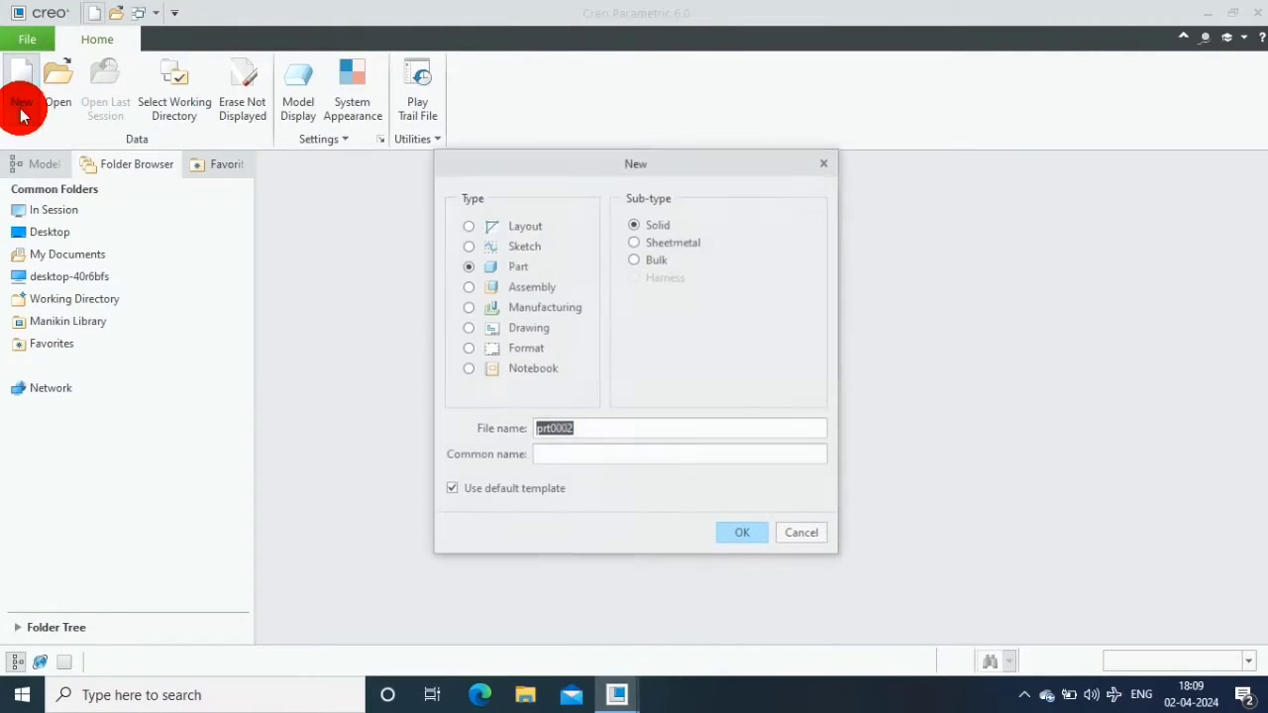
double_click(584, 429)
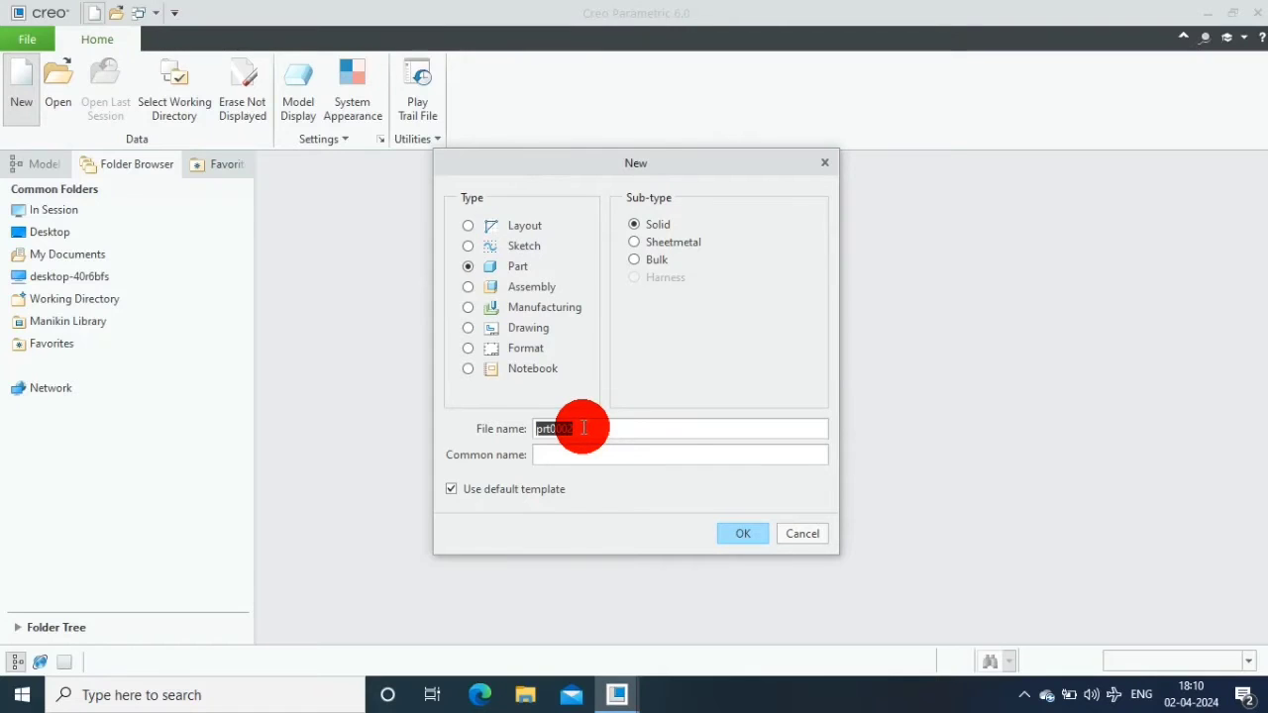
text(Chair)
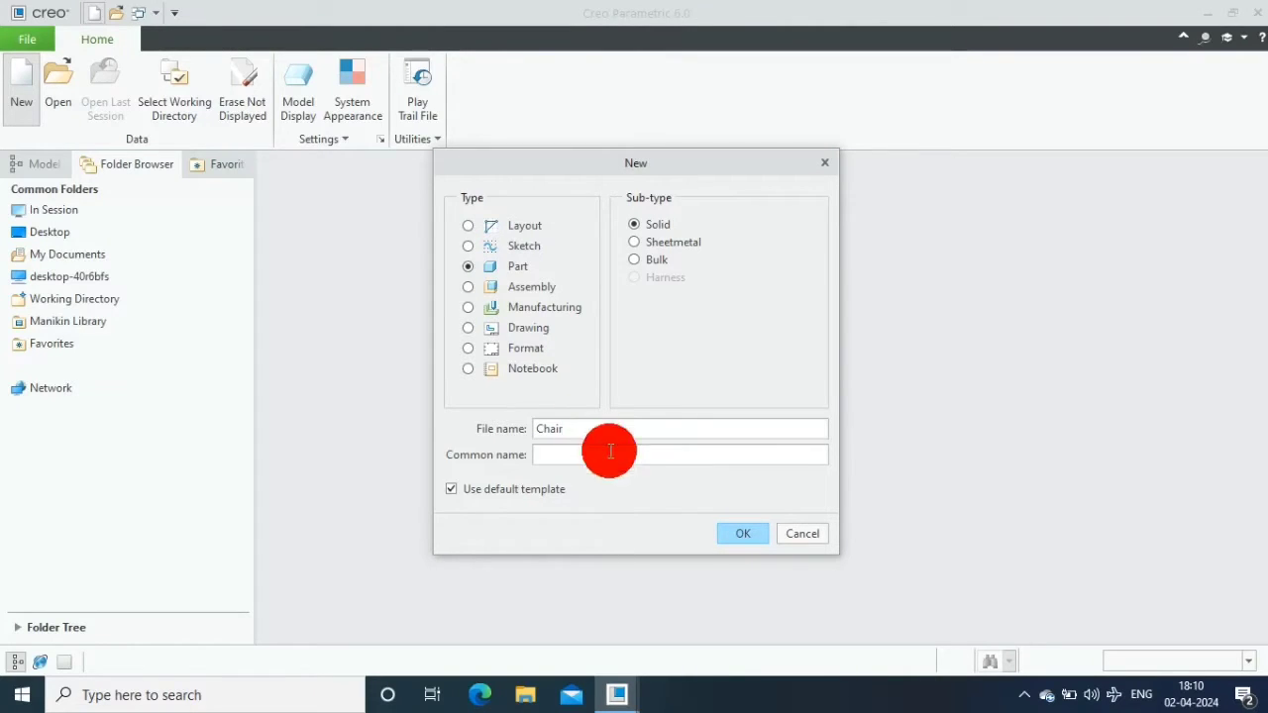
click(745, 538)
Start a sketch on the TOP plane and draw a line from the origin up-left
click(766, 253)
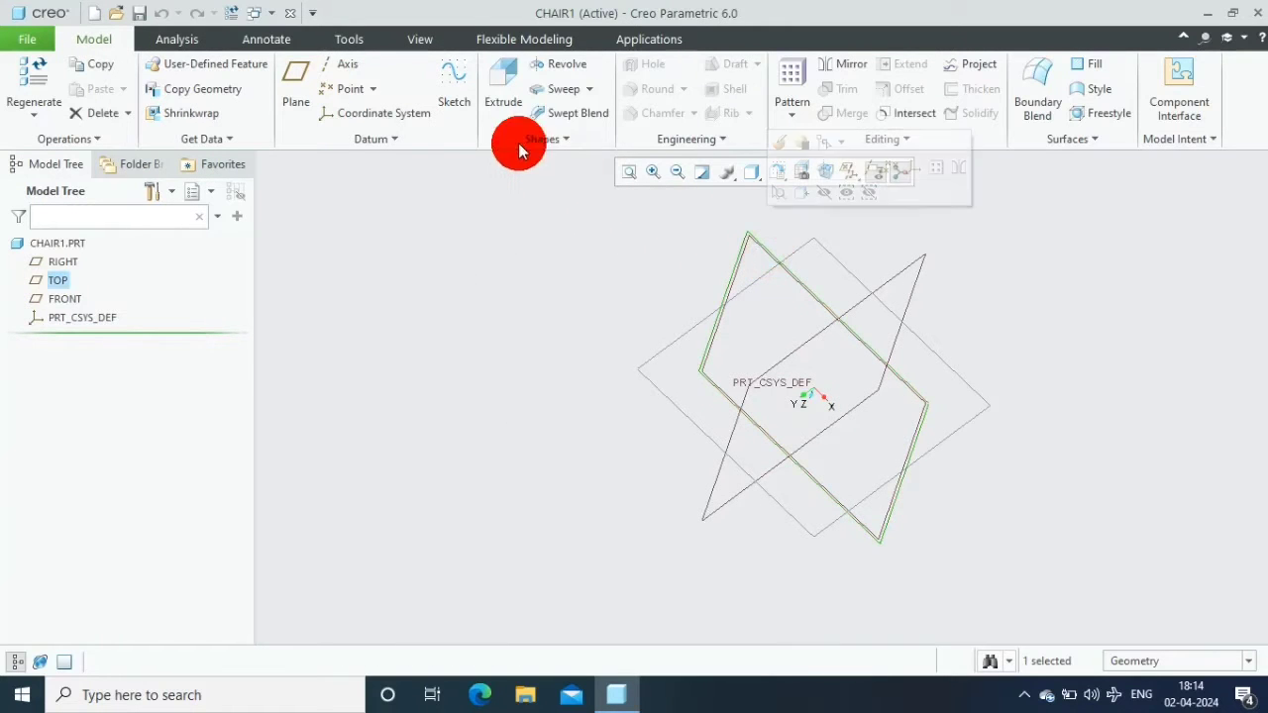
click(453, 99)
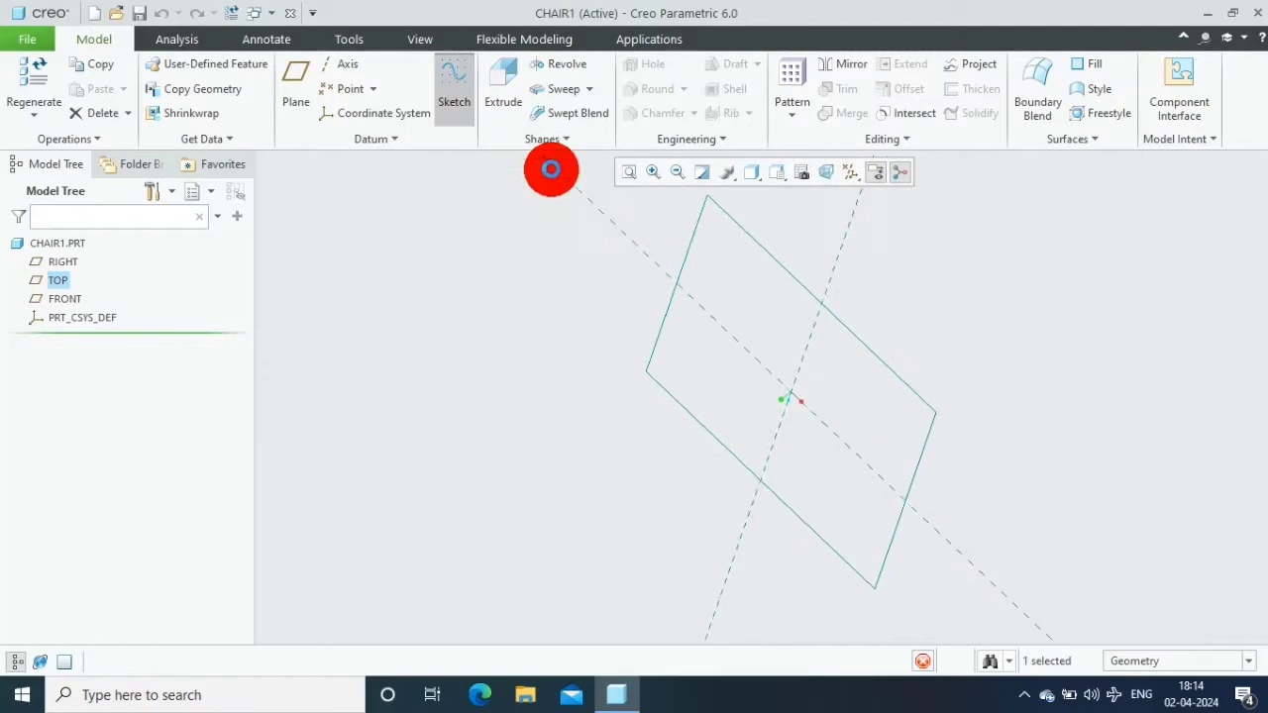
click(804, 173)
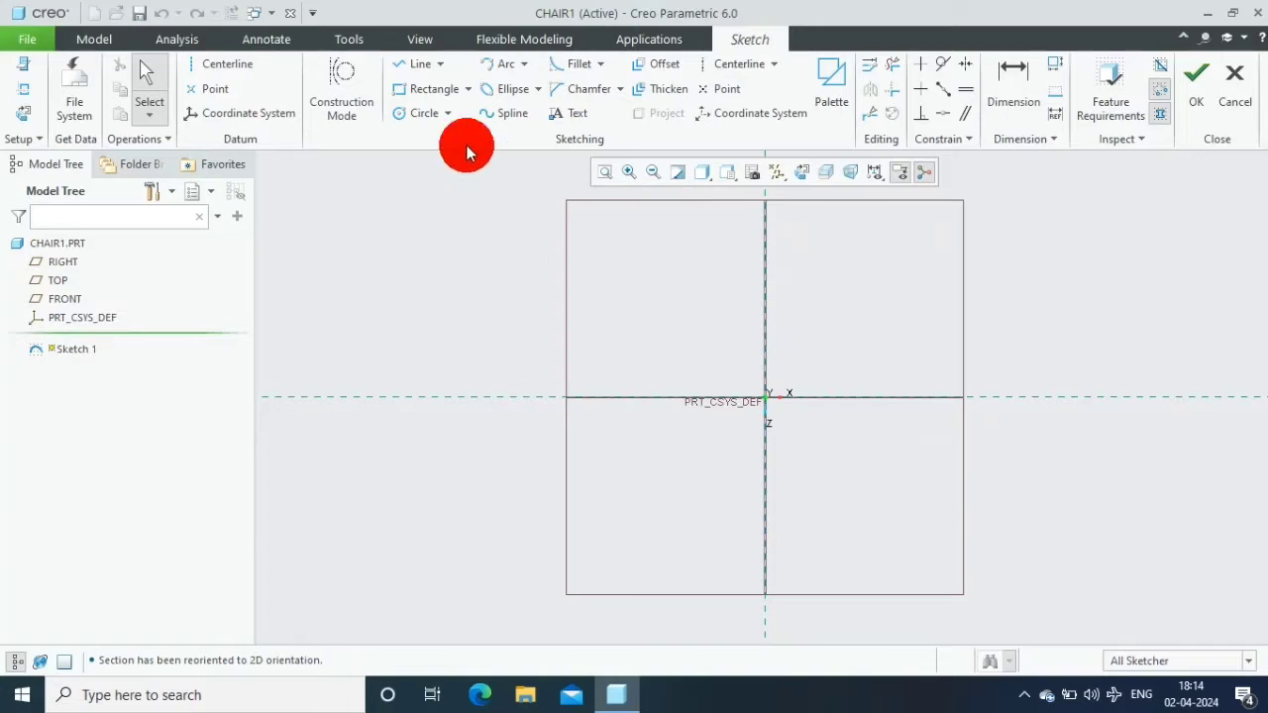
click(425, 64)
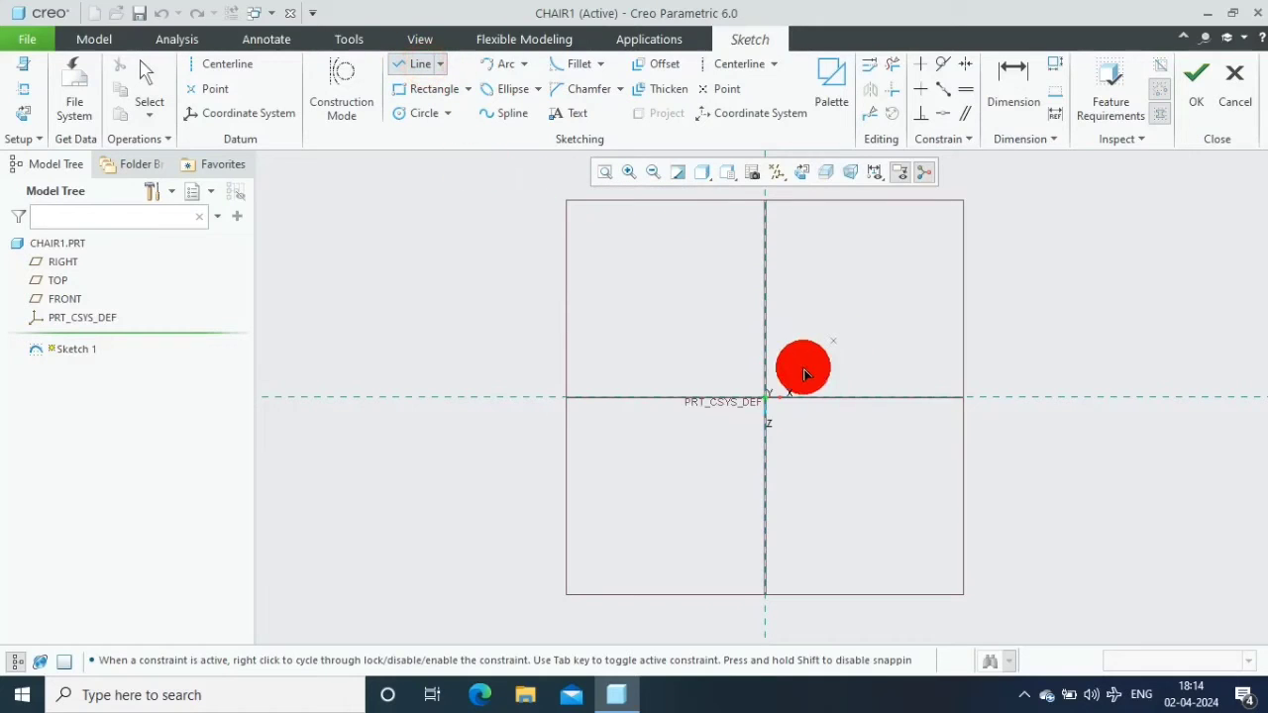
click(763, 399)
click(637, 216)
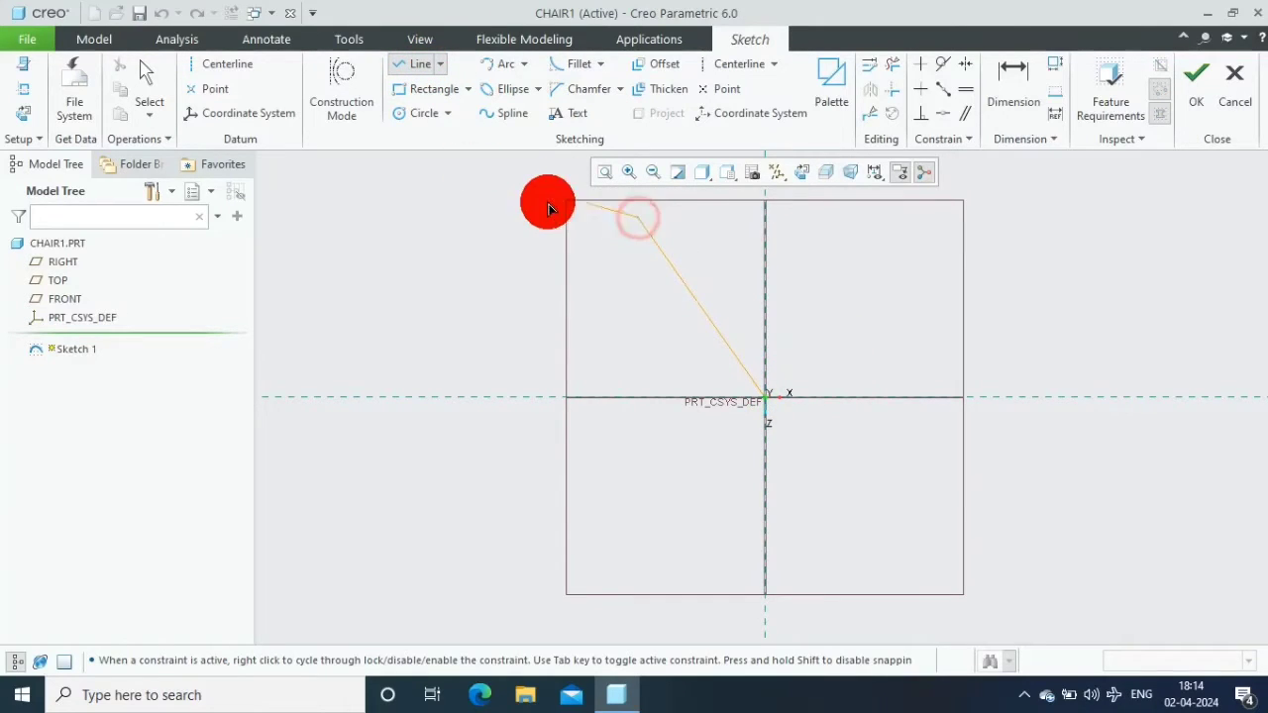
Dimension the slanted line to 120 horizontally and a 150° angle
click(1014, 87)
double_click(697, 226)
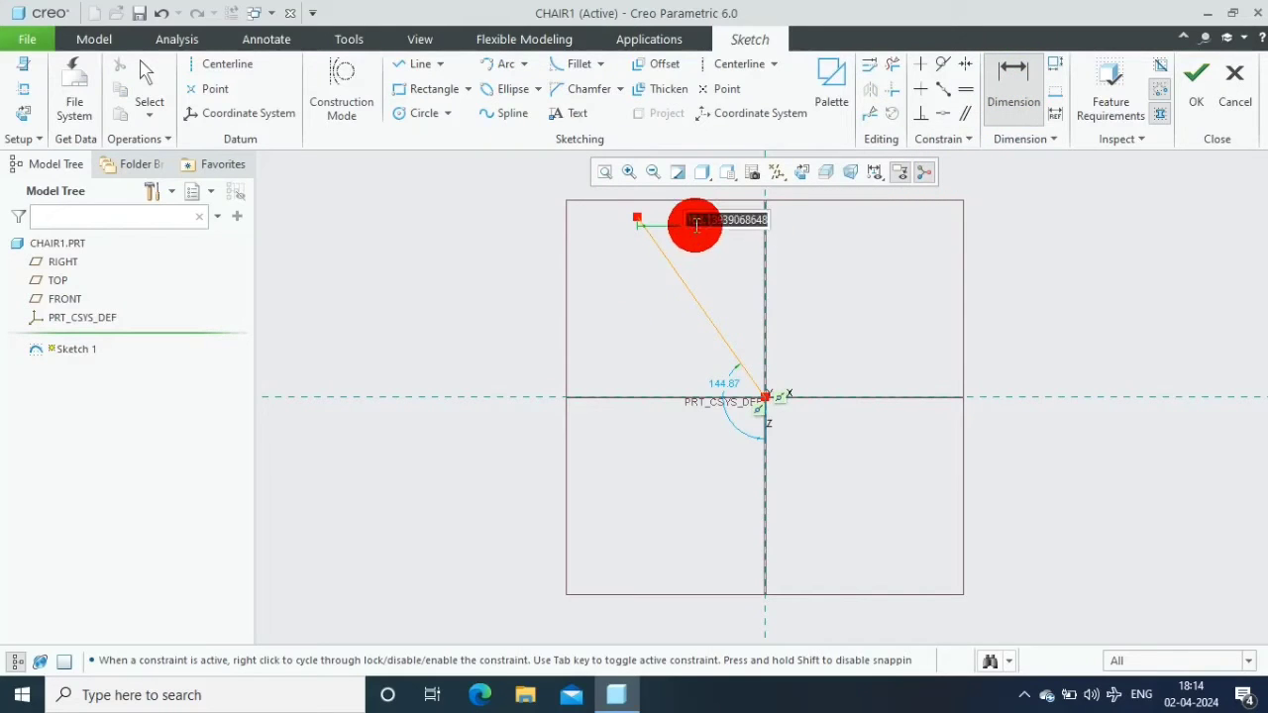
text(120)
key(Return)
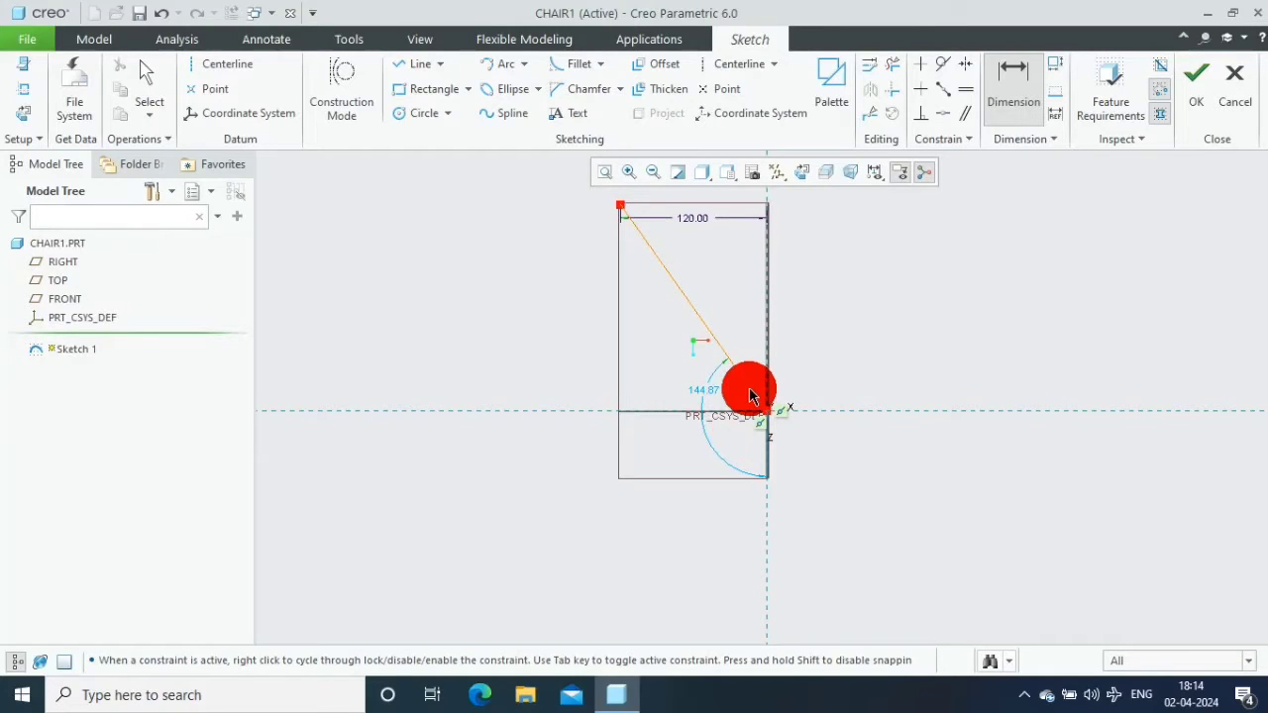
double_click(706, 392)
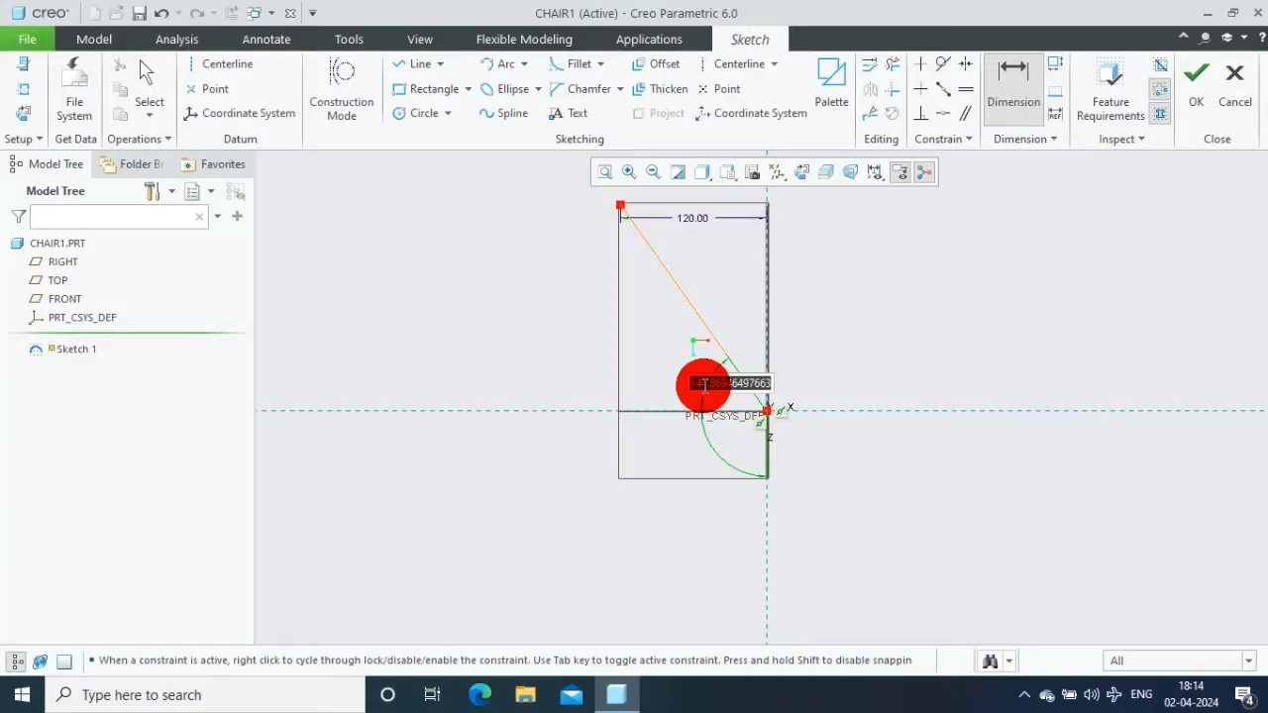
text(150)
key(Return)
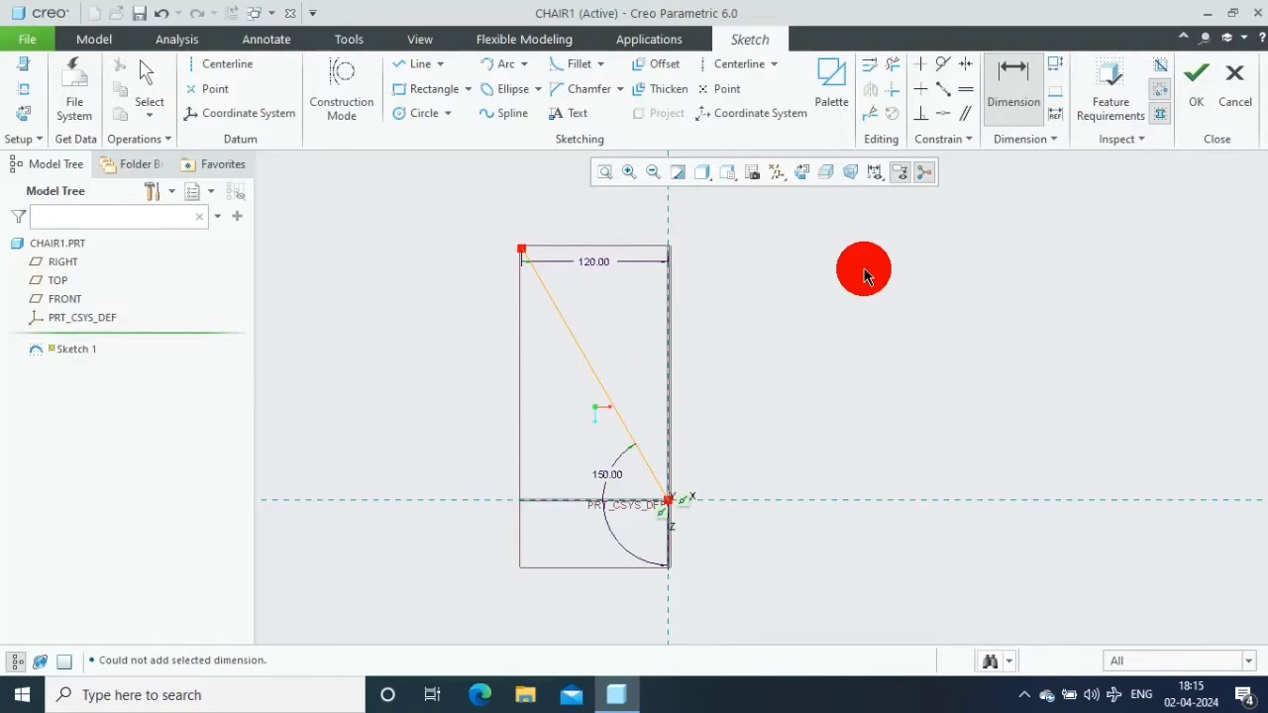
Draw a second line from the origin out to the right
click(418, 65)
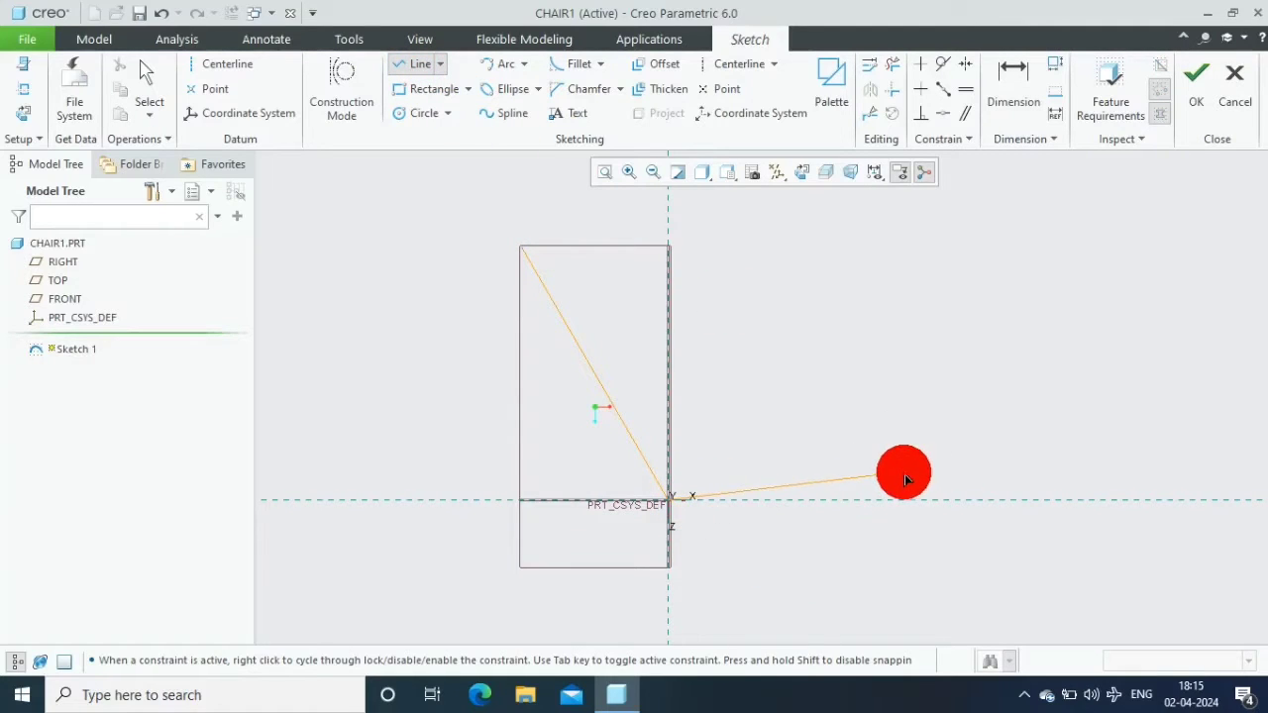
click(903, 476)
middle_click(996, 376)
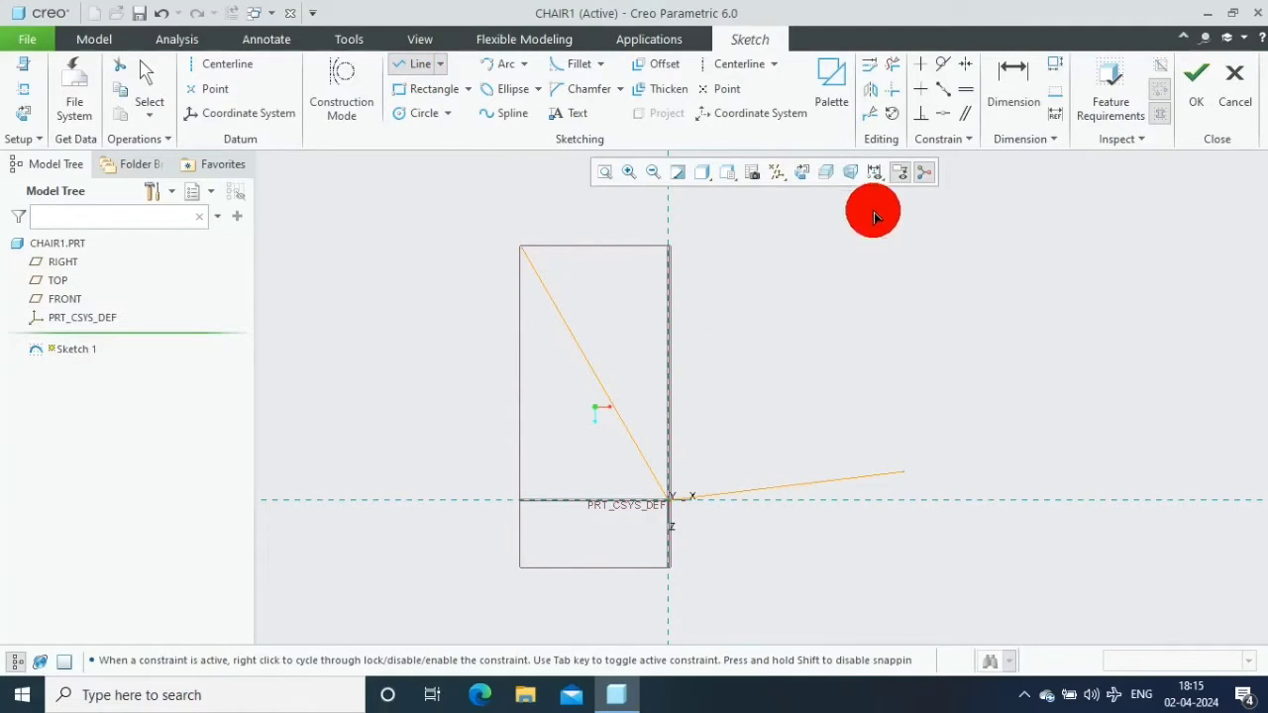
Dimension the second line at a 110° angle and 150 horizontally
click(1013, 87)
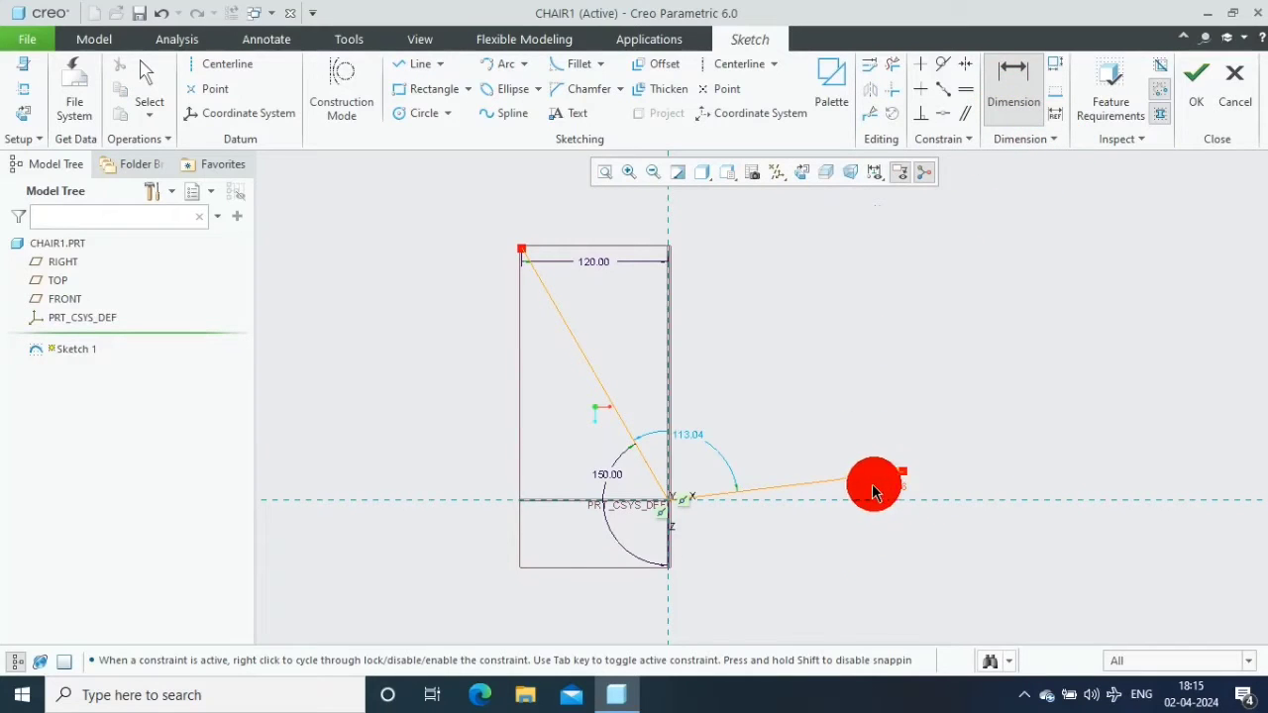
click(708, 446)
double_click(696, 438)
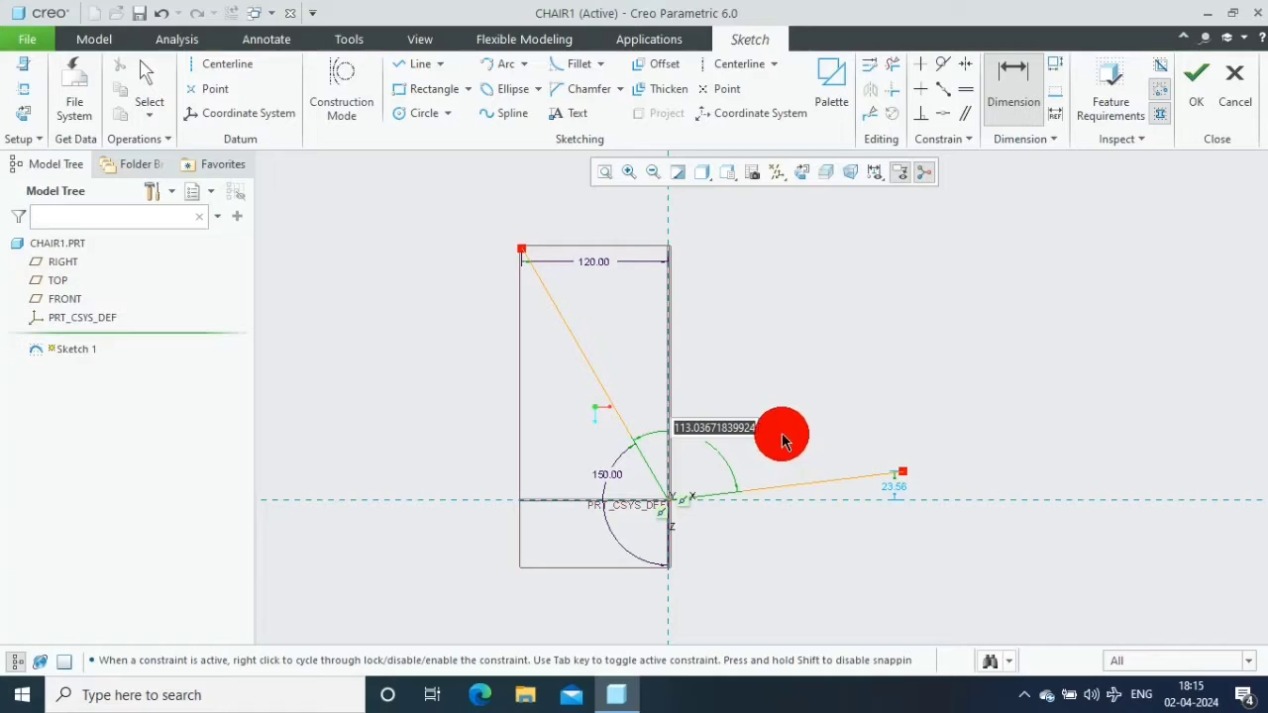
text(110)
key(Return)
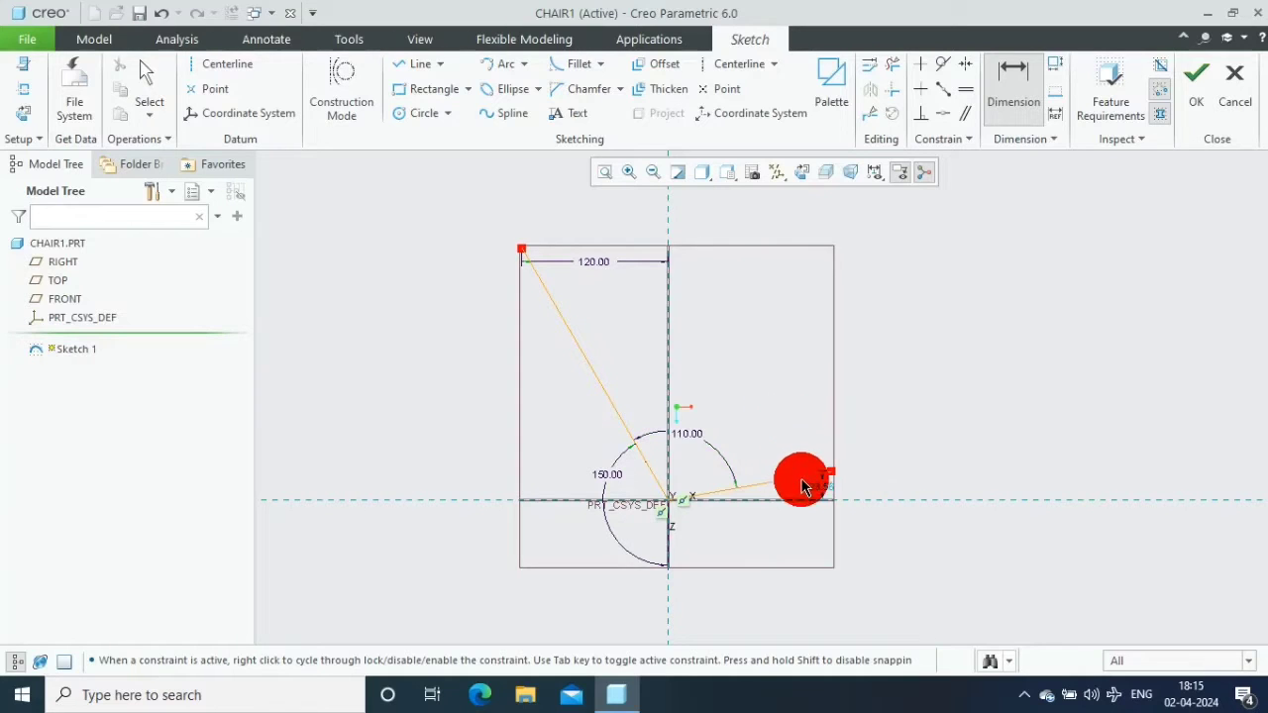
scroll(801, 475, down, 3)
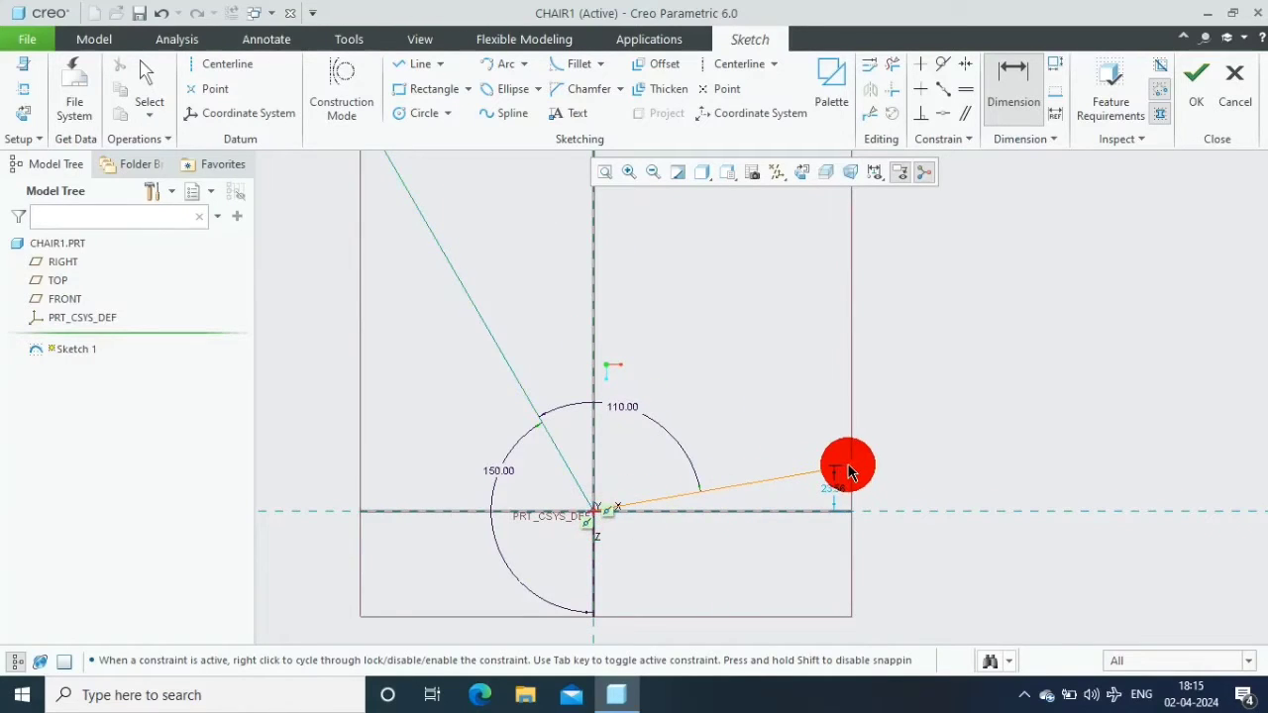
middle_click(778, 551)
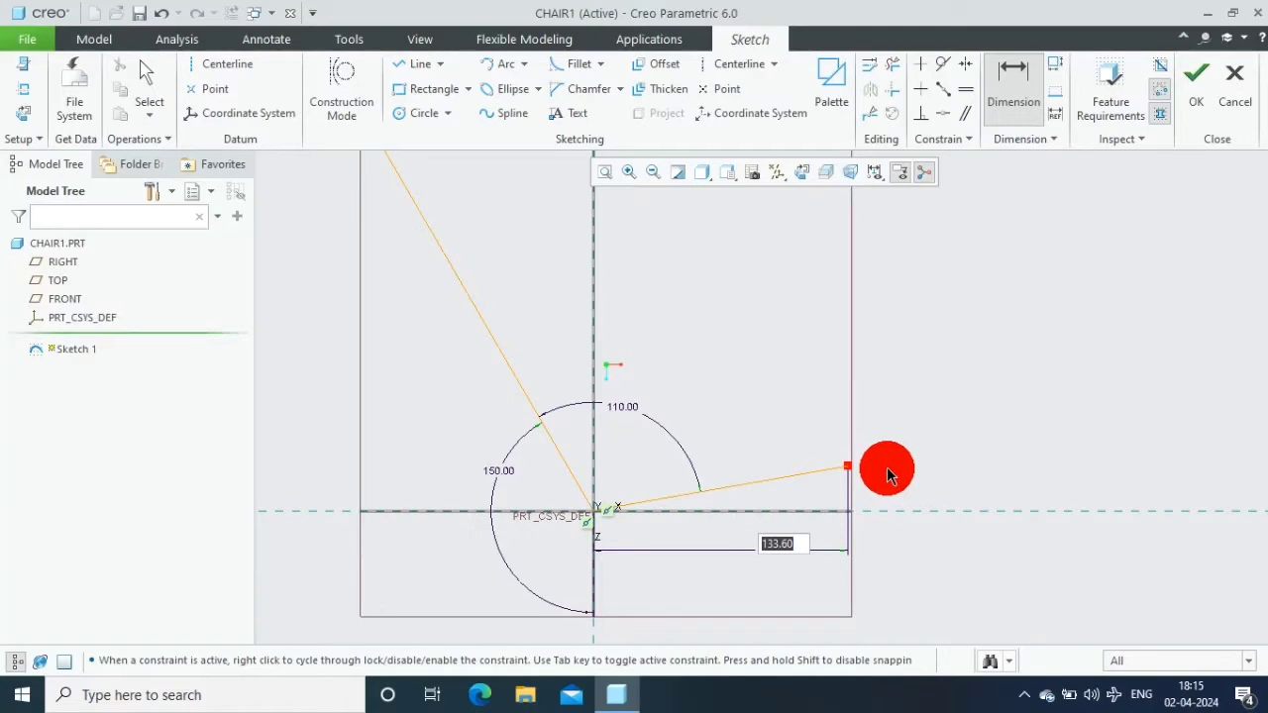
text(1)
text(50)
middle_click(979, 484)
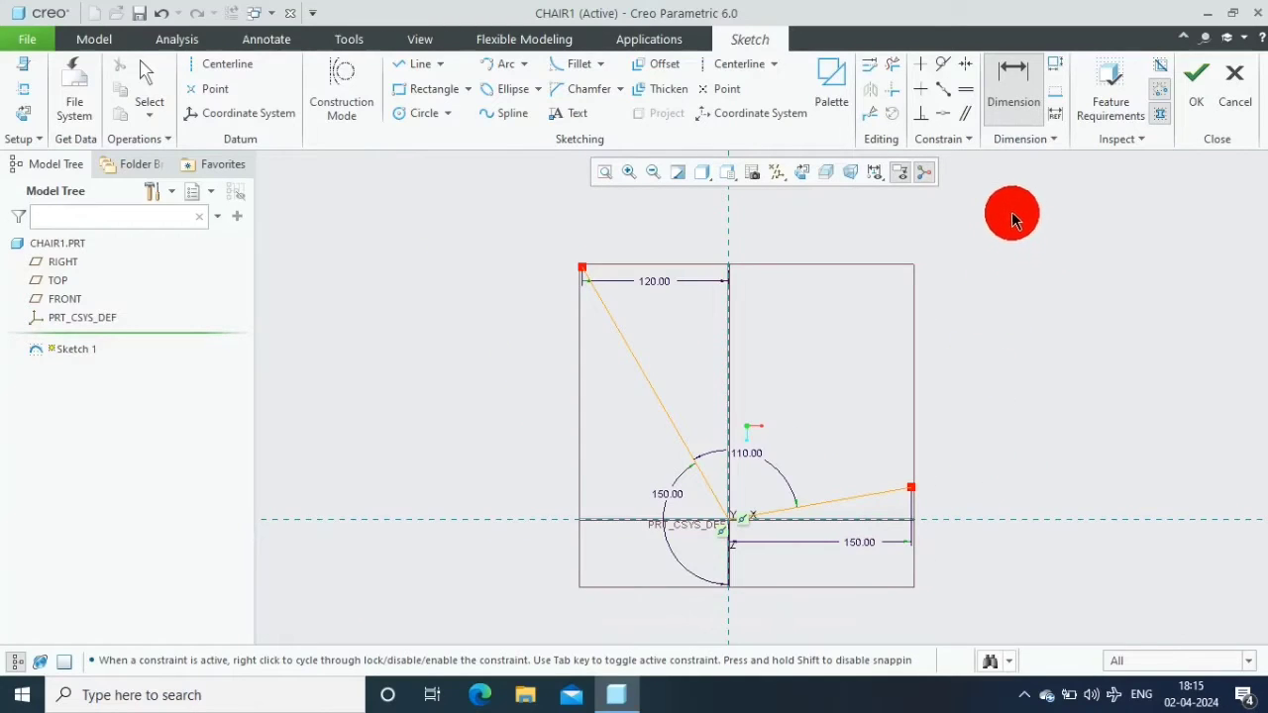
Offset the slanted left line by 1
click(660, 69)
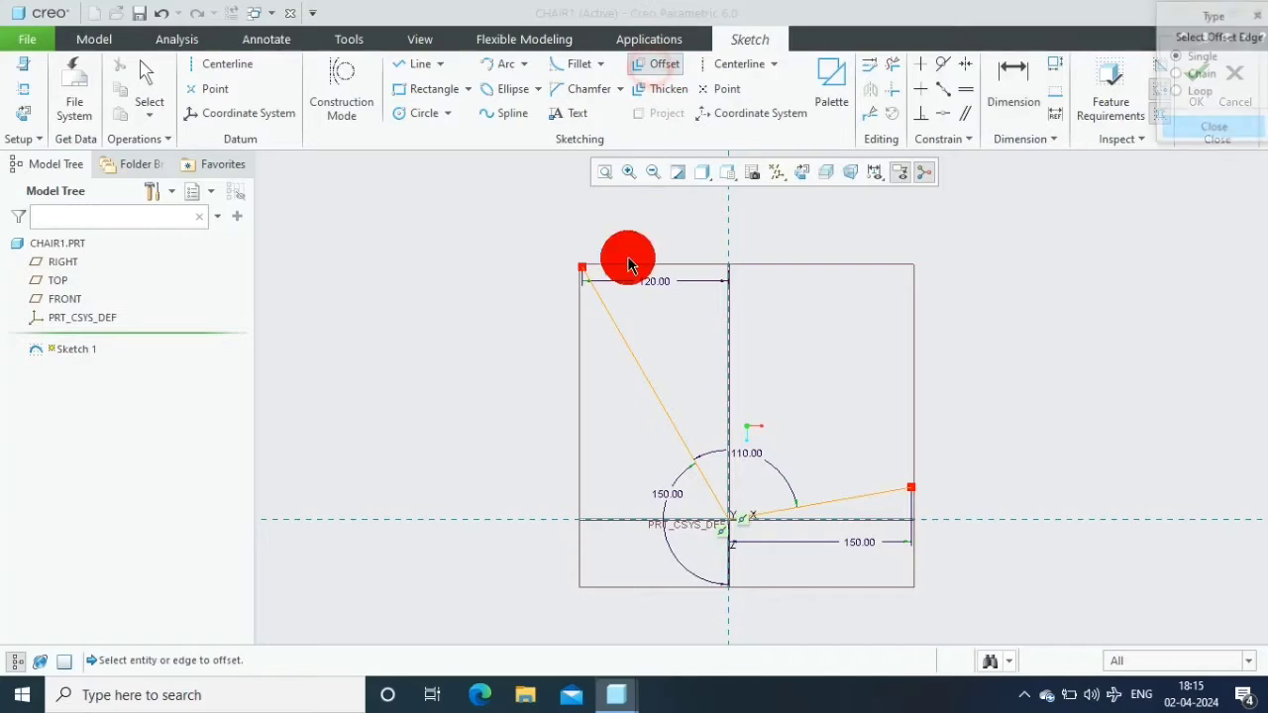
click(633, 351)
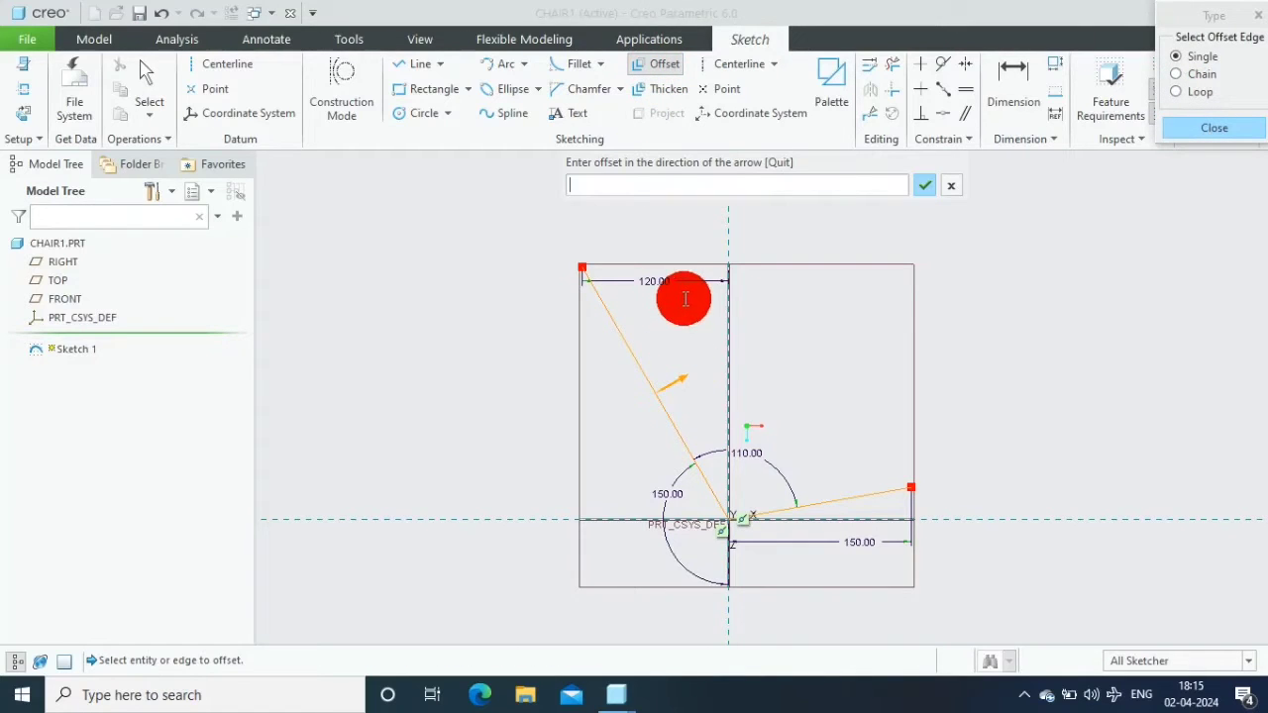
text(1)
key(Return)
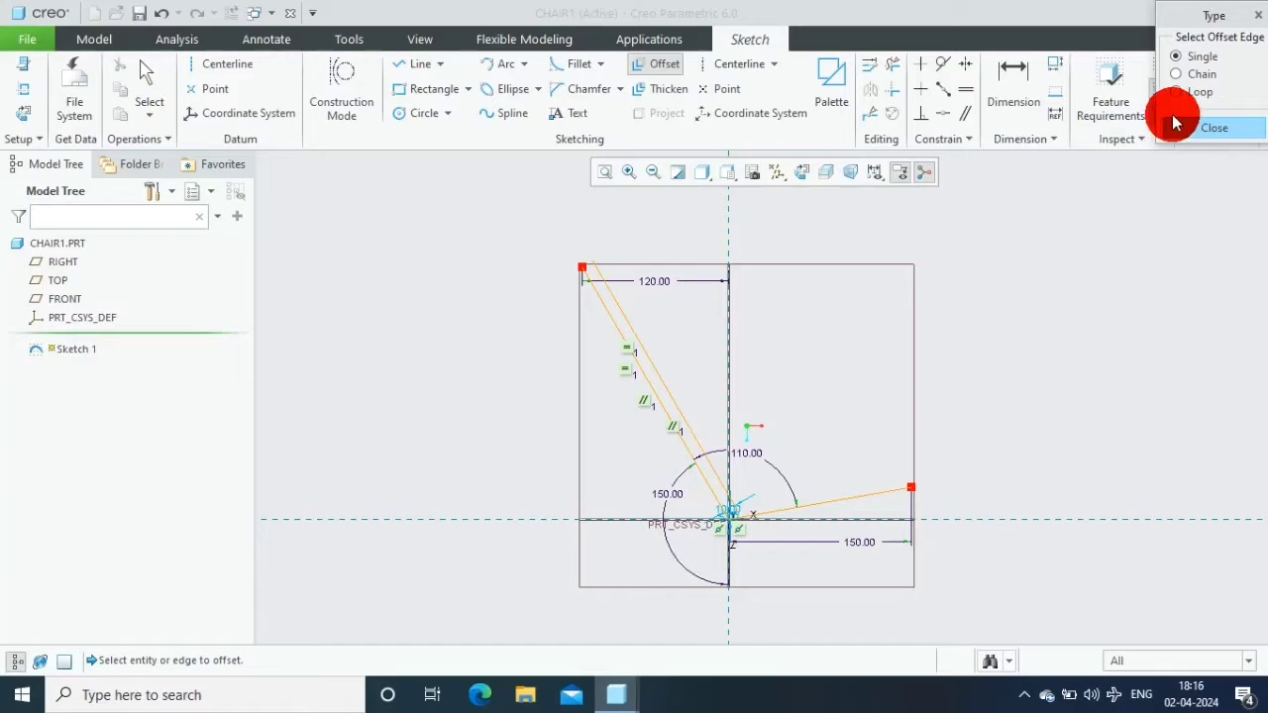
click(1215, 128)
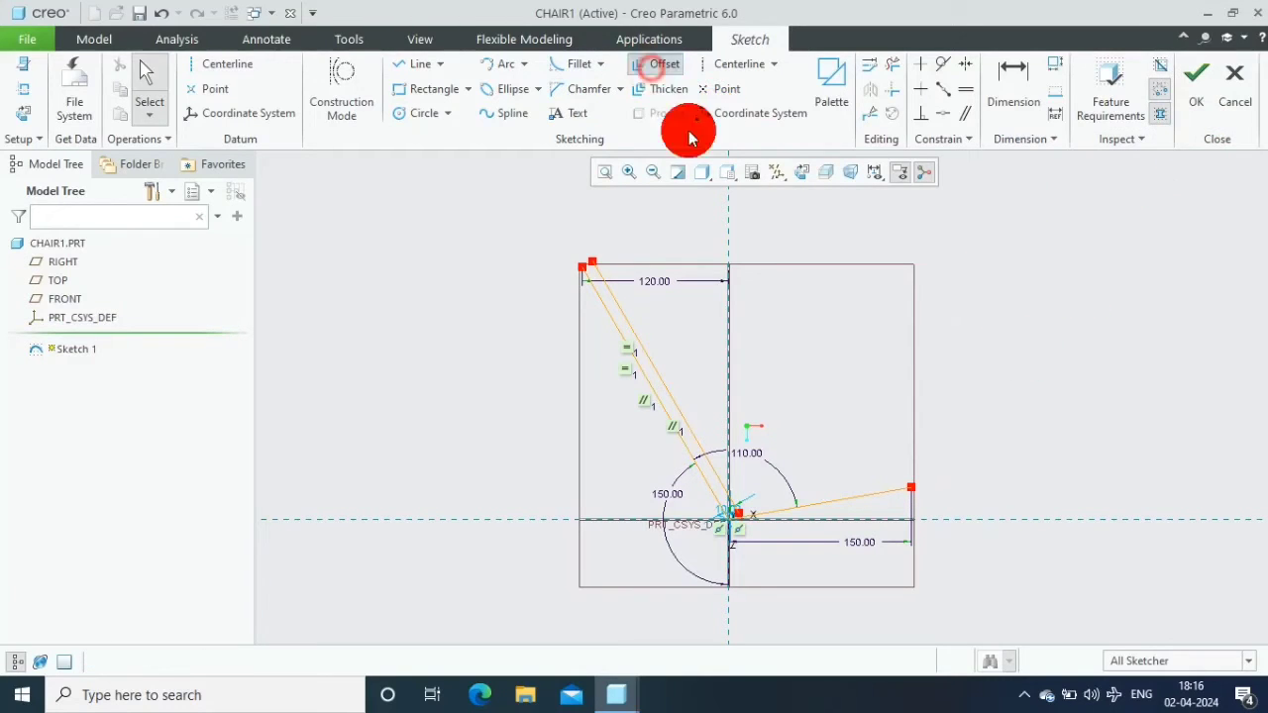
Offset the right-hand line by -1, on the opposite side
click(664, 64)
click(855, 496)
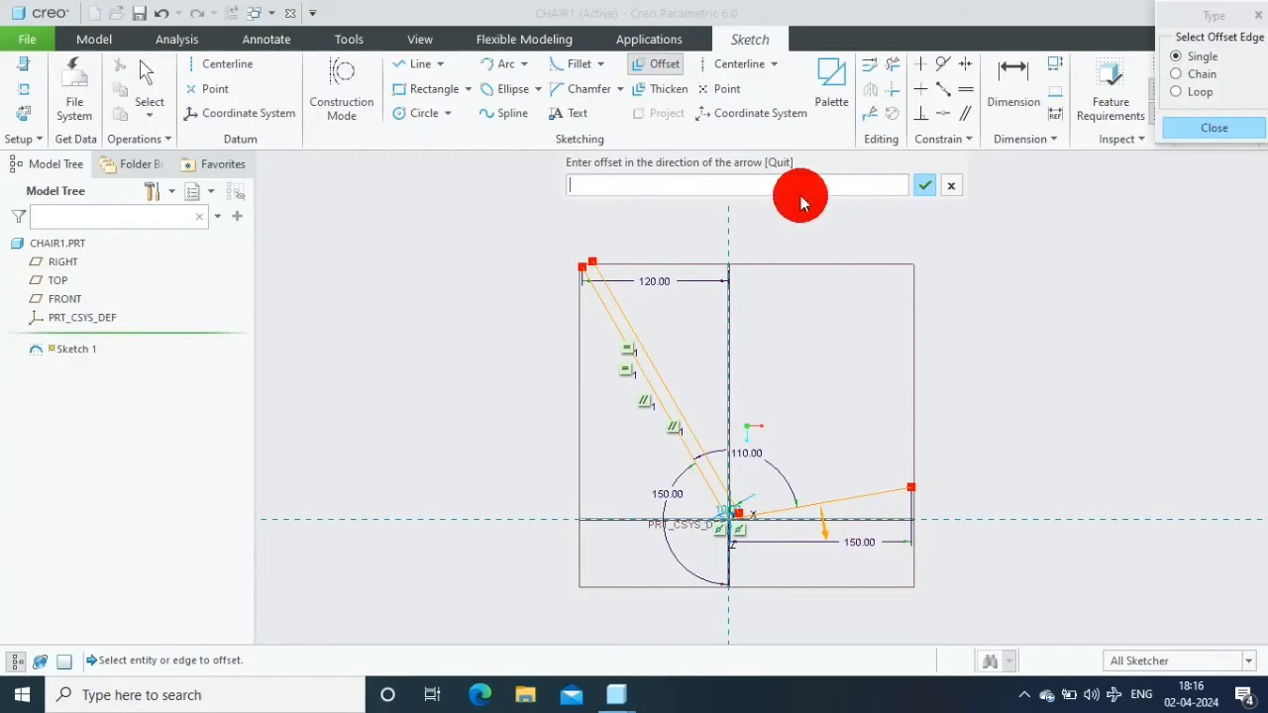
text(-10)
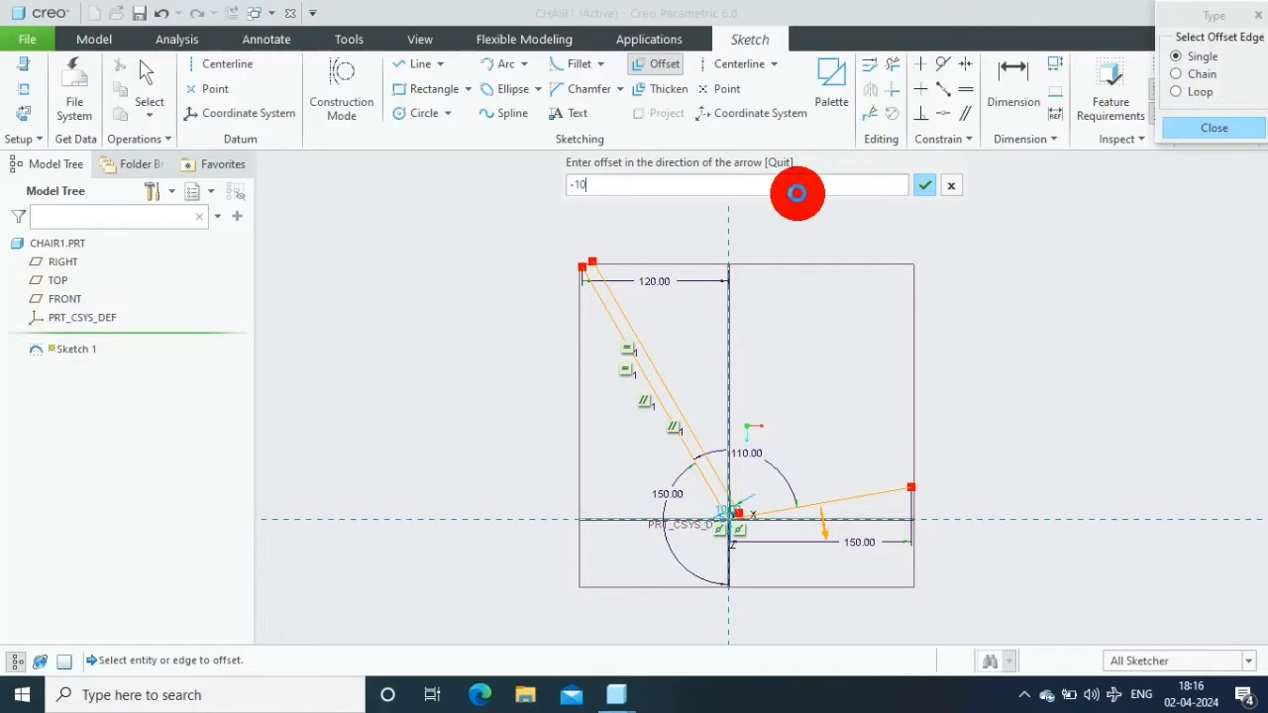
key(Return)
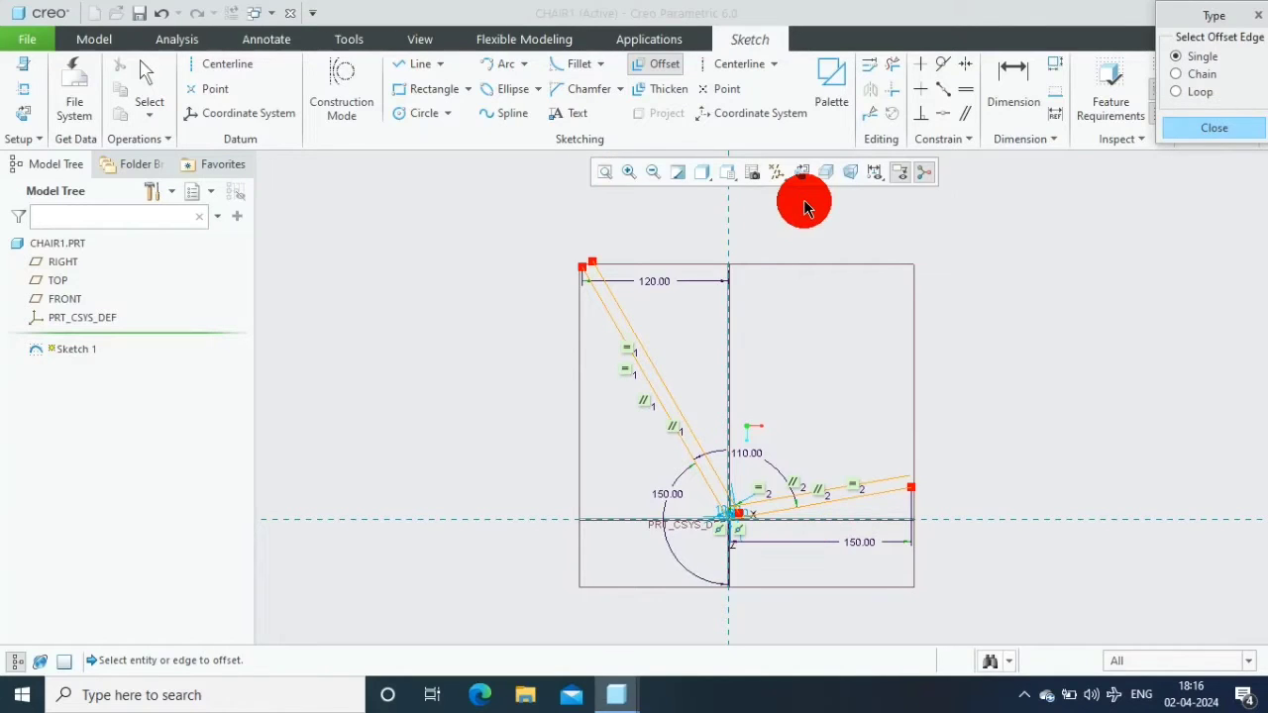
click(420, 63)
Draw short lines closing the top end of the slanted pair and the right line pair
scroll(561, 264, down, 5)
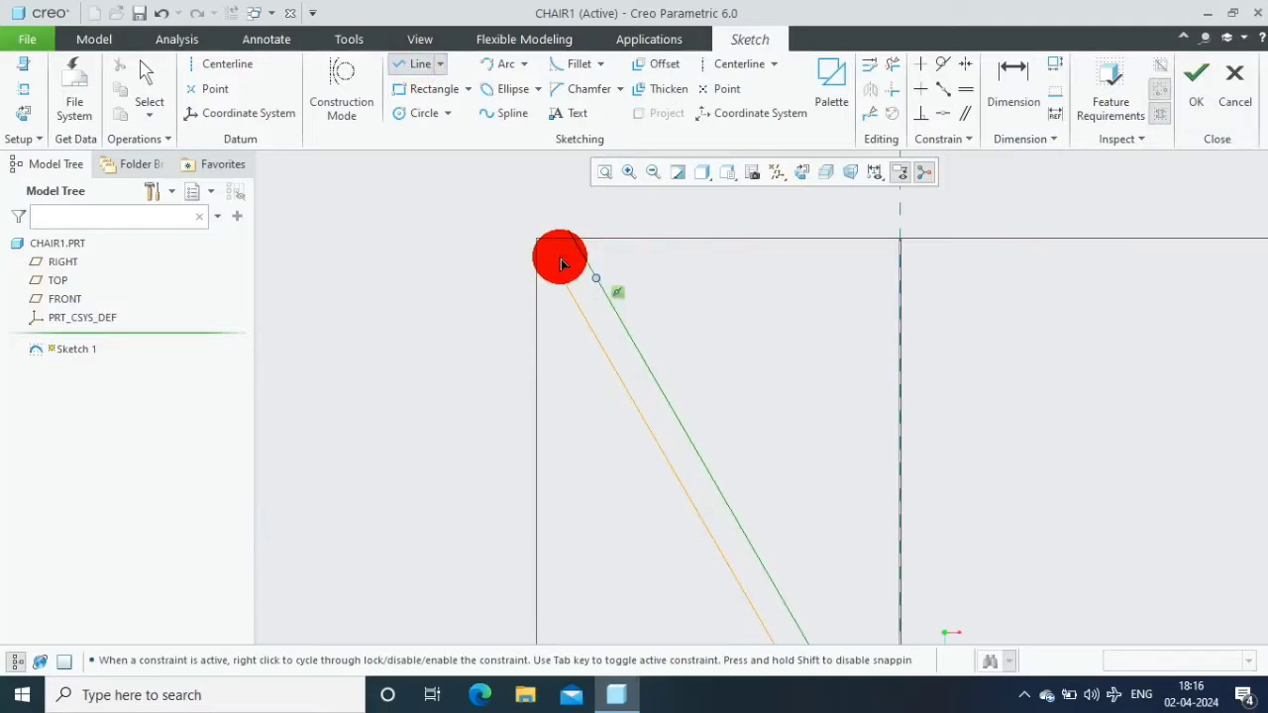
click(551, 250)
click(571, 236)
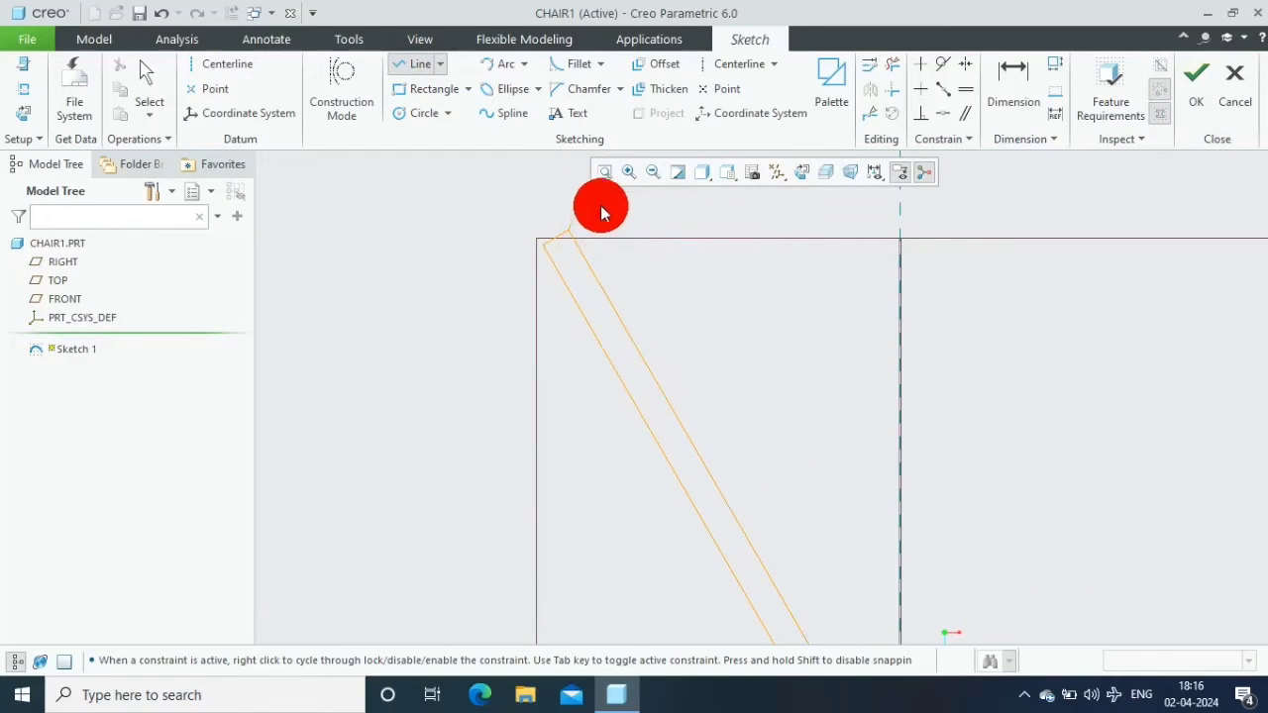
scroll(763, 272, up, 2)
scroll(991, 495, up, 1)
scroll(1050, 495, down, 2)
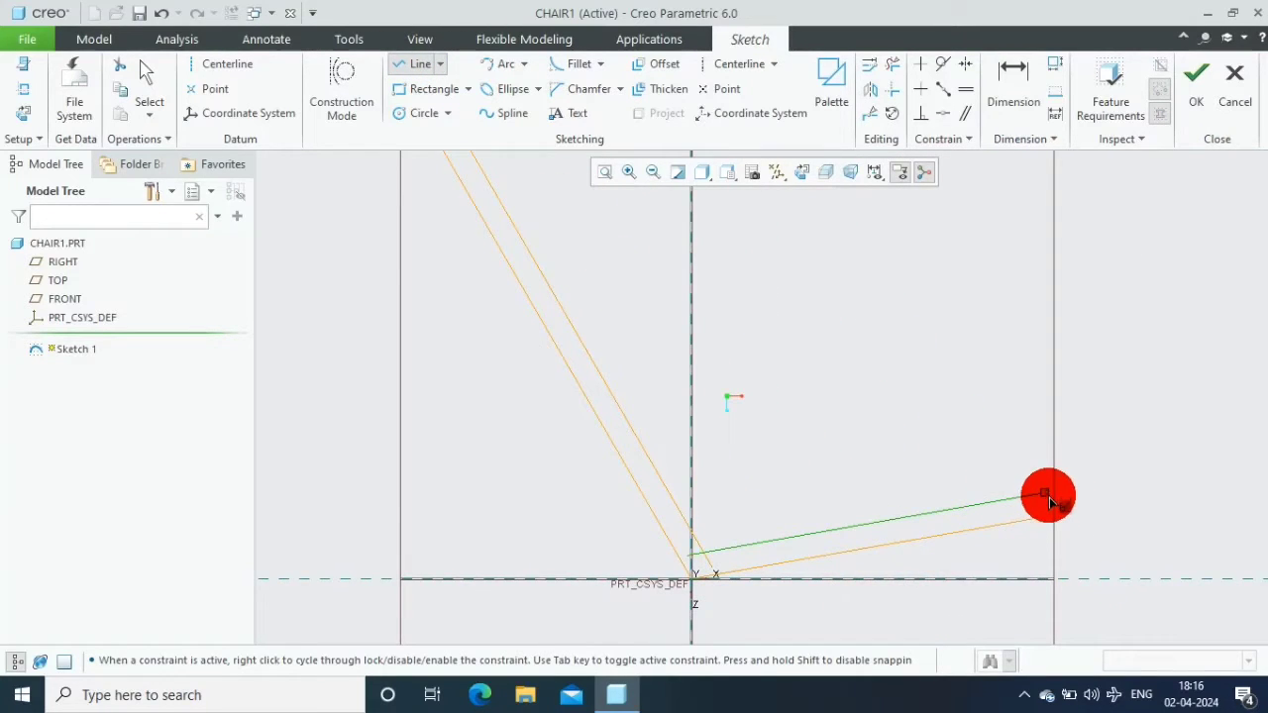
click(1049, 495)
click(1051, 516)
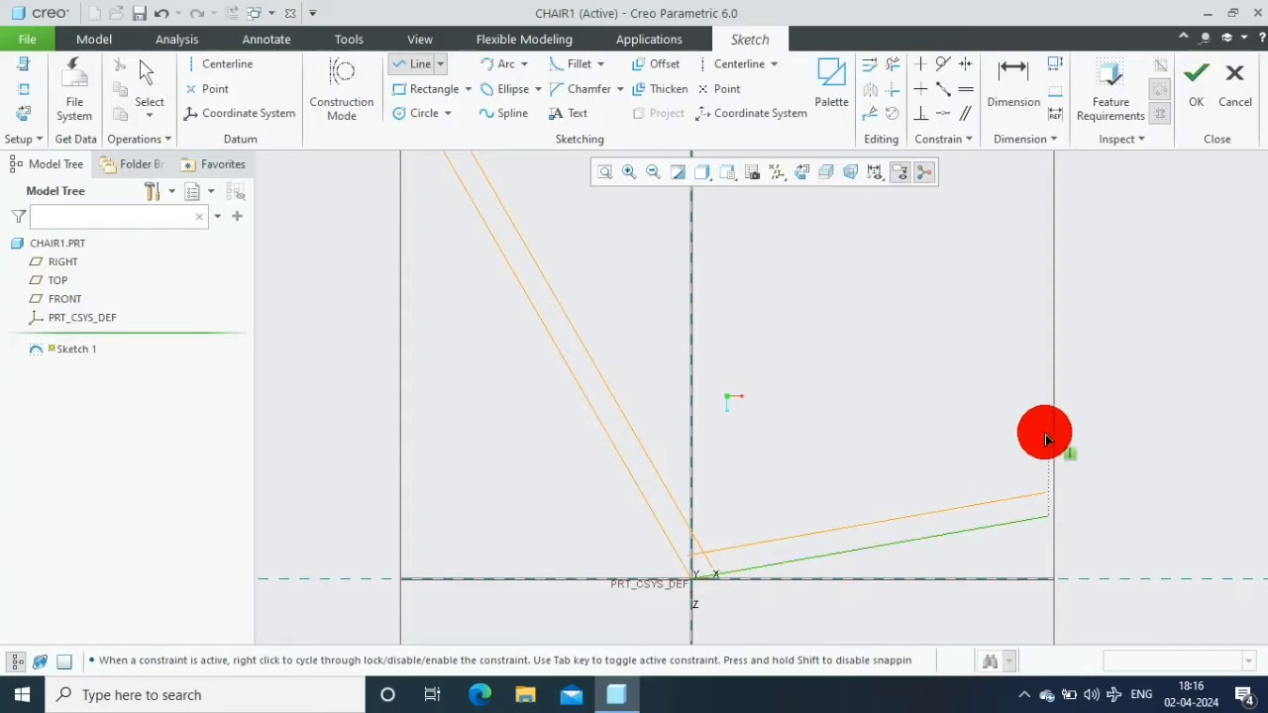
scroll(1170, 520, down, 2)
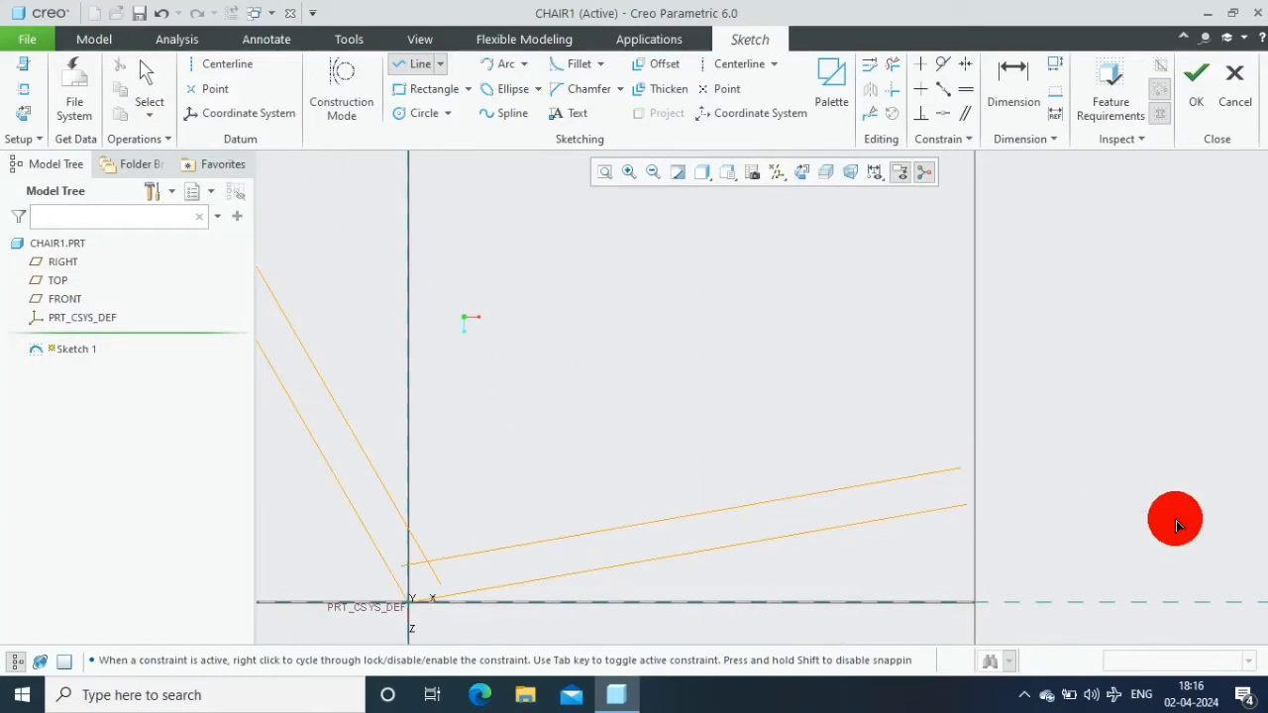
Draw two 3-point arcs from the seat line ends down to the baseline
click(515, 68)
click(964, 508)
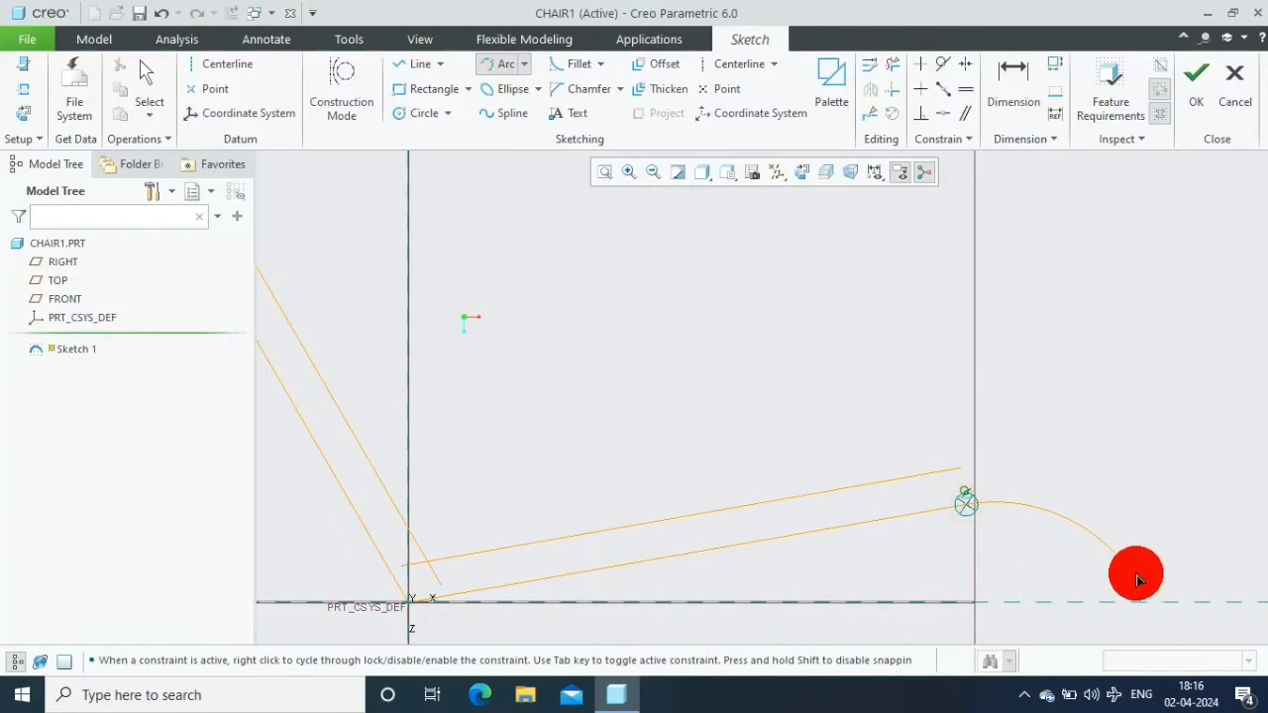
click(1146, 600)
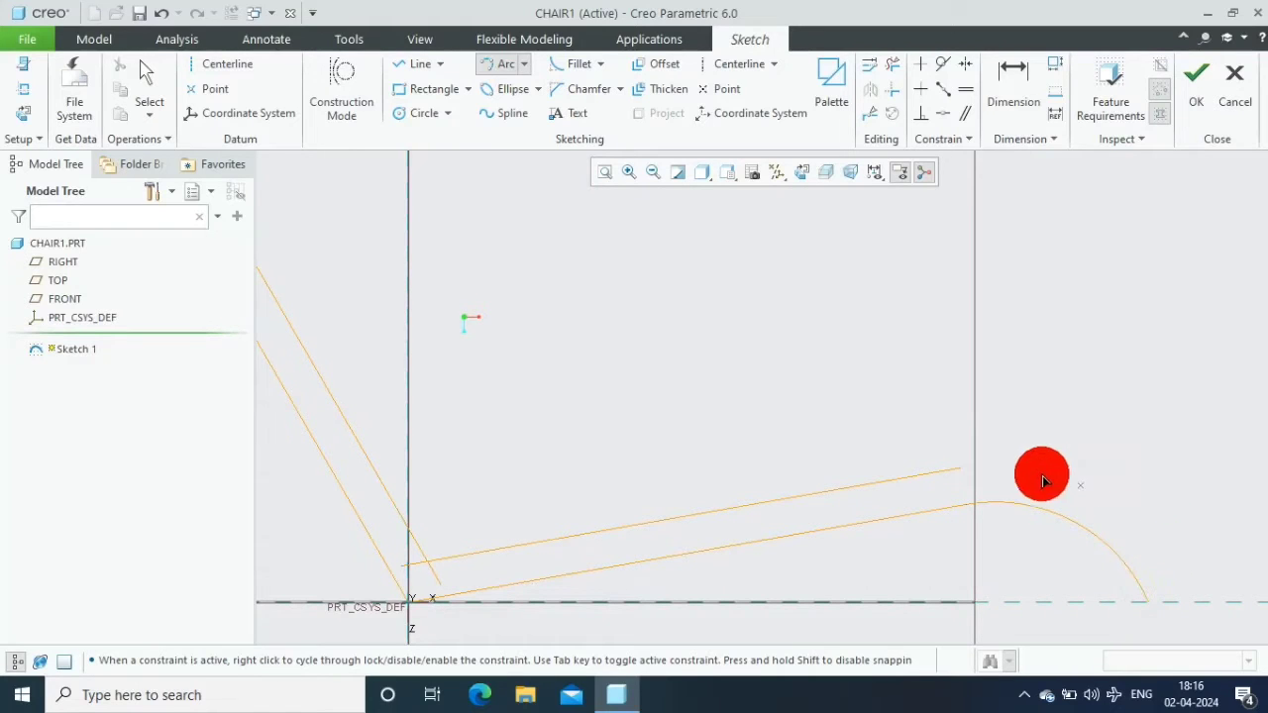
click(959, 469)
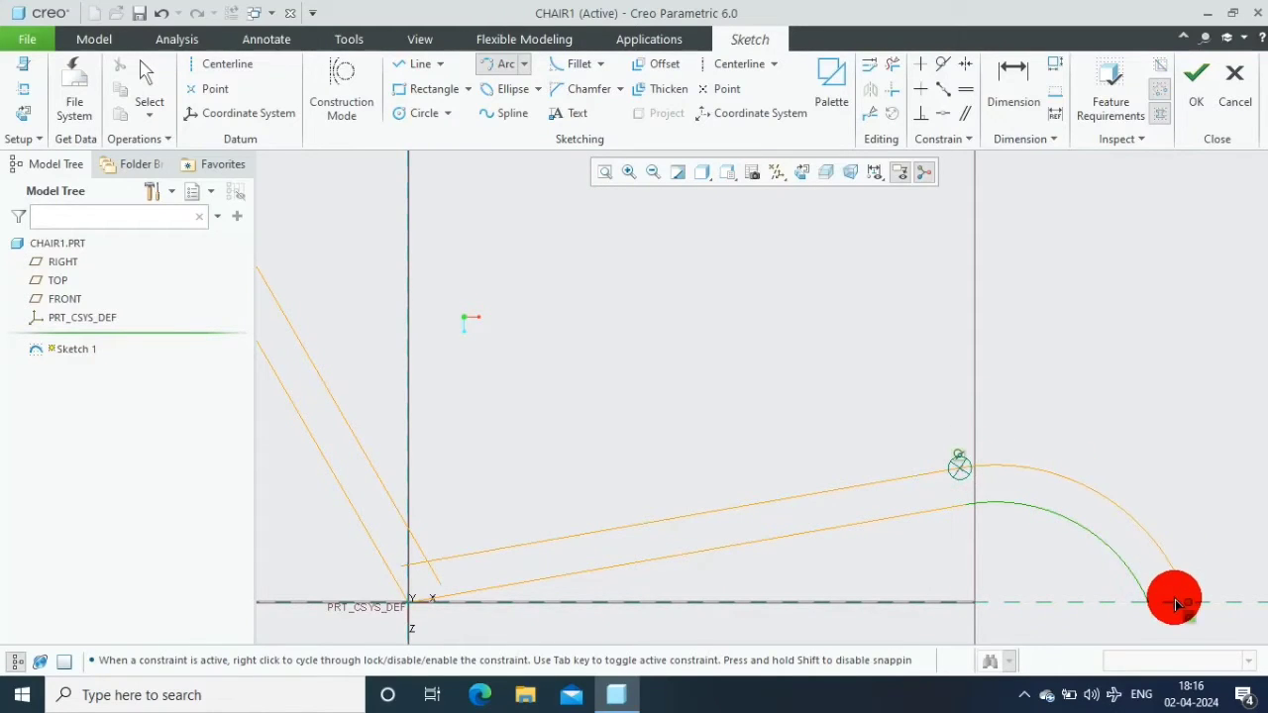
click(1176, 598)
middle_click(1171, 426)
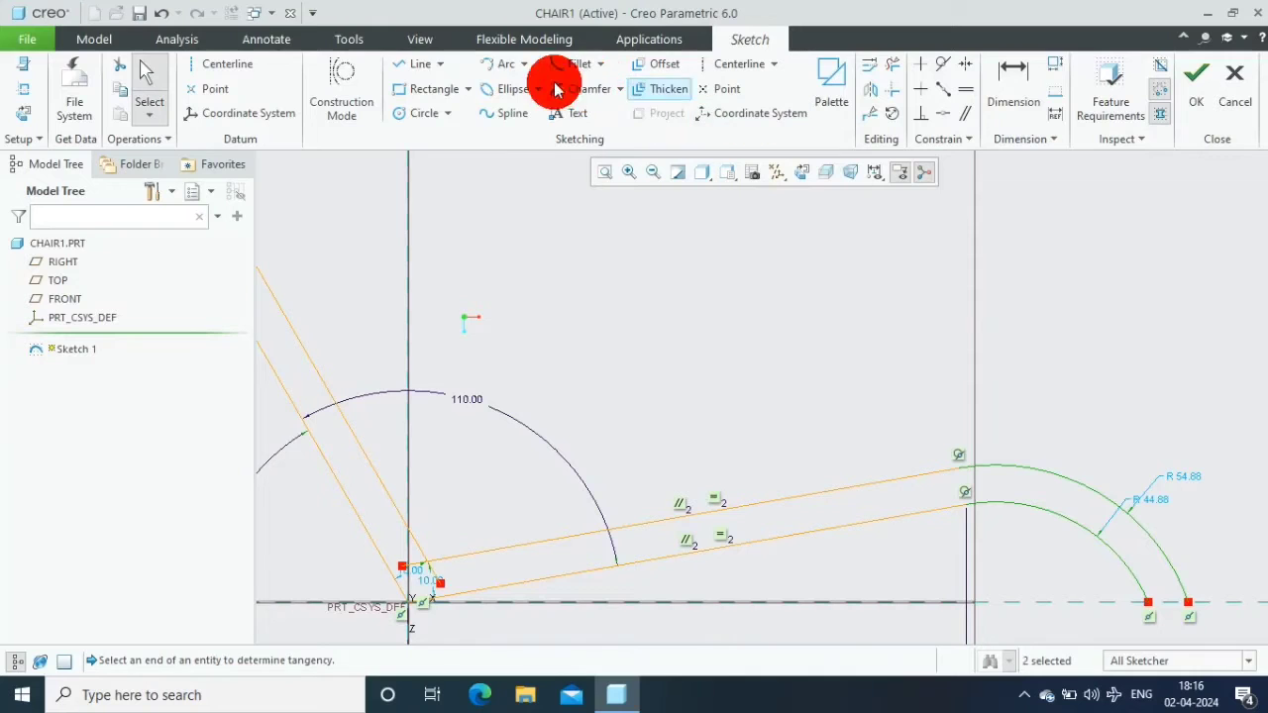
click(409, 69)
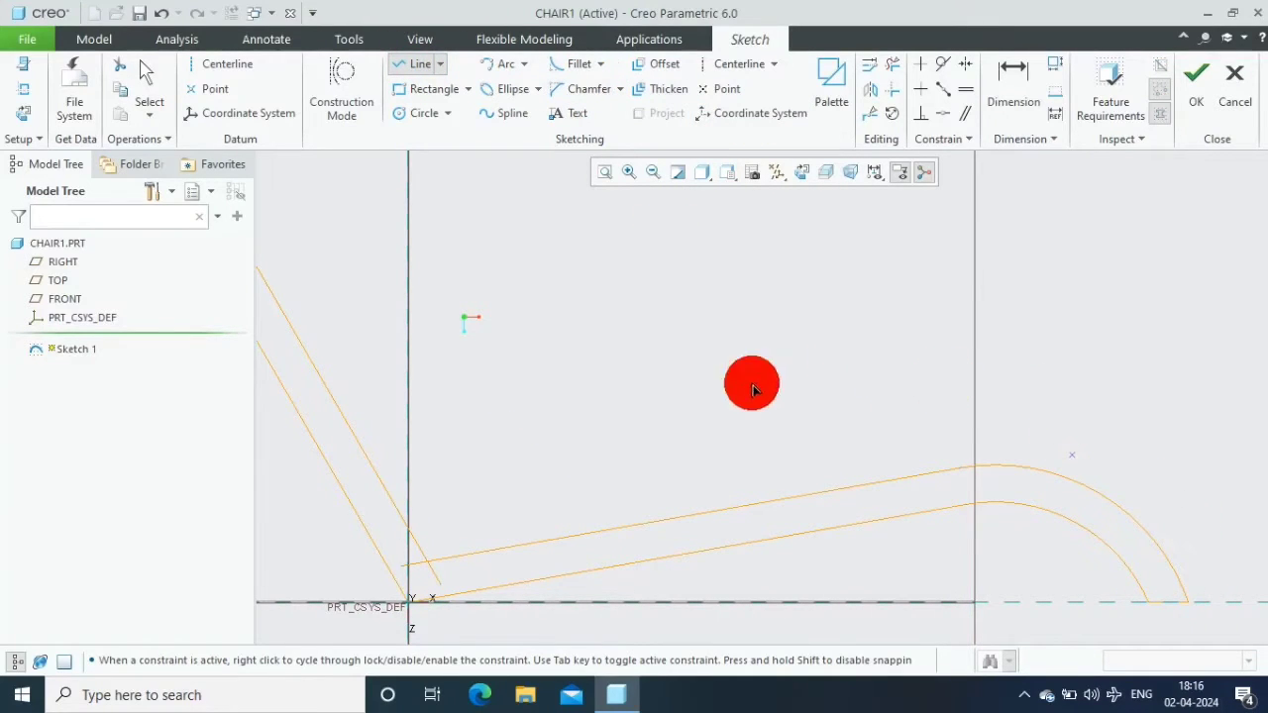
Trim away the short leftover segment at the corner
scroll(966, 262, down, 2)
click(893, 63)
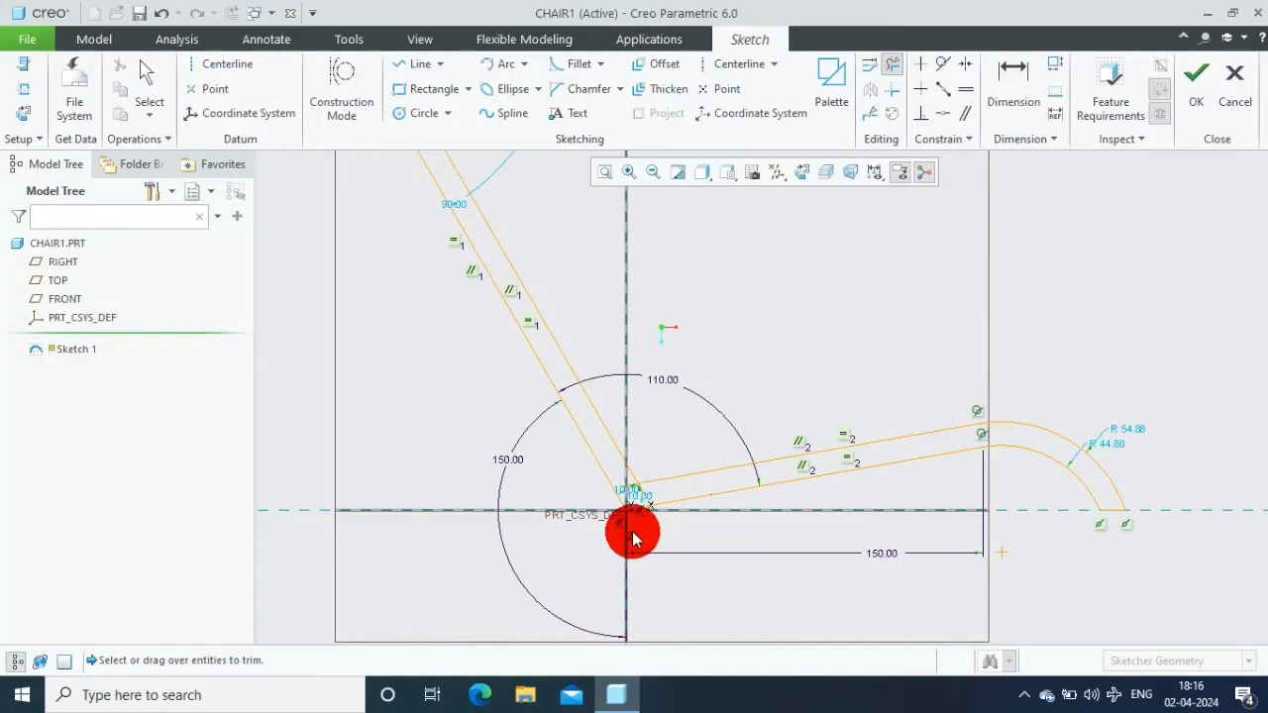
scroll(662, 462, up, 2)
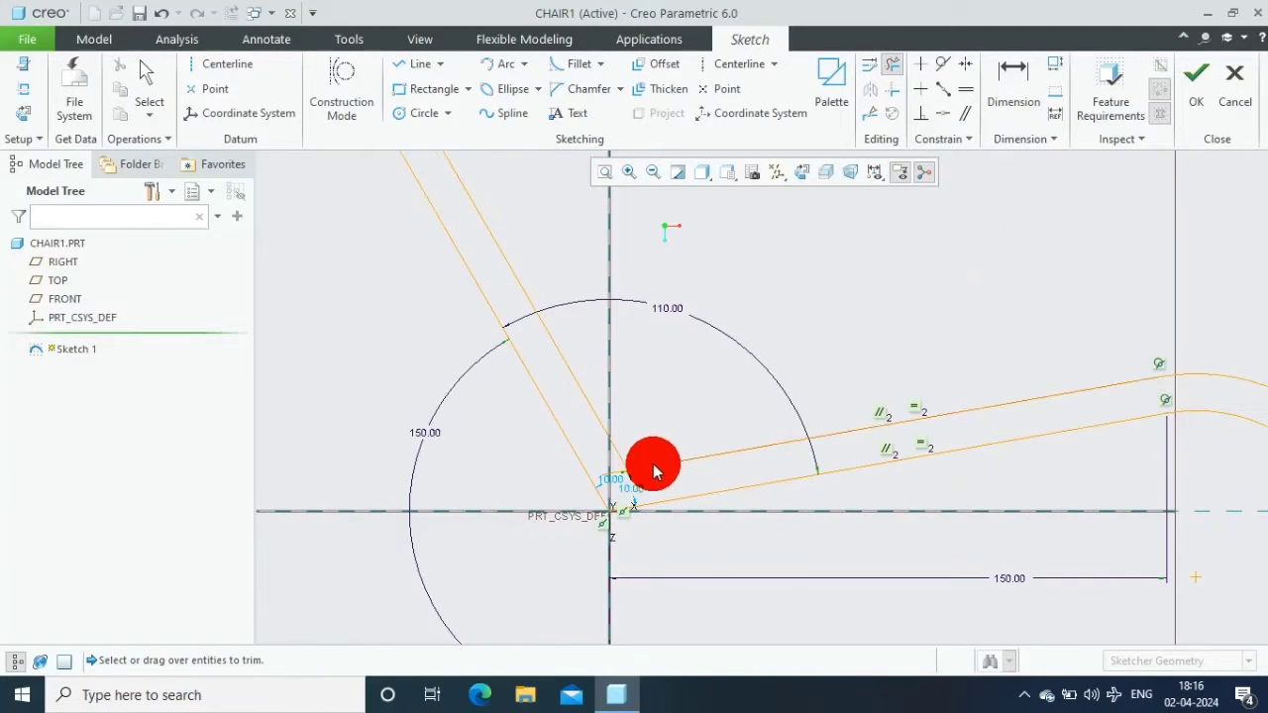
scroll(651, 467, up, 2)
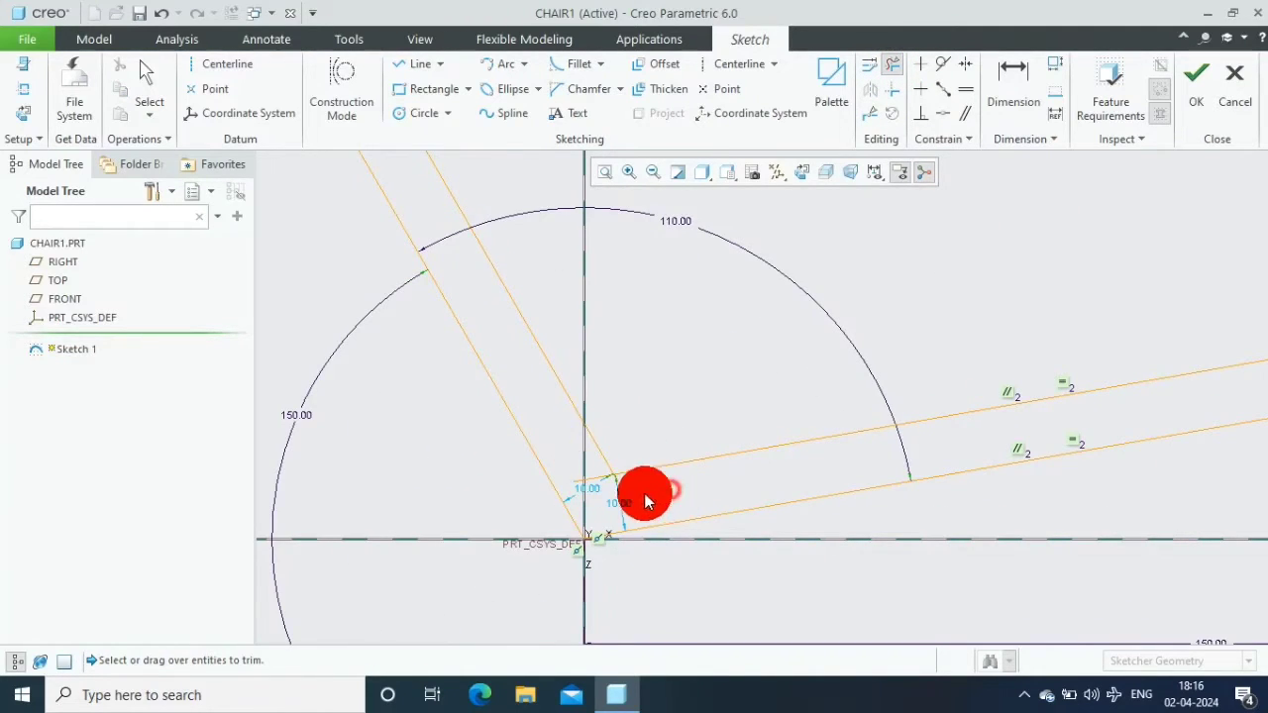
drag(648, 501, 566, 450)
Check the feature requirements and finish the chair profile sketch
scroll(673, 503, down, 3)
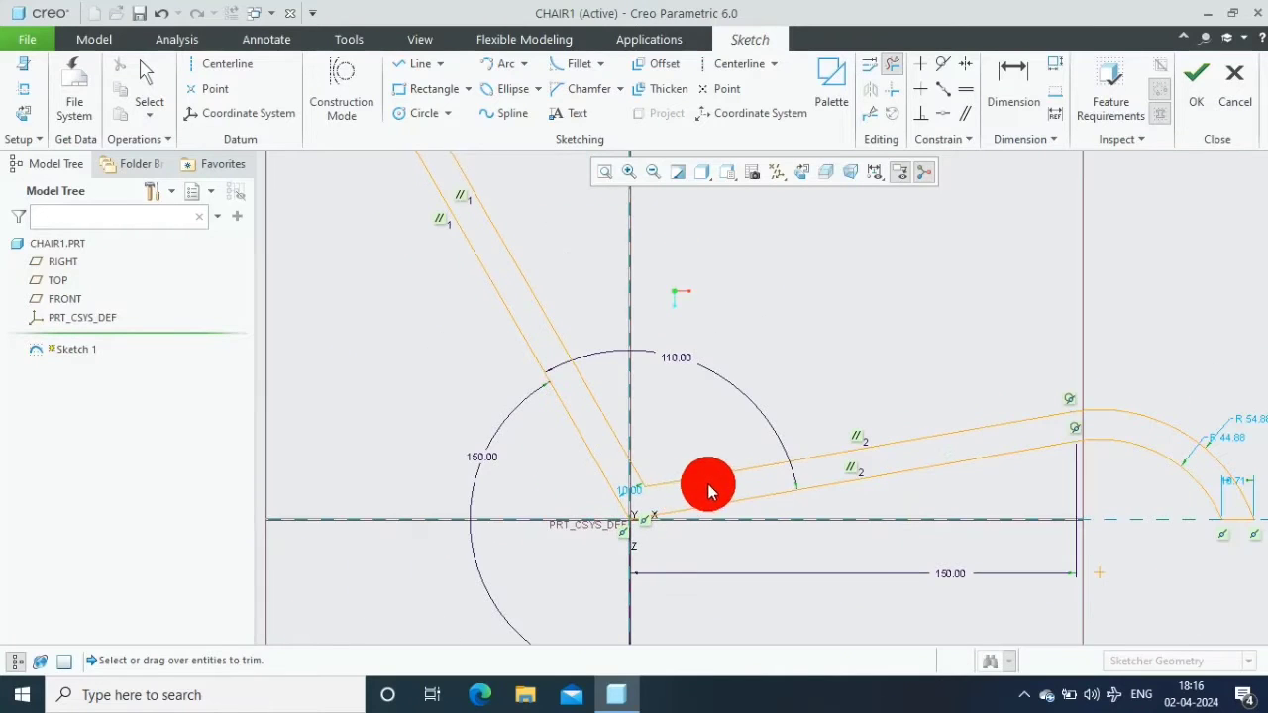
scroll(661, 522, up, 3)
scroll(650, 523, down, 4)
scroll(685, 505, down, 2)
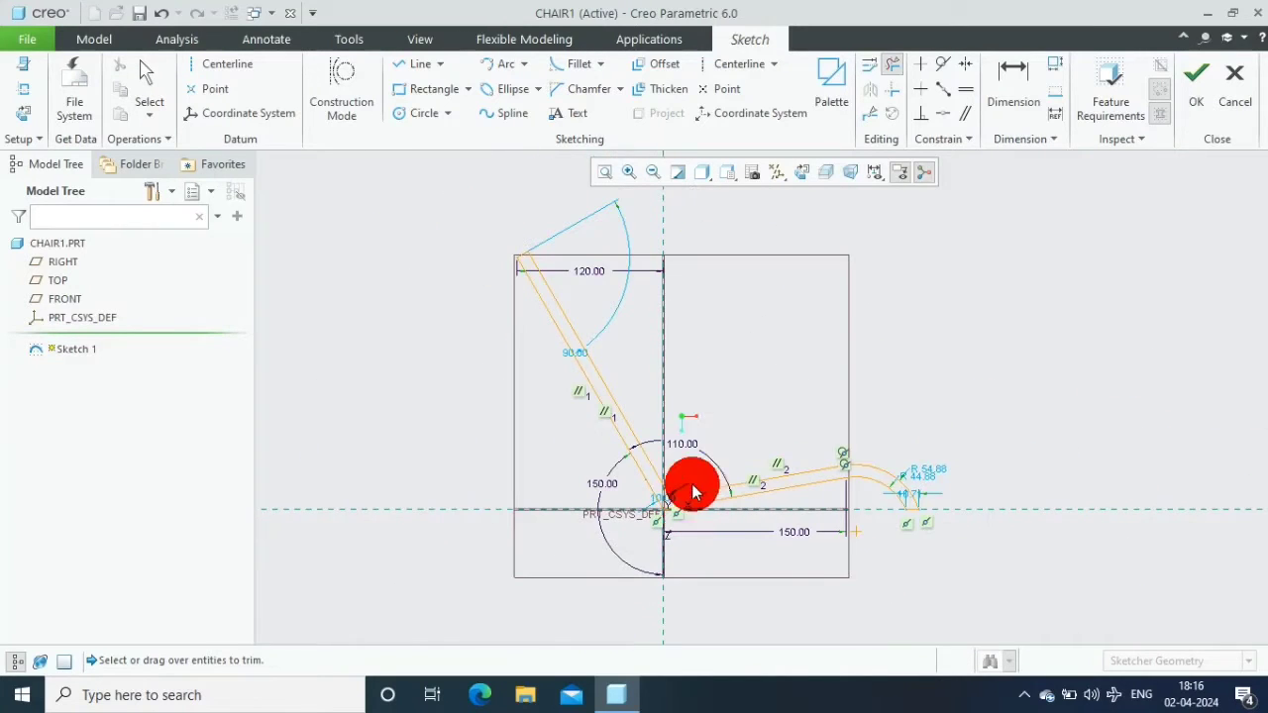
click(1099, 89)
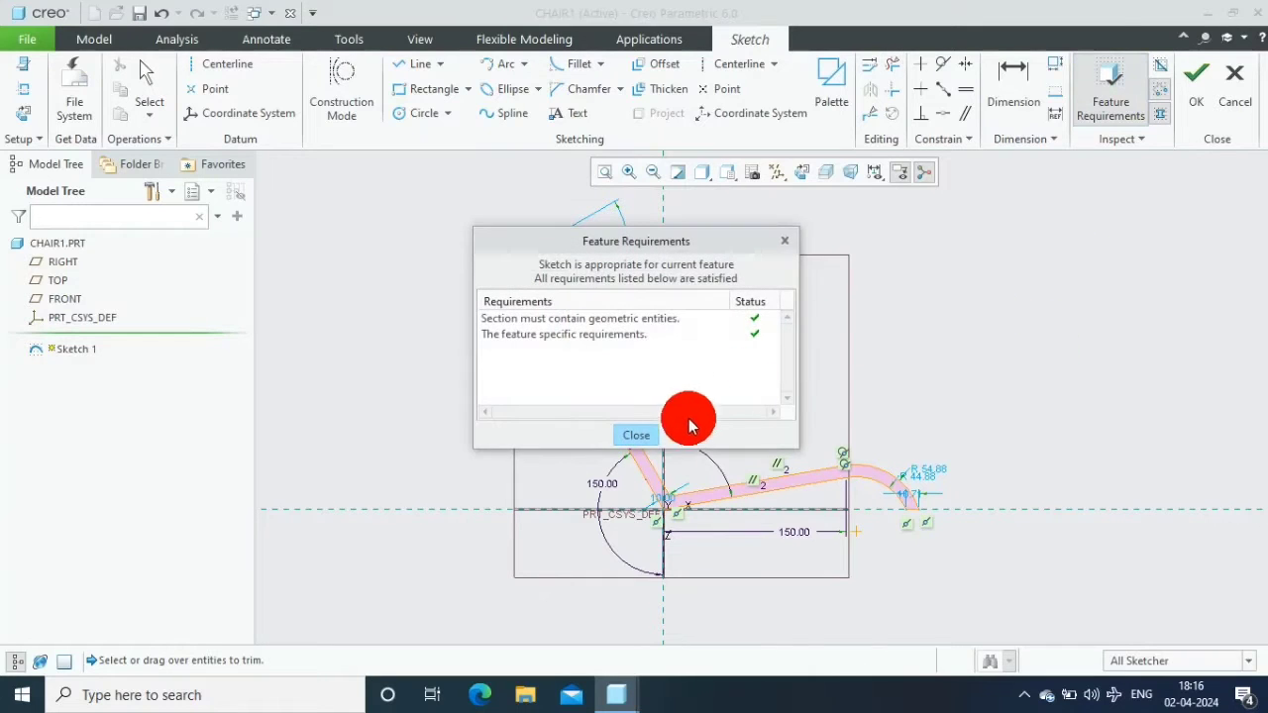
click(640, 437)
click(1198, 101)
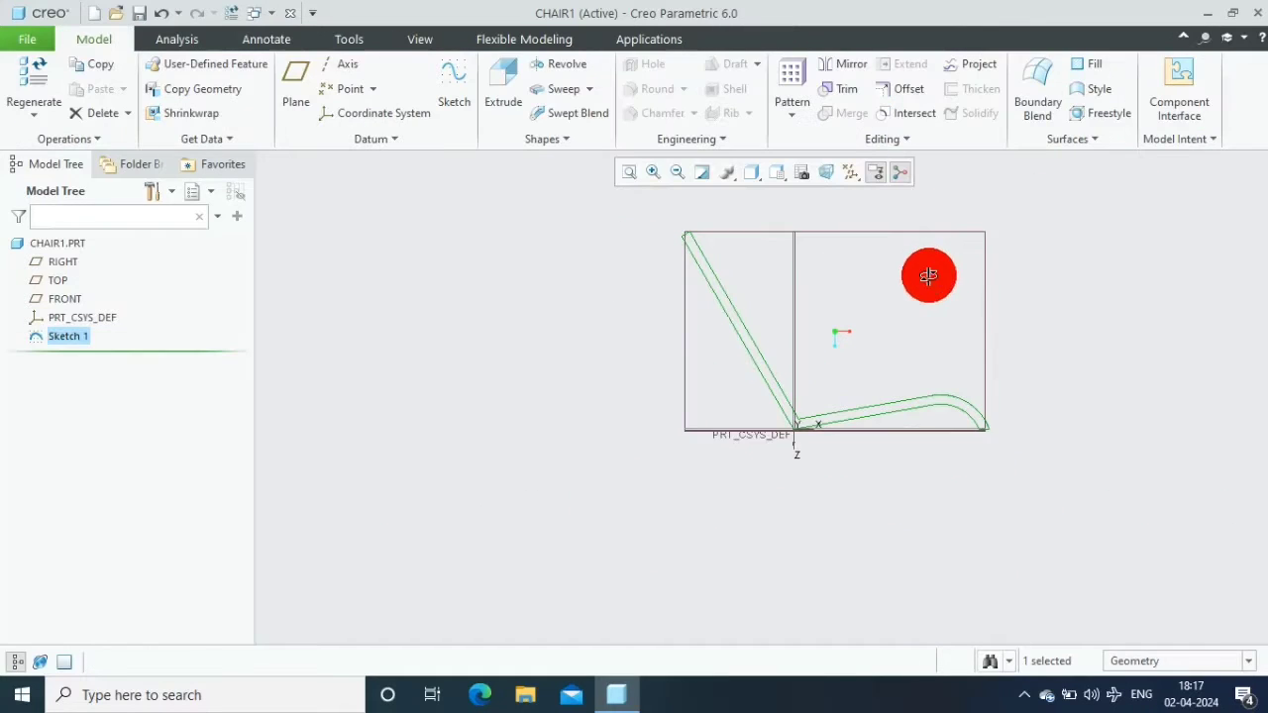
Extrude the chair profile symmetrically to a total depth of 130
click(506, 84)
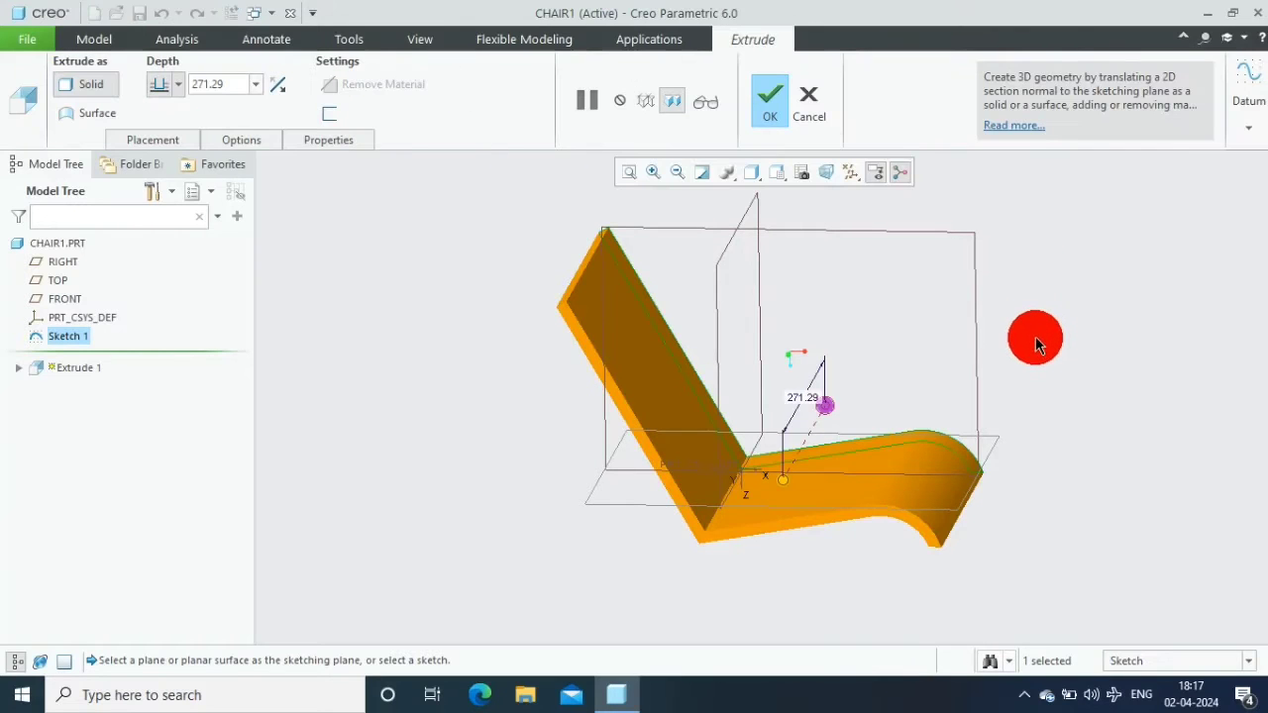
mouse_move(1036, 339)
middle_down()
mouse_move(1011, 340)
mouse_move(1018, 355)
mouse_move(1000, 360)
middle_up()
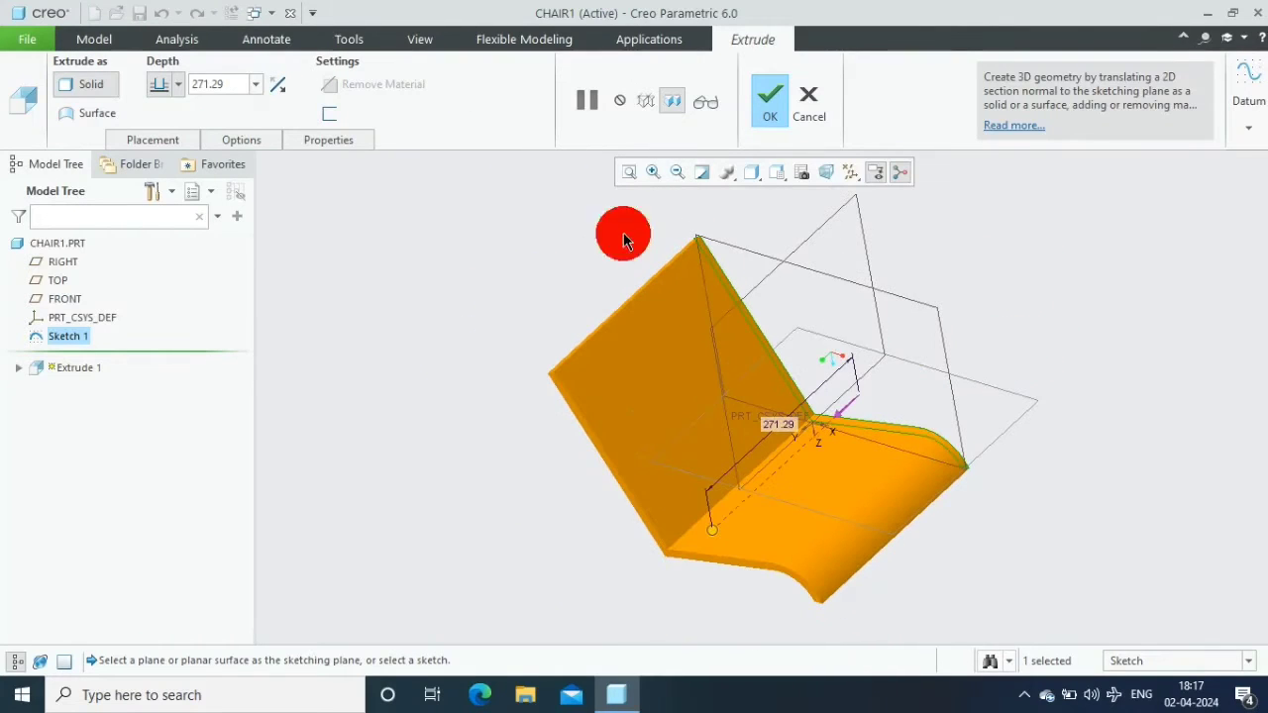
click(178, 86)
click(158, 138)
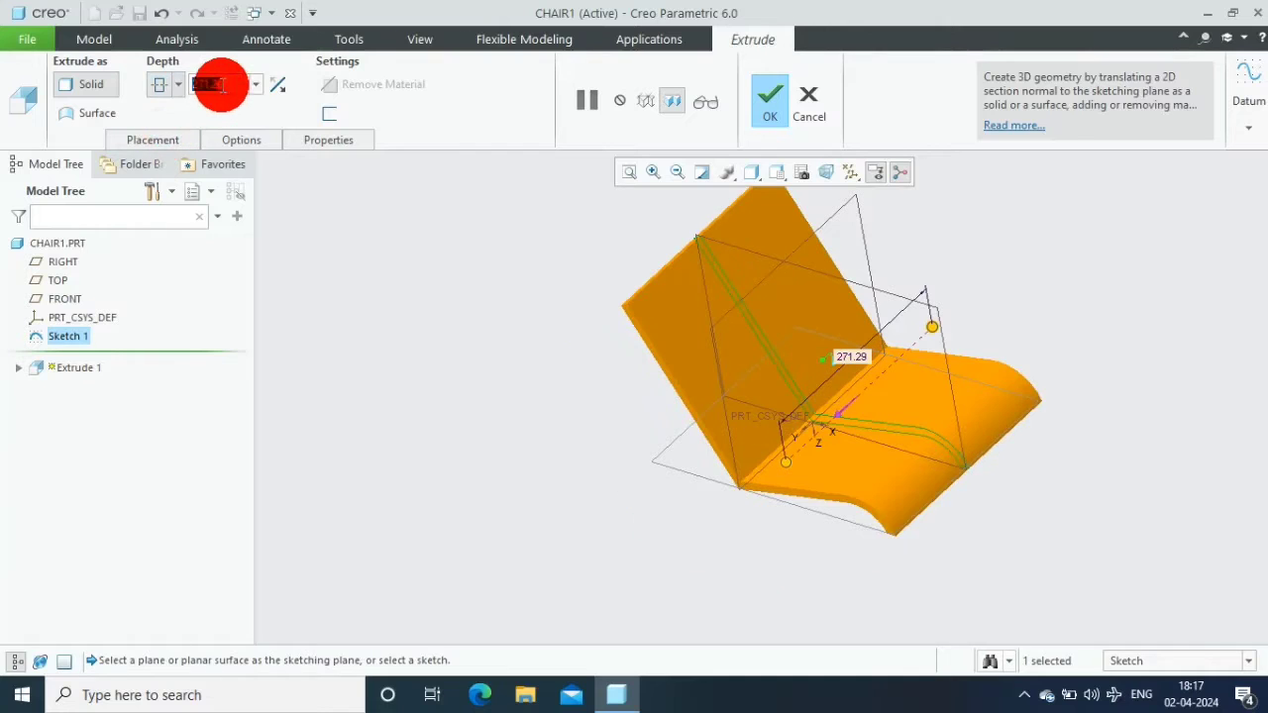
double_click(236, 85)
text(130)
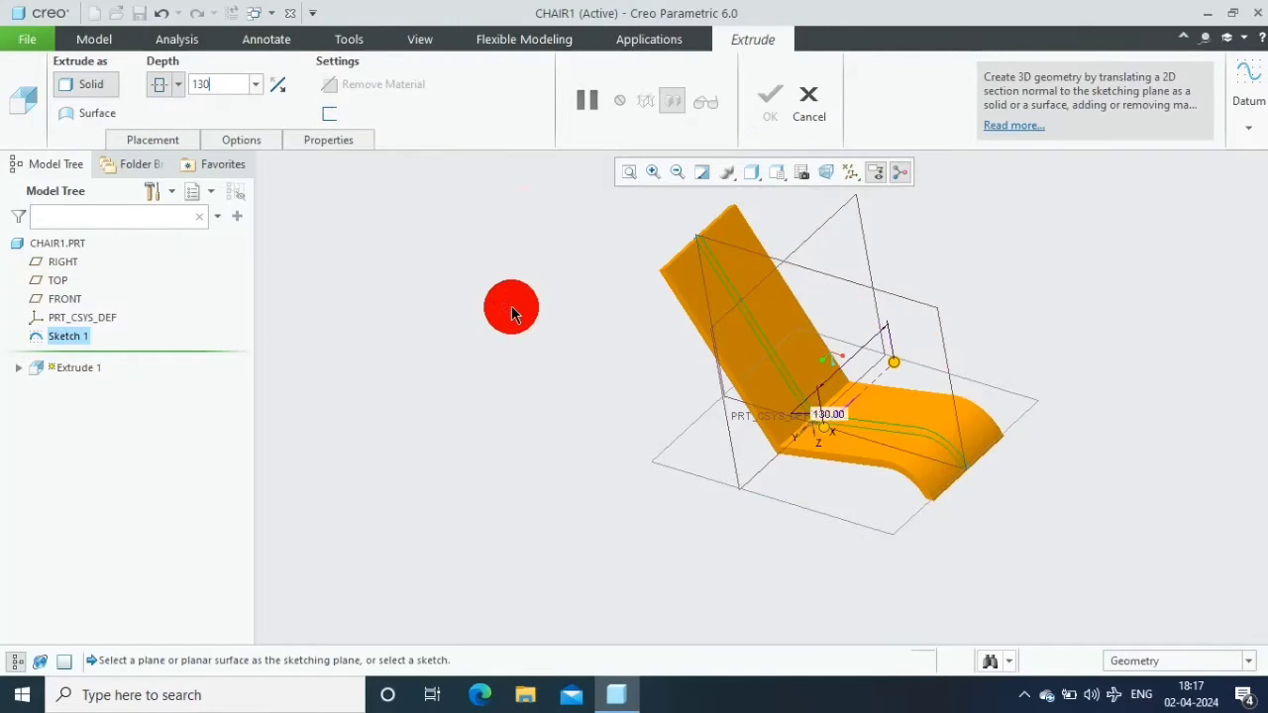
key(Return)
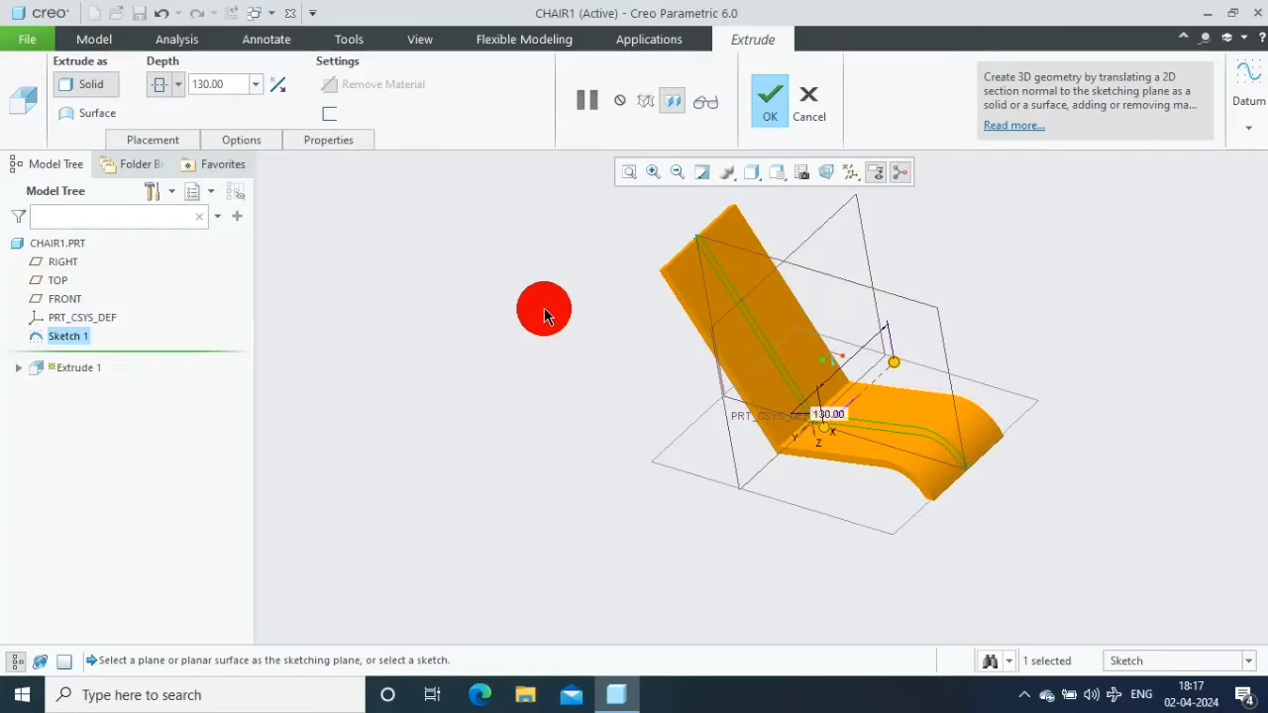
click(770, 95)
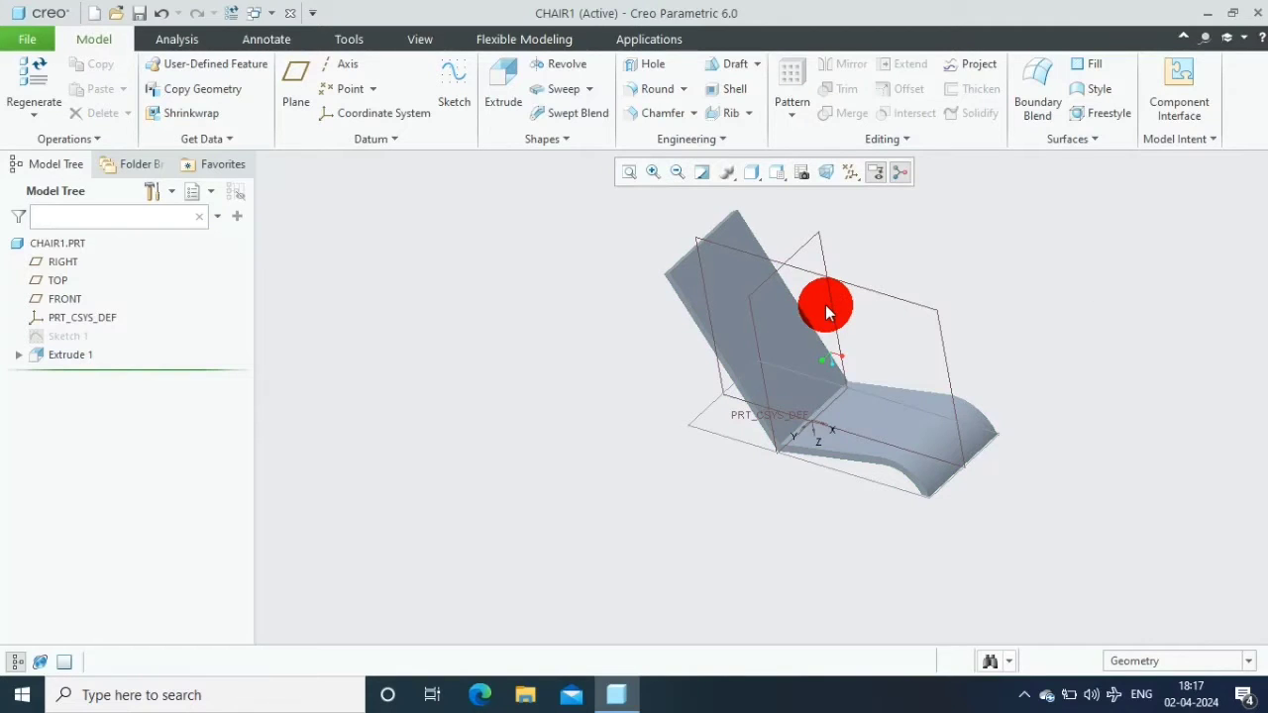
scroll(825, 305, up, 2)
Add Round 1 on the backrest-to-seat corner edge with the entered radius
click(683, 89)
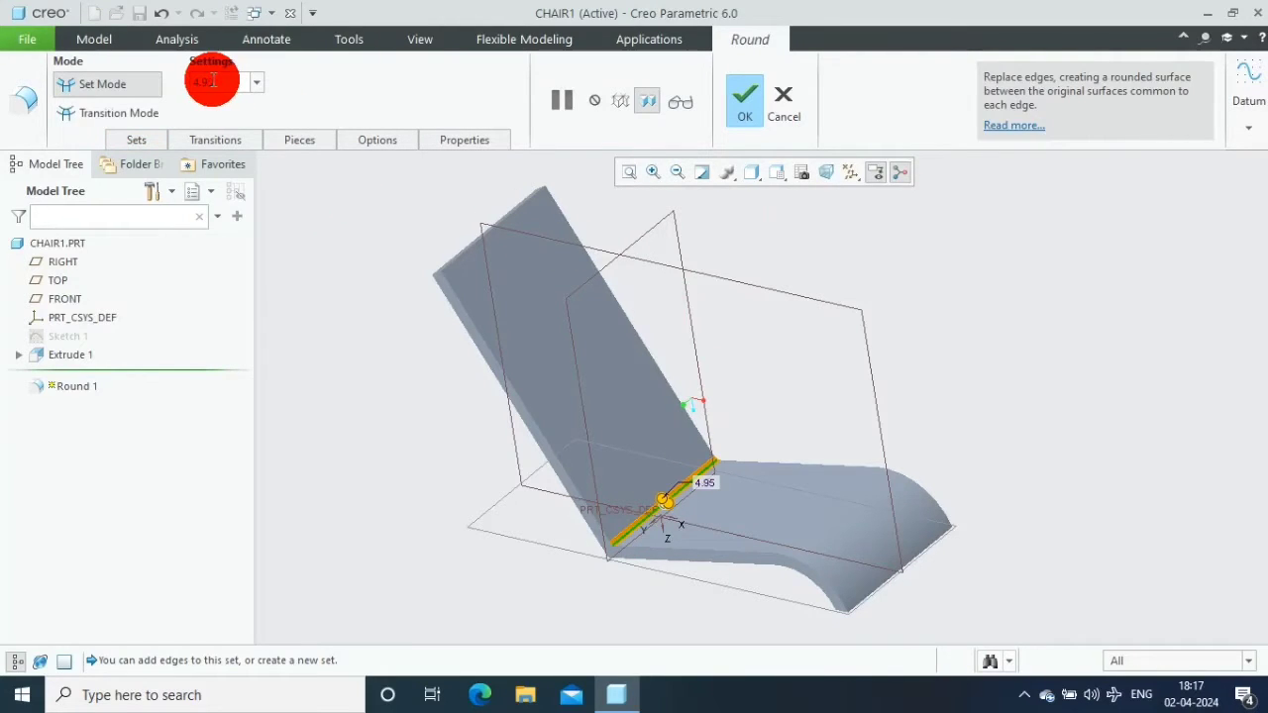
text(10)
key(Return)
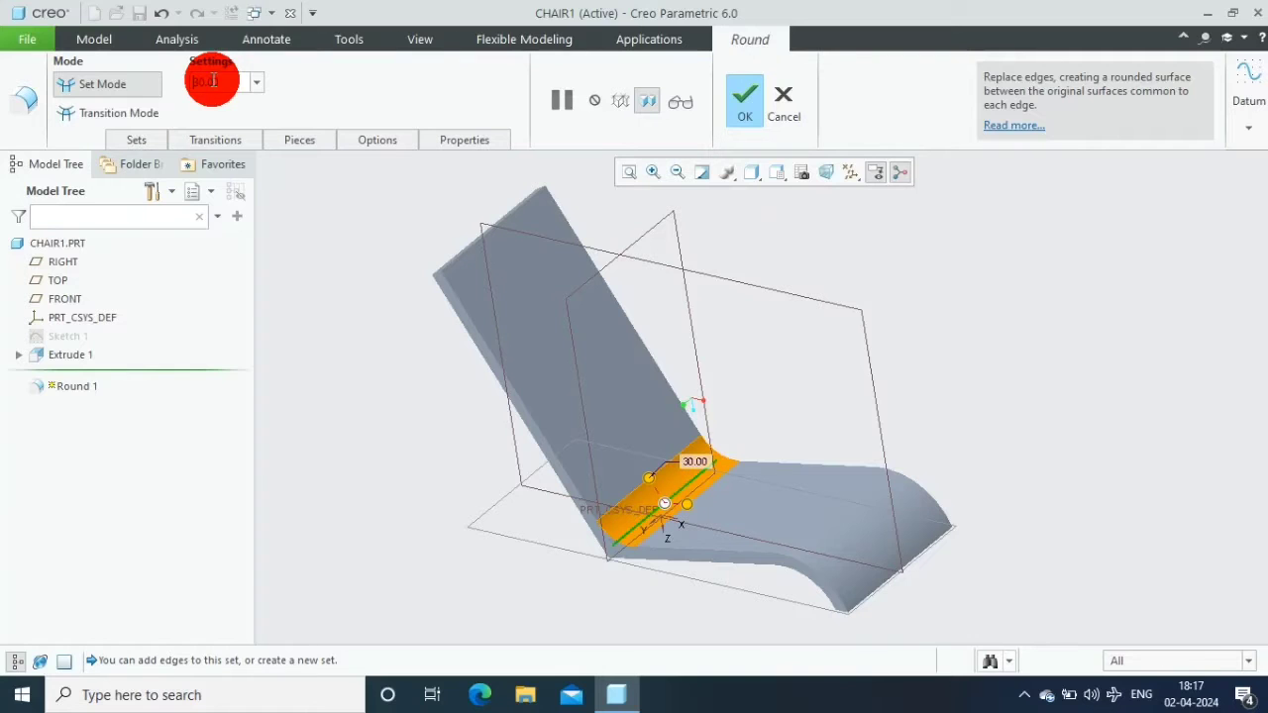
click(743, 104)
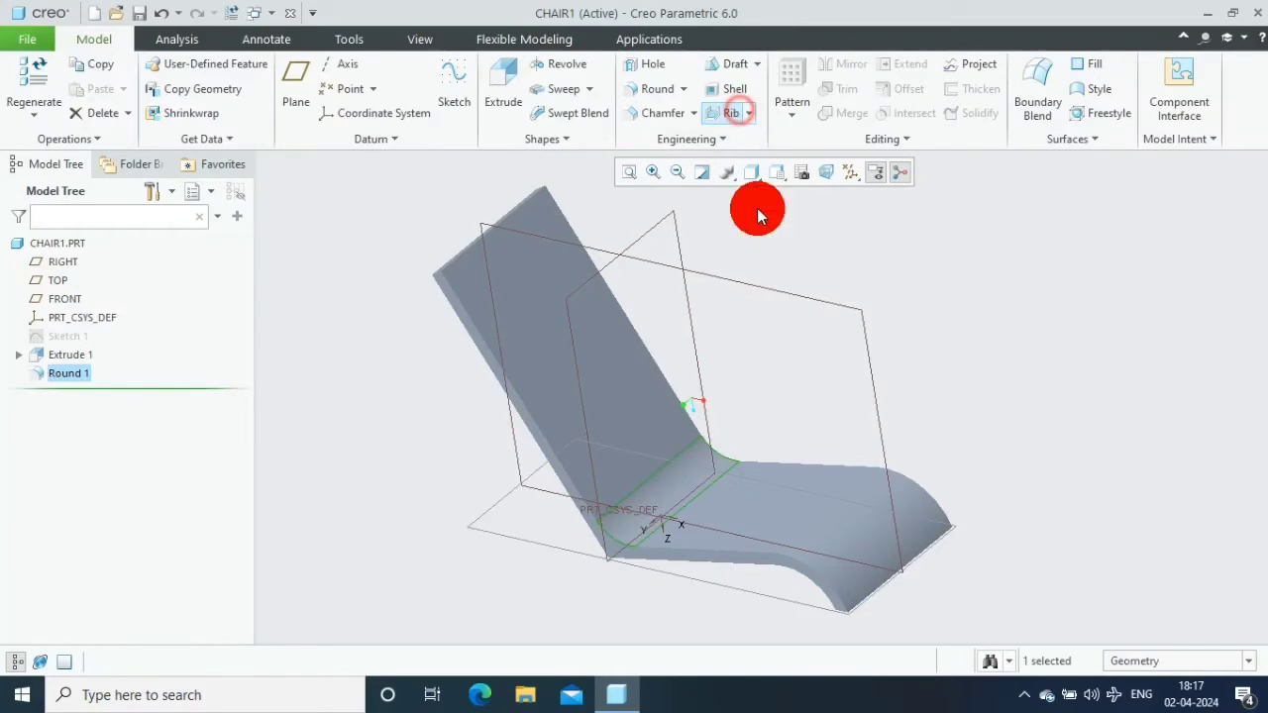
click(921, 264)
Sketch a thin rectangle across the top of the backrest face
click(534, 313)
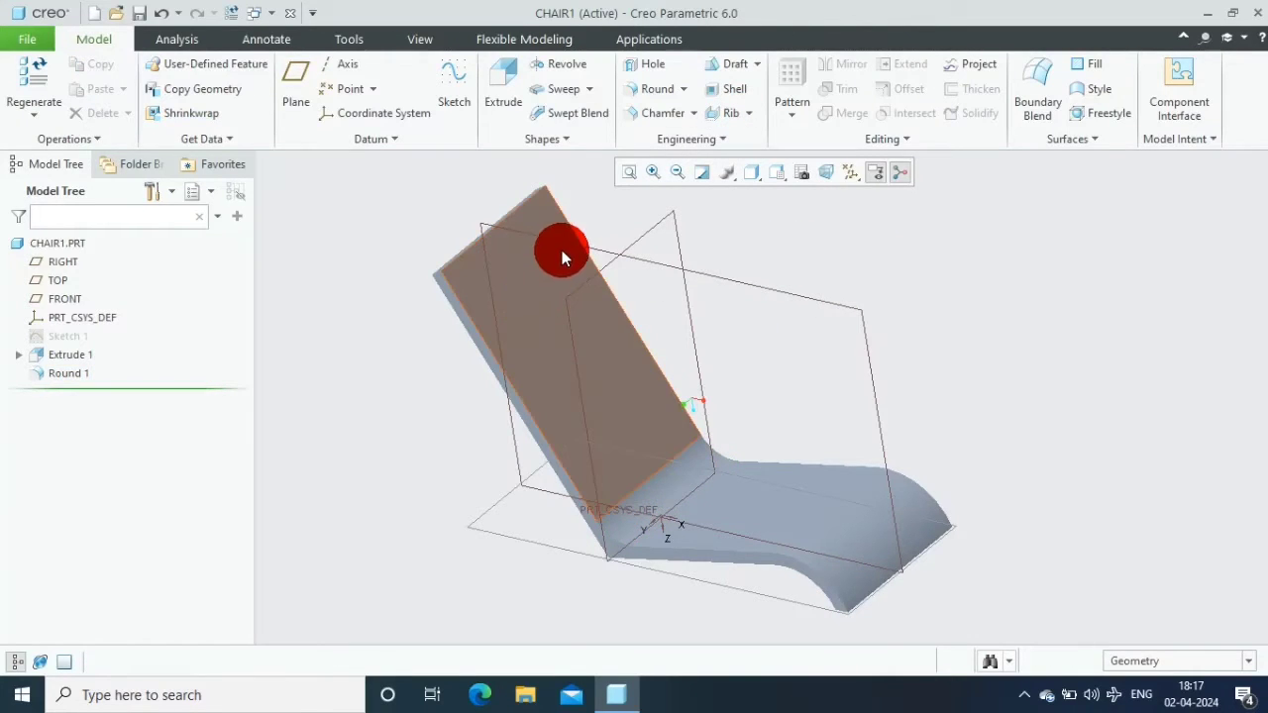
click(555, 269)
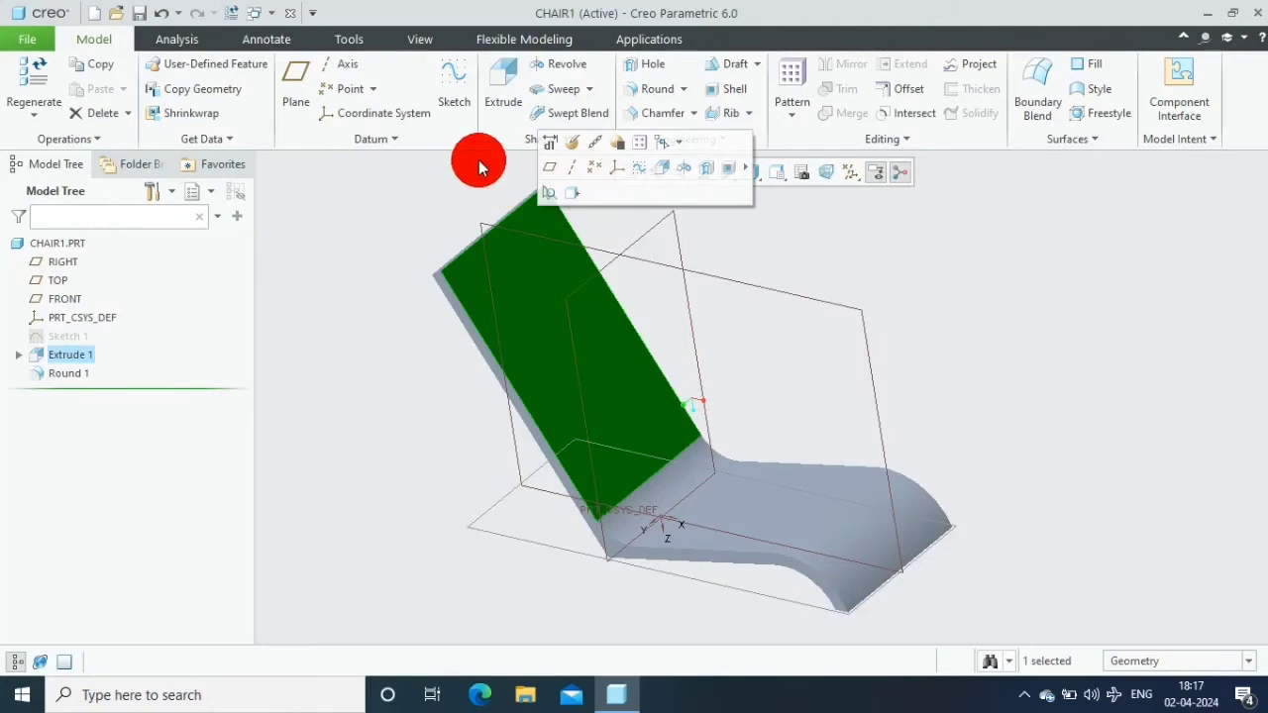
click(454, 99)
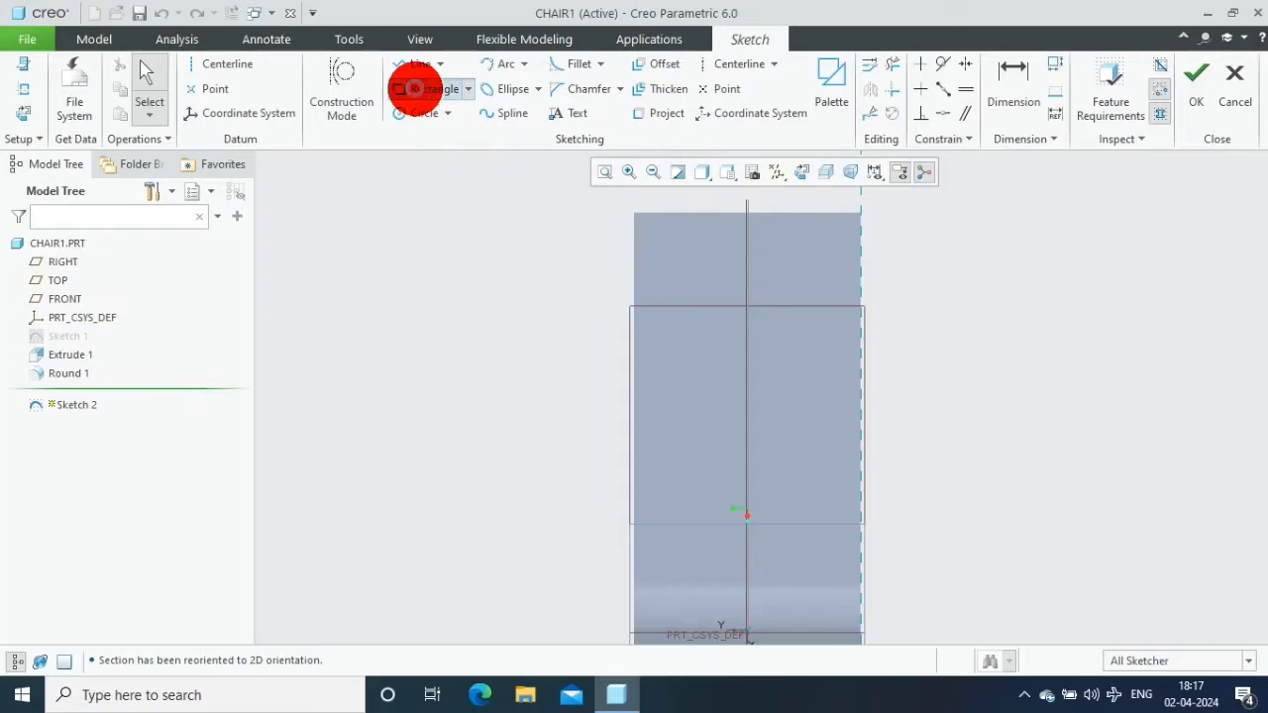
click(417, 89)
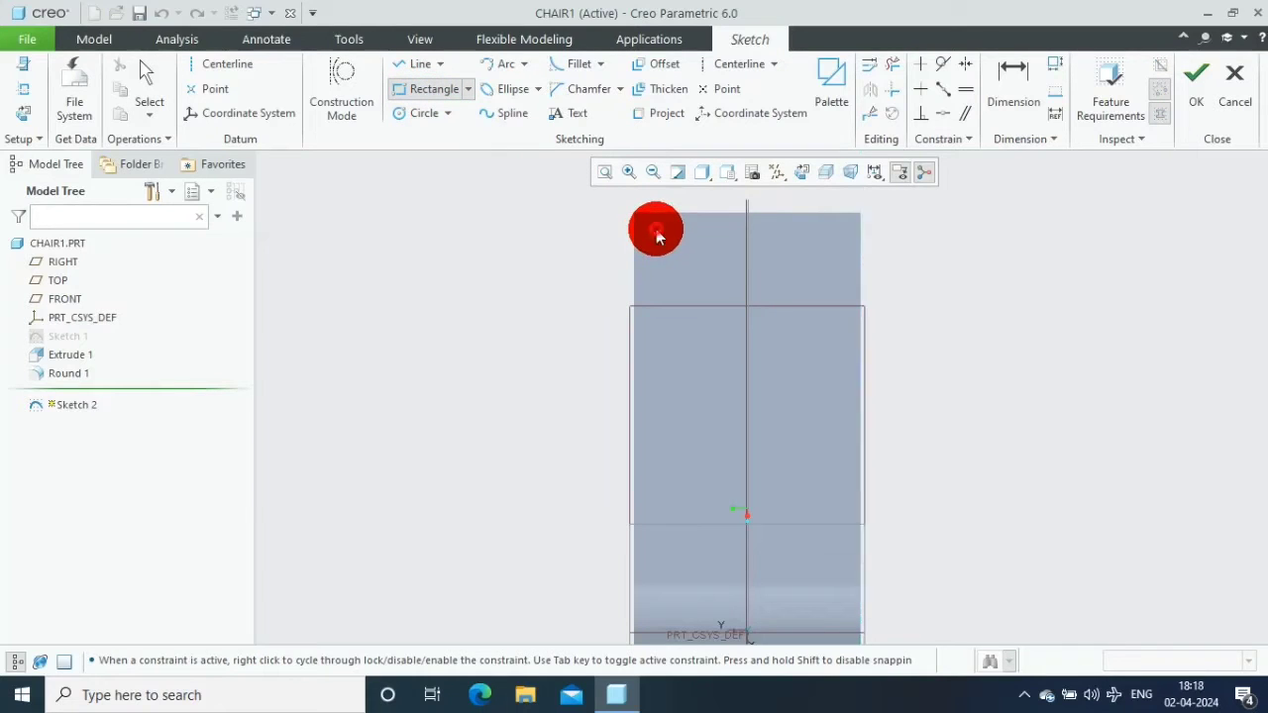
click(655, 230)
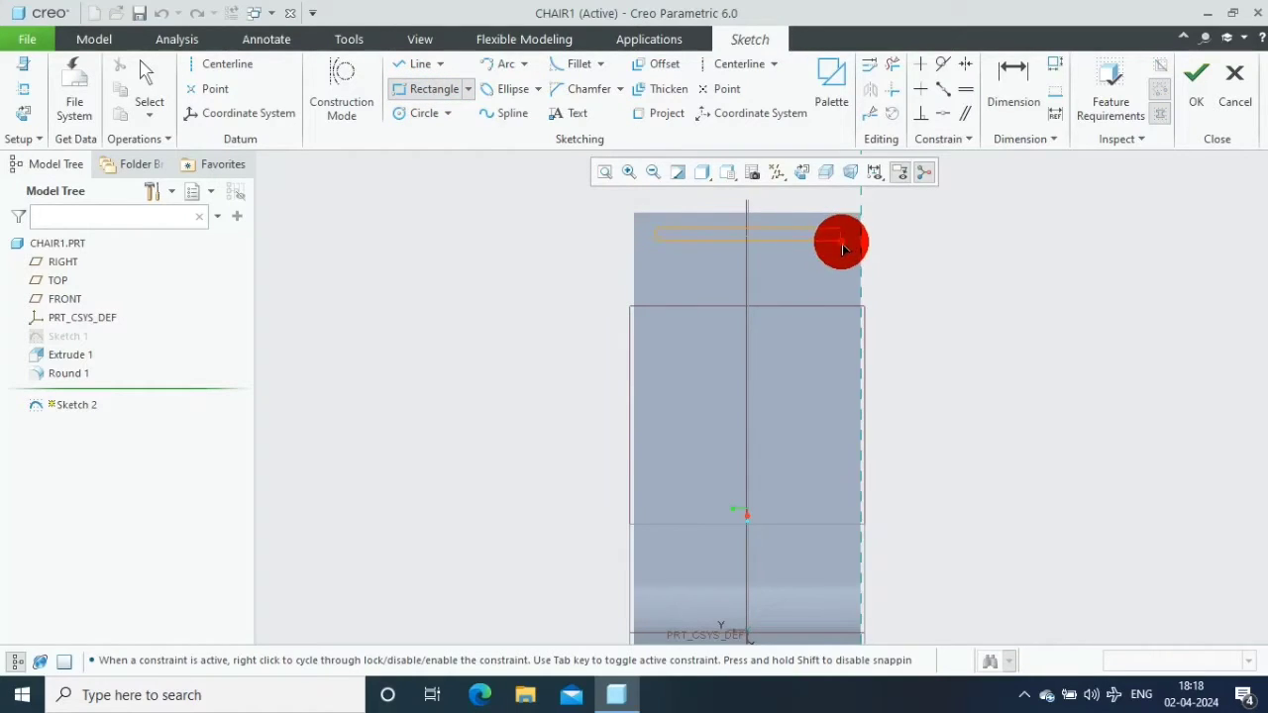
click(841, 245)
middle_click(753, 189)
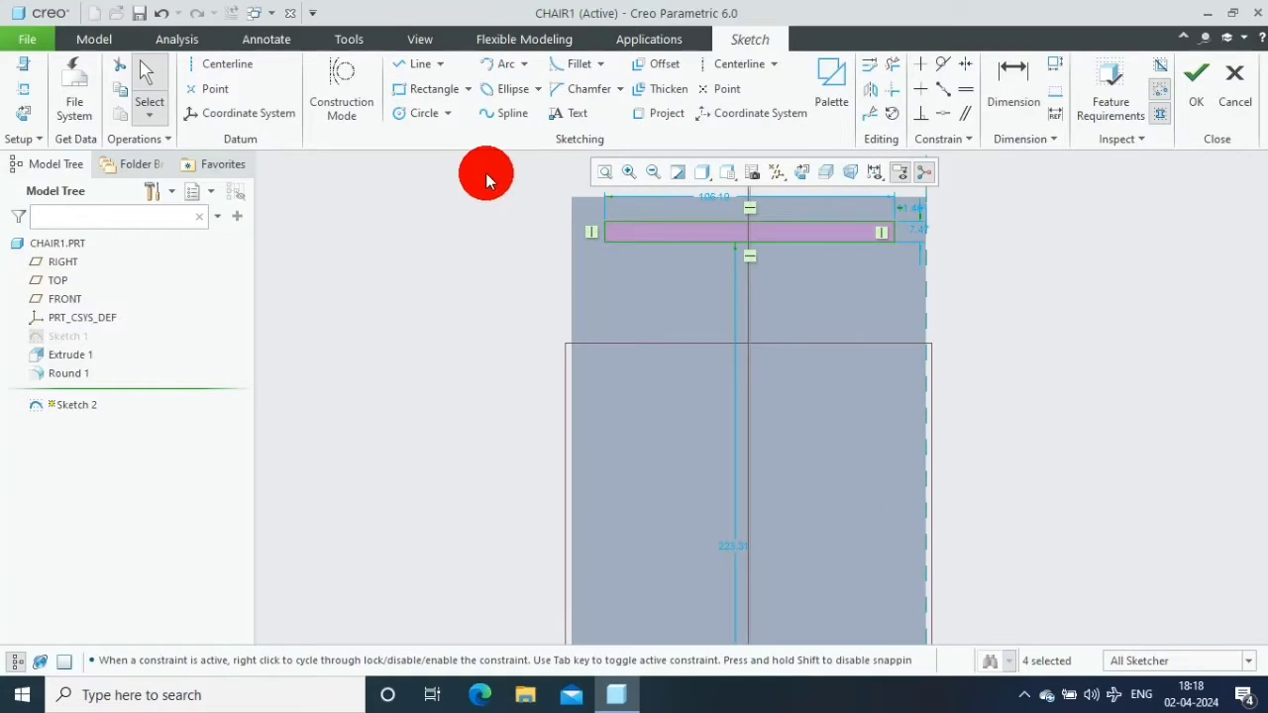
Dimension the slot 12 from each side and 9 below the top edge
click(1013, 81)
scroll(772, 220, down, 2)
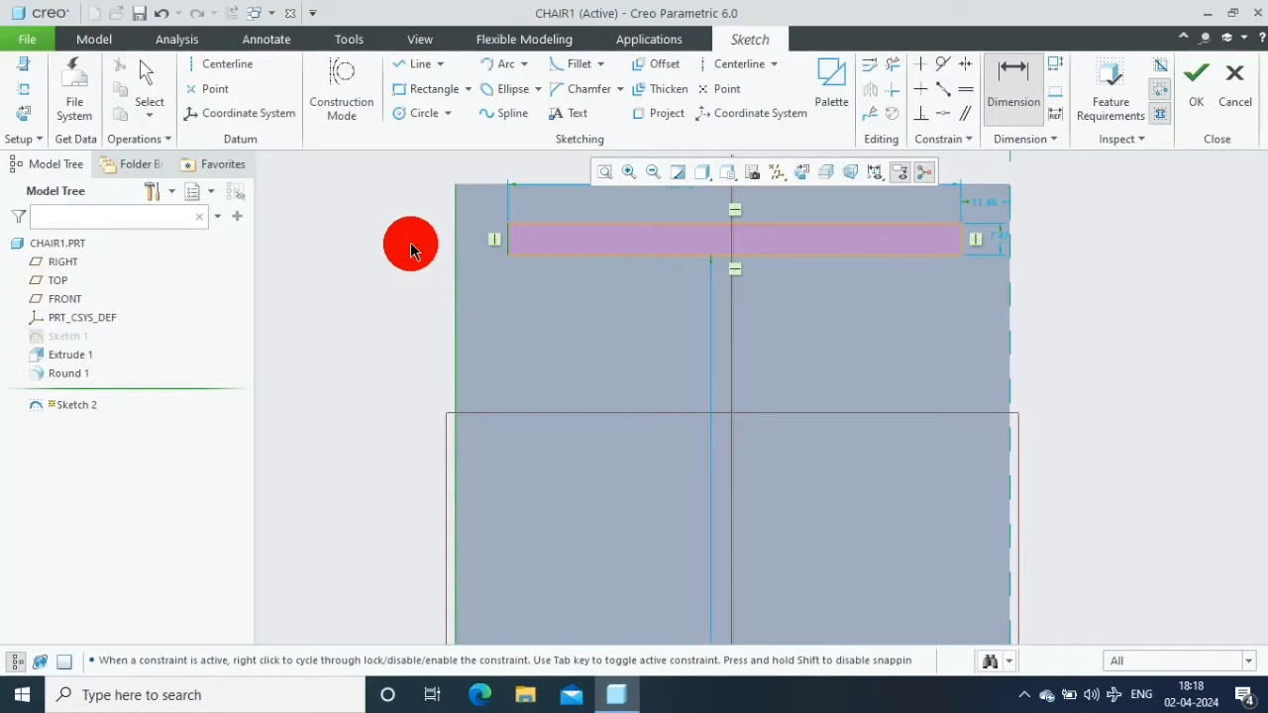
middle_click(410, 242)
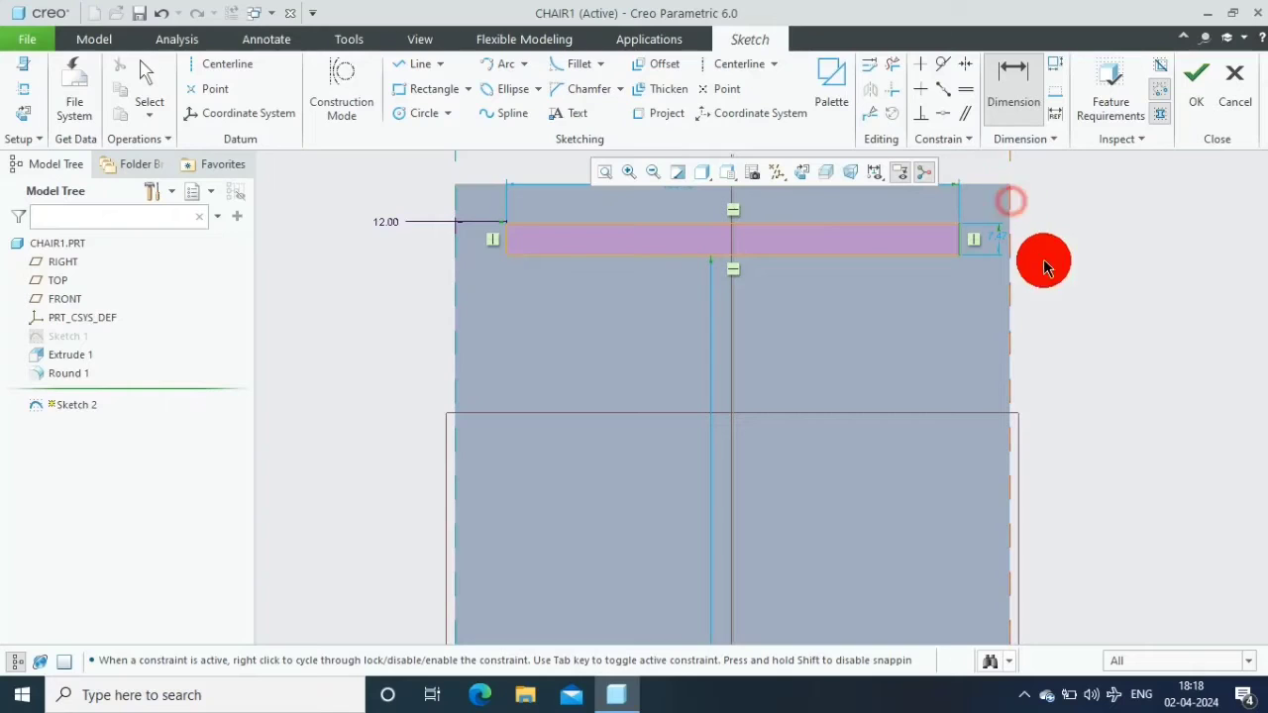
middle_click(1056, 284)
text(12)
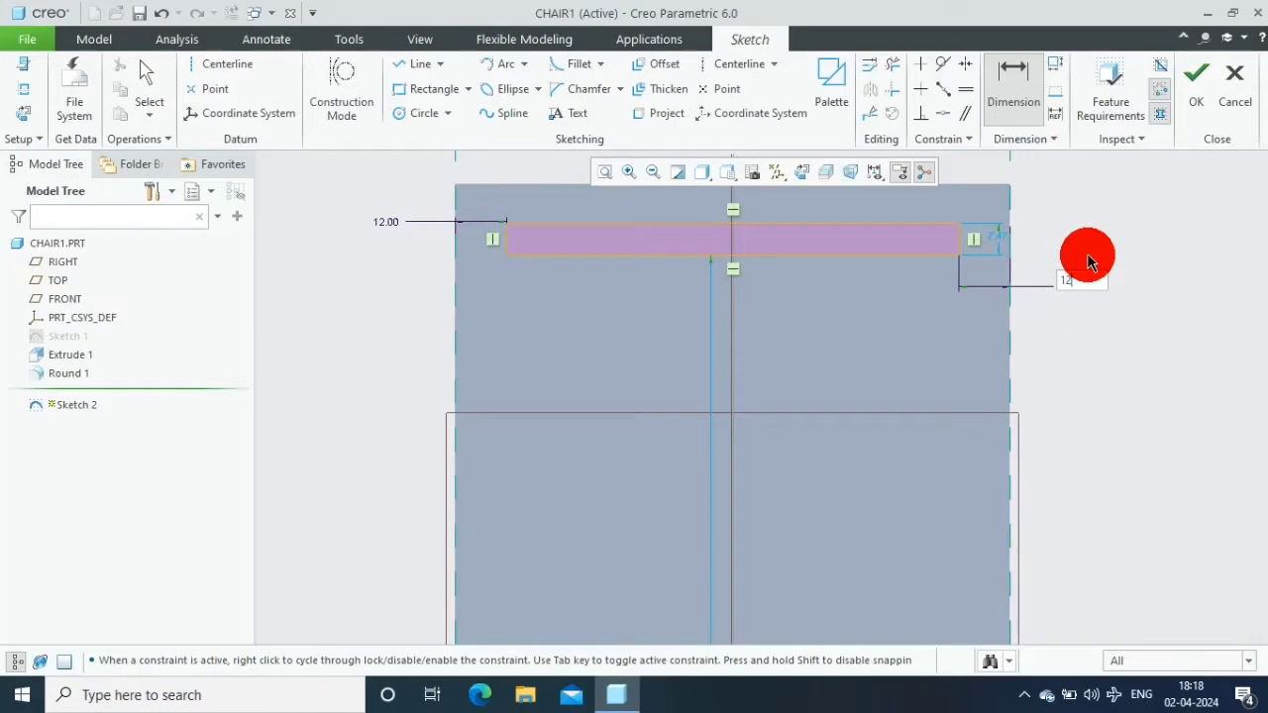
key(Return)
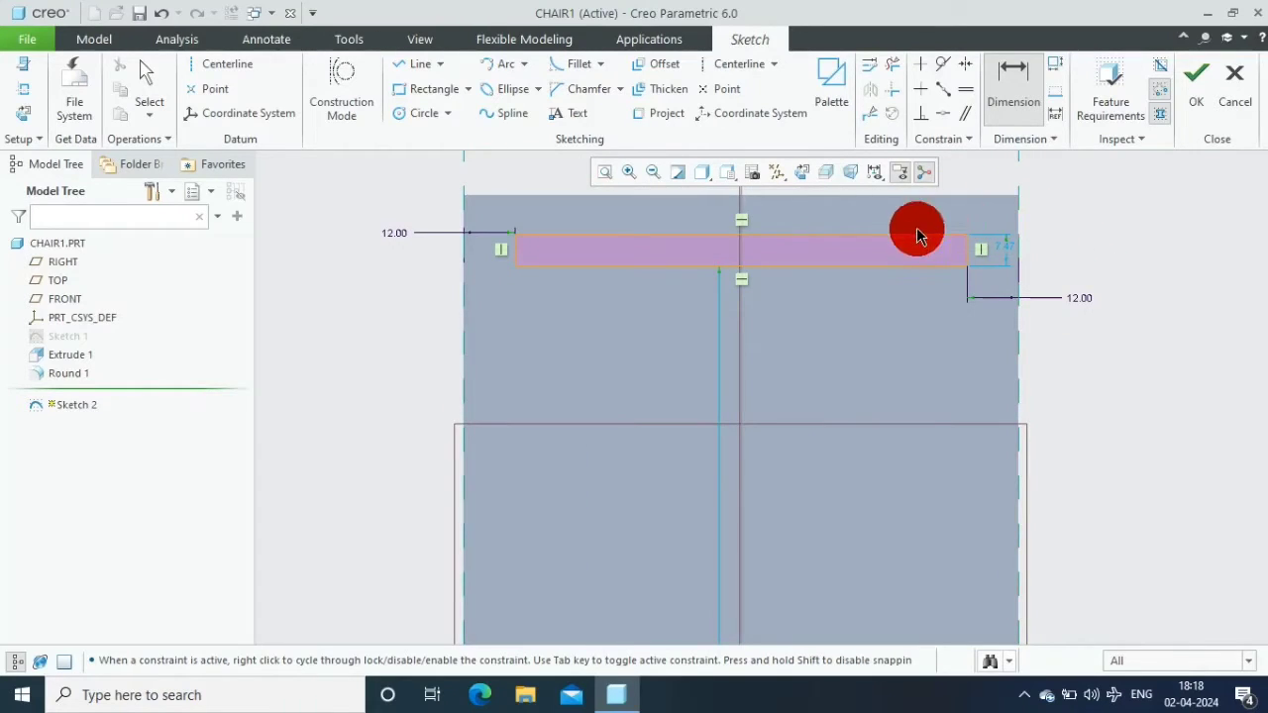
click(906, 194)
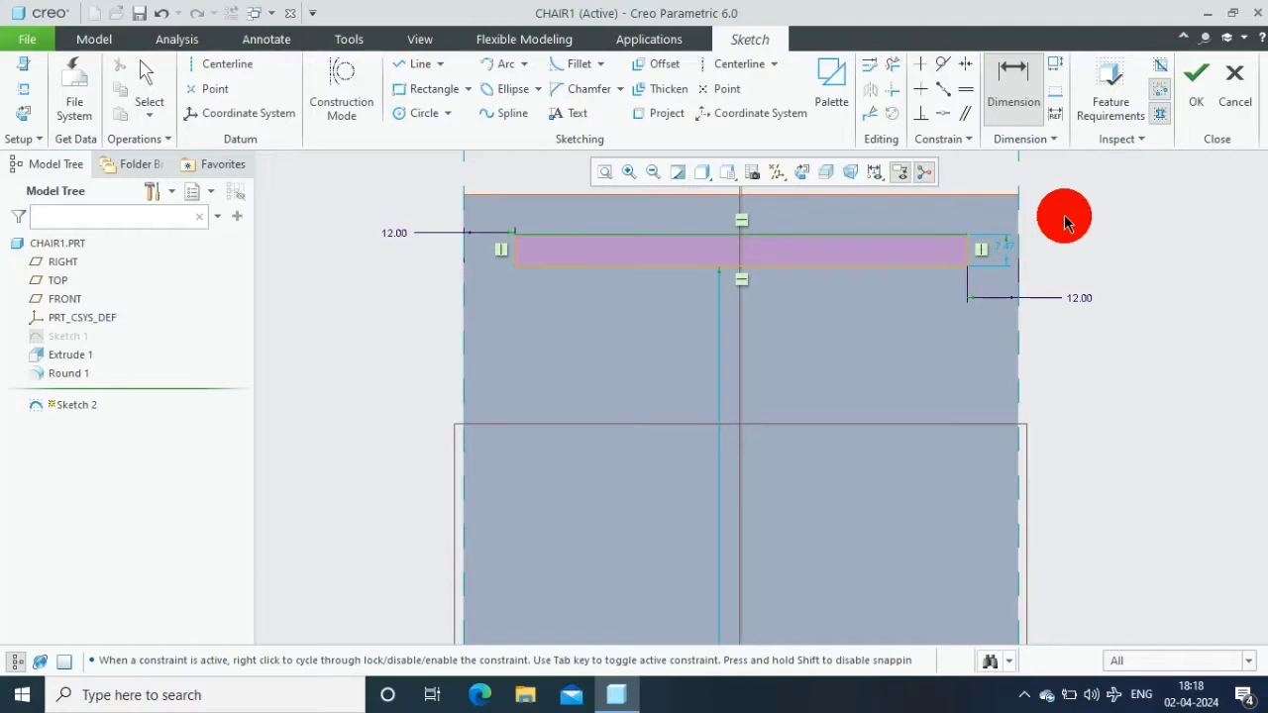
text(9)
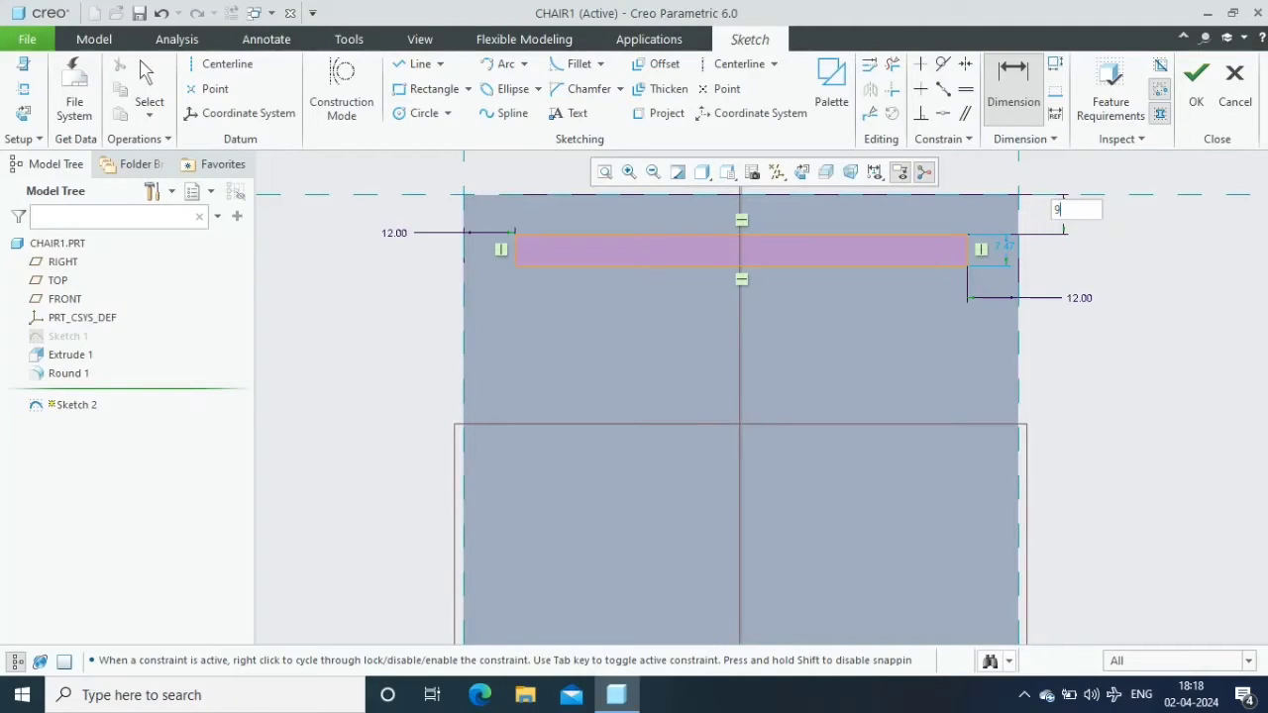
key(Return)
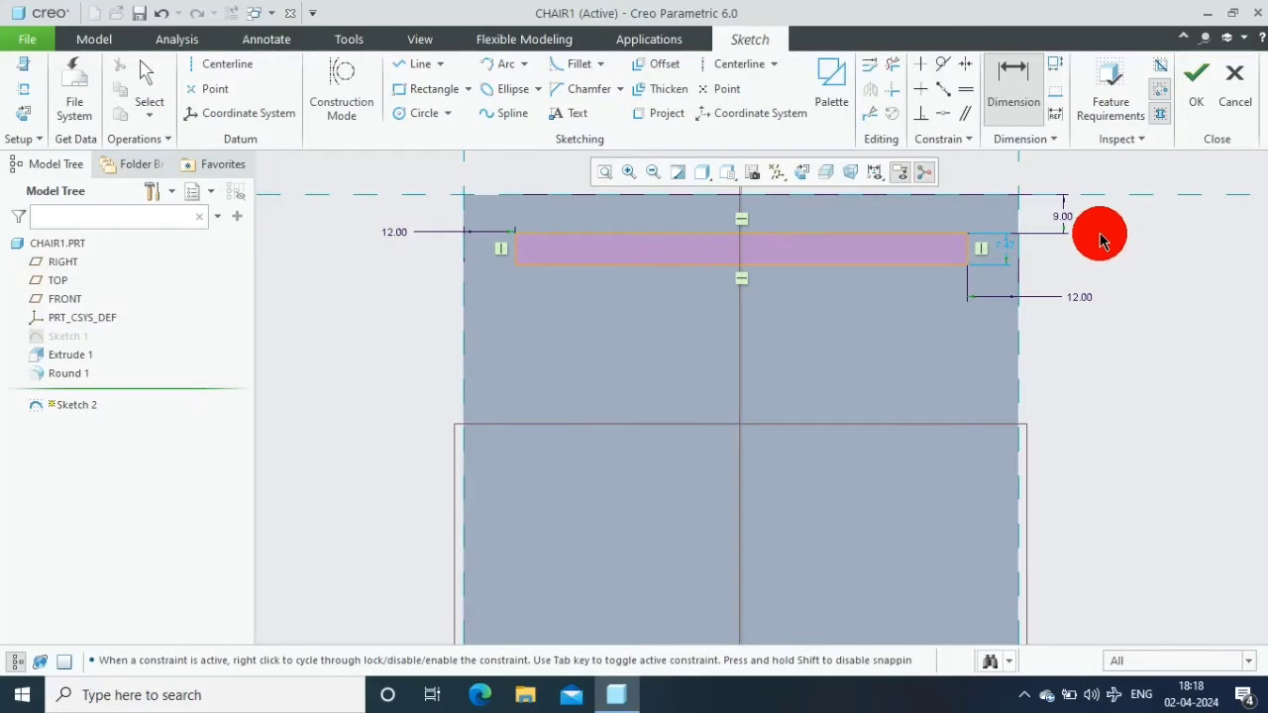
click(1199, 79)
Extrude the slot sketch as a material-removing cut through the chair back
click(501, 89)
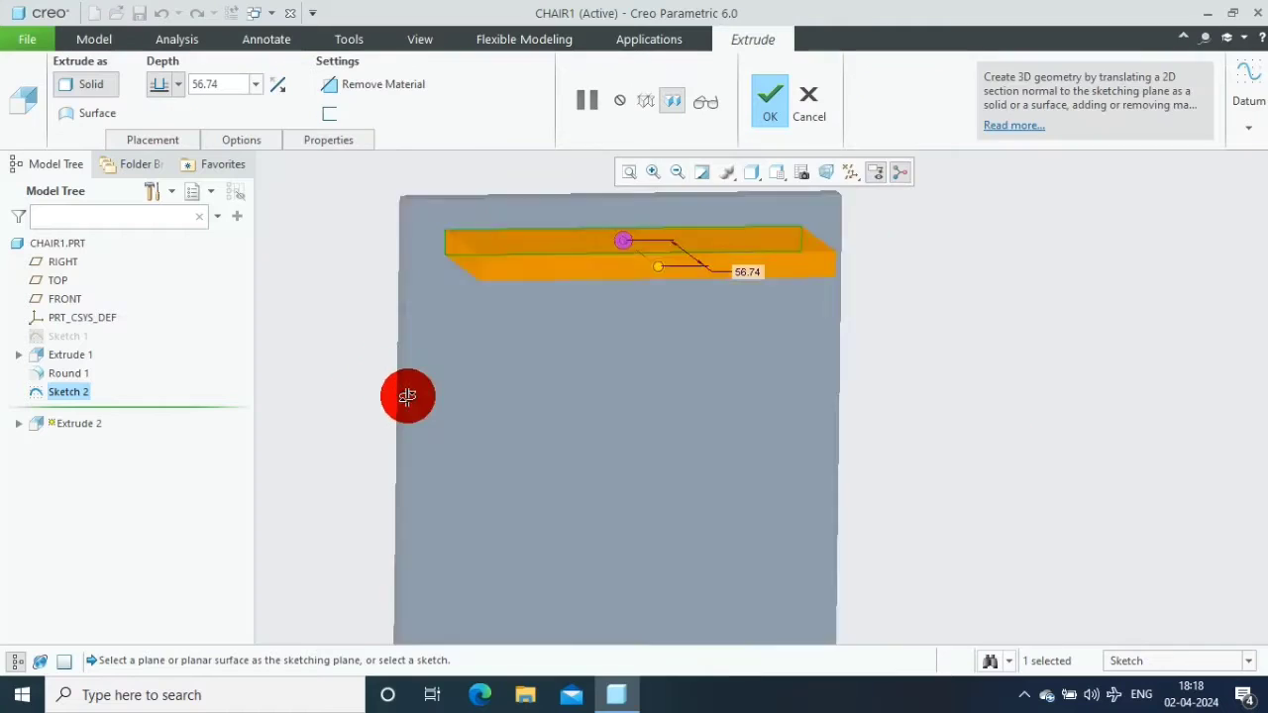
click(333, 88)
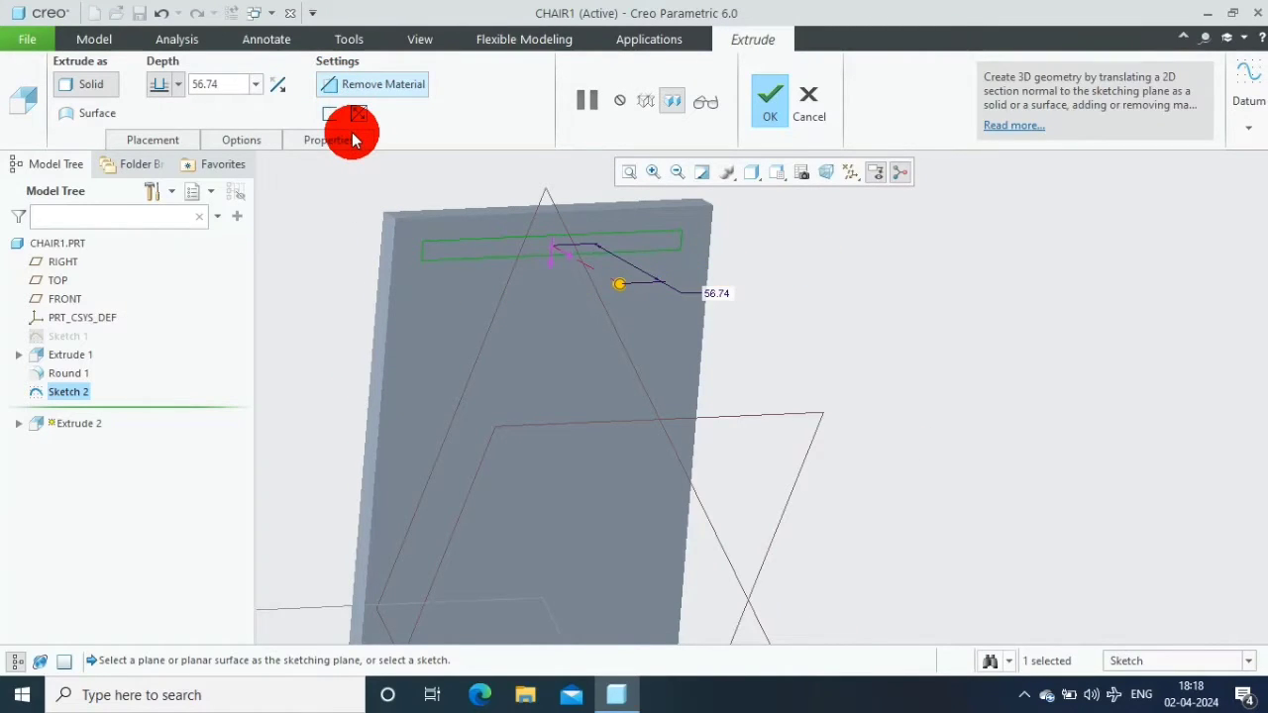
click(769, 101)
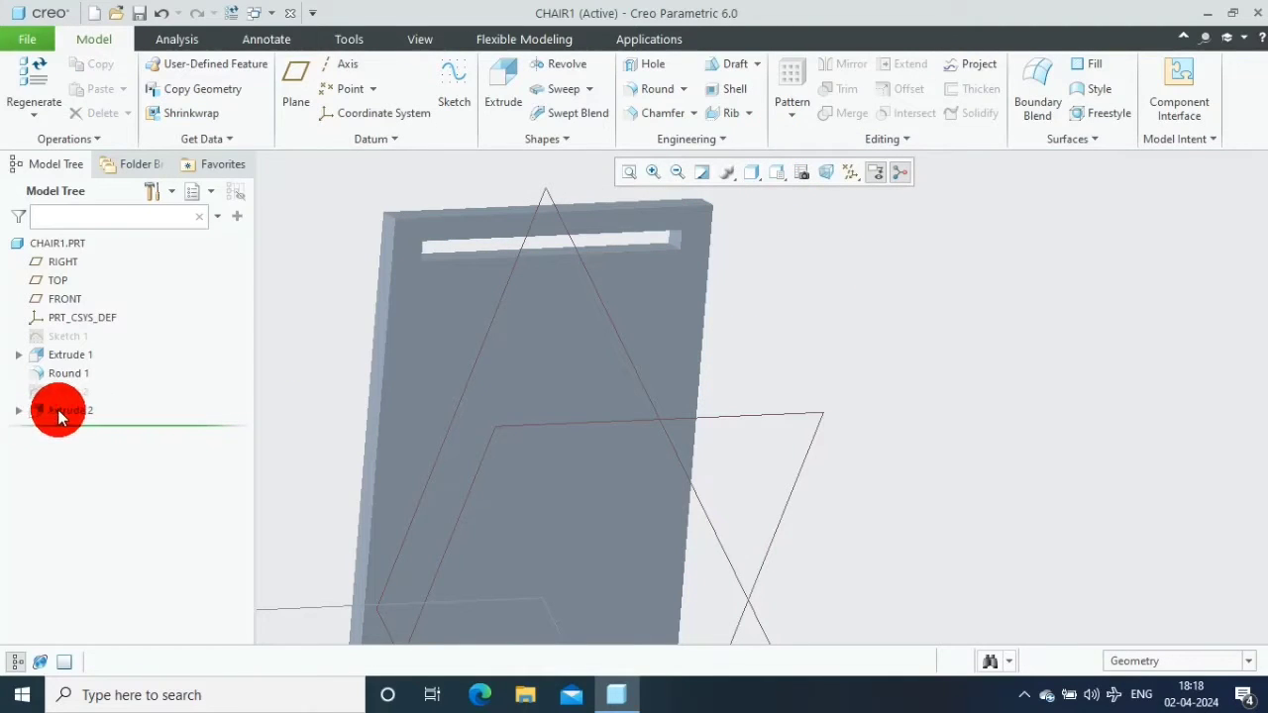
Start a direction-type pattern of the Extrude 2 slot cut
click(104, 414)
click(789, 126)
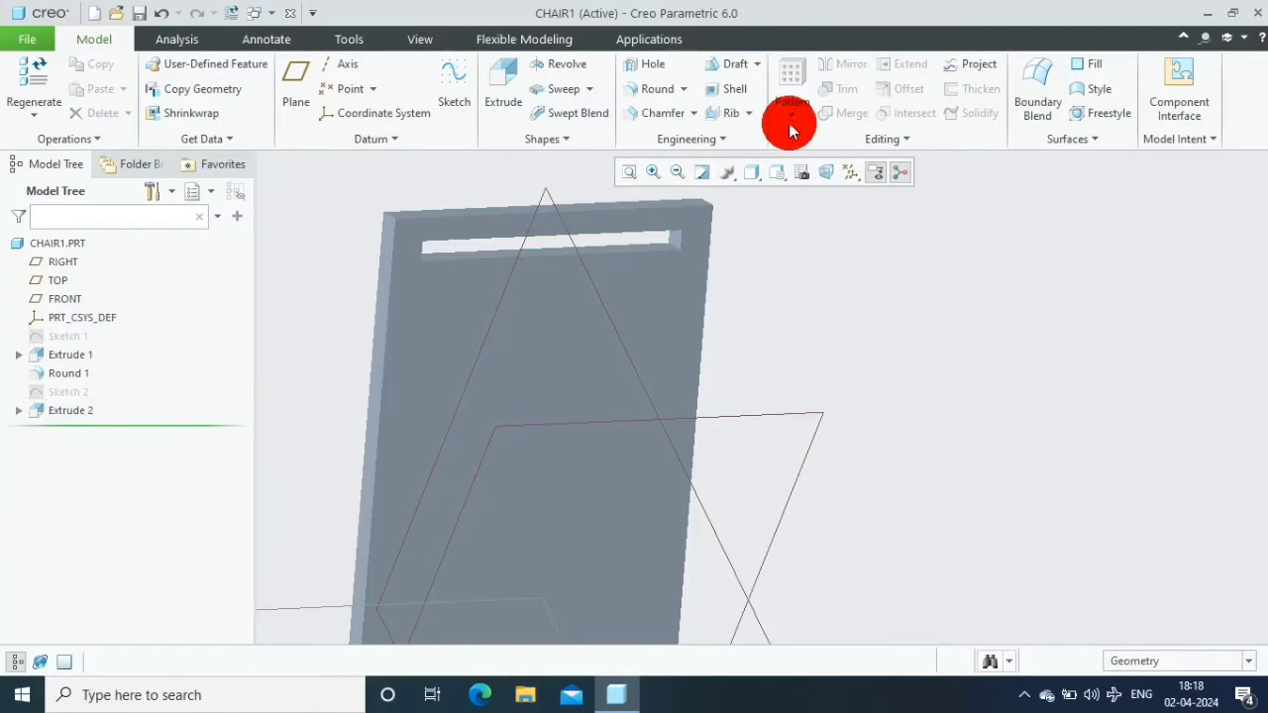
click(790, 127)
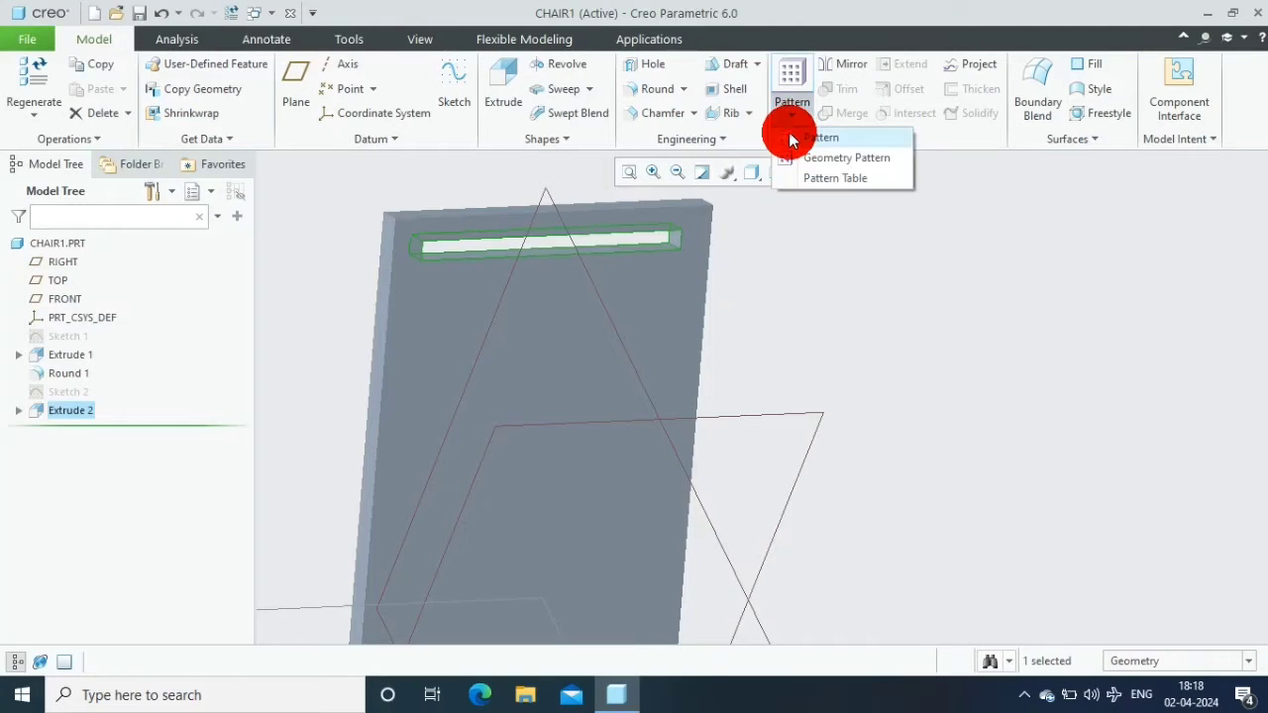
click(800, 130)
click(142, 85)
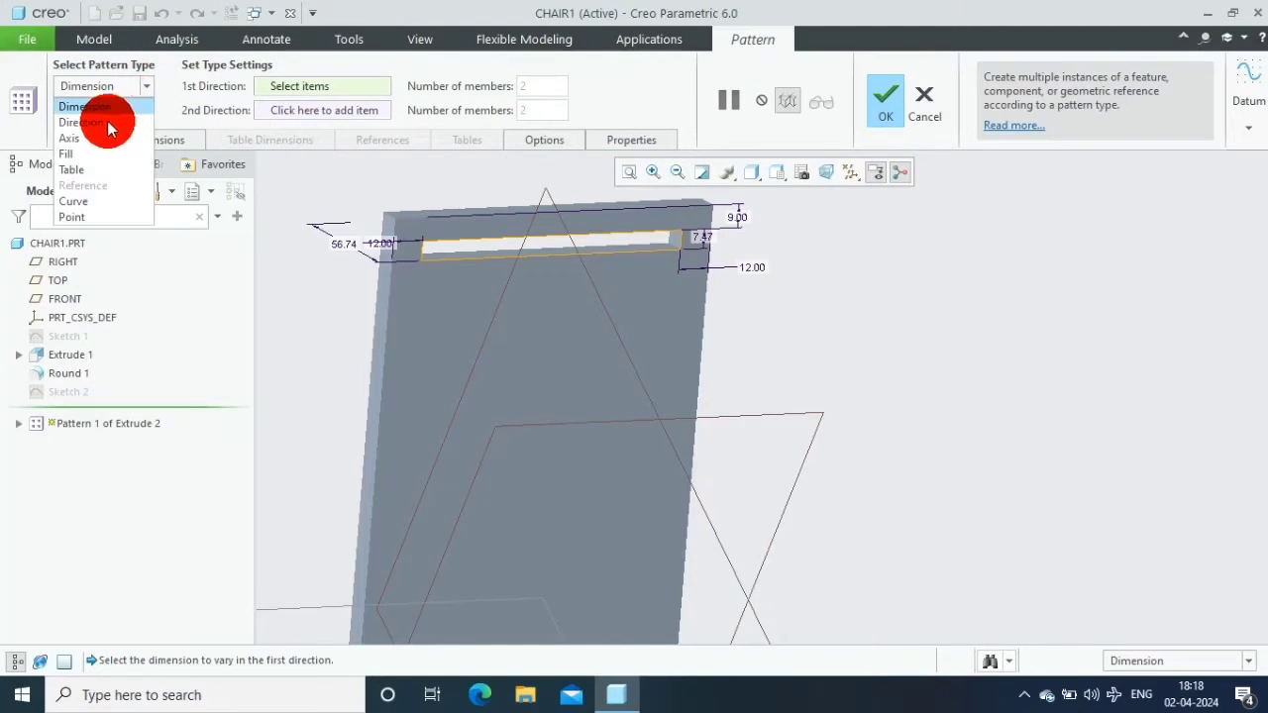
click(97, 121)
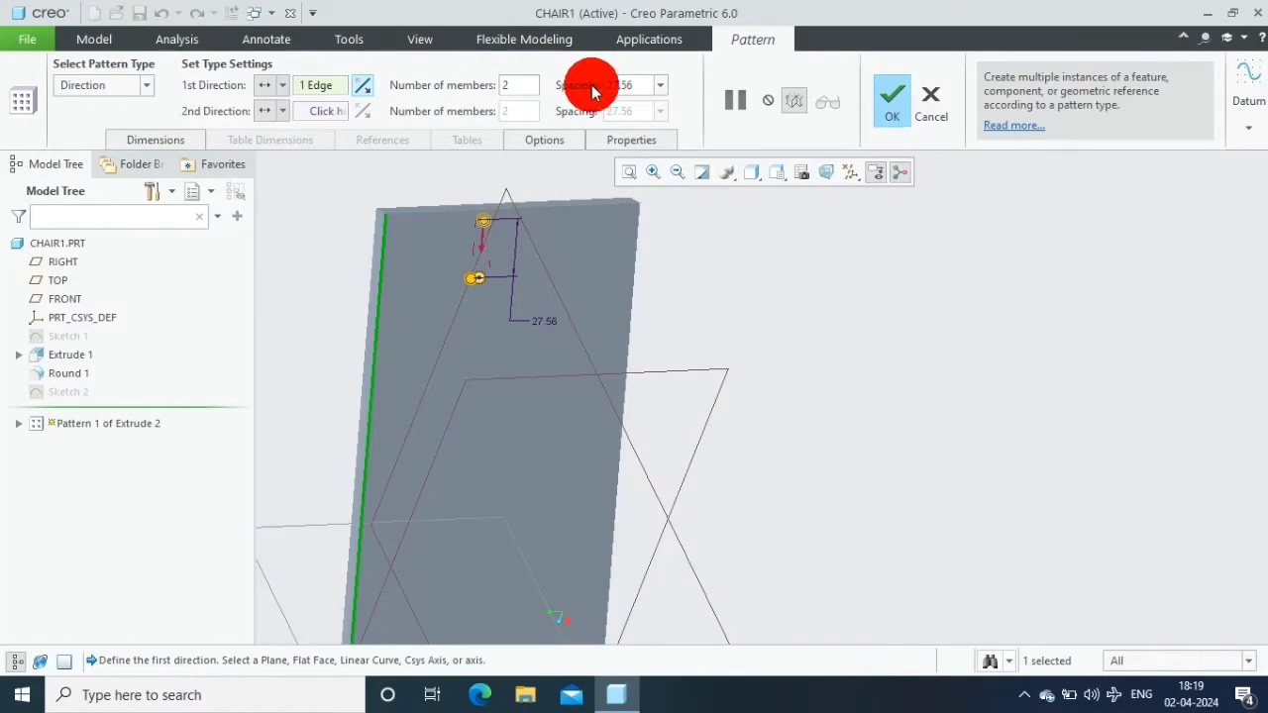
Set the slot pattern to 13 spacing with 15 members and confirm it
double_click(640, 84)
text(13)
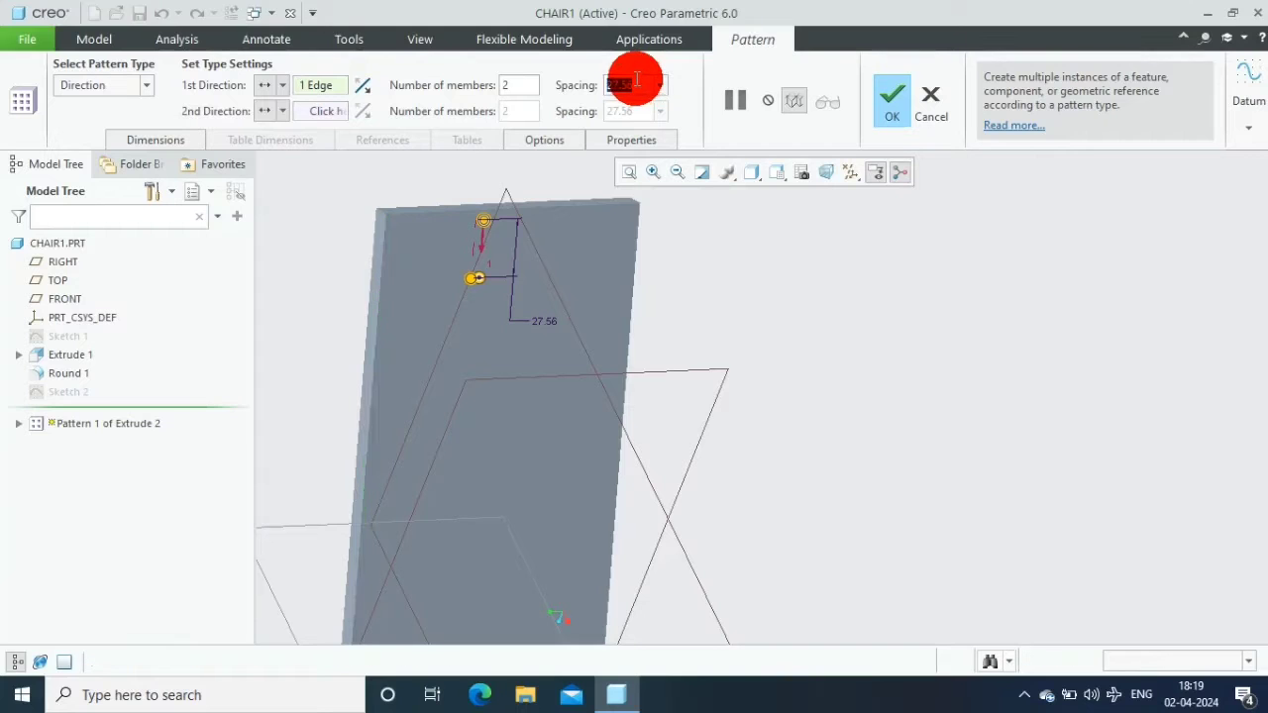
double_click(519, 90)
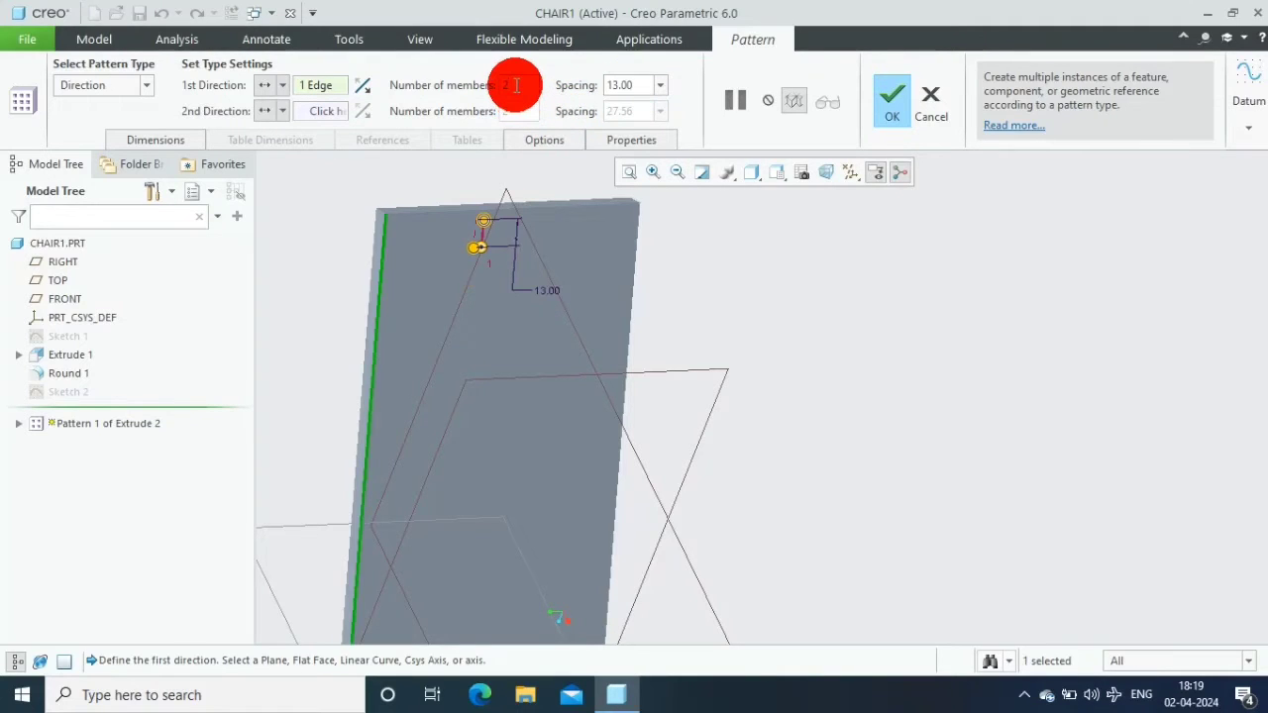
double_click(510, 86)
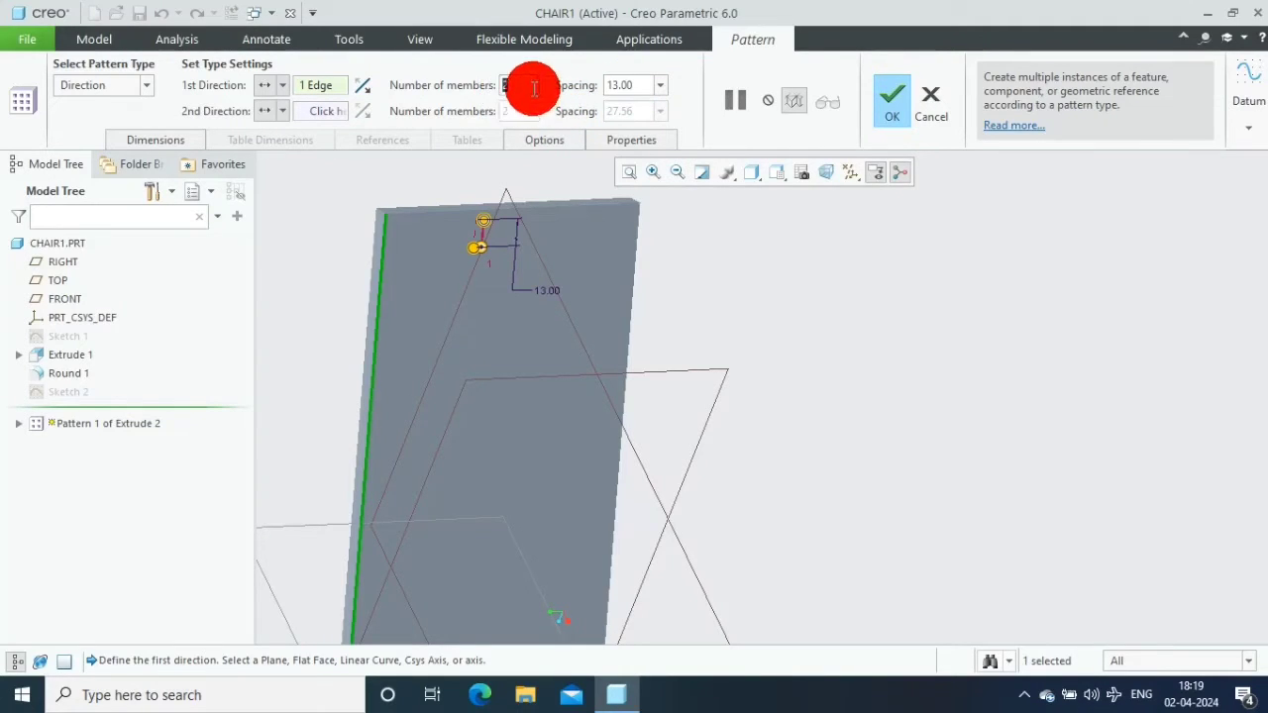
key(BackSpace)
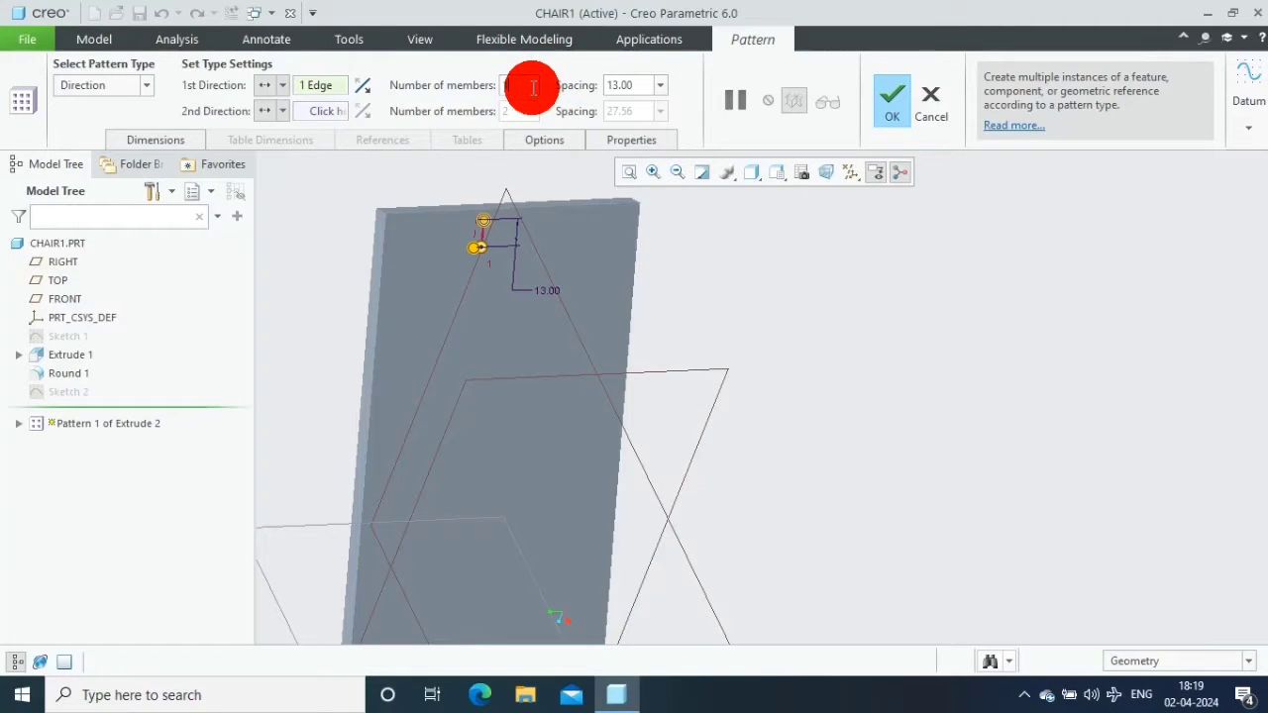
text(15)
key(Return)
click(895, 111)
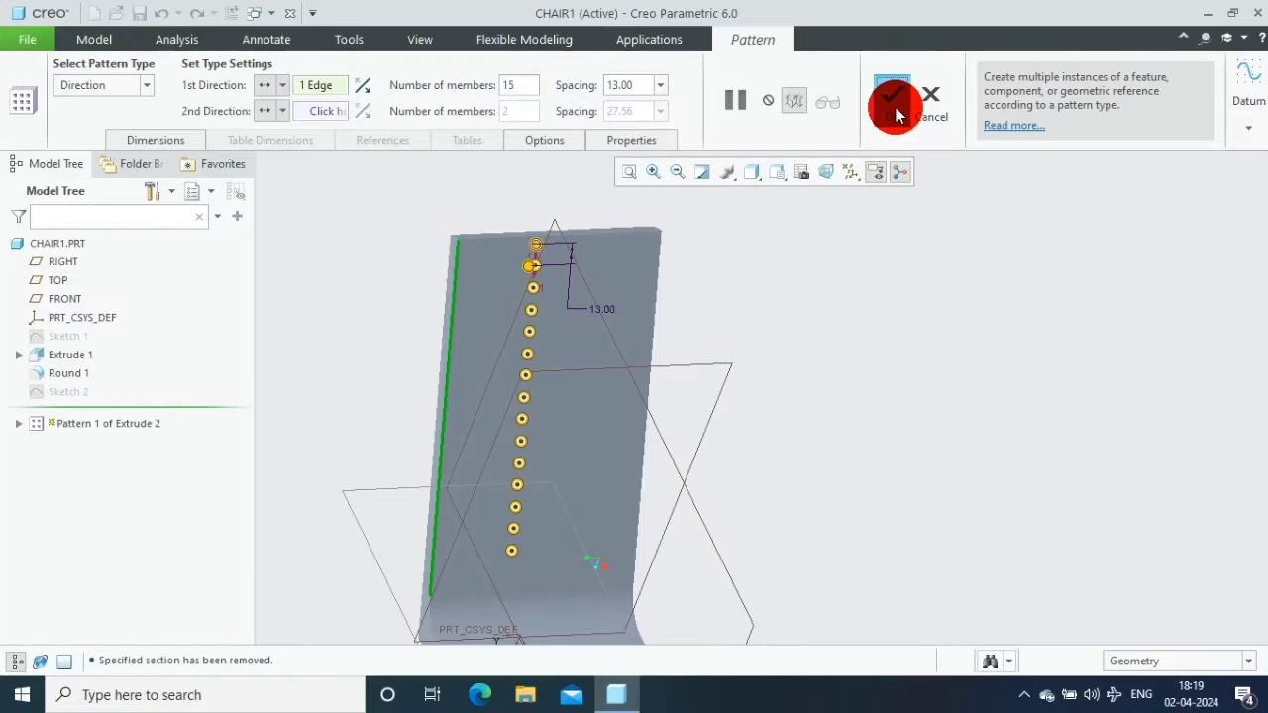
click(895, 111)
Start a sketch on the seat face and draw a small rectangle on it
scroll(872, 456, down, 3)
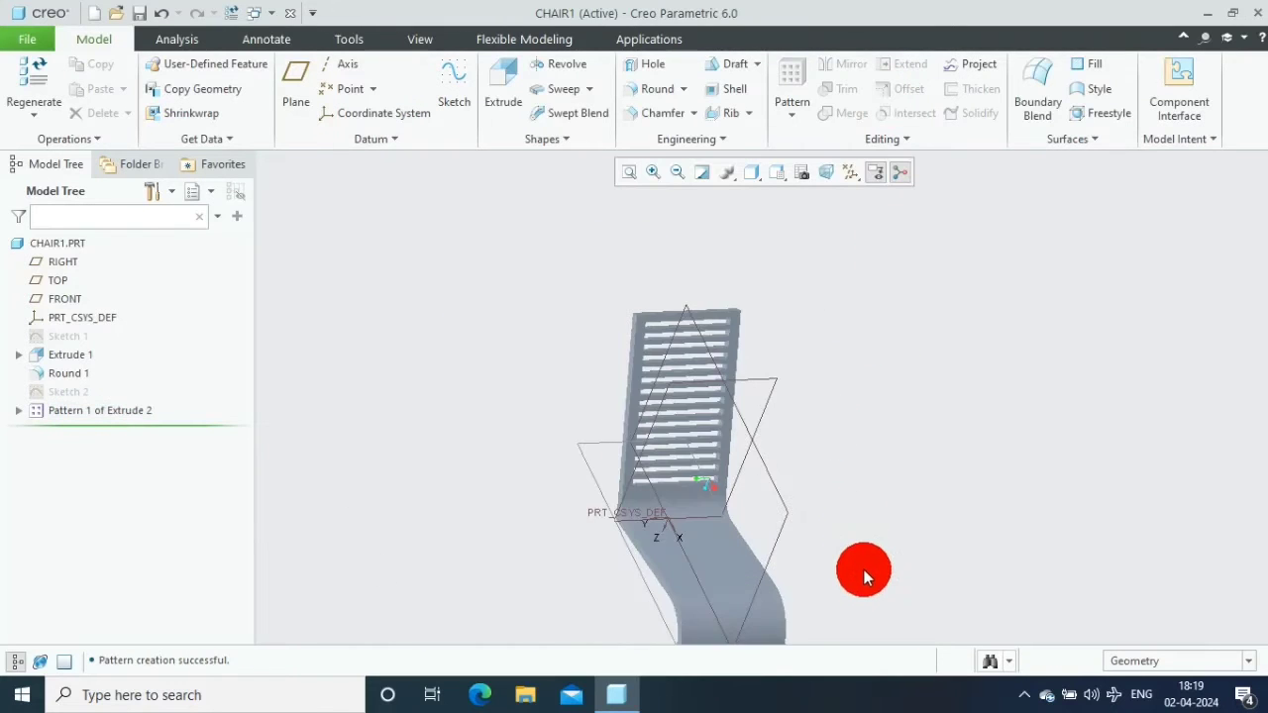
mouse_move(864, 570)
middle_down()
mouse_move(863, 600)
mouse_move(898, 584)
mouse_move(863, 623)
mouse_move(815, 629)
mouse_move(942, 564)
mouse_move(702, 502)
middle_up()
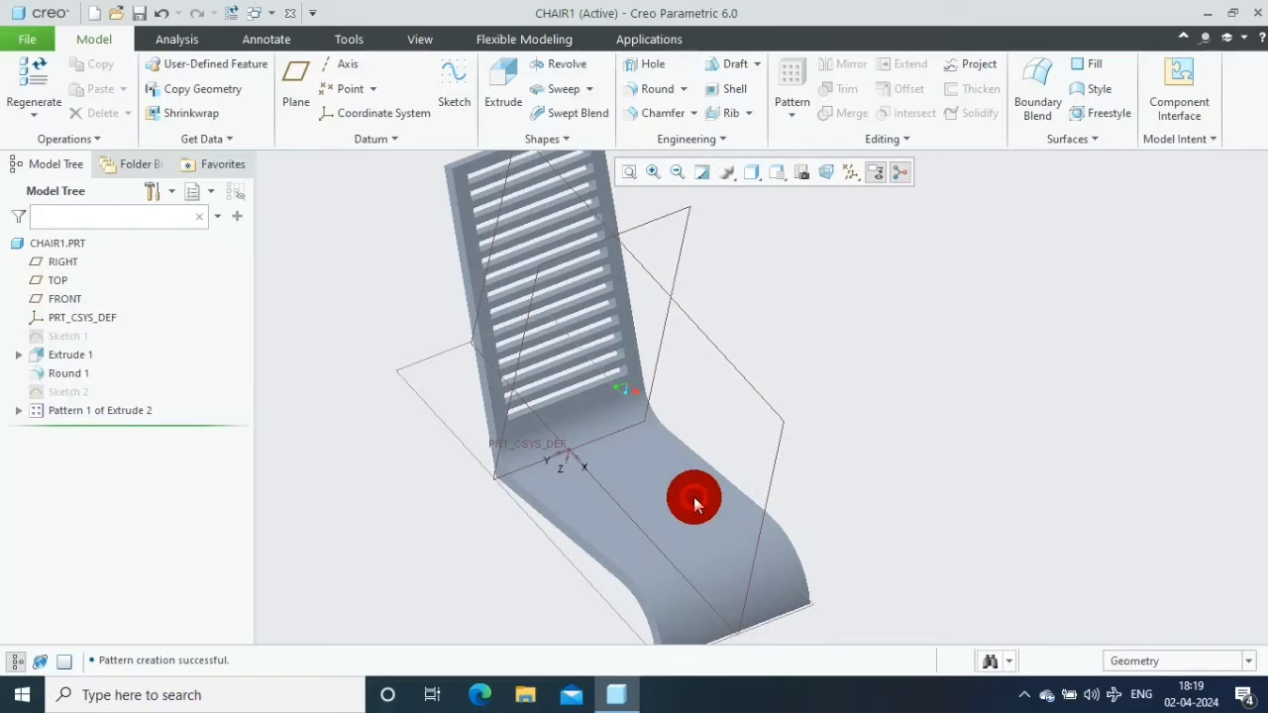
click(694, 503)
click(600, 187)
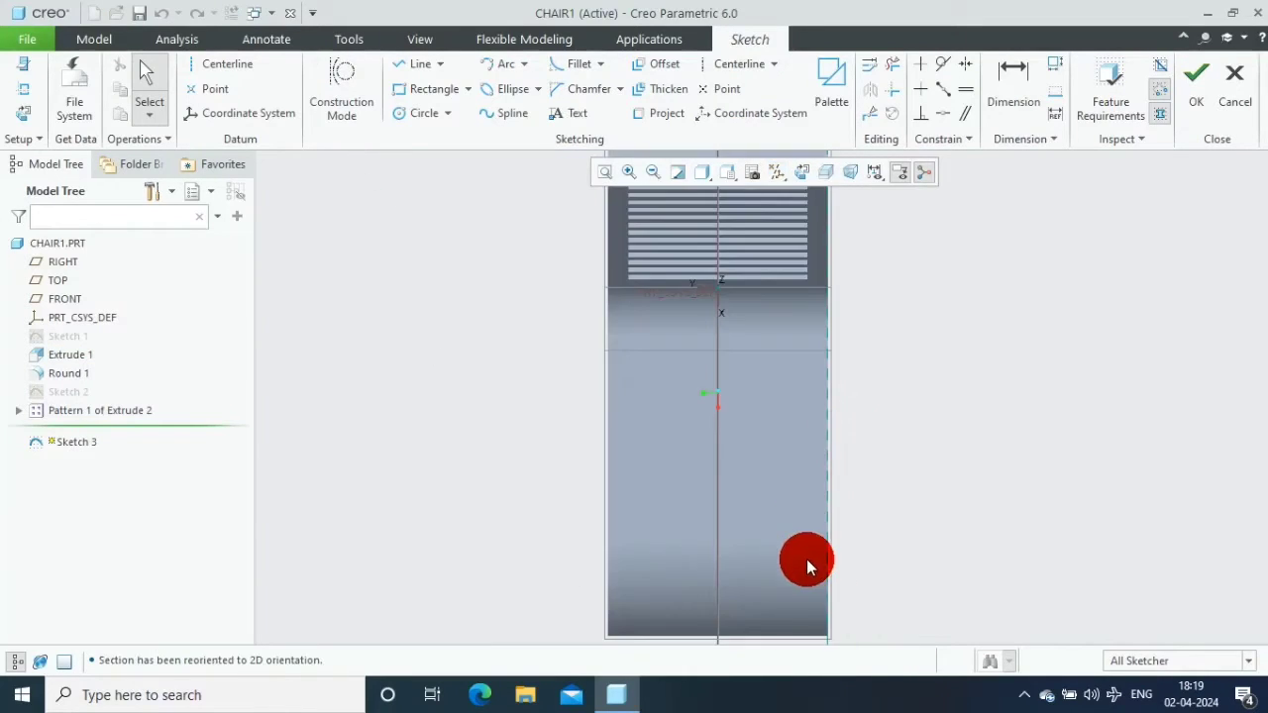
click(426, 91)
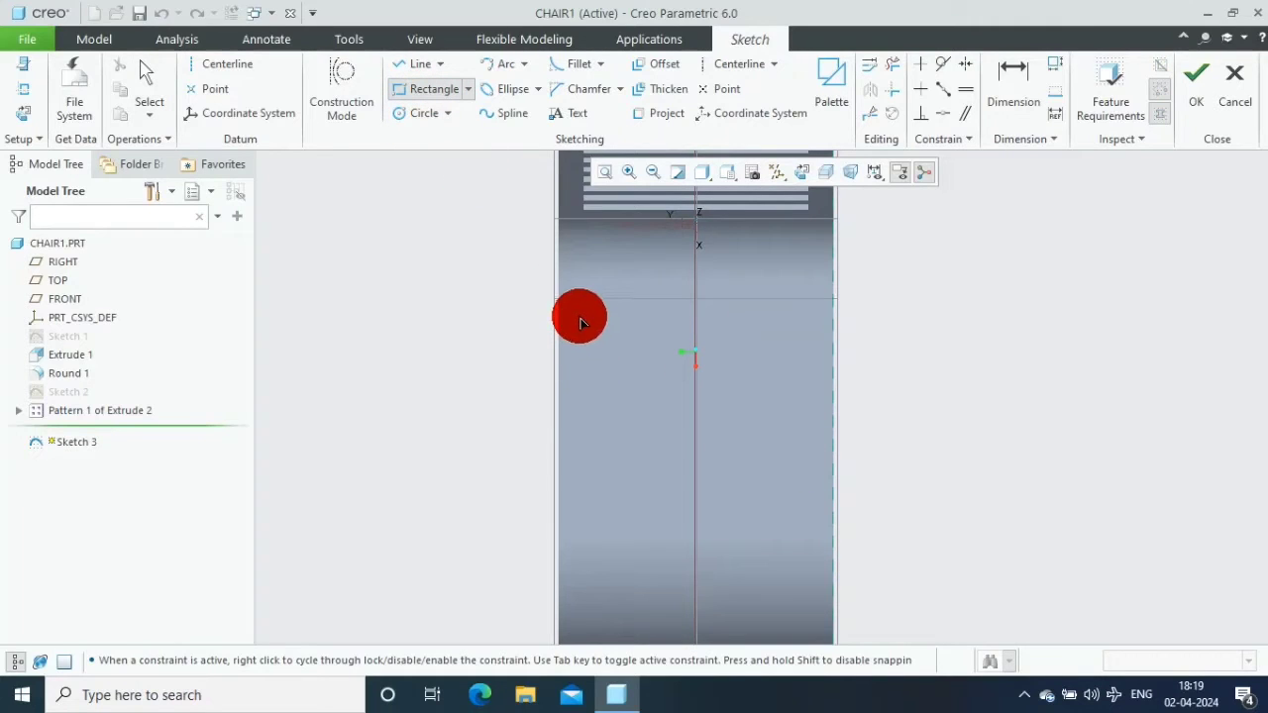
drag(581, 317, 594, 335)
drag(680, 325, 678, 317)
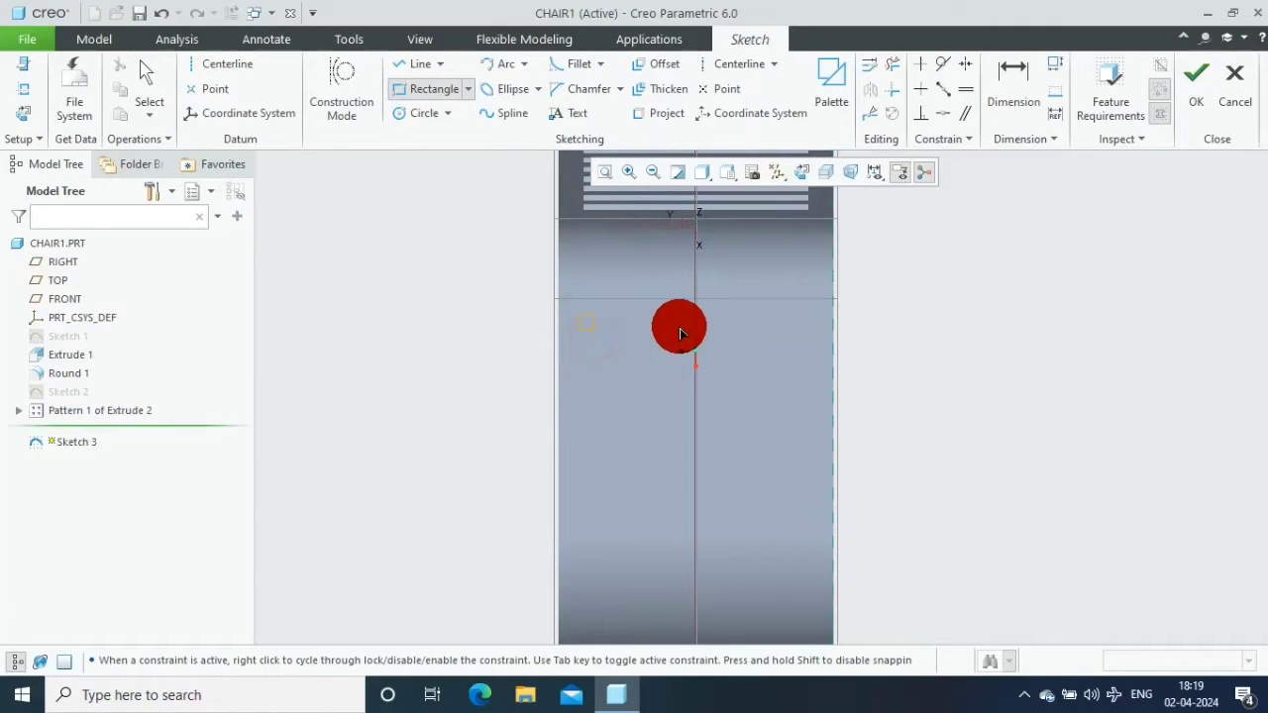
Dimension the square 8.00 from the vertical reference and 7.05 wide, then accept Sketch 3
click(1005, 62)
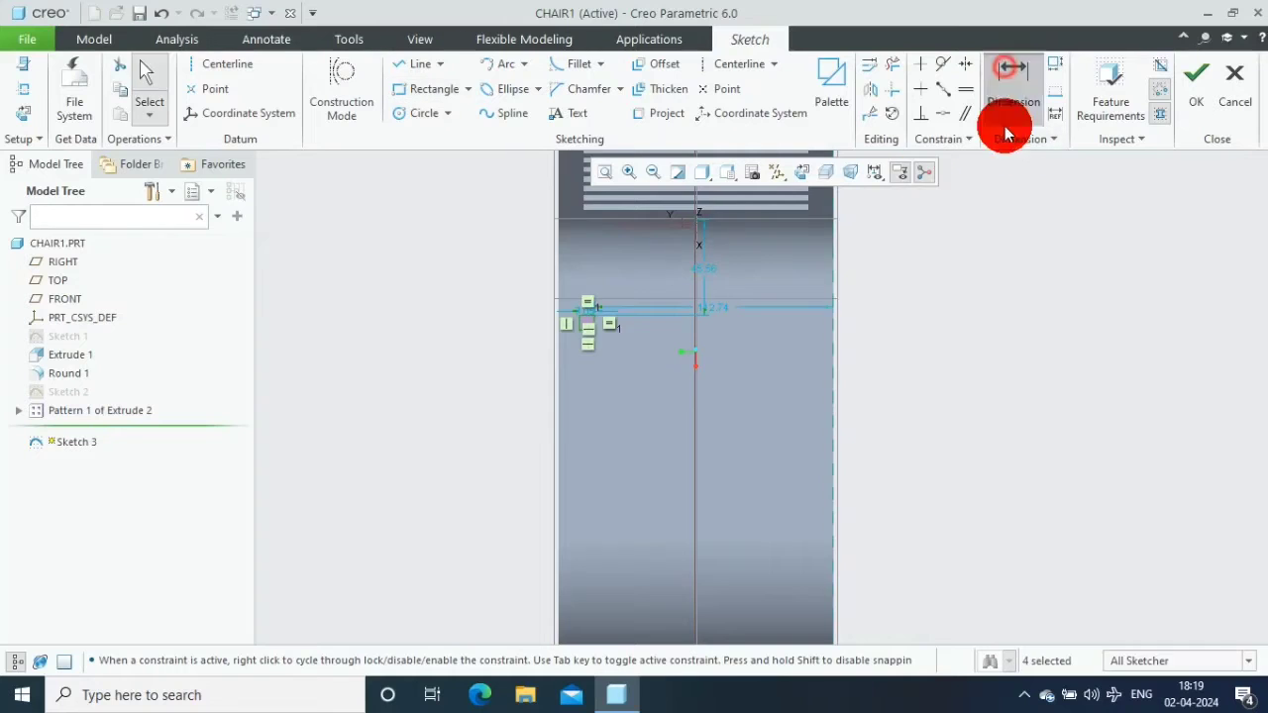
scroll(592, 343, up, 3)
scroll(578, 236, up, 2)
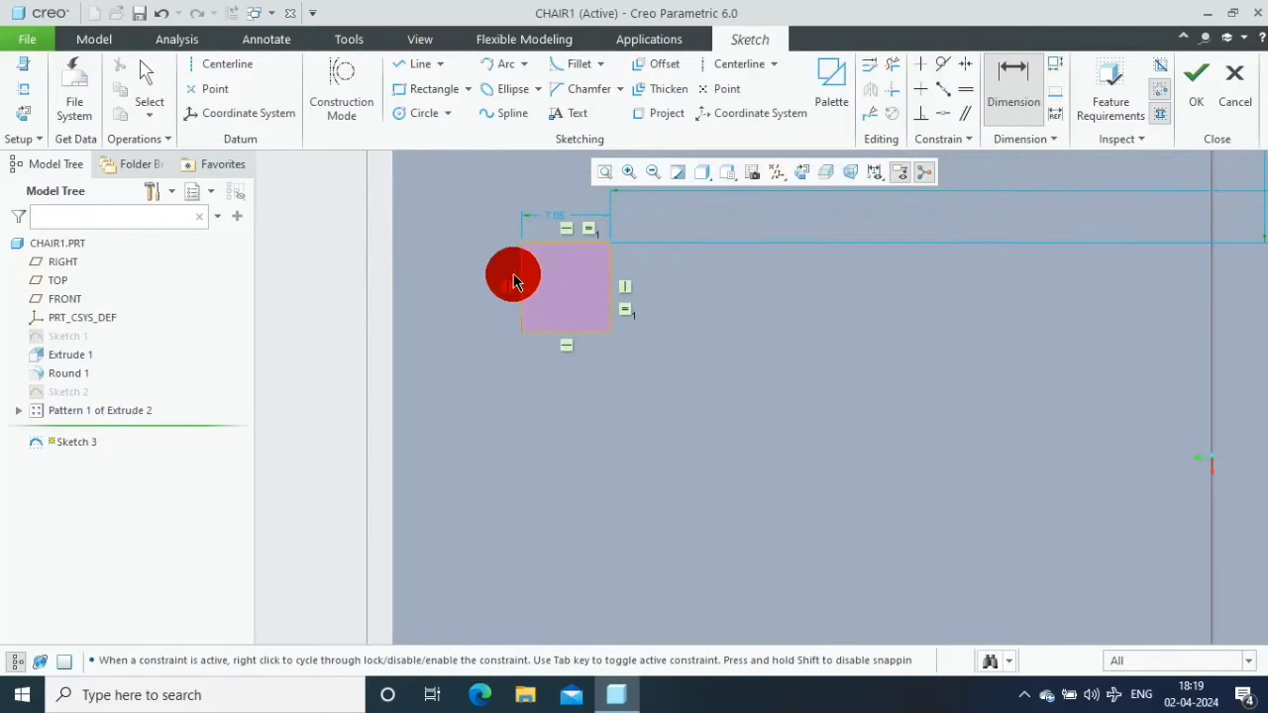
click(395, 264)
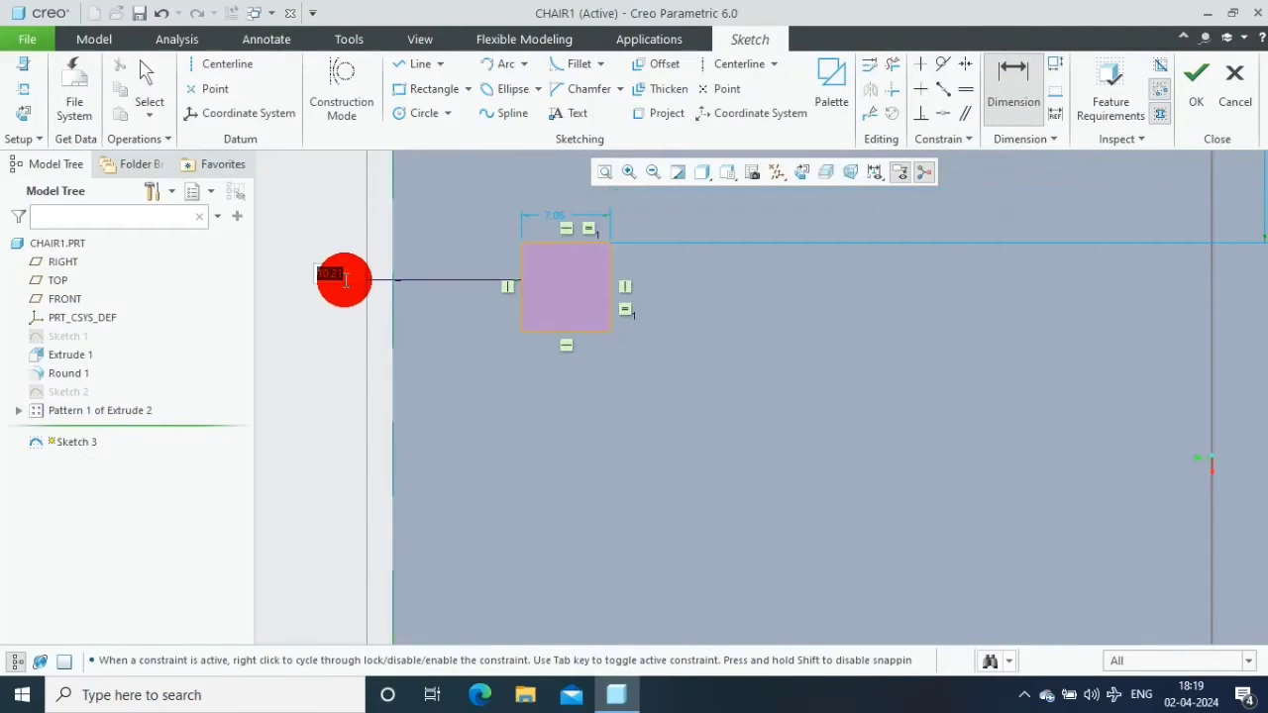
middle_click(339, 278)
text(8)
key(Return)
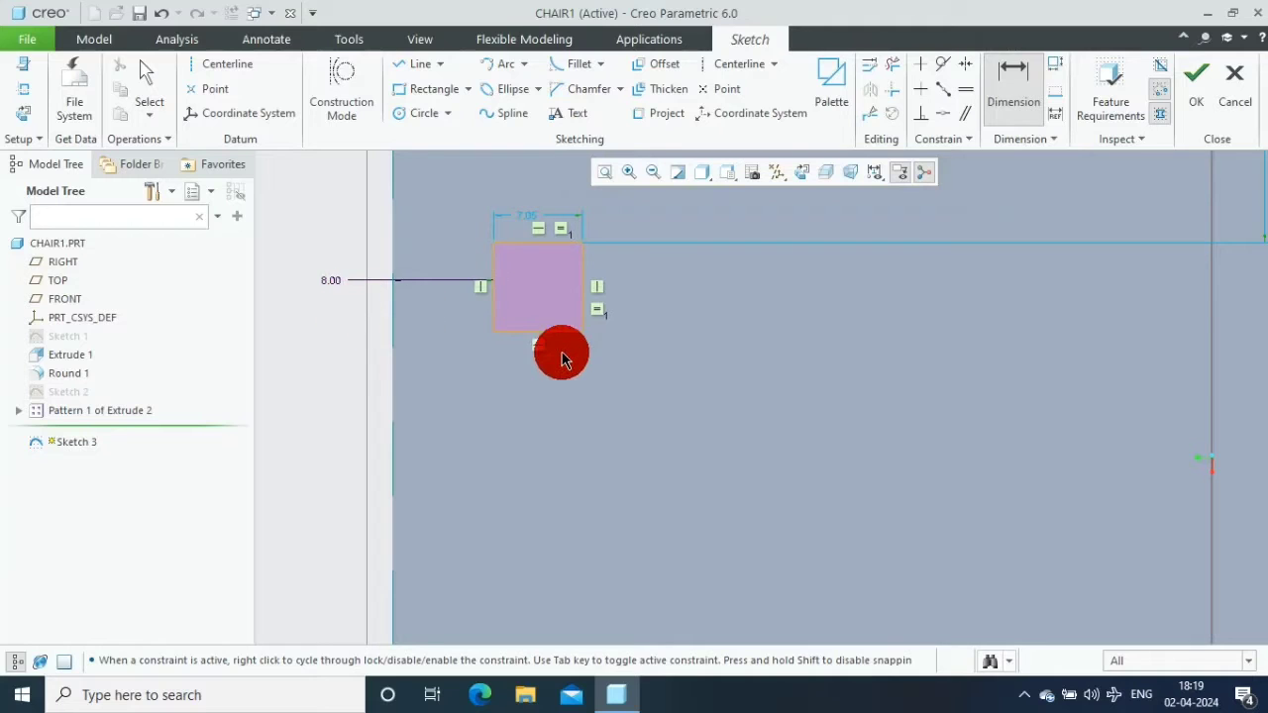
scroll(558, 354, down, 1)
scroll(443, 238, up, 1)
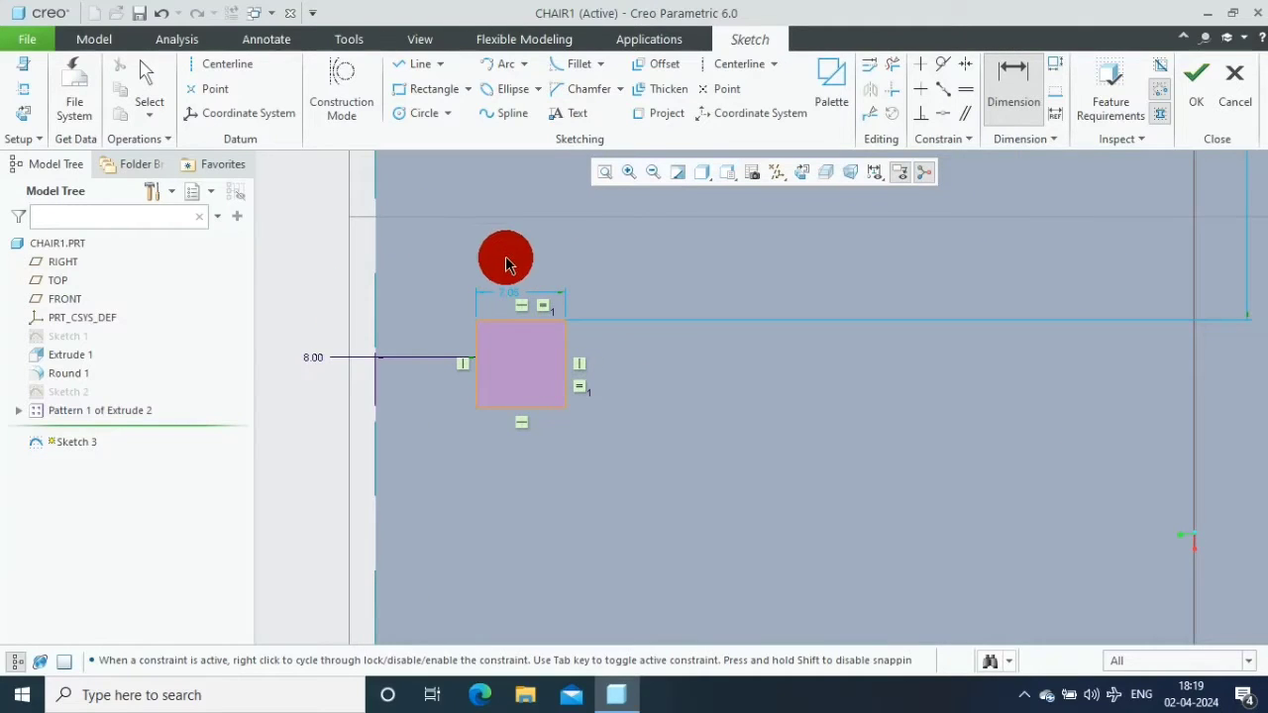
scroll(502, 318, down, 1)
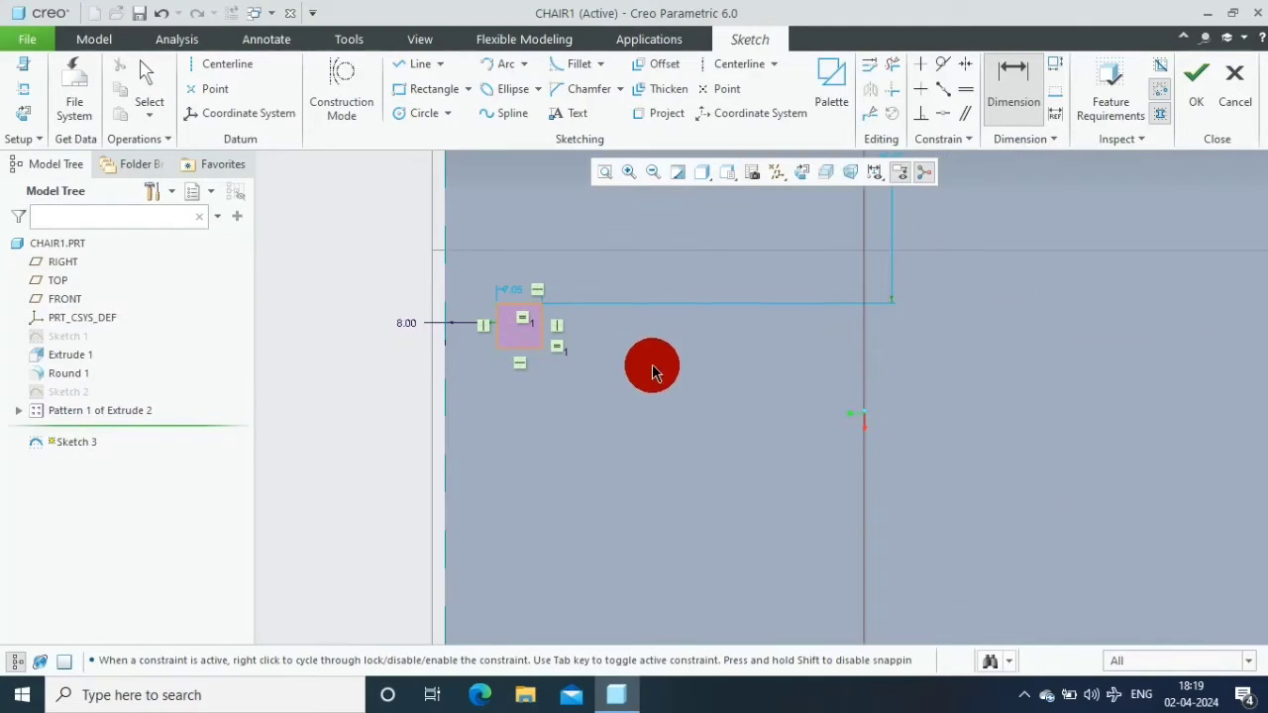
scroll(652, 363, down, 1)
scroll(557, 349, up, 2)
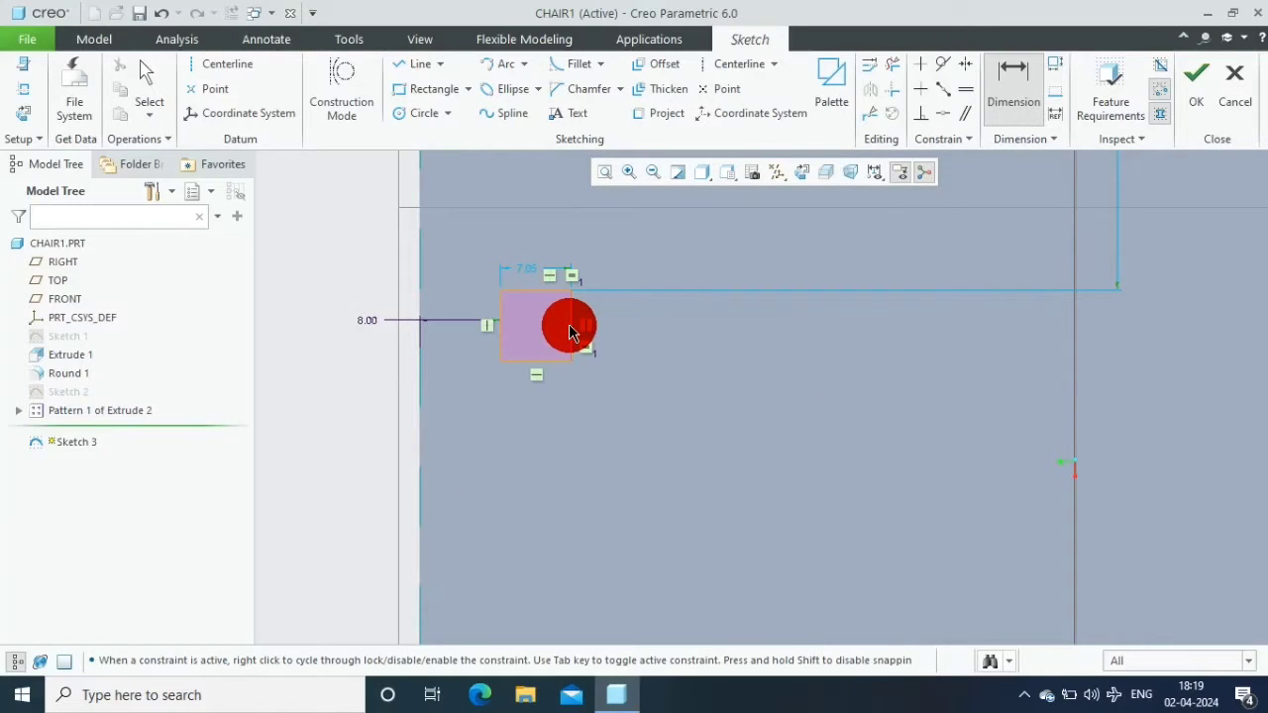
double_click(621, 321)
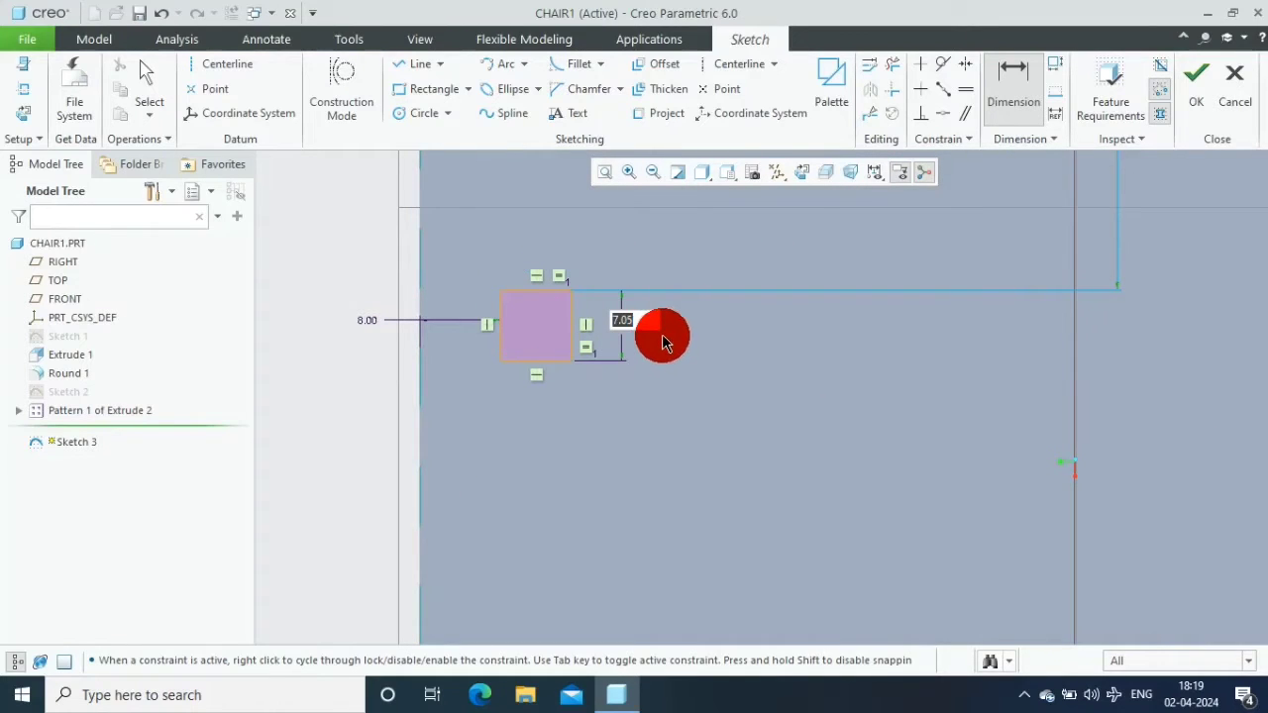
click(663, 342)
click(1199, 102)
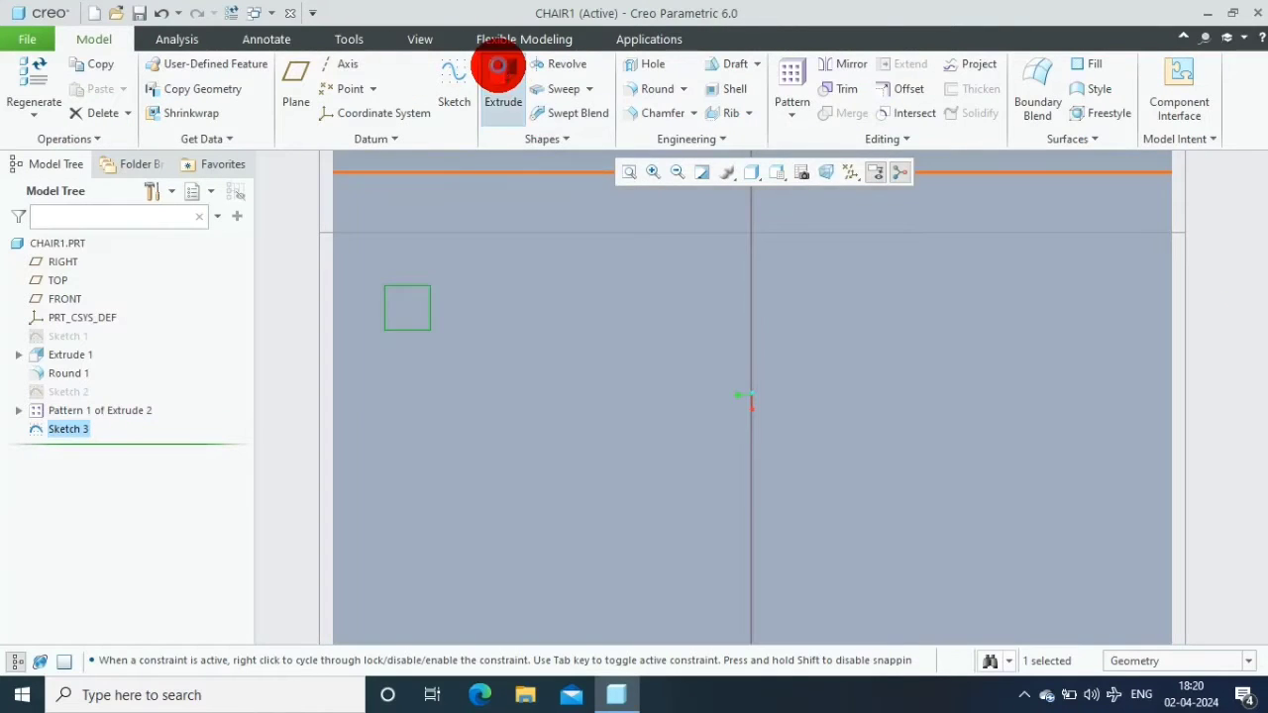
Extrude the square sketch reversed into the seat as a 7.05-deep material-removing cut
click(500, 79)
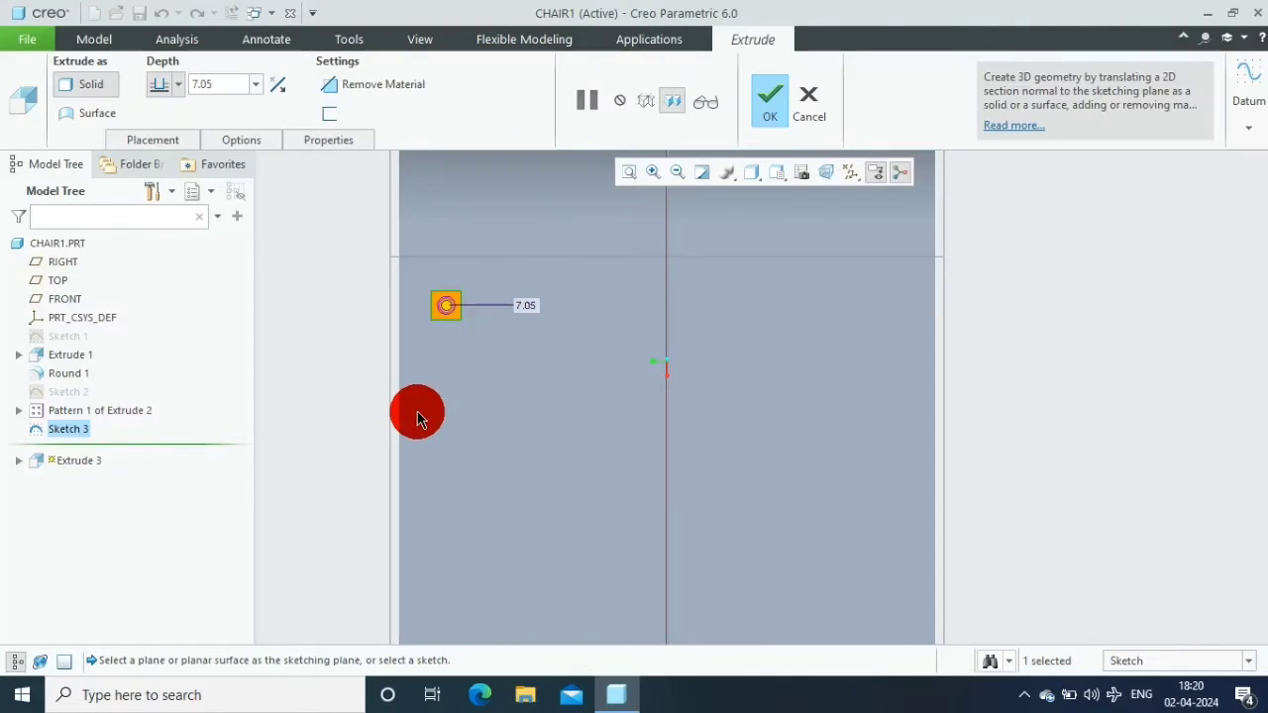
click(277, 86)
click(232, 87)
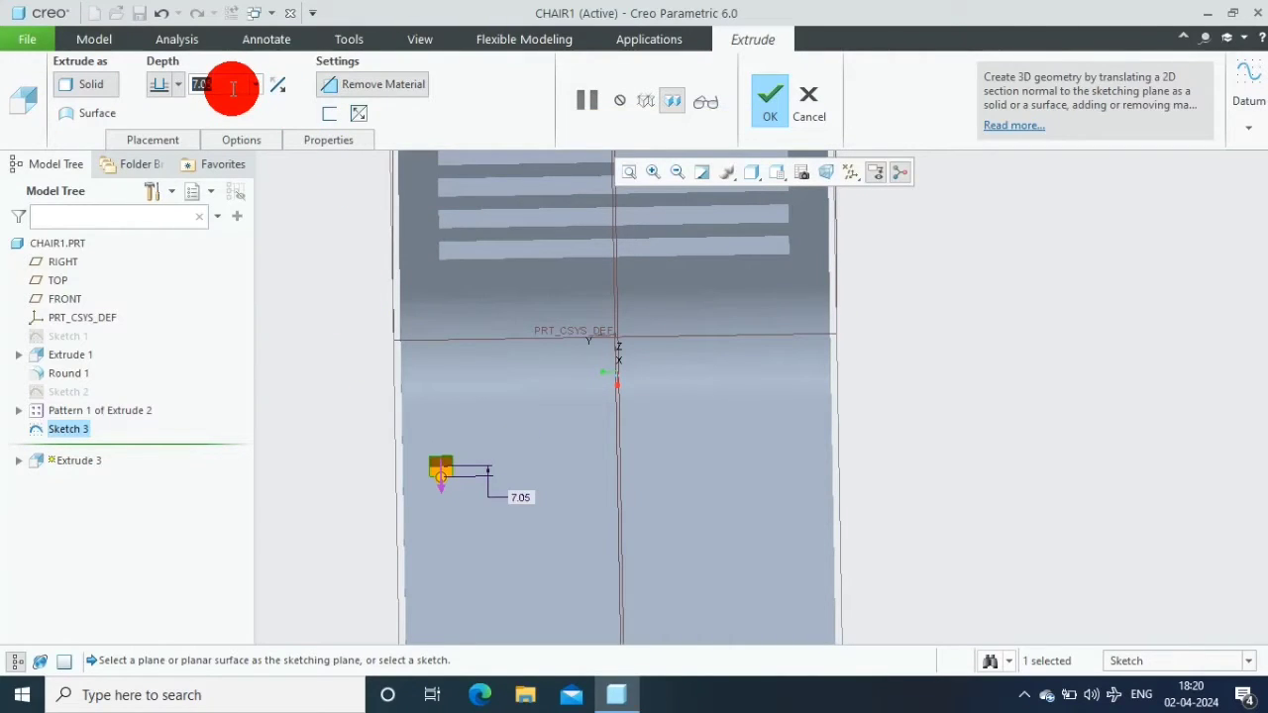
click(178, 84)
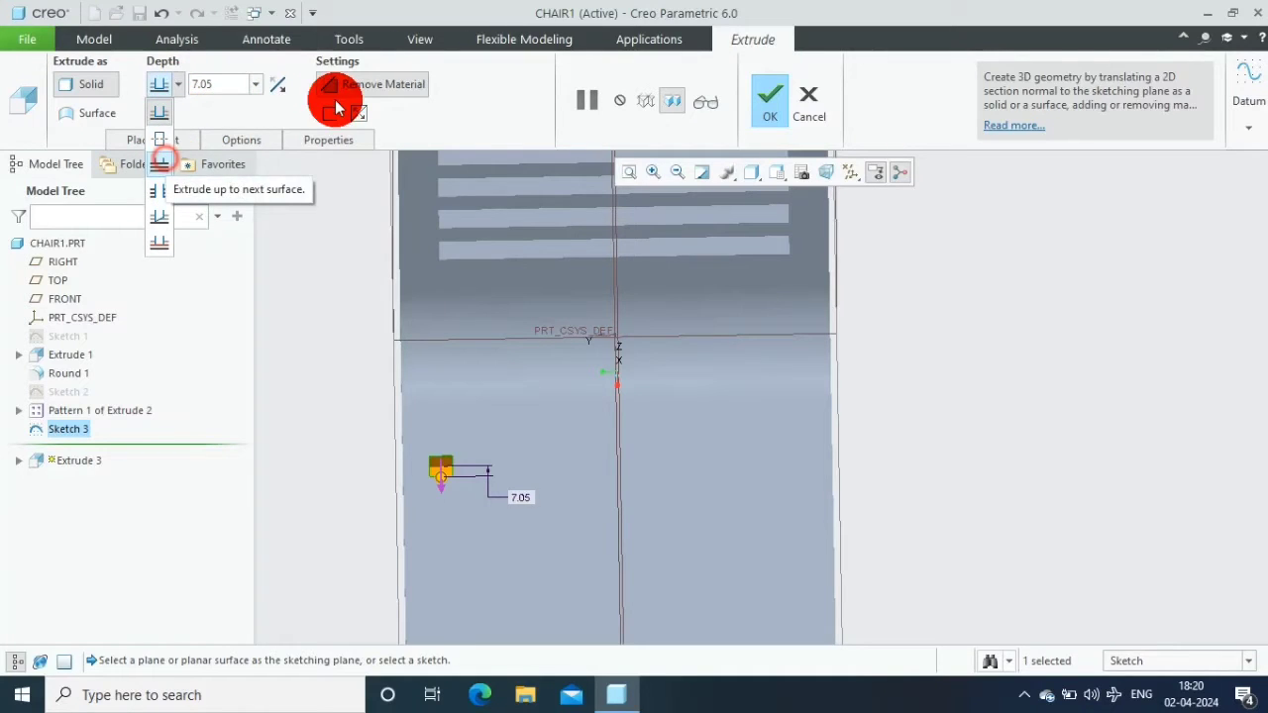
Finish Extrude 3 and begin a direction pattern of it along a seat slat edge
click(769, 99)
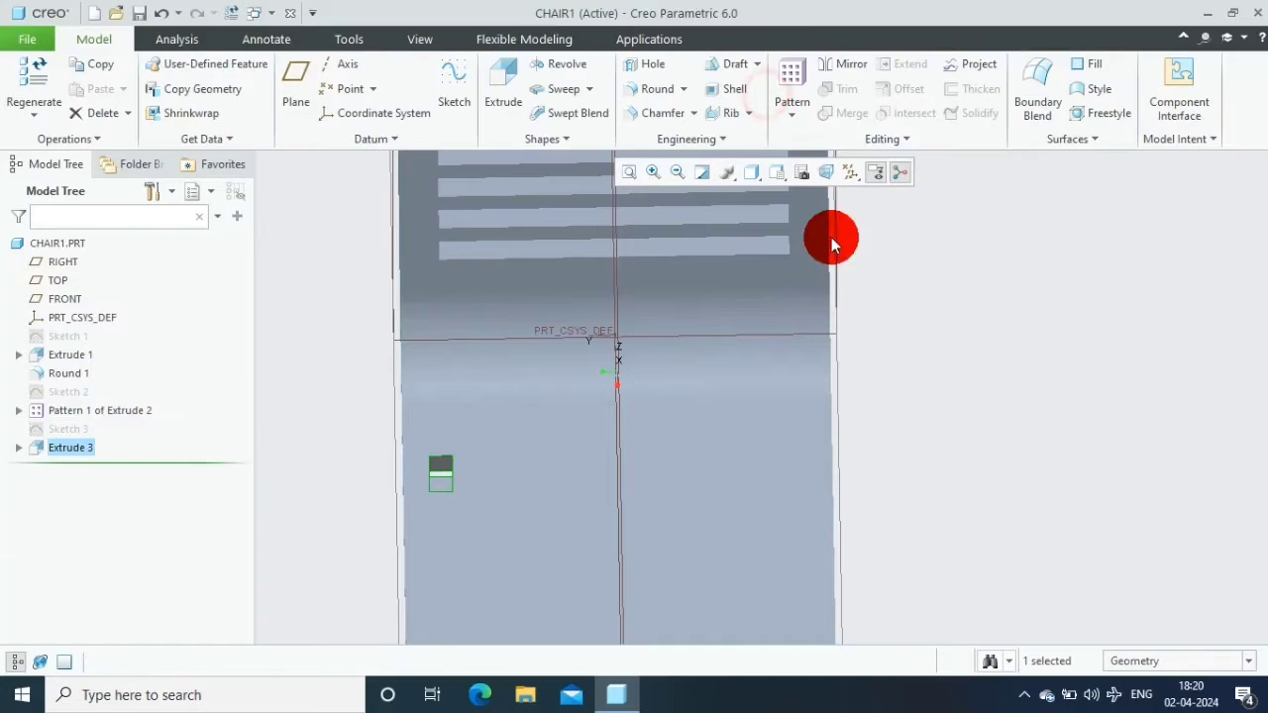
click(790, 113)
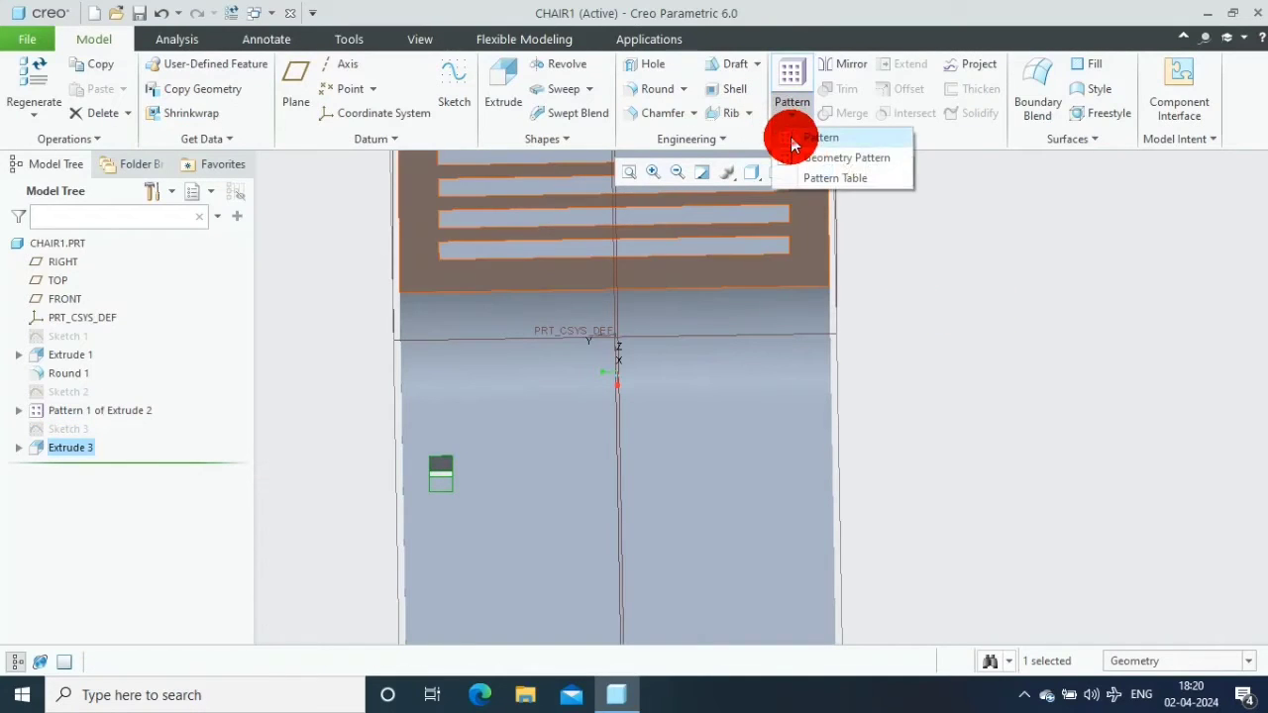
click(819, 138)
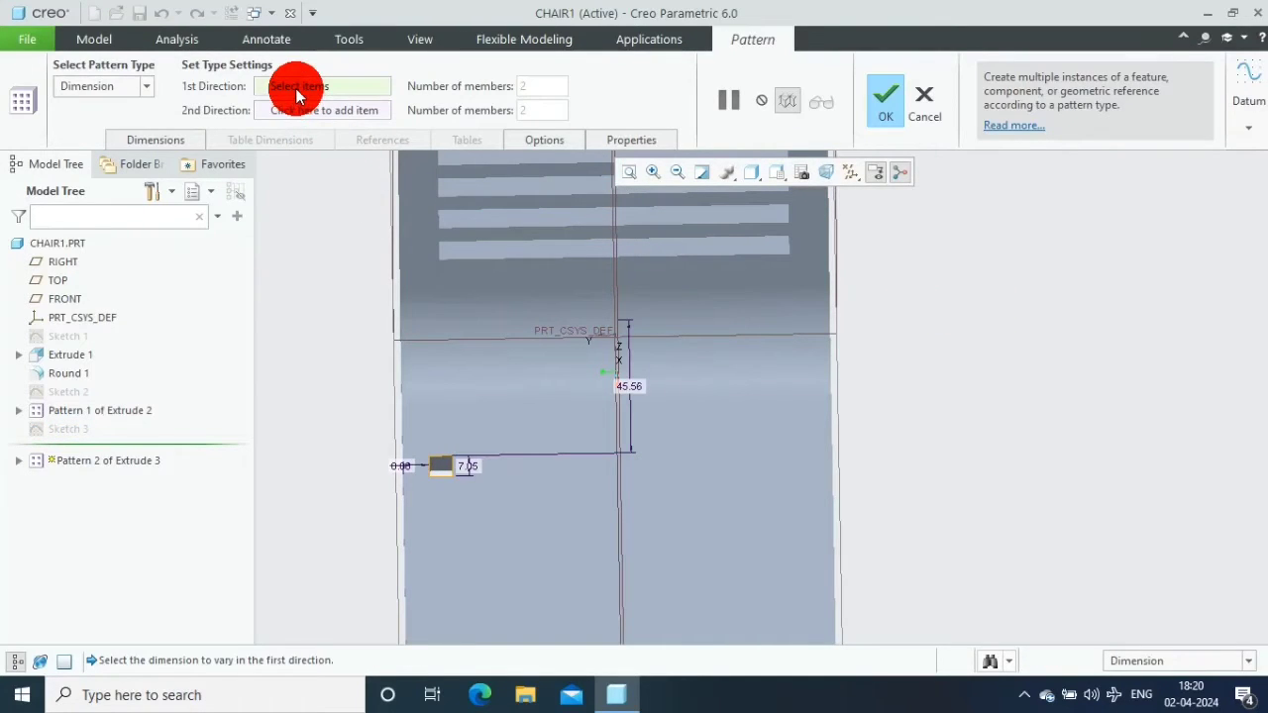
click(499, 248)
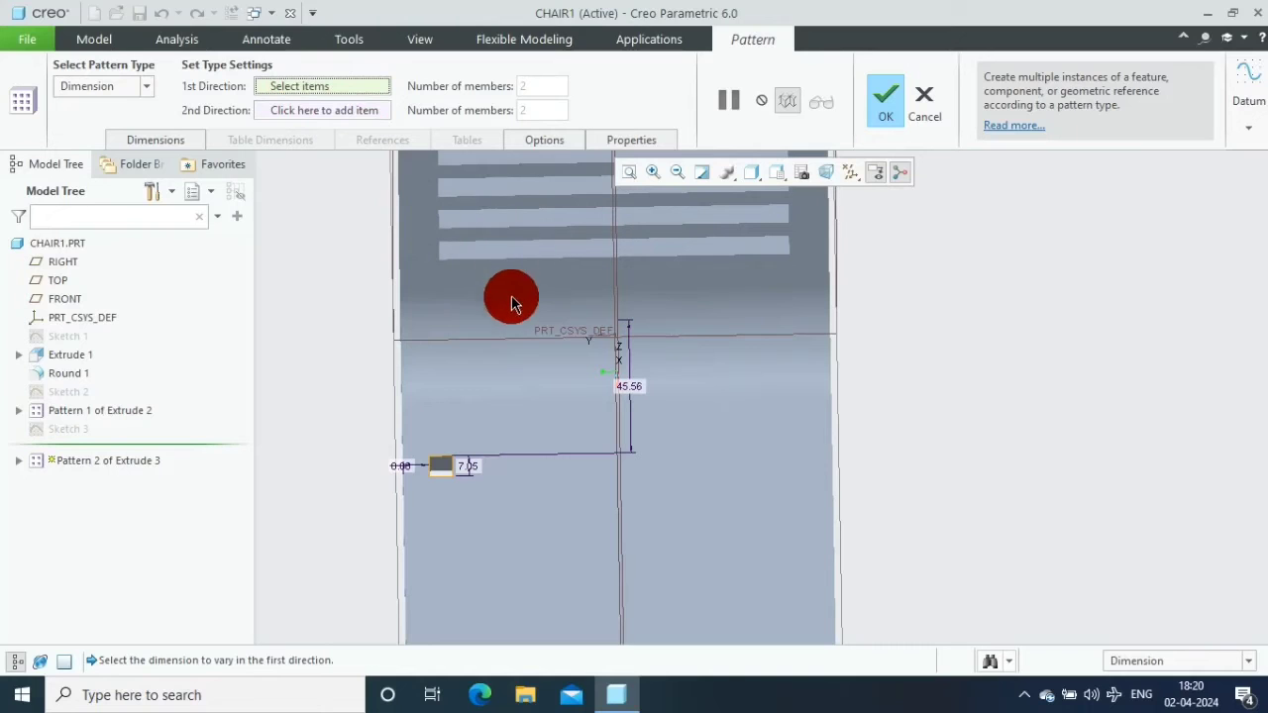
click(141, 86)
click(81, 121)
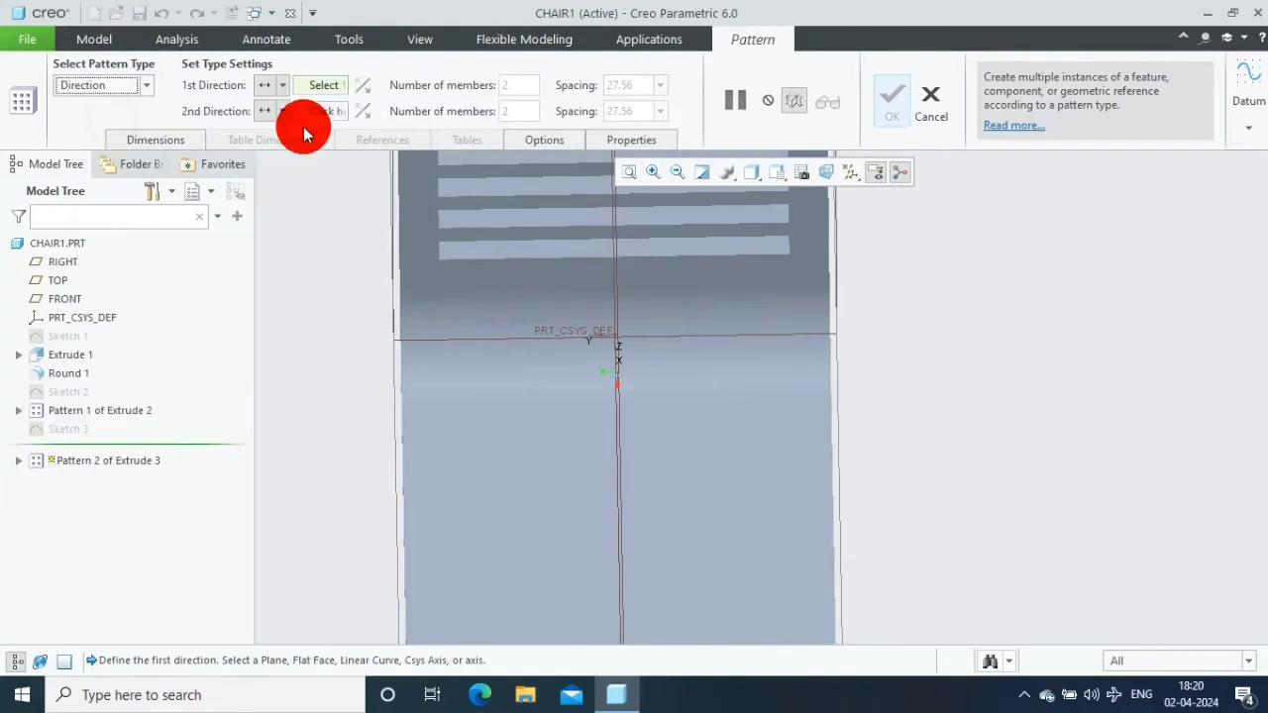
click(478, 246)
click(359, 89)
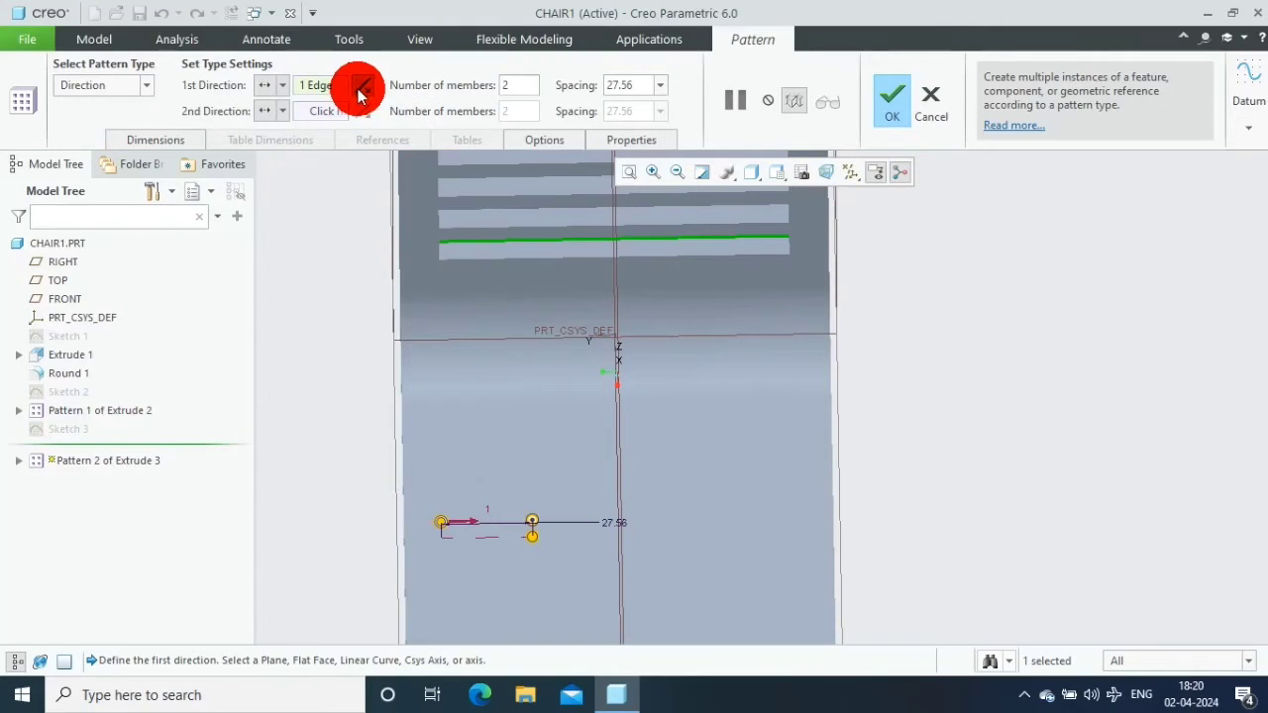
click(608, 87)
Set the first pattern direction to spacing 12 with 9 members
double_click(642, 85)
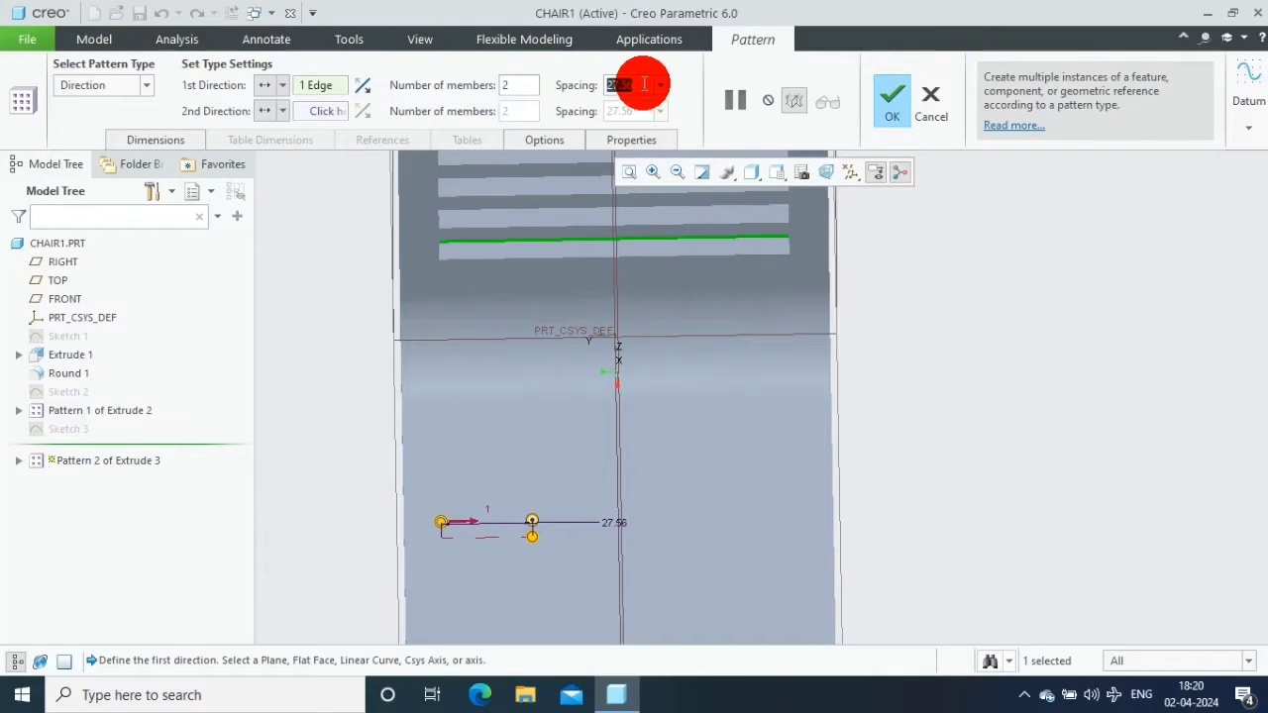
text(12)
key(Return)
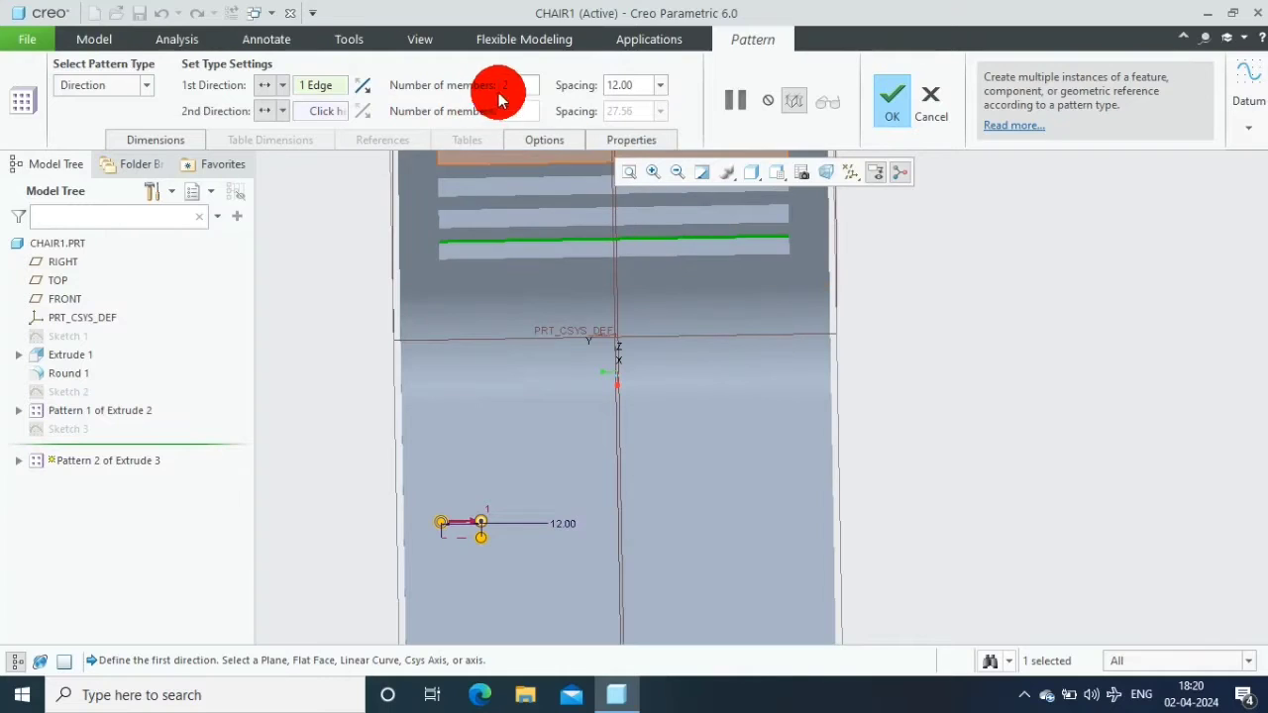
double_click(514, 85)
text(10)
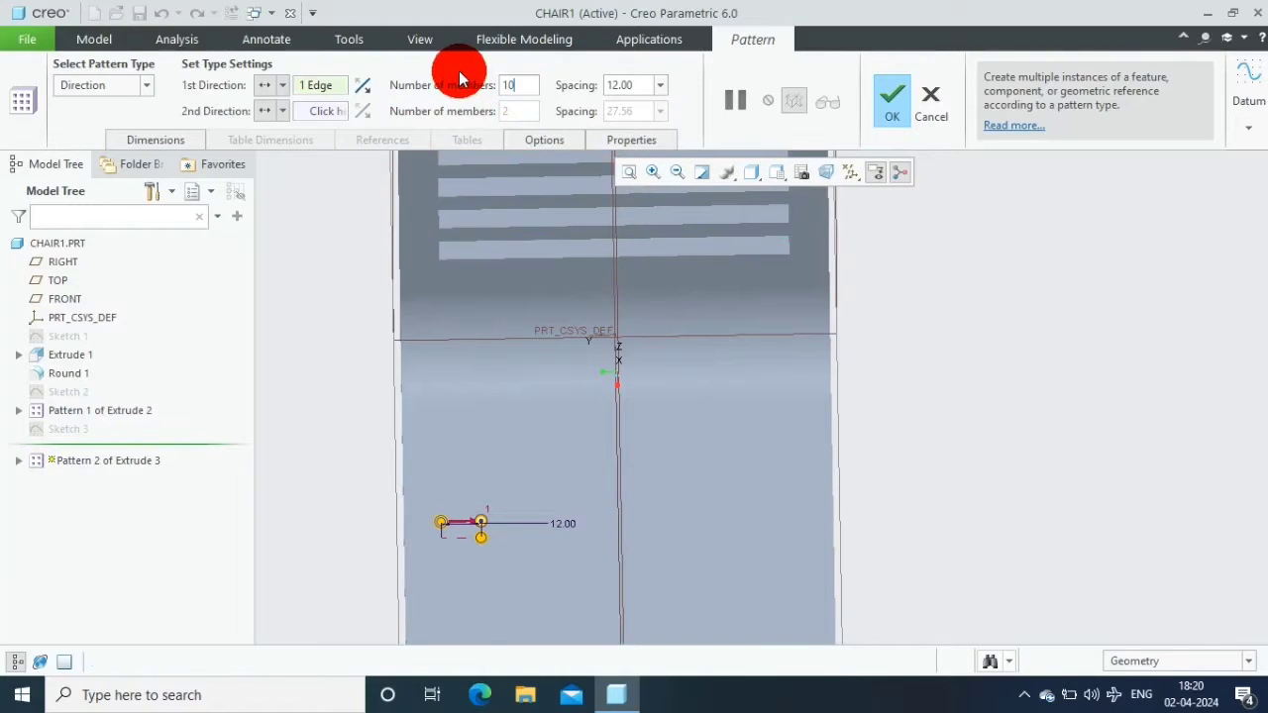
key(Return)
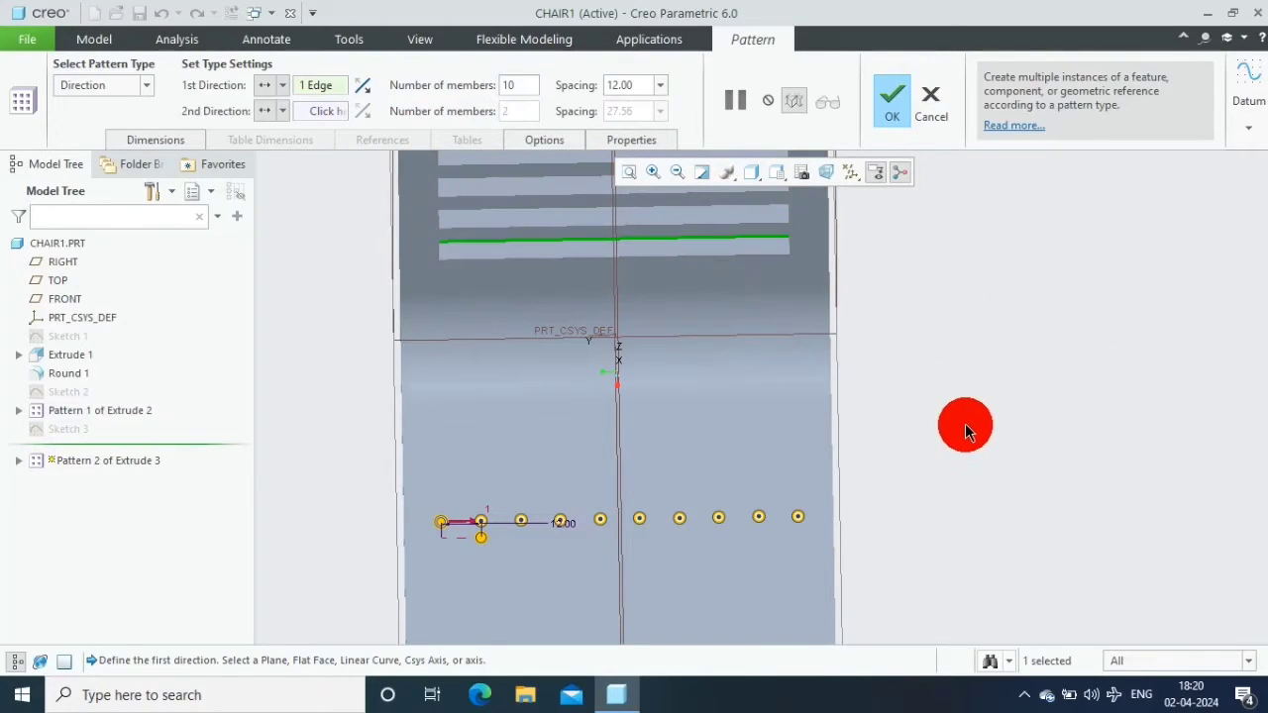
click(521, 89)
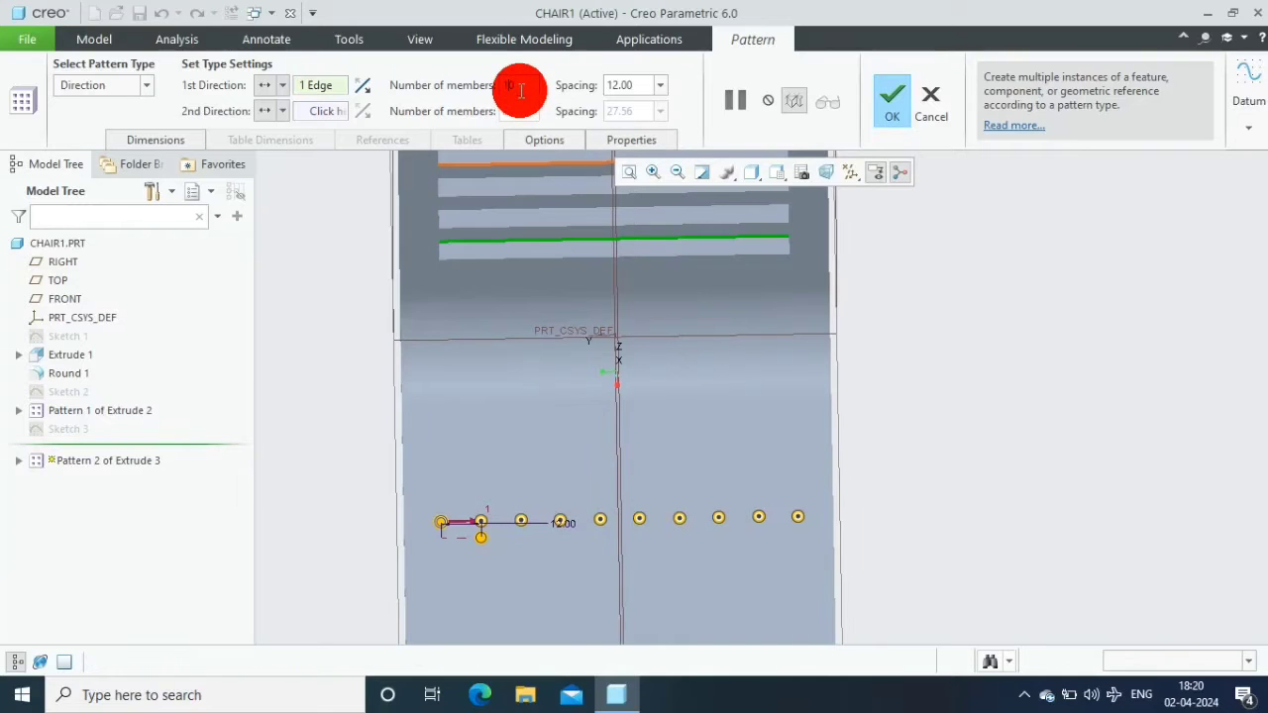
text(9)
key(Return)
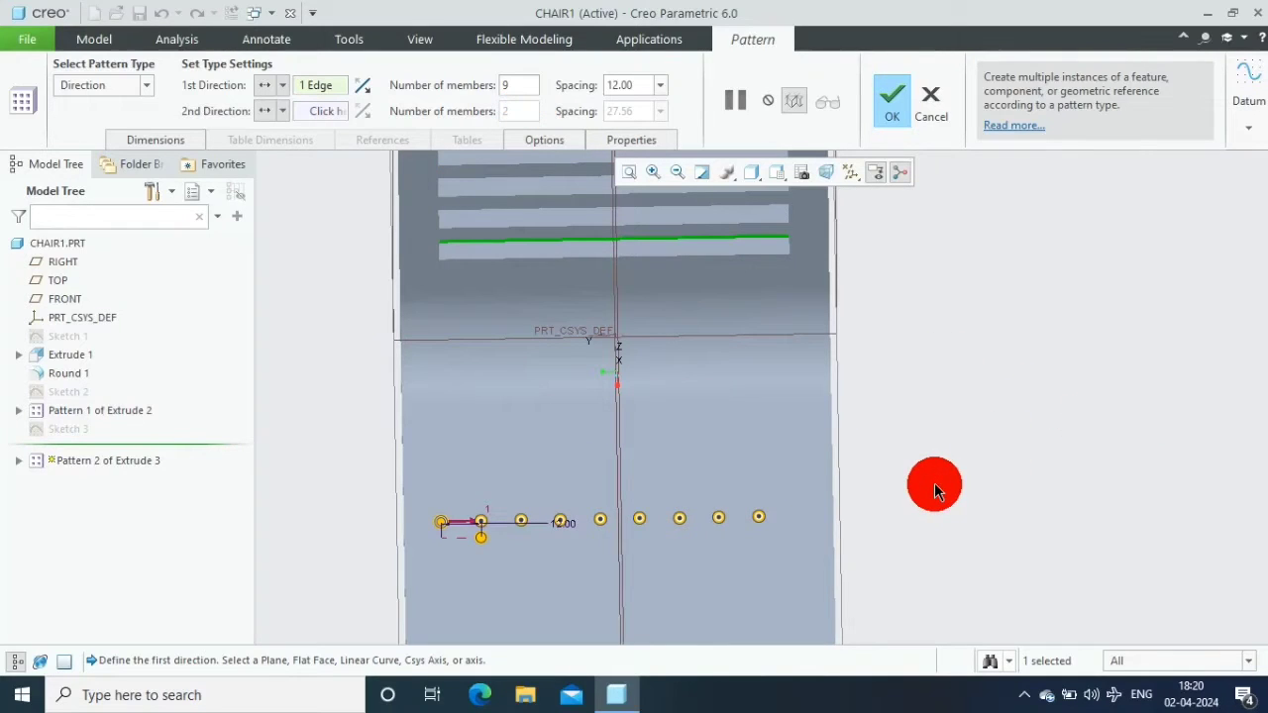
scroll(934, 483, down, 2)
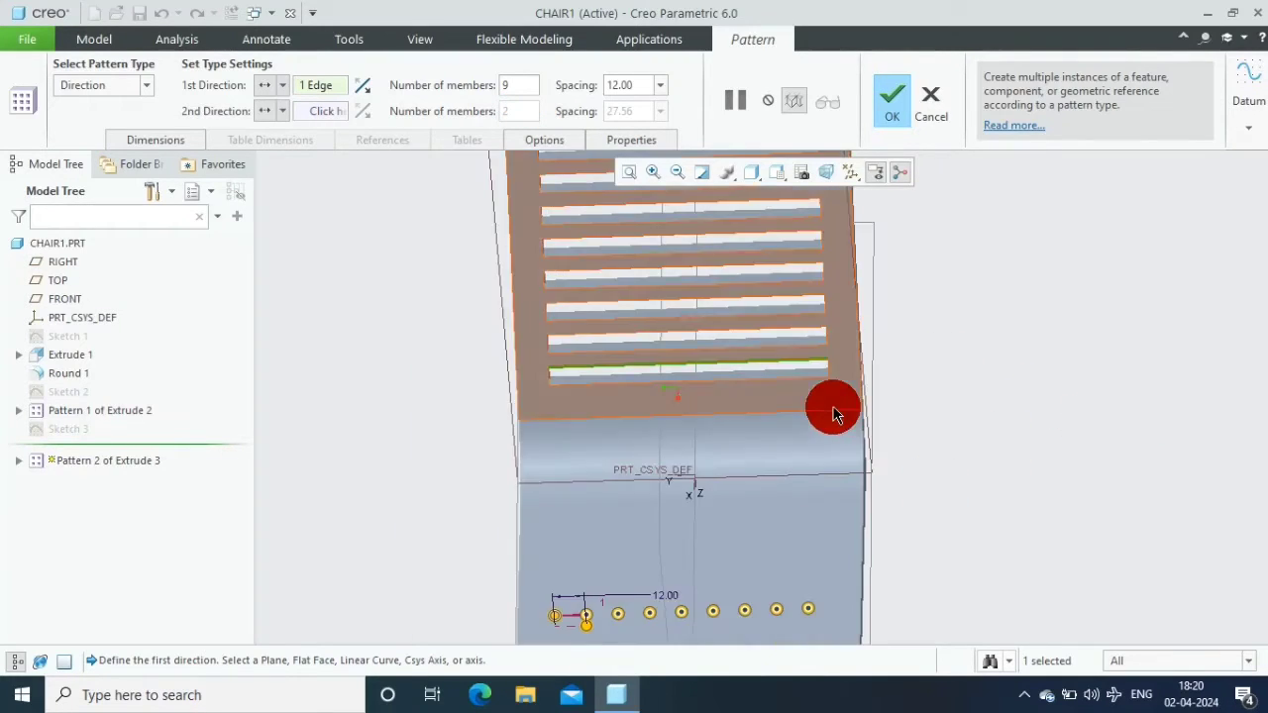
scroll(836, 410, down, 2)
scroll(904, 541, down, 2)
scroll(891, 600, up, 3)
scroll(863, 605, down, 2)
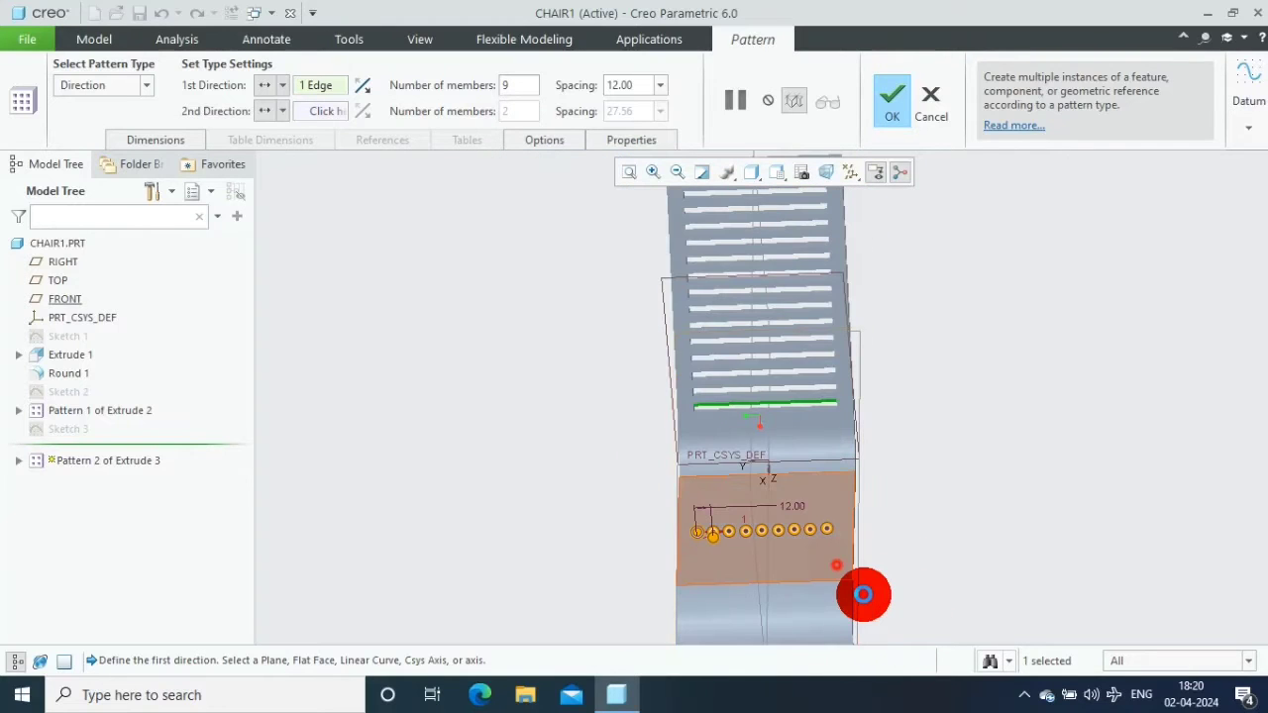
scroll(863, 595, down, 1)
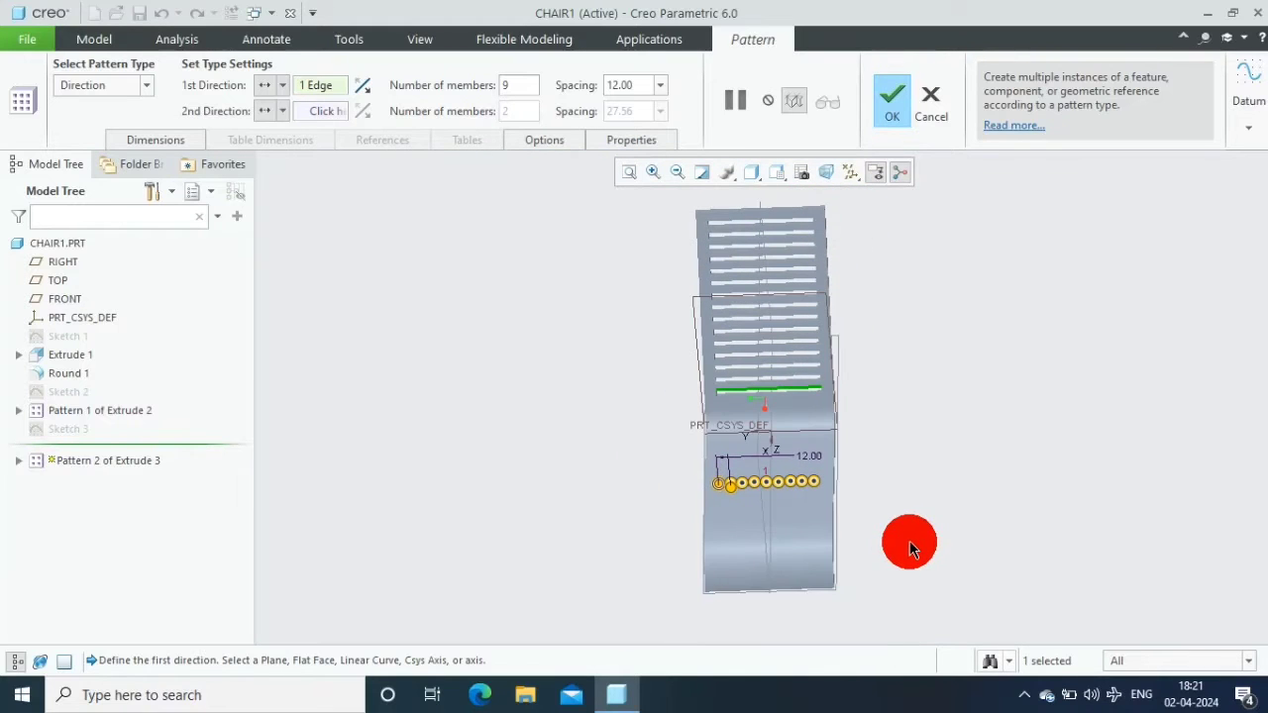
scroll(911, 548, up, 1)
Pick the vertical edge as the pattern's second direction
click(322, 111)
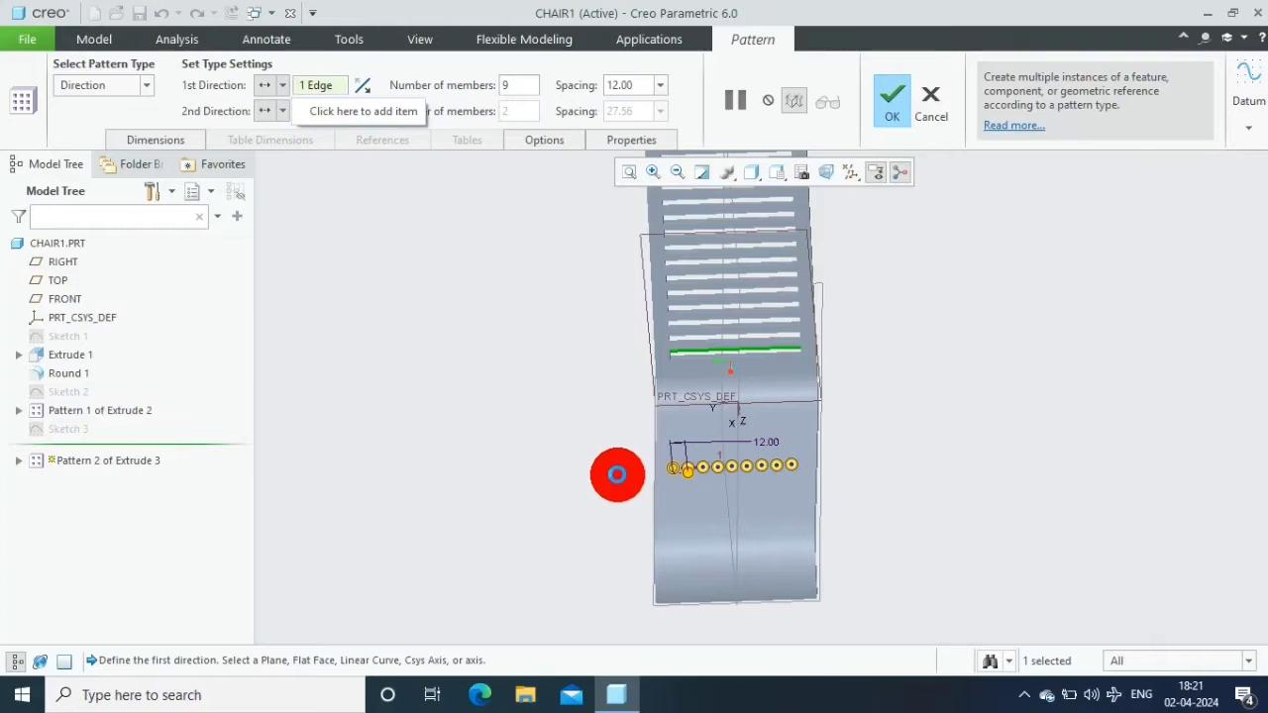
click(654, 506)
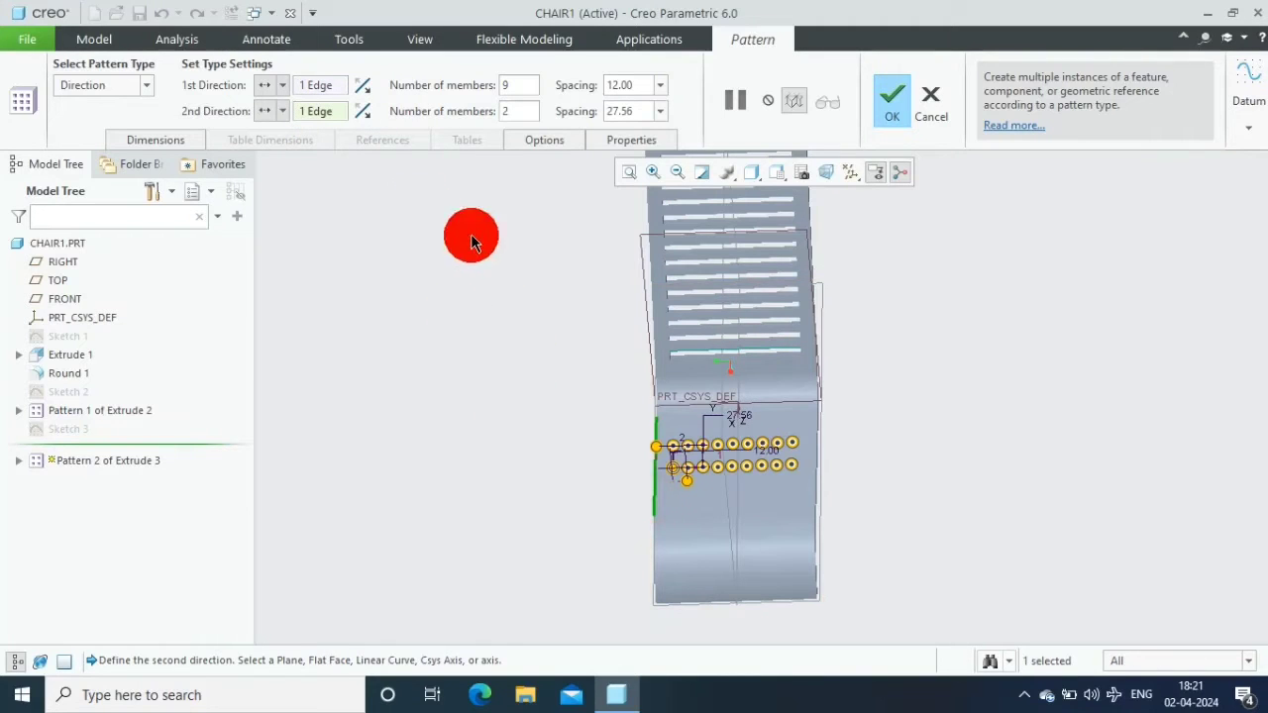
mouse_move(540, 459)
middle_down()
mouse_move(560, 430)
mouse_move(589, 450)
mouse_move(528, 306)
middle_up()
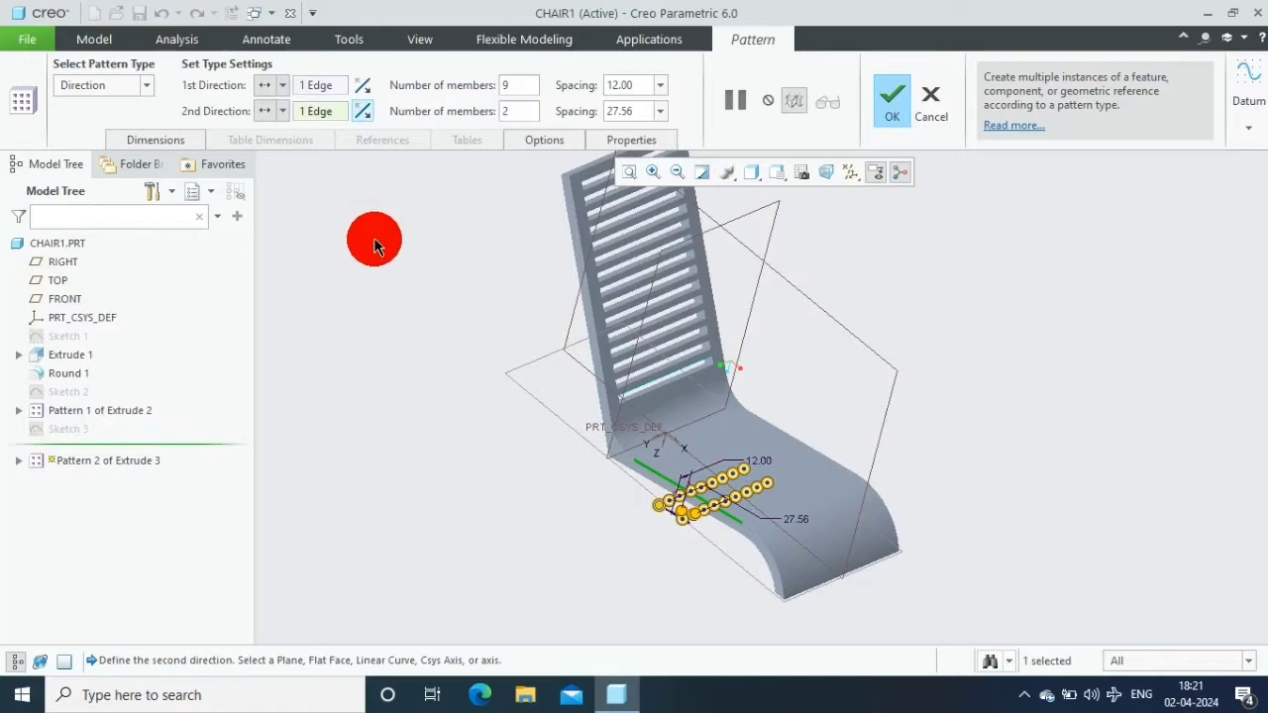
mouse_move(371, 241)
middle_down()
mouse_move(370, 303)
mouse_move(377, 242)
middle_up()
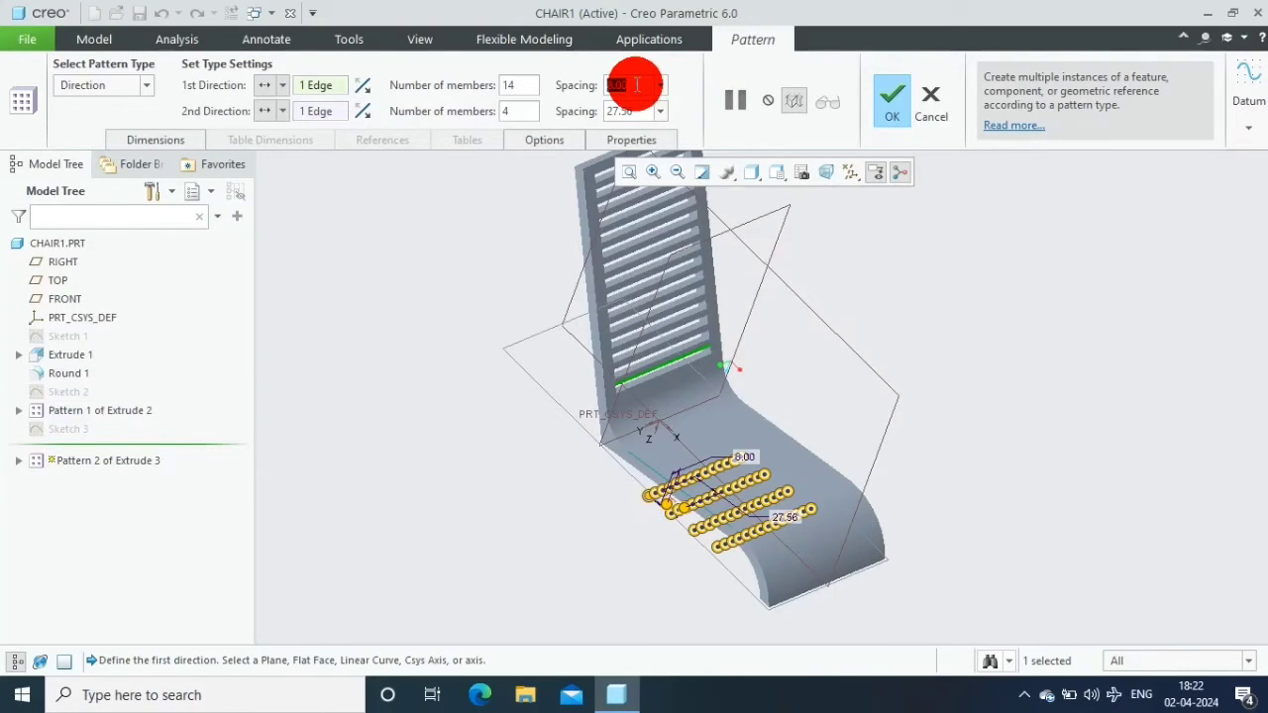
Set 13 members at 9.00 and 8 members at 10.00, then finish the grid
text(9)
double_click(522, 84)
text(1)
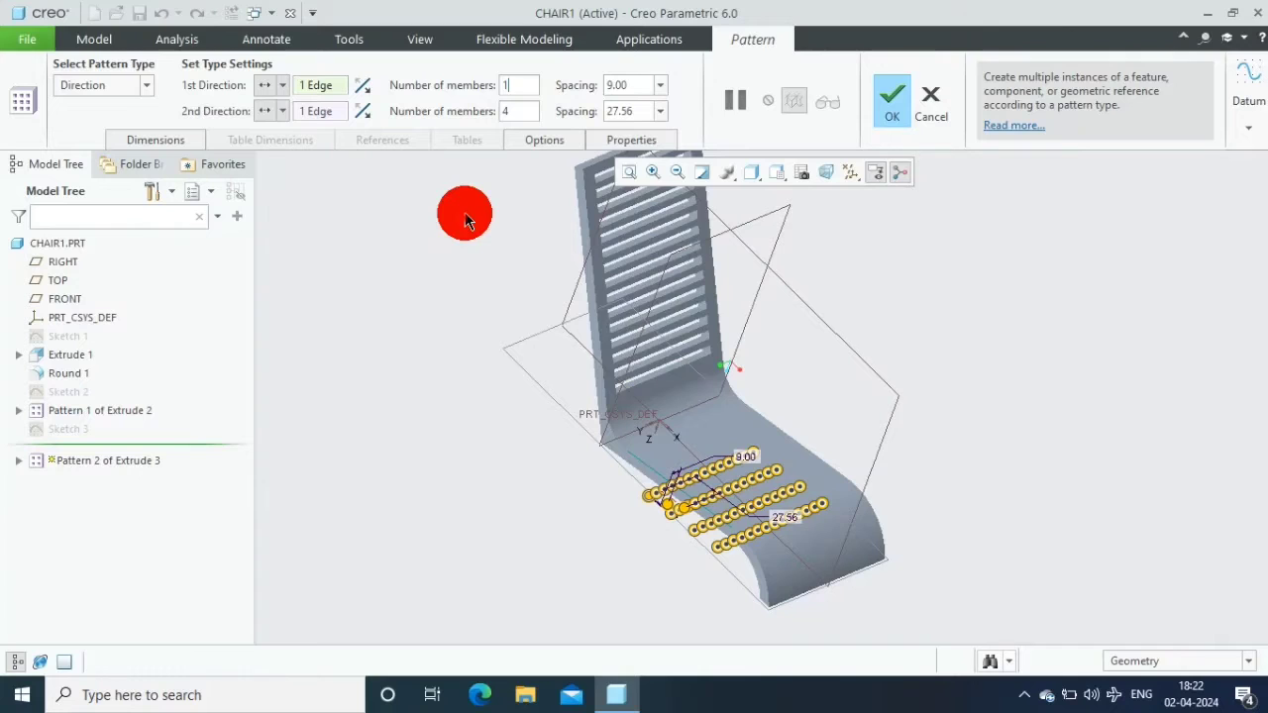
text(3)
double_click(522, 111)
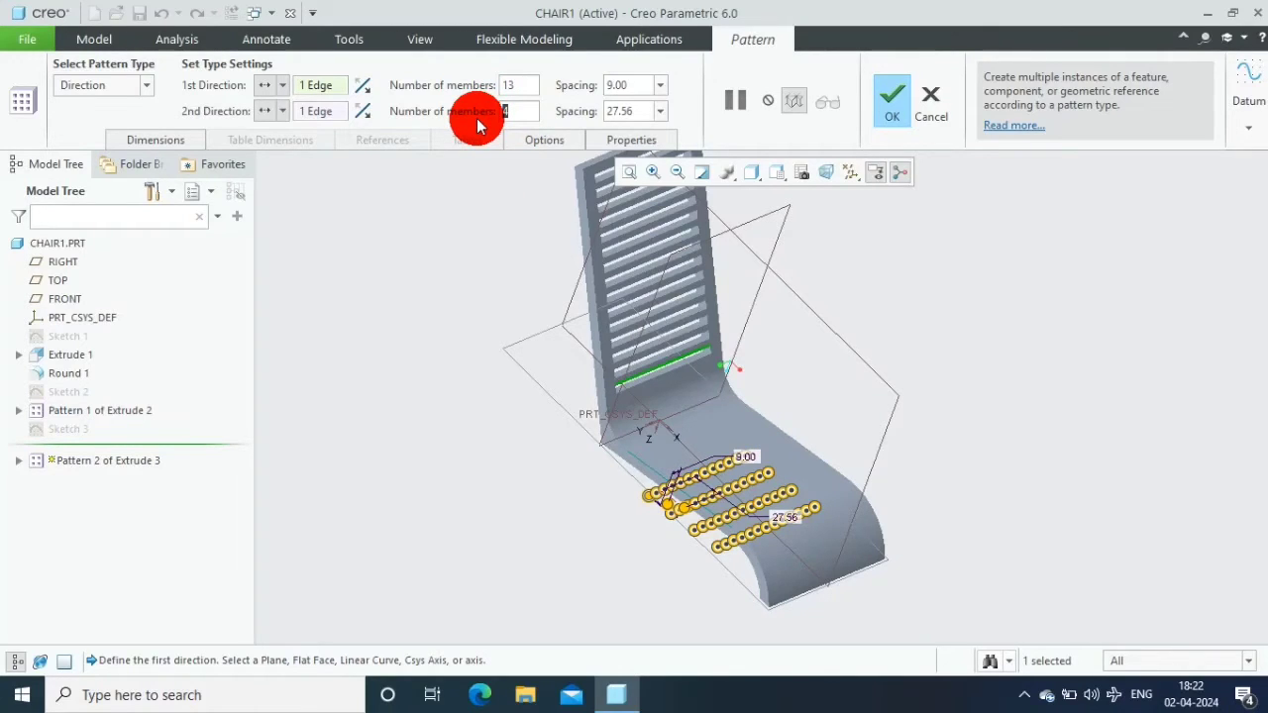
text(8)
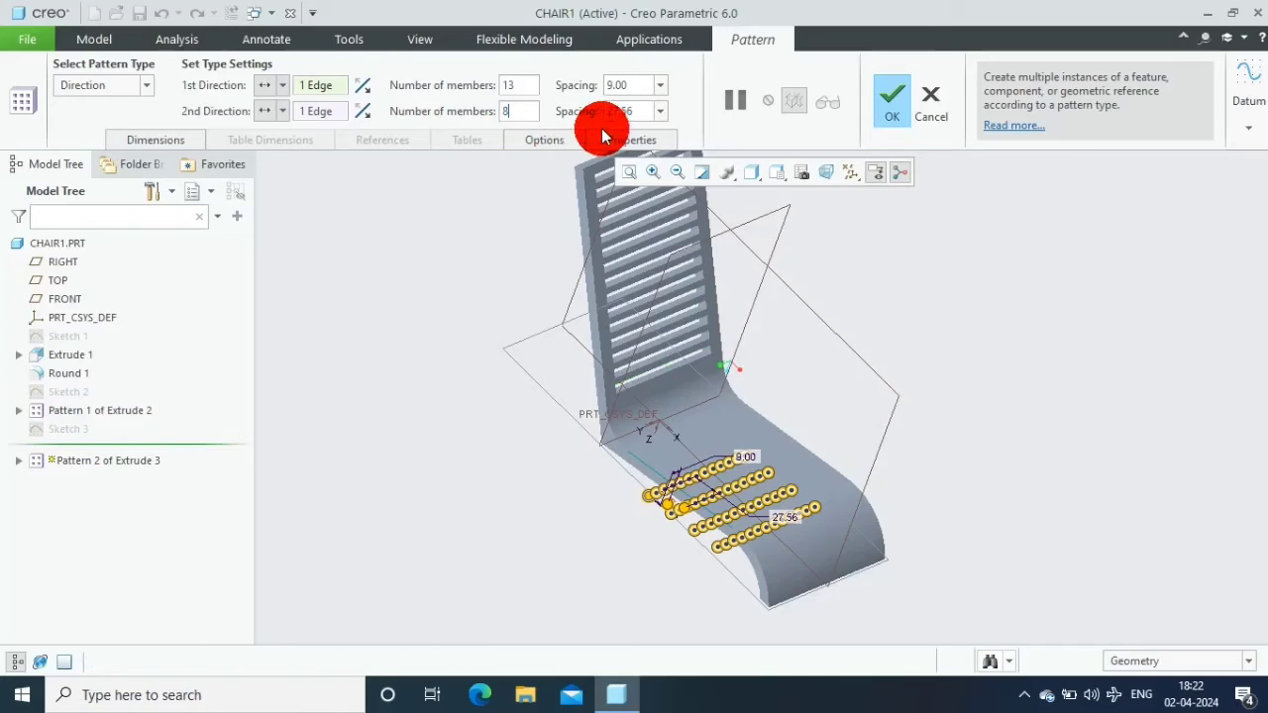
double_click(646, 111)
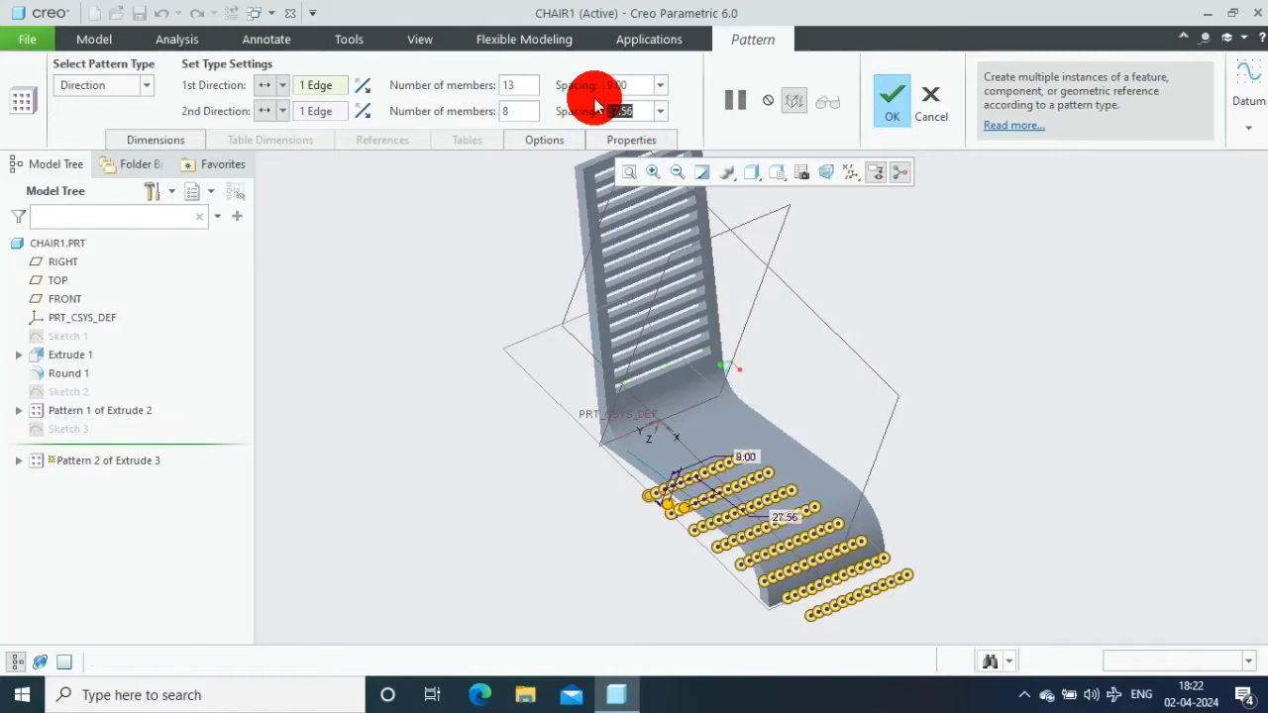
text(10)
click(579, 241)
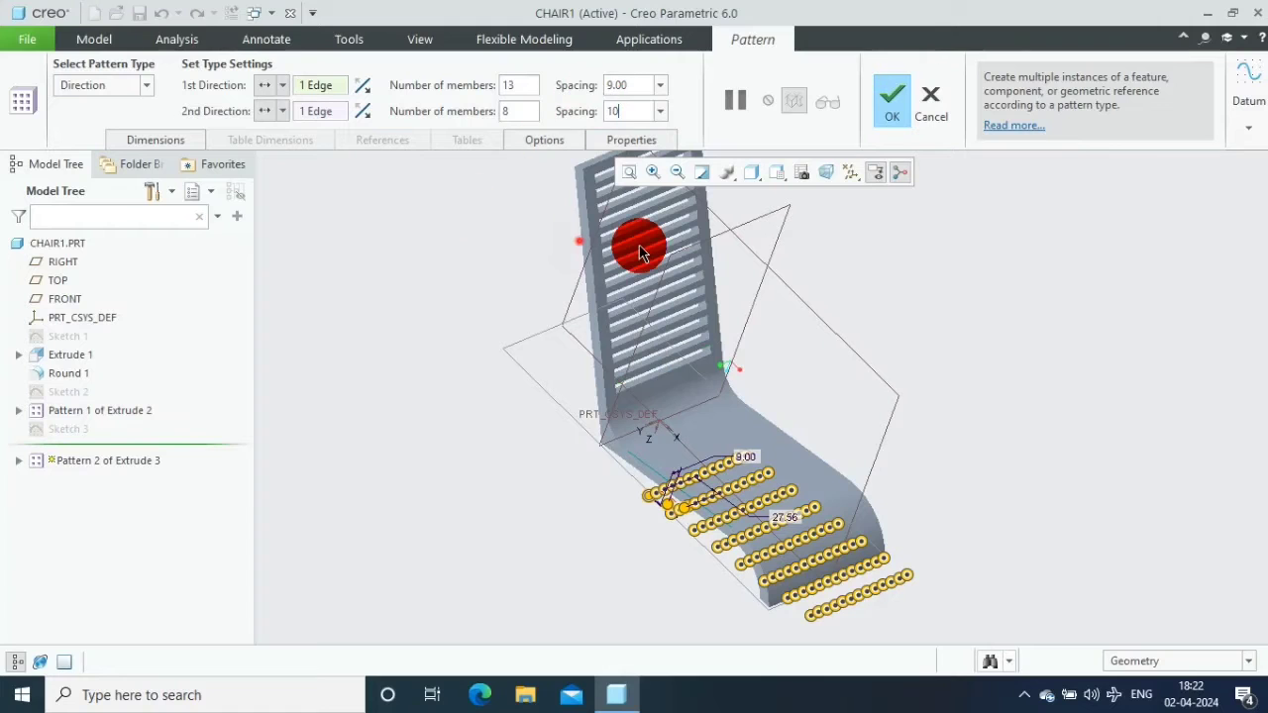
click(894, 99)
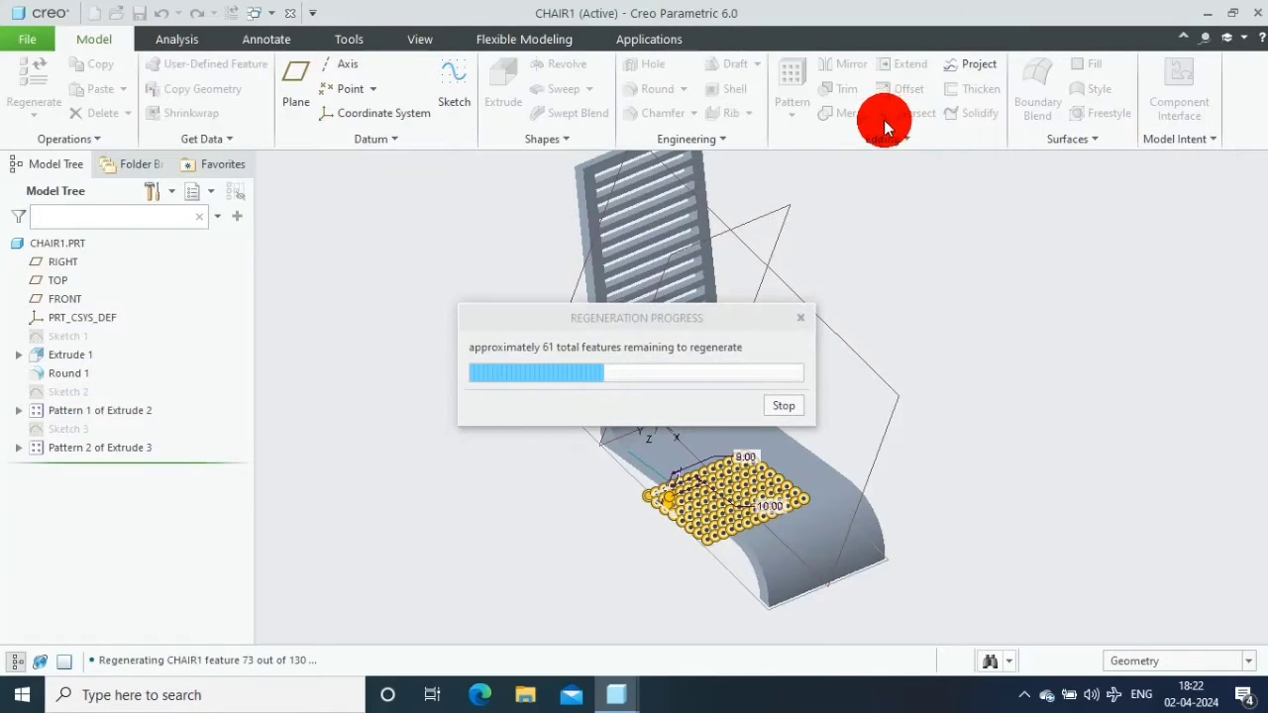
Orbit the regenerated chair and start Sketch 4 on the side profile plane
mouse_move(788, 189)
middle_down()
mouse_move(982, 433)
mouse_move(741, 360)
middle_up()
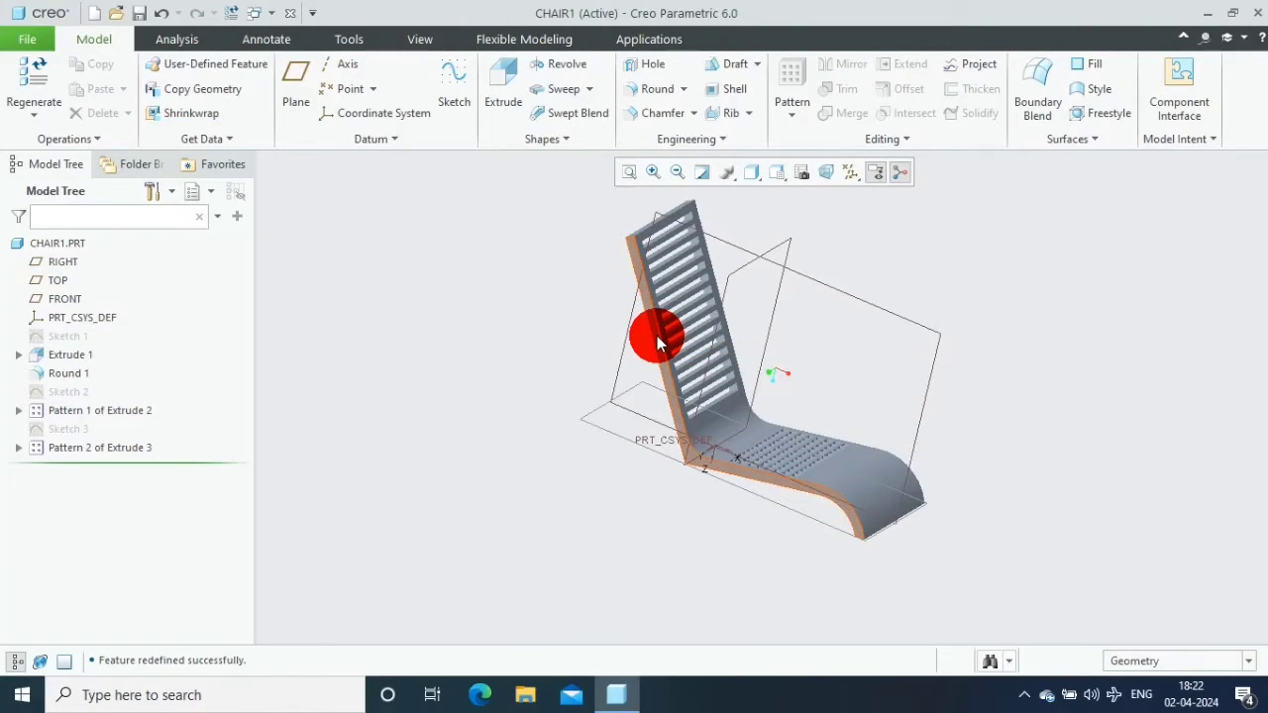
click(454, 73)
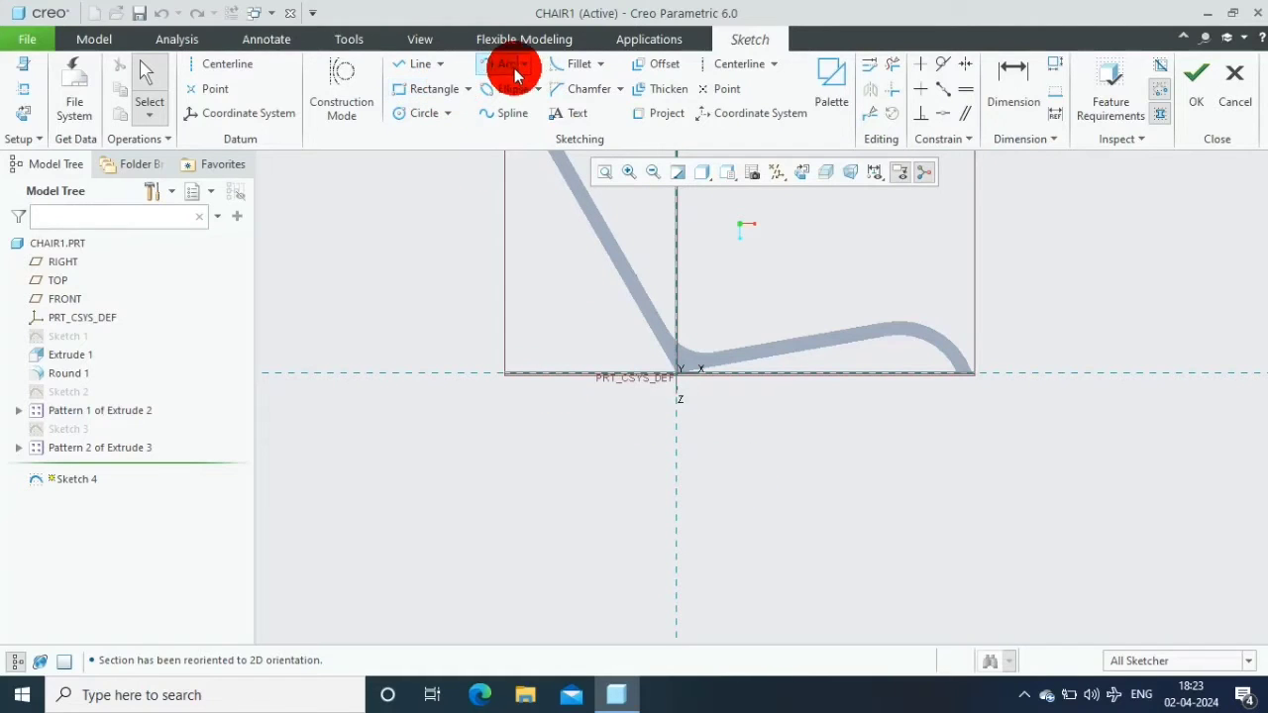
Draw two concentric rocker arcs, R 244.25 and R 260.39, beneath the chair profile
click(486, 65)
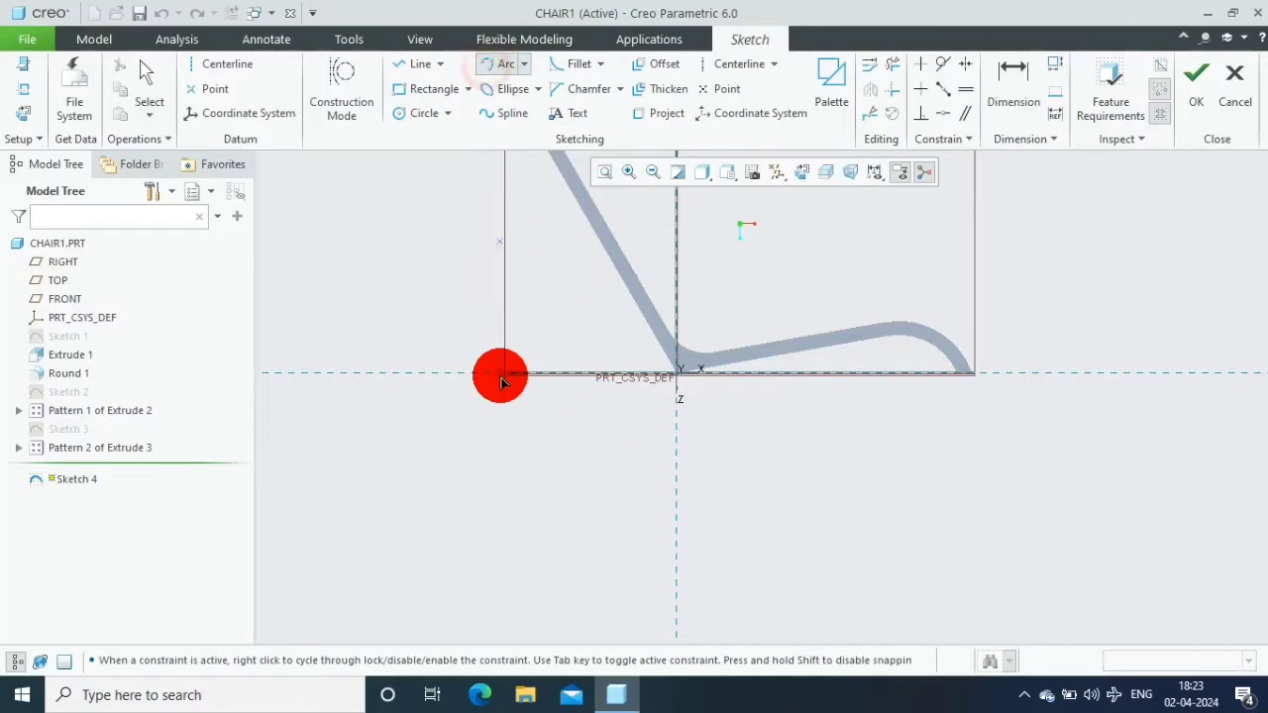
scroll(499, 373, up, 2)
scroll(526, 480, up, 1)
click(522, 506)
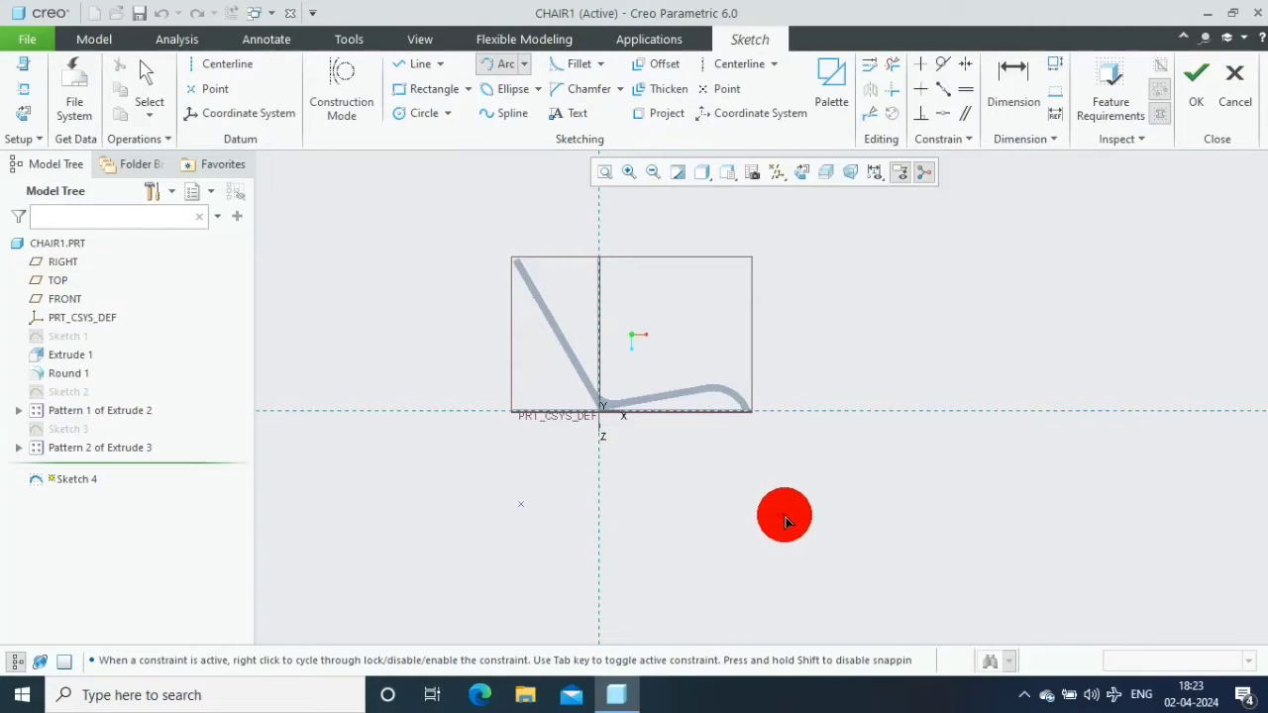
click(782, 510)
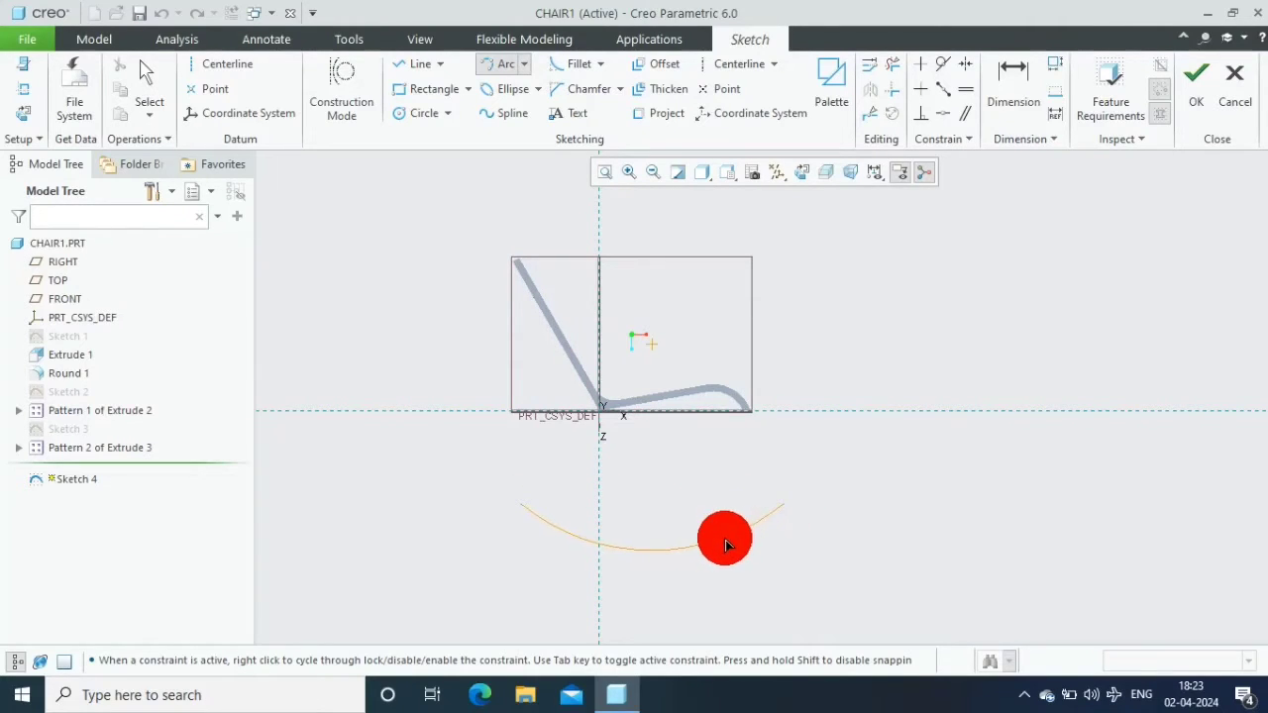
click(723, 540)
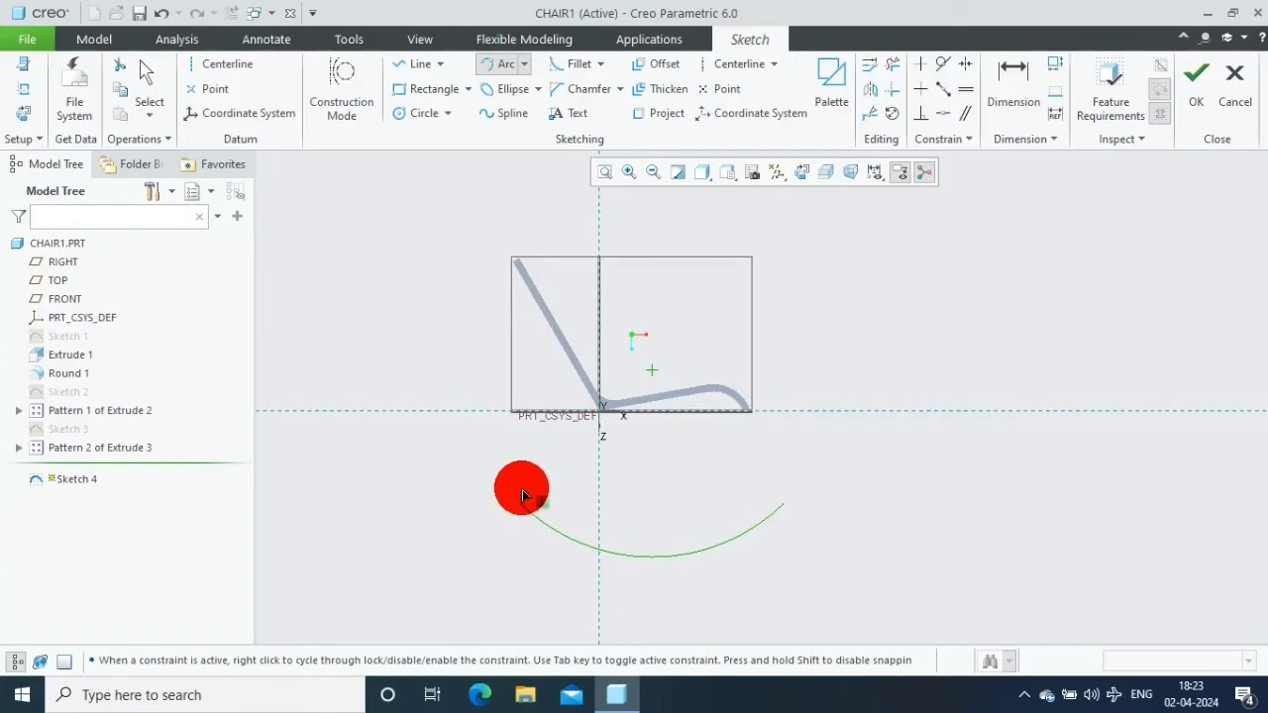
click(523, 489)
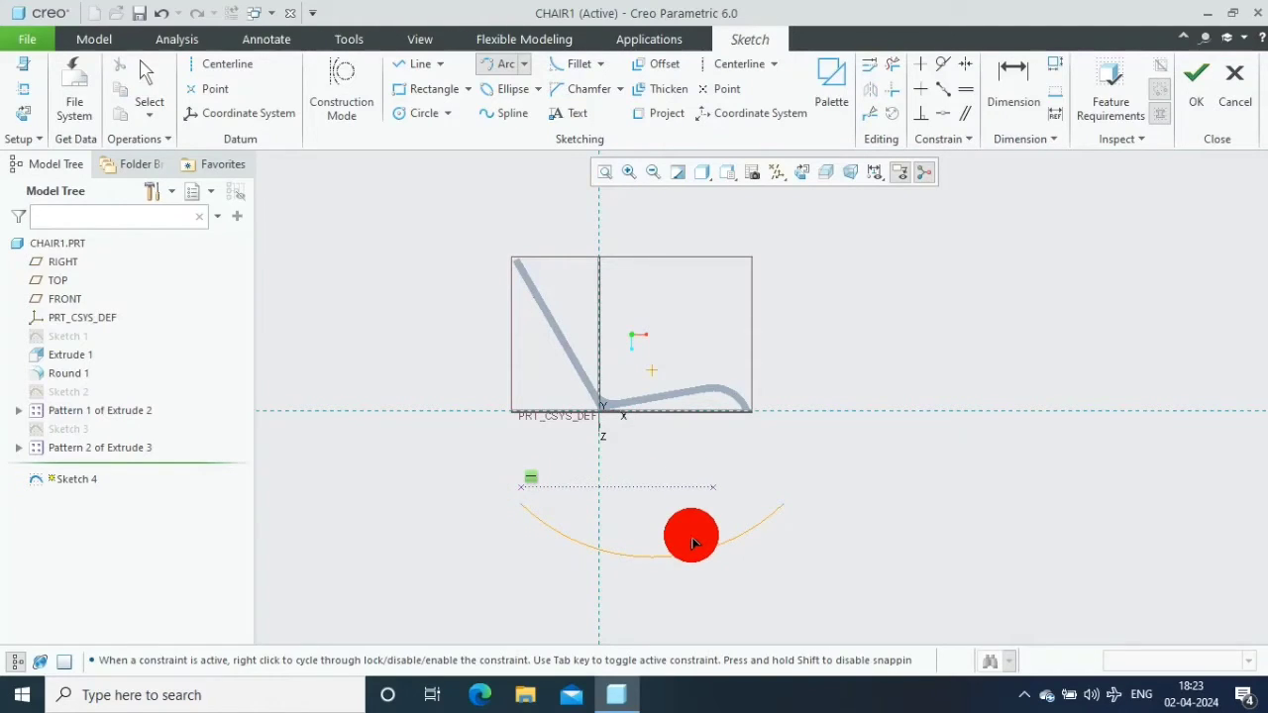
click(692, 544)
click(691, 548)
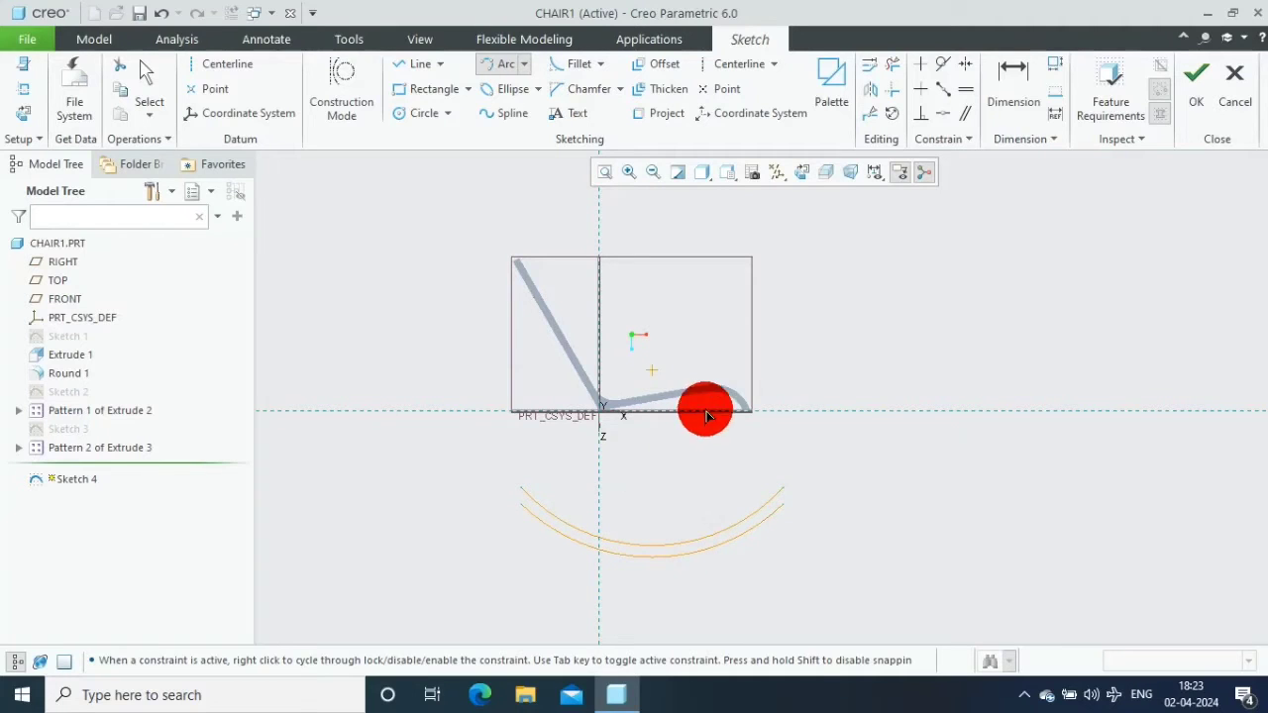
middle_click(768, 525)
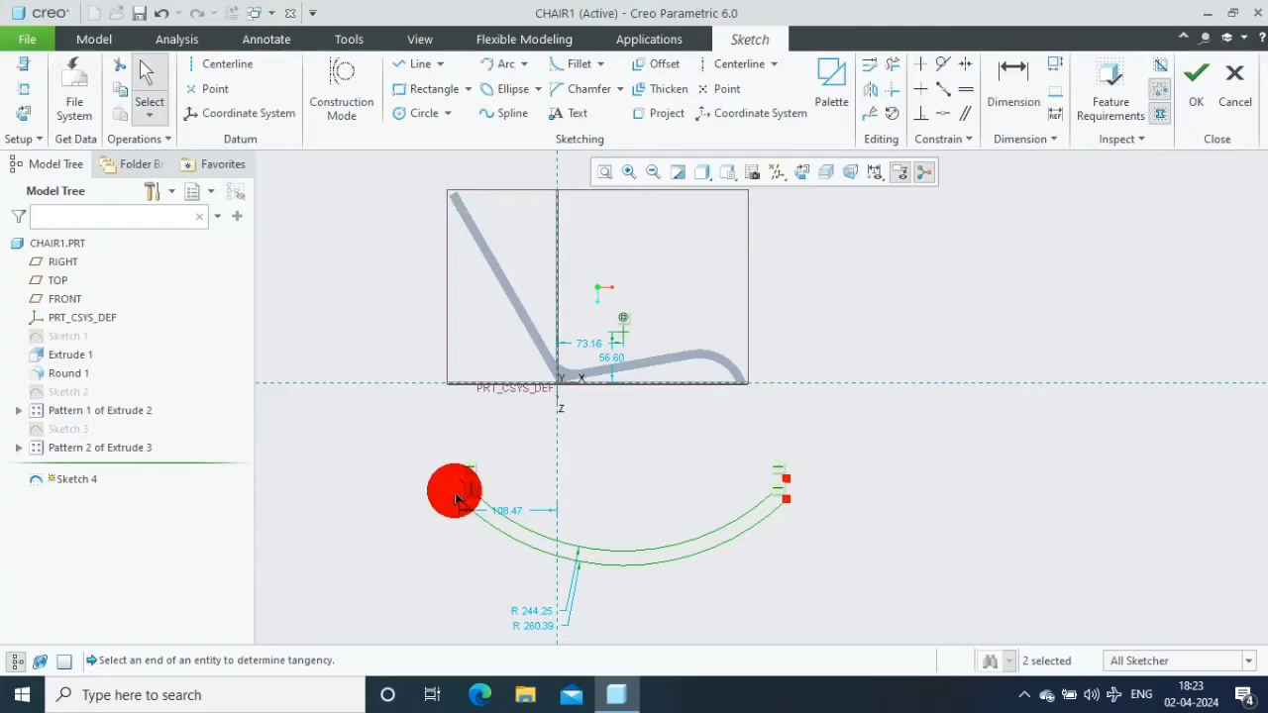
scroll(456, 498, up, 2)
Close the rocker's left and right arc ends with short lines
key(l)
click(458, 520)
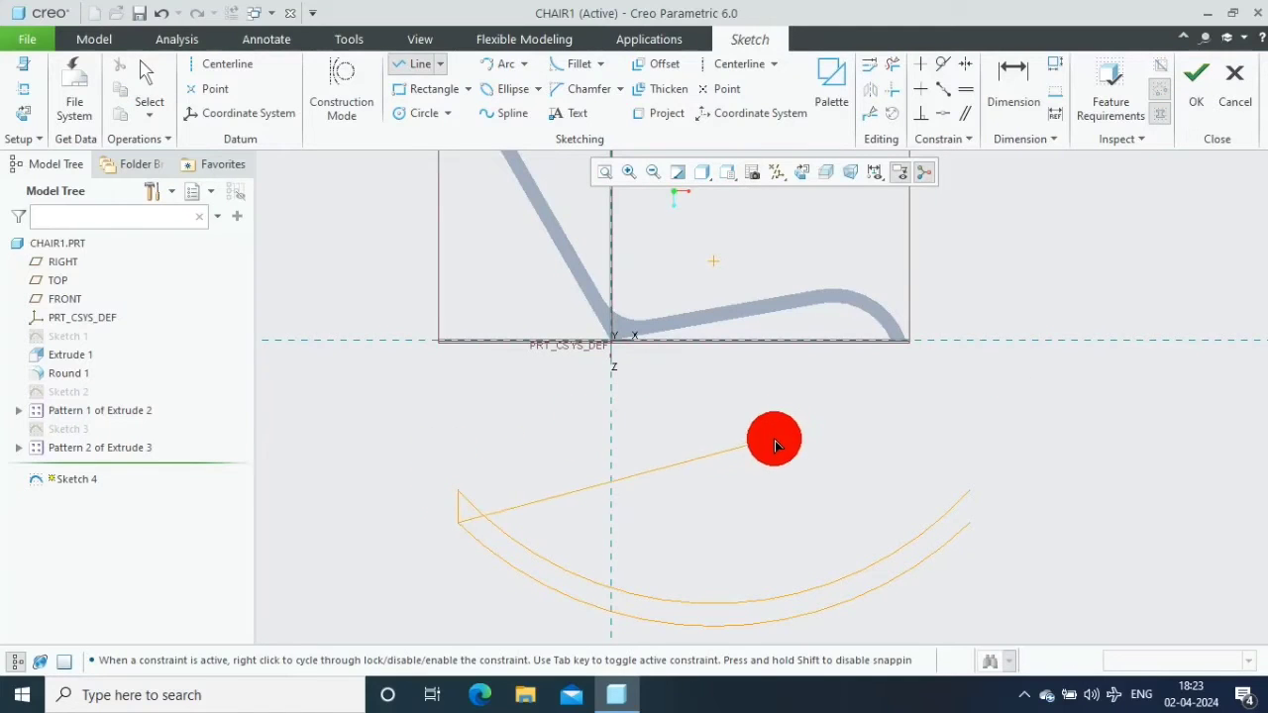
middle_click(816, 354)
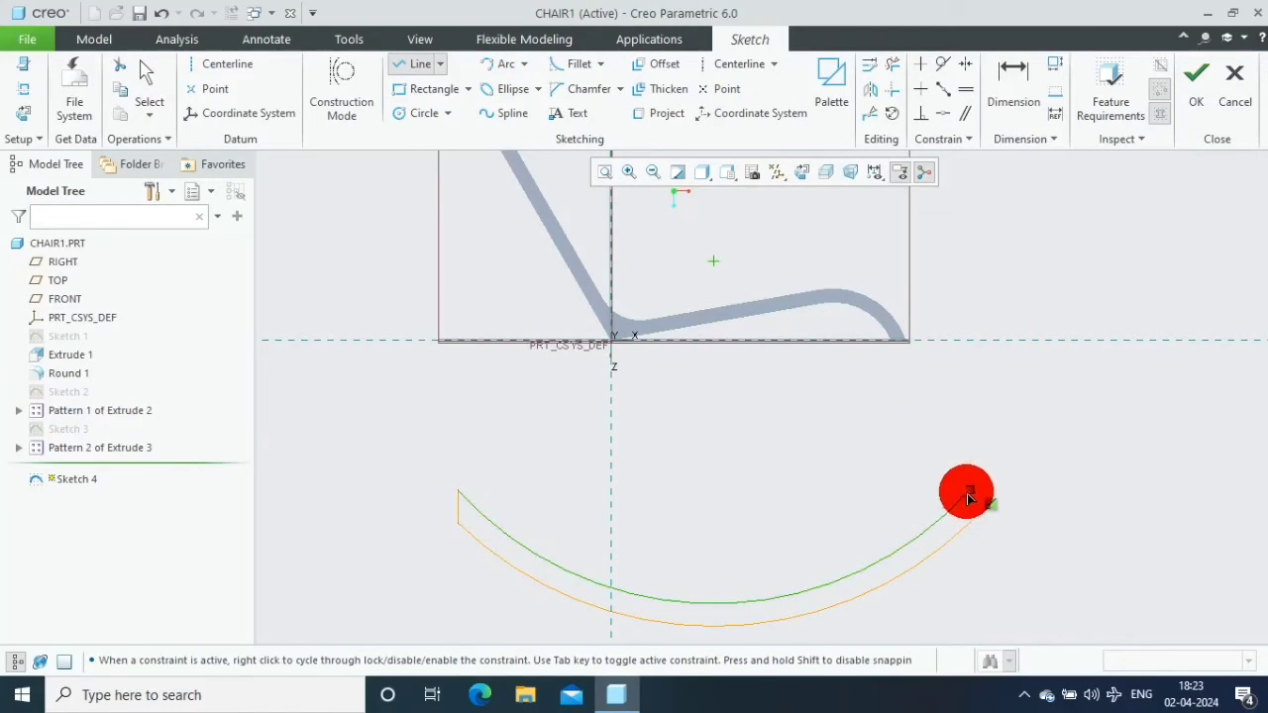
click(969, 525)
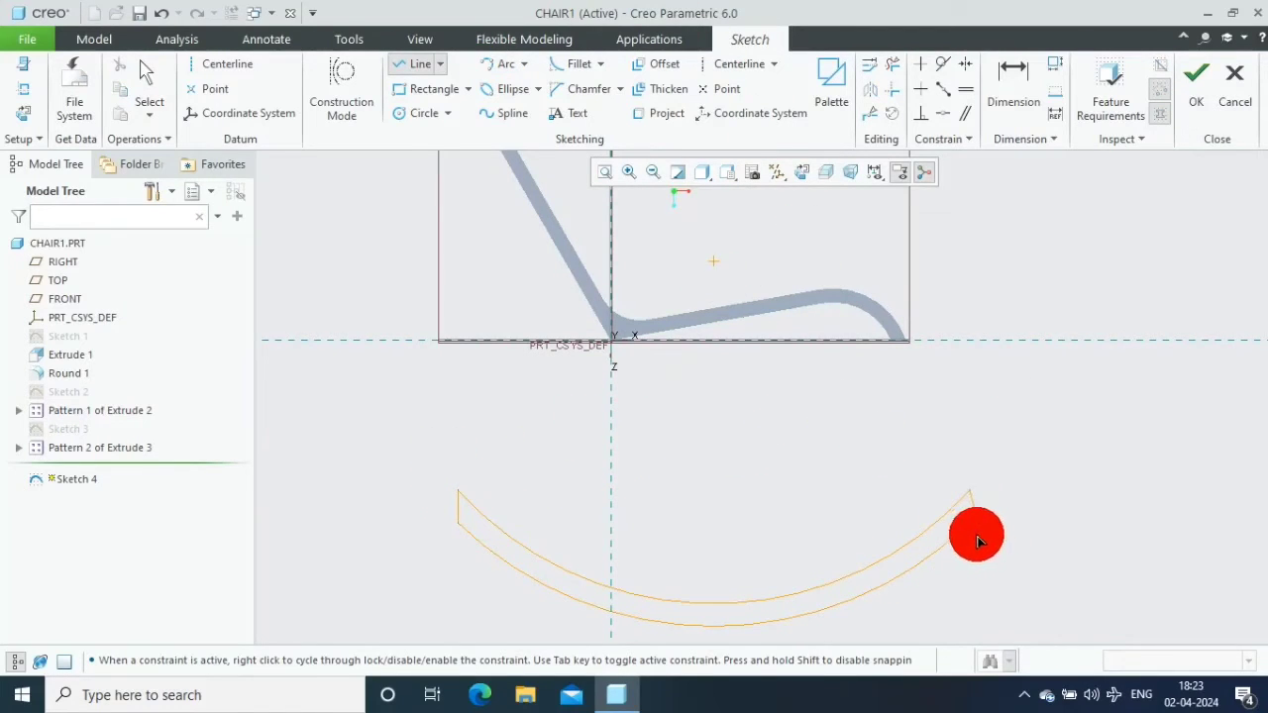
middle_click(1017, 436)
scroll(962, 243, down, 1)
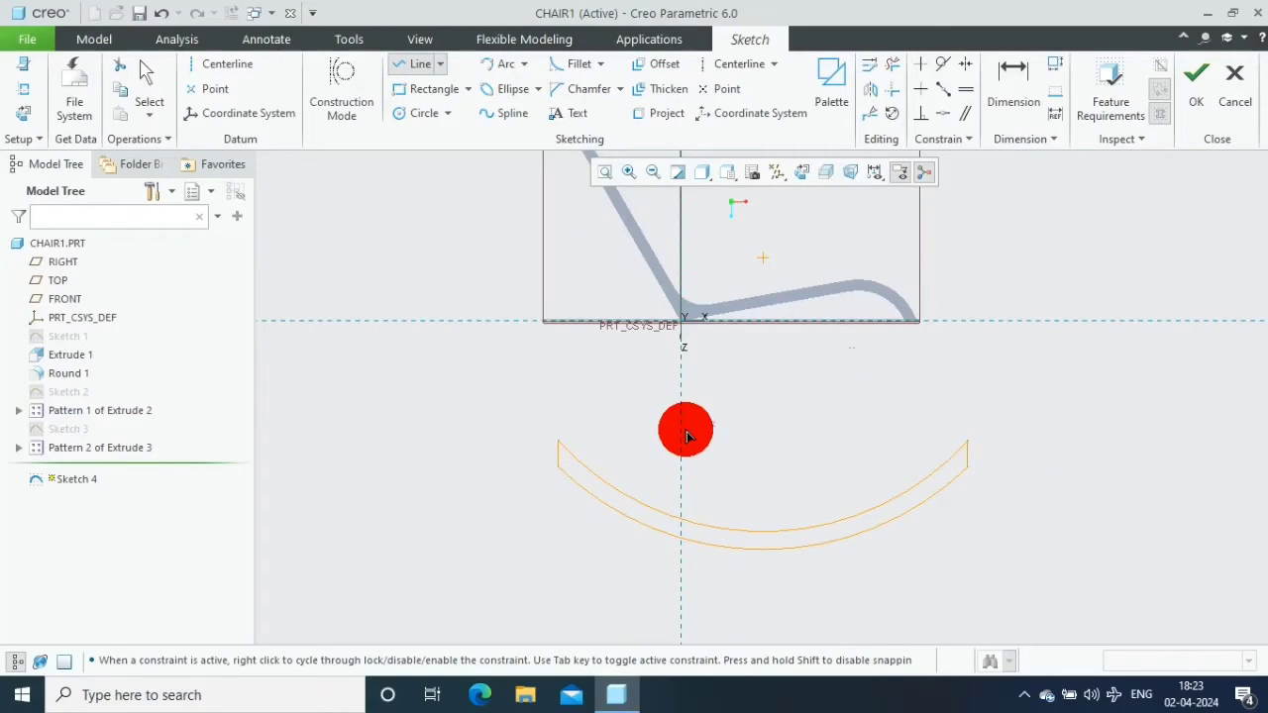
click(601, 478)
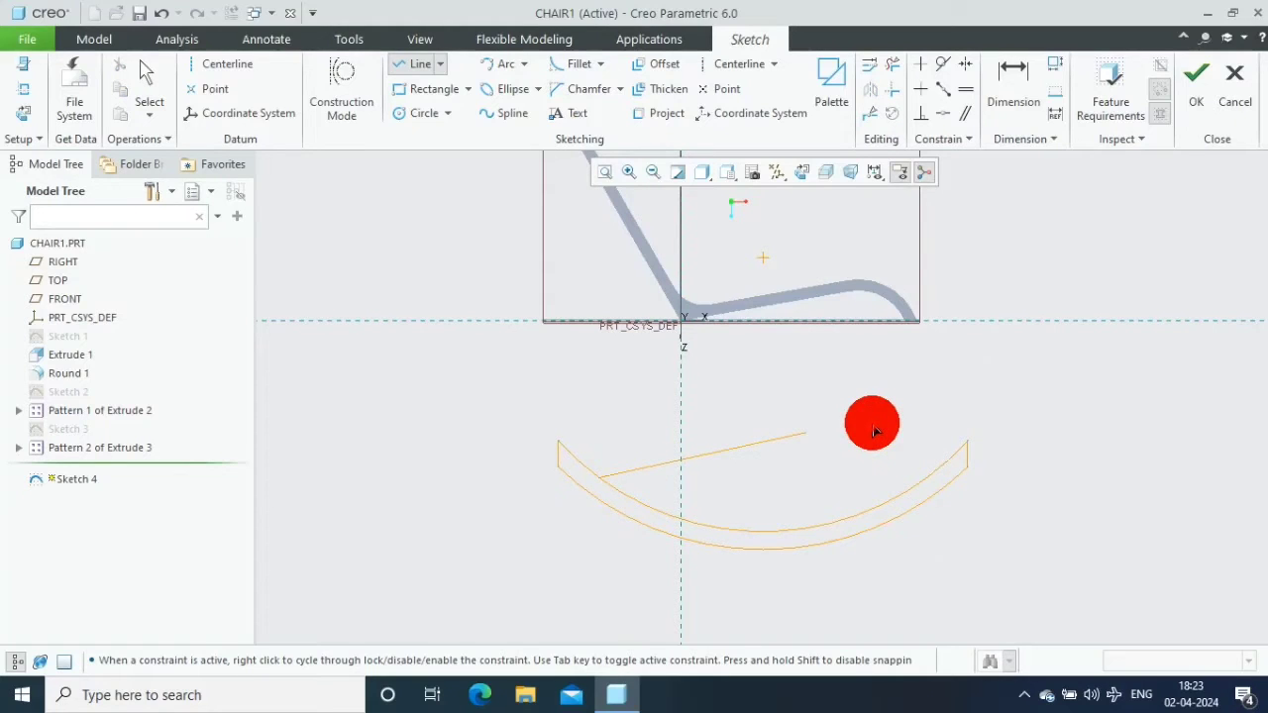
click(927, 478)
middle_click(957, 387)
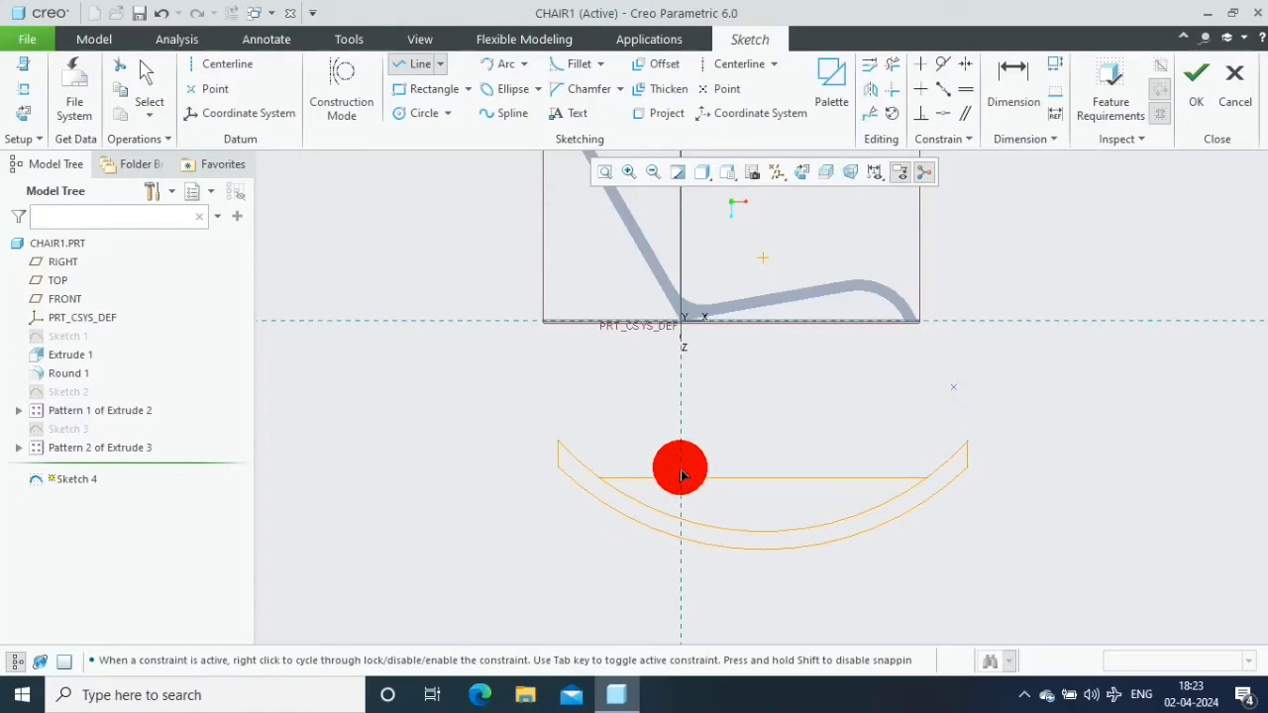
Add two upward arcs spanning across the rocker
key(ctrl+z)
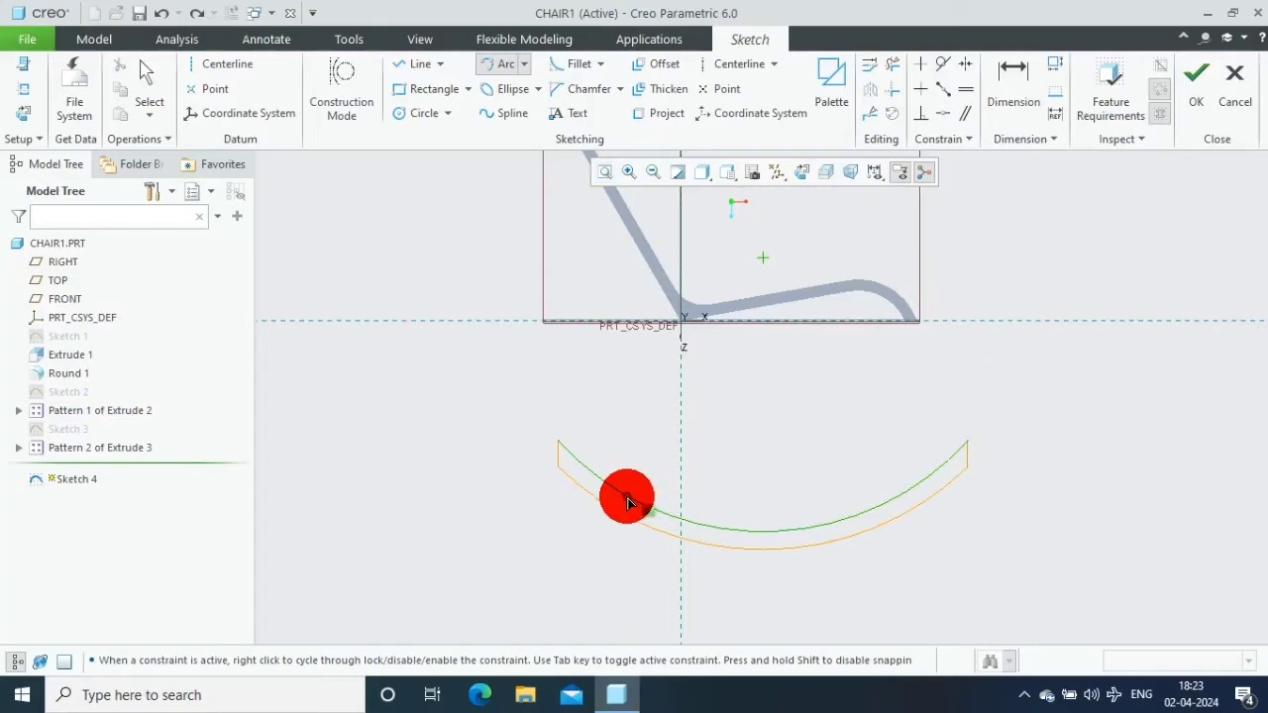
click(608, 480)
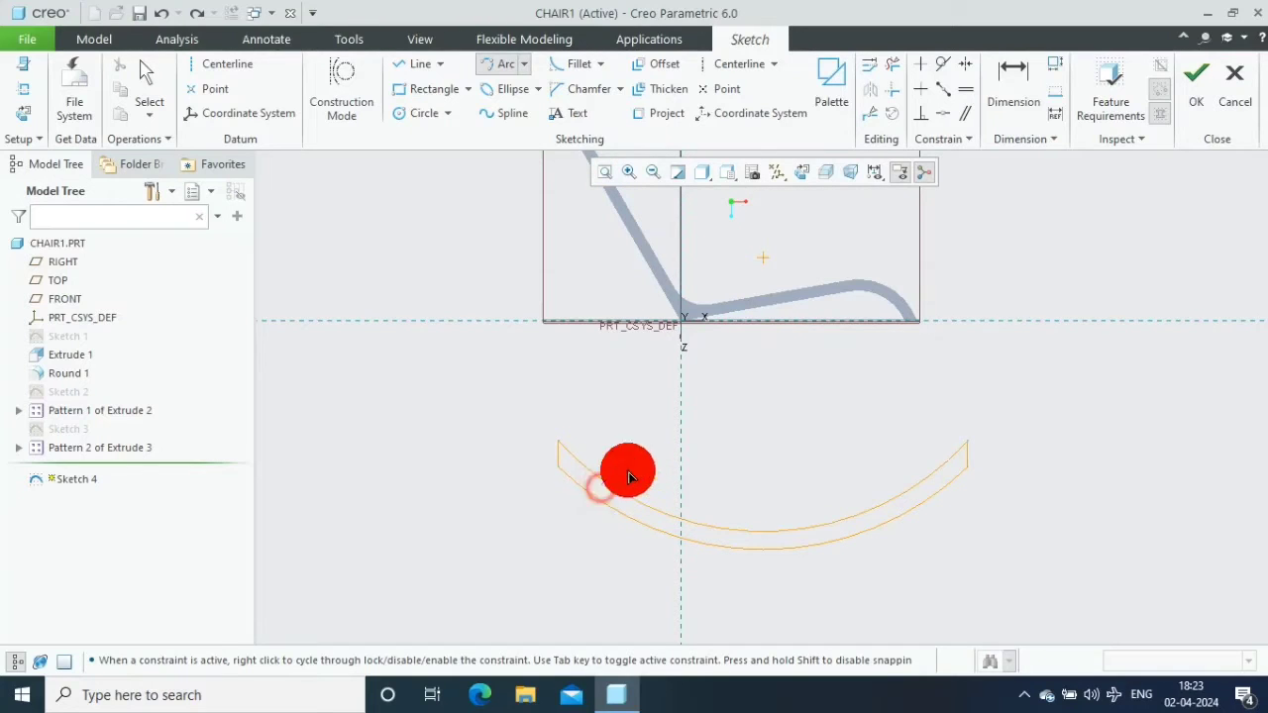
click(923, 478)
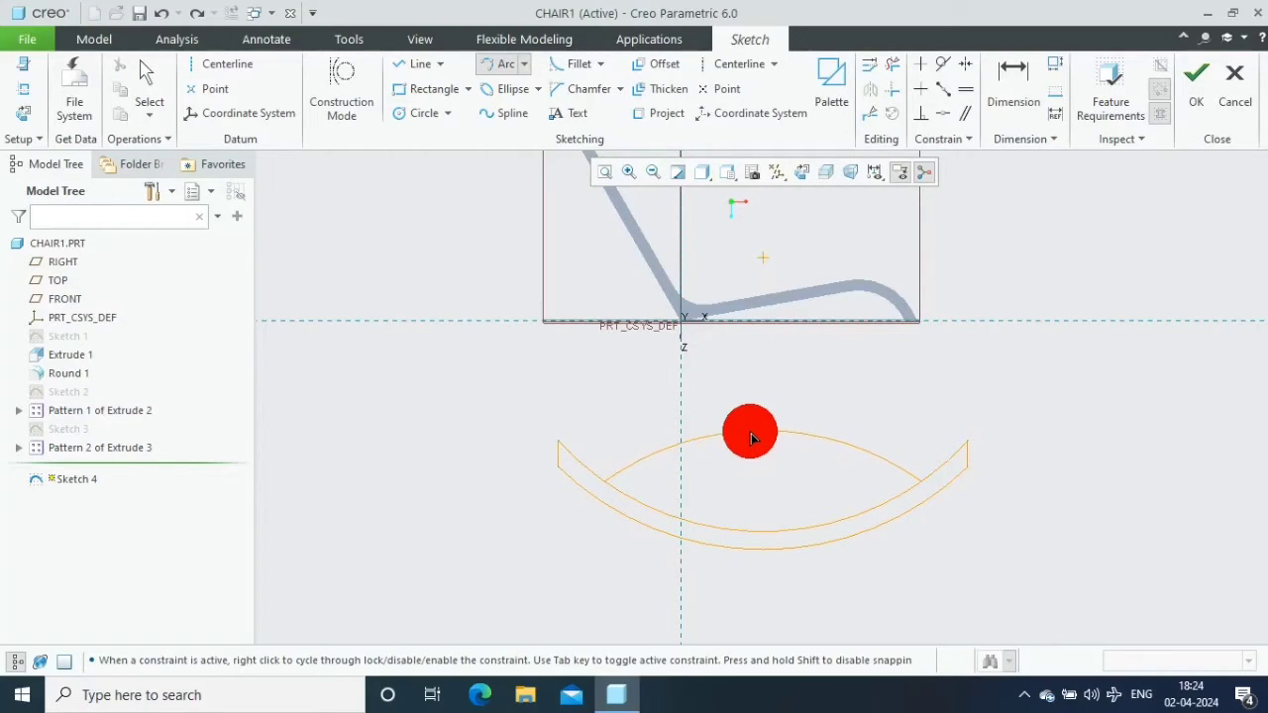
click(751, 432)
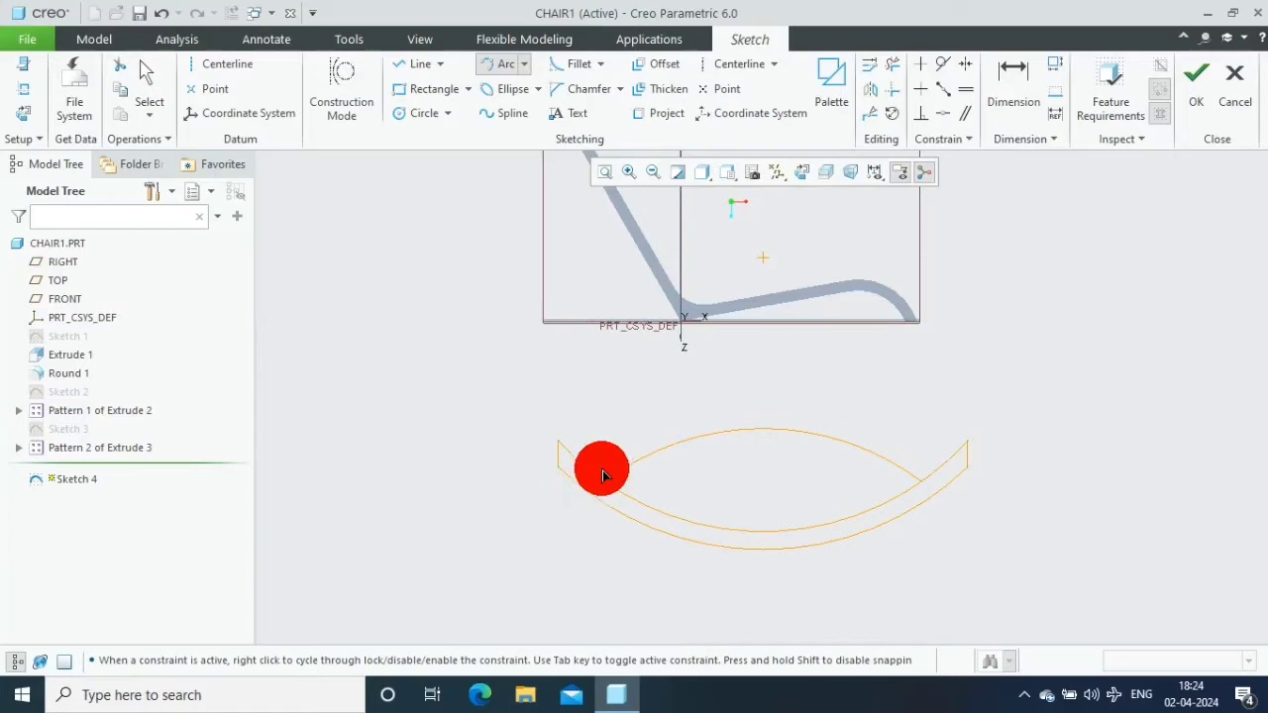
click(890, 434)
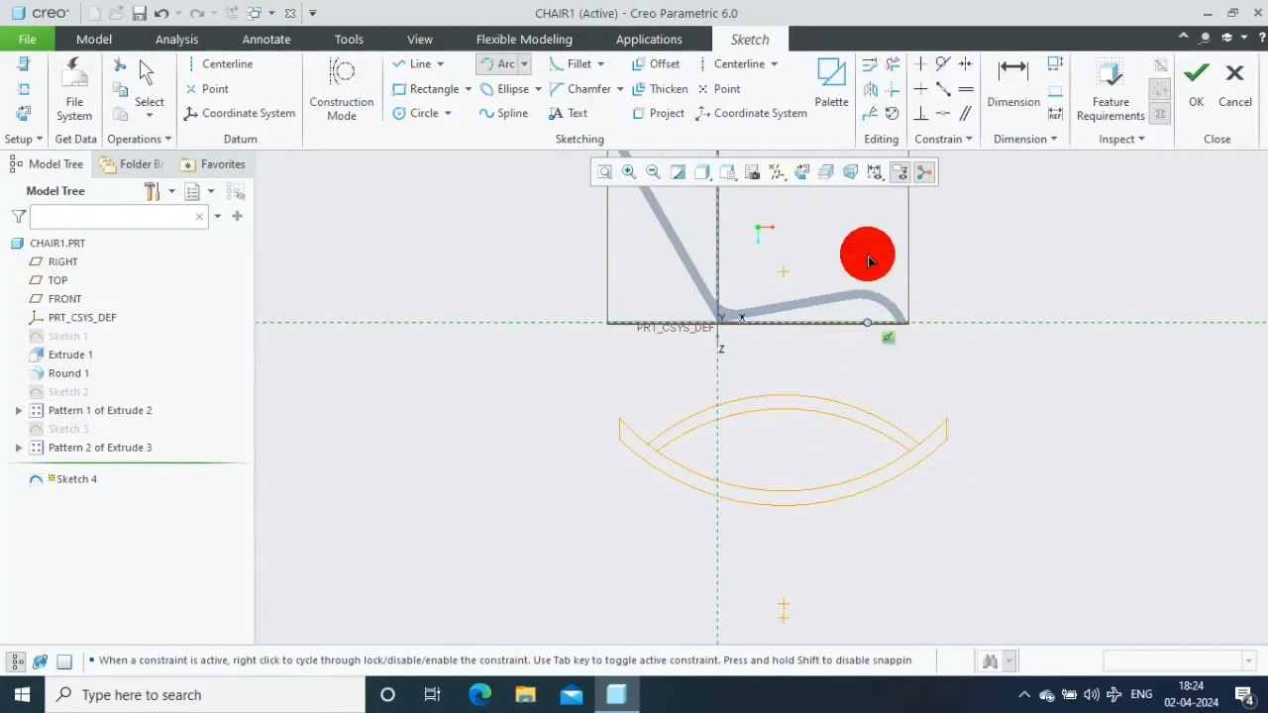
scroll(868, 256, down, 2)
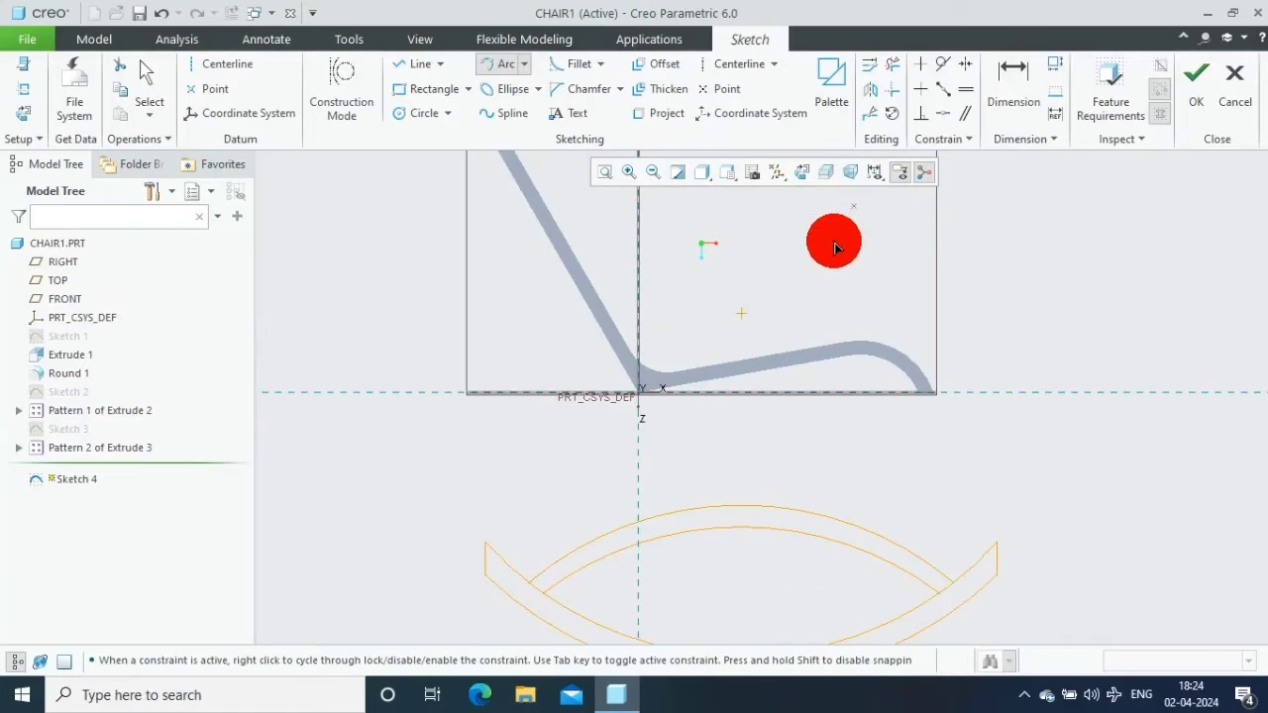
Start the seat with a horizontal line from the vertical axis to the right edge
click(420, 64)
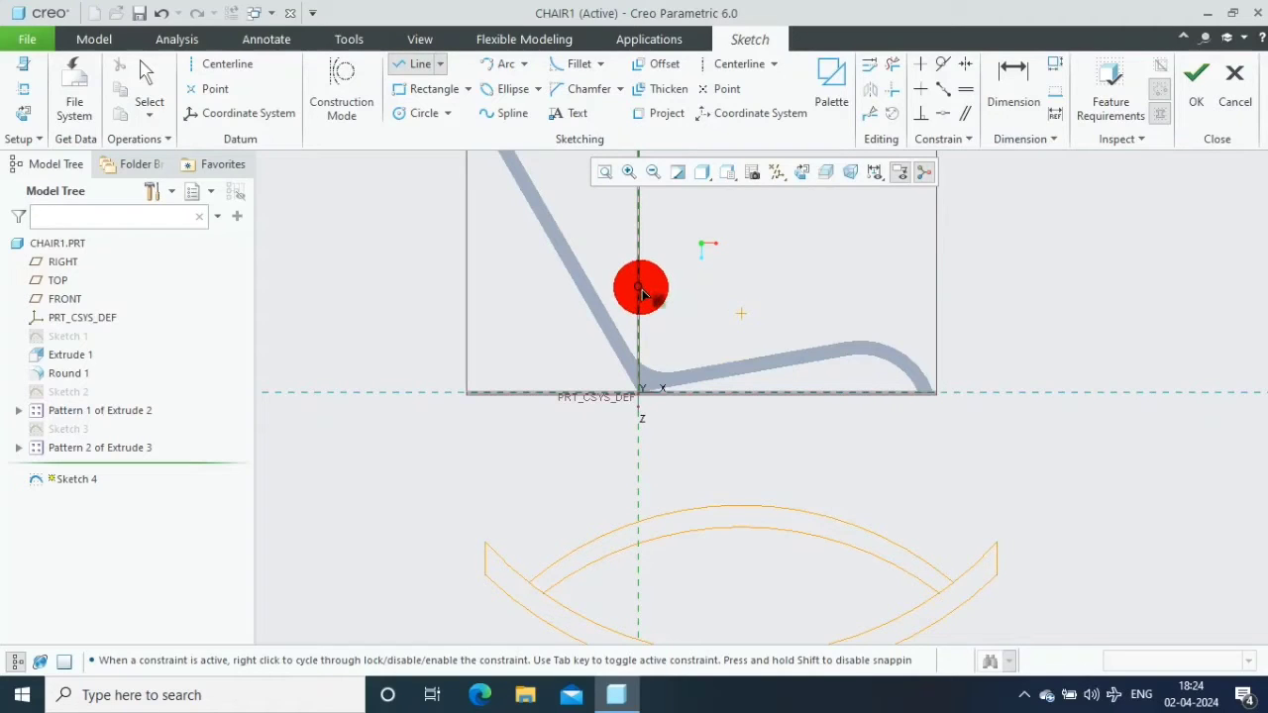
click(640, 287)
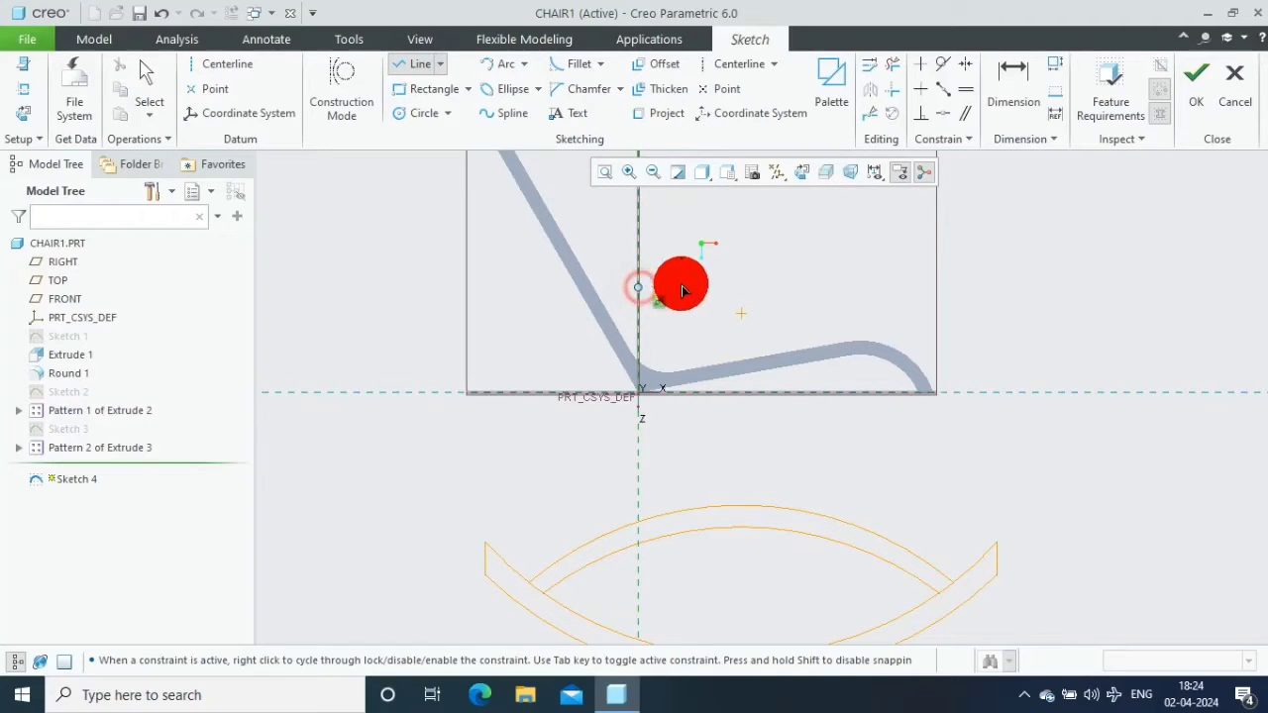
click(936, 268)
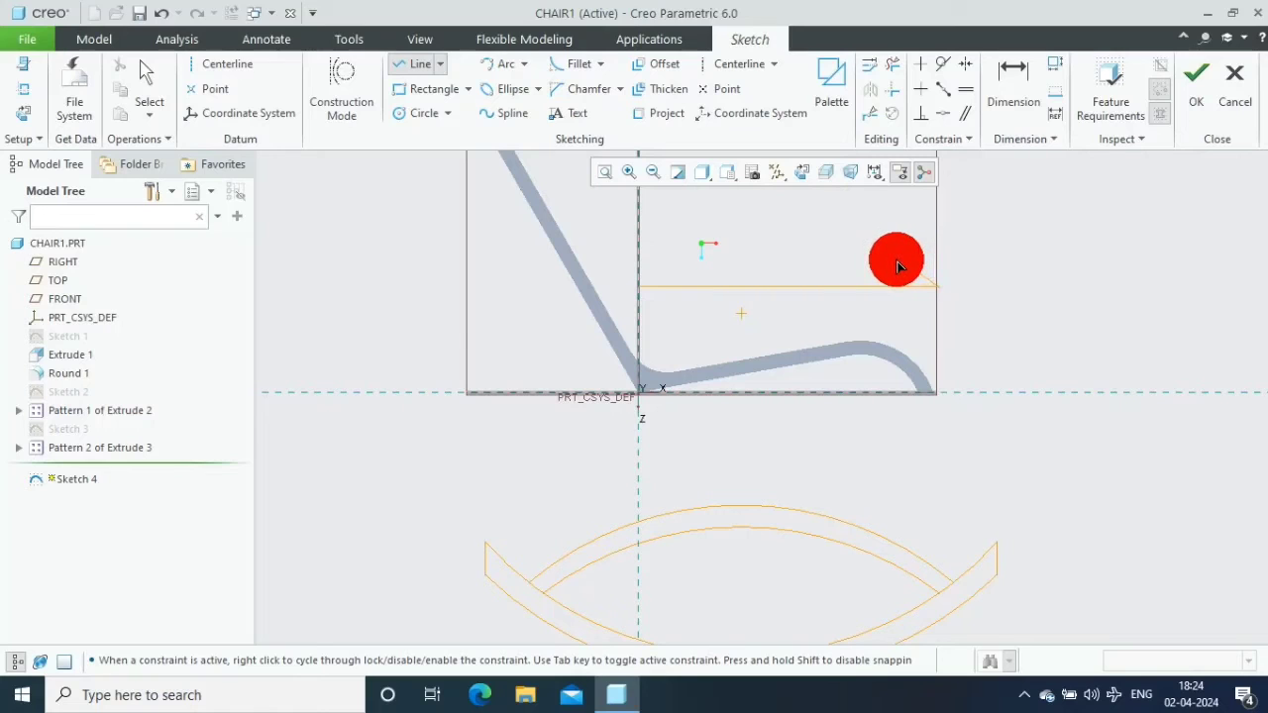
Close the seat outline with an angled front end and start a leg line at the frame
click(899, 262)
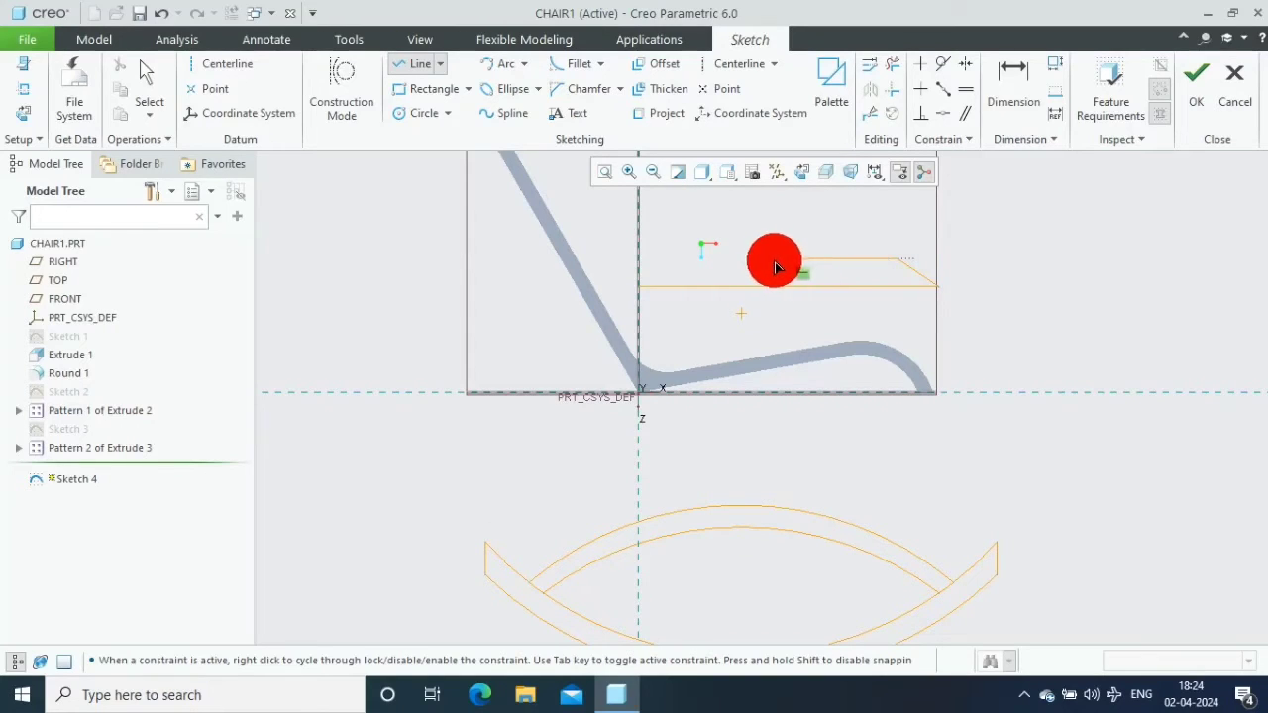
click(614, 240)
middle_click(611, 242)
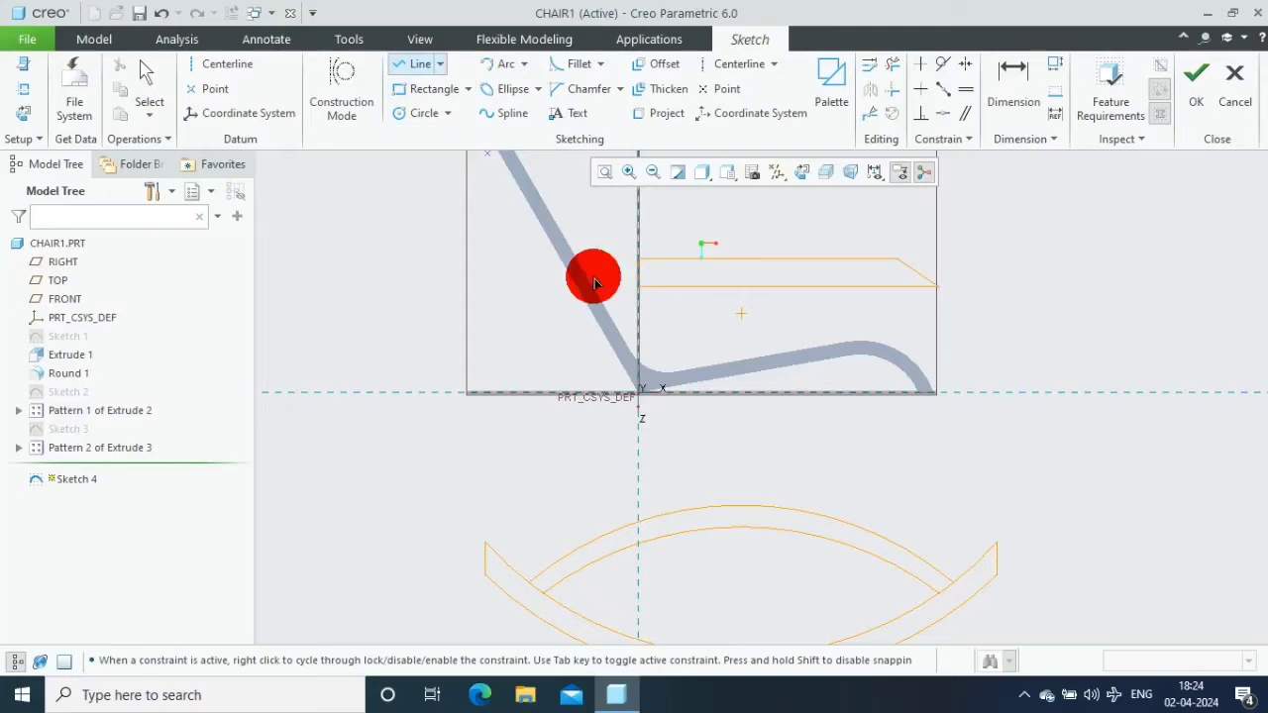
click(676, 389)
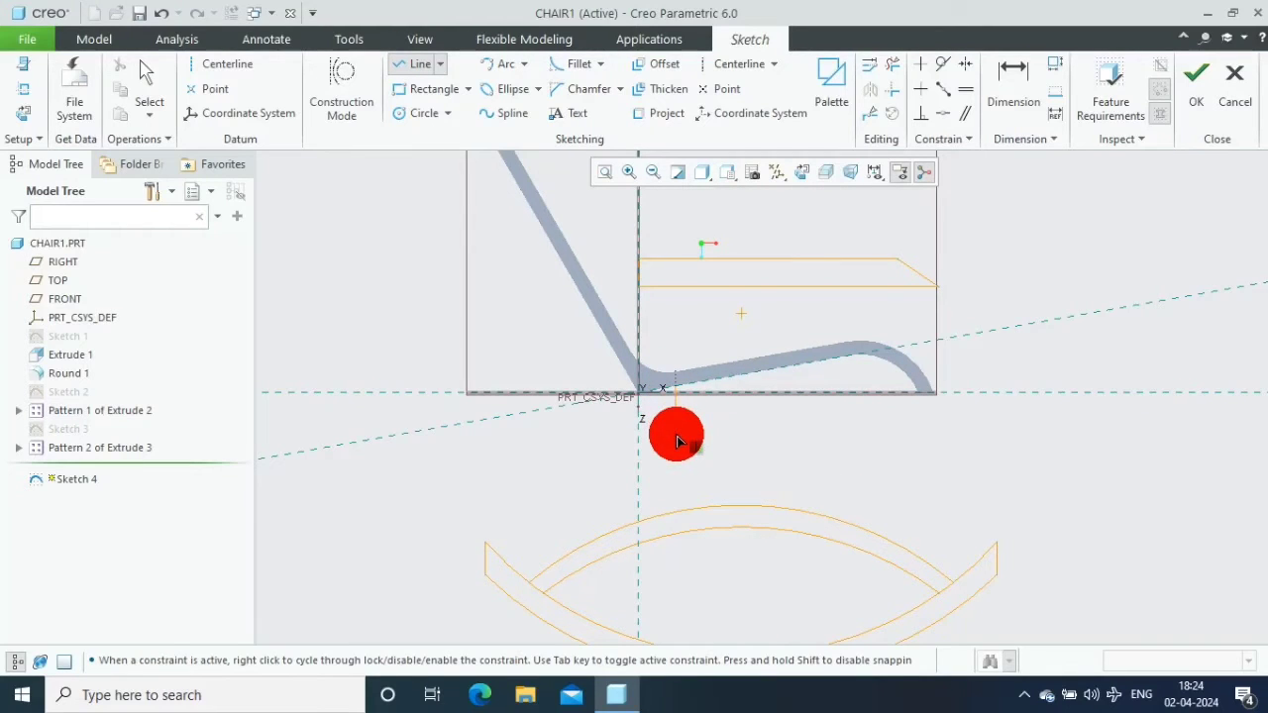
Draw the front and rear leg lines from the frame down to the upper rocker arc
click(639, 525)
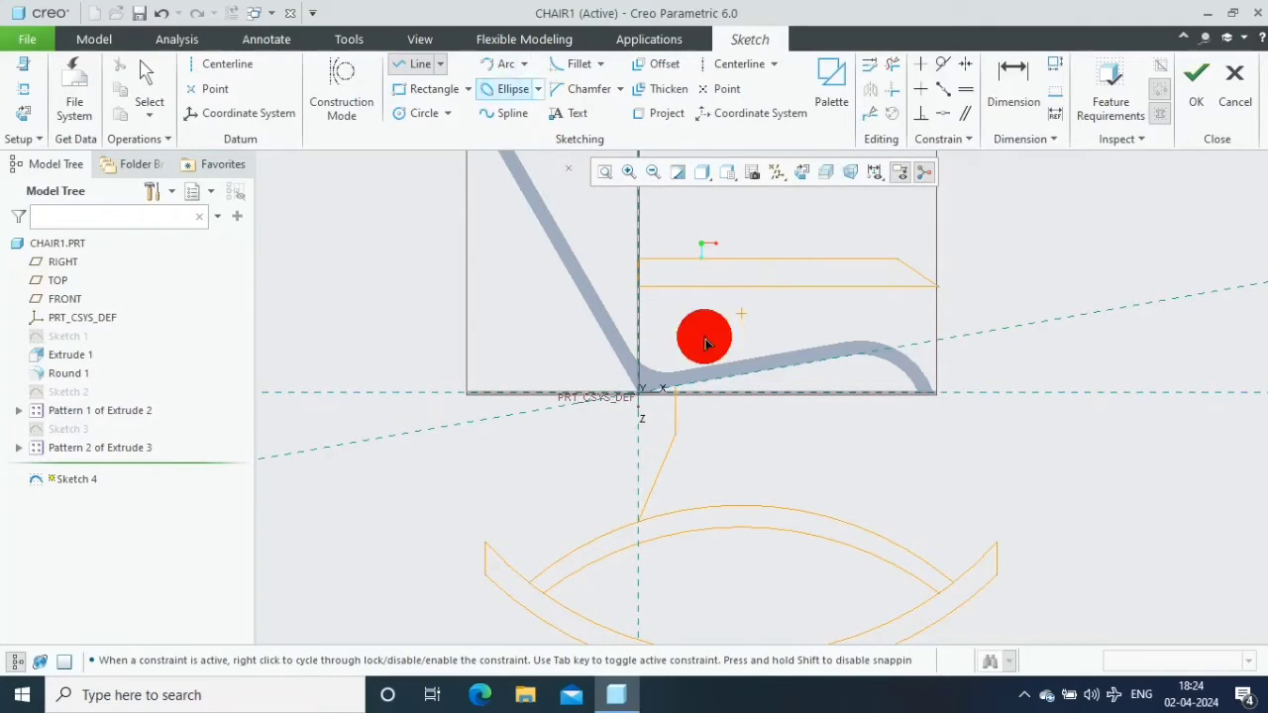
middle_click(697, 389)
scroll(699, 399, up, 1)
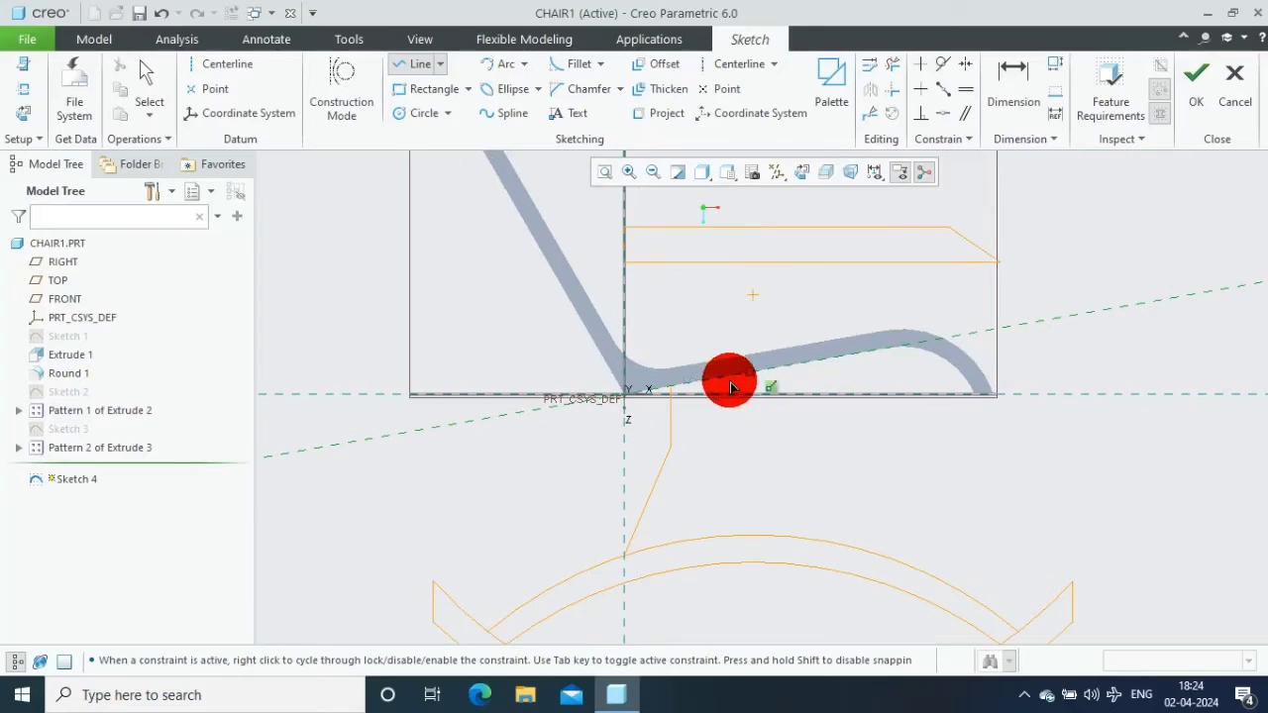
click(692, 390)
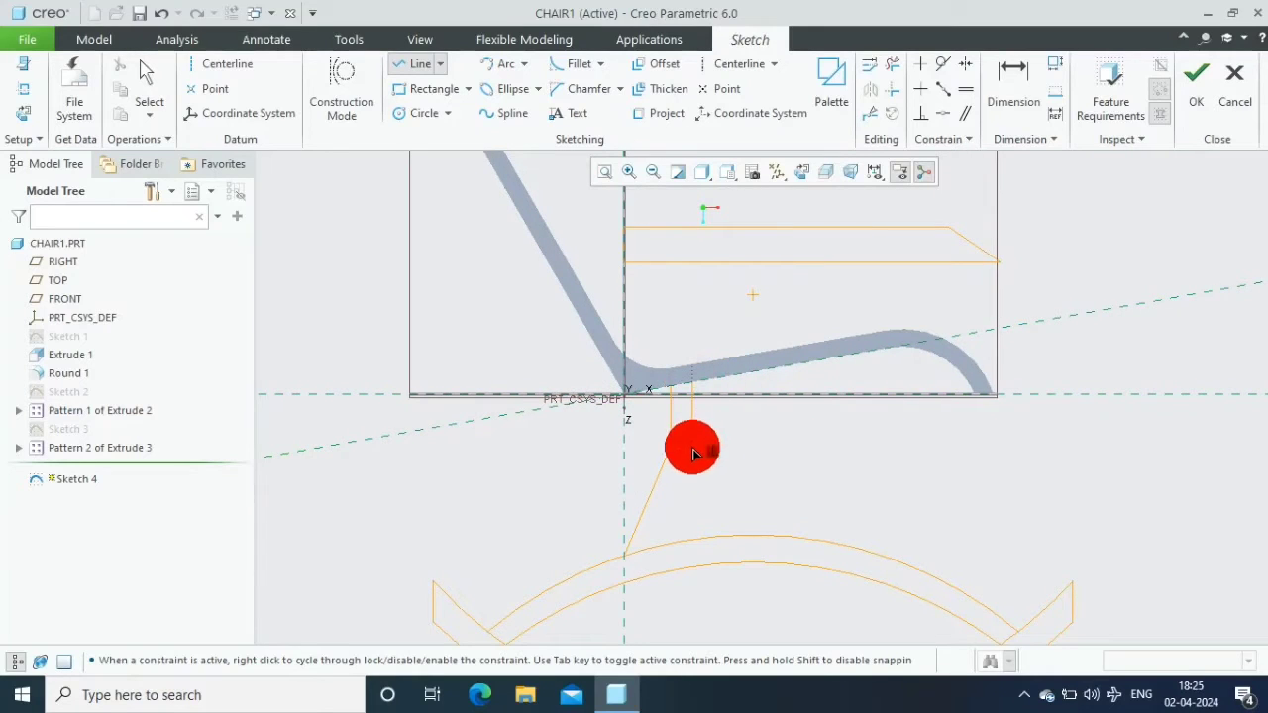
click(693, 450)
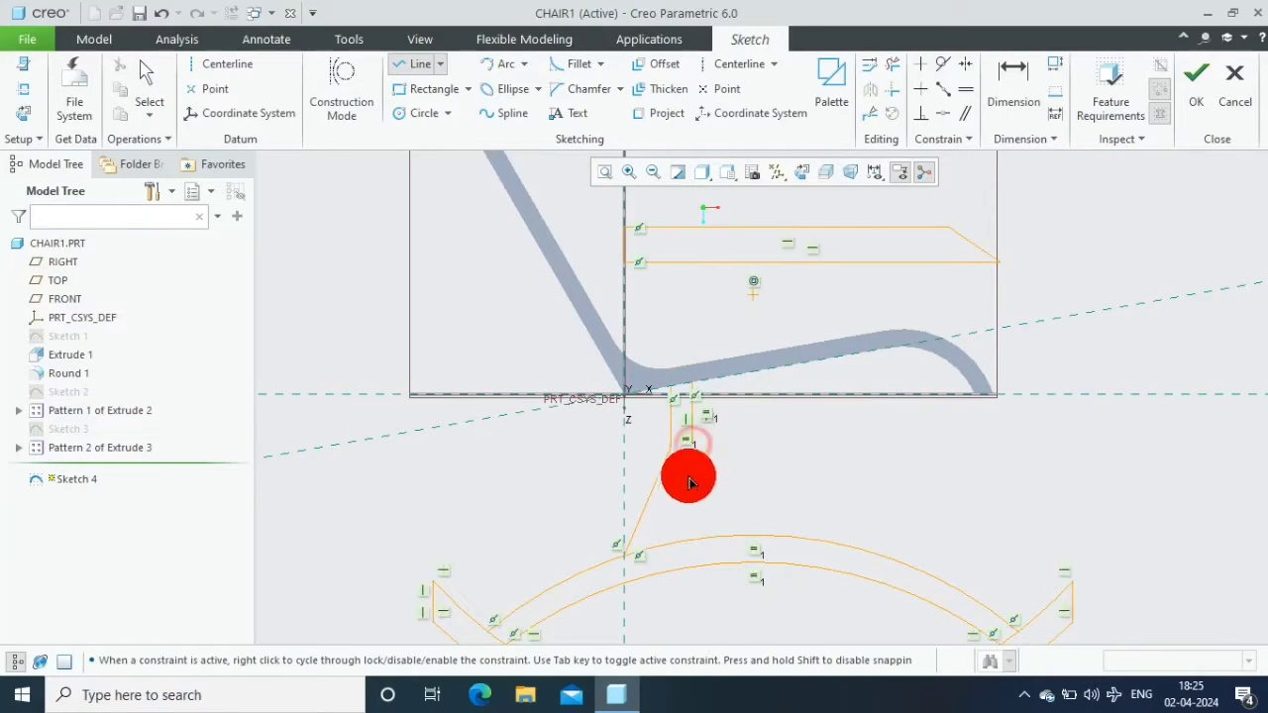
click(651, 552)
middle_click(693, 509)
scroll(858, 359, down, 1)
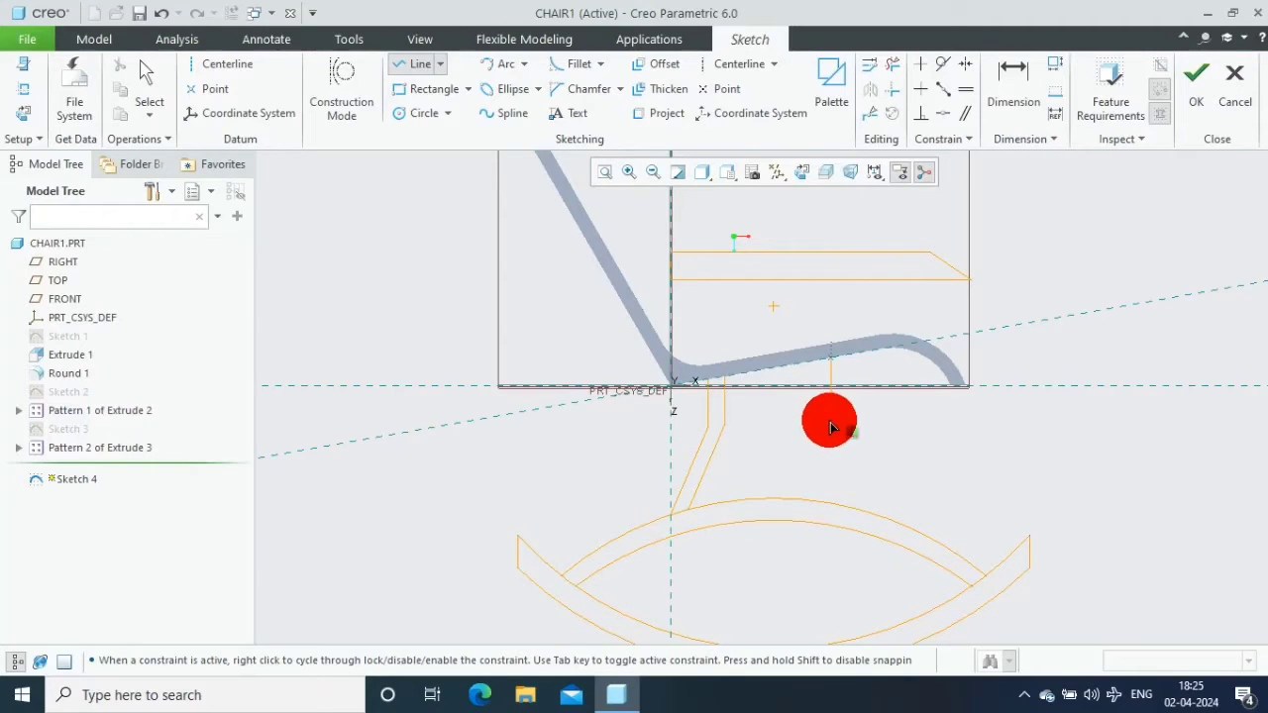
click(861, 510)
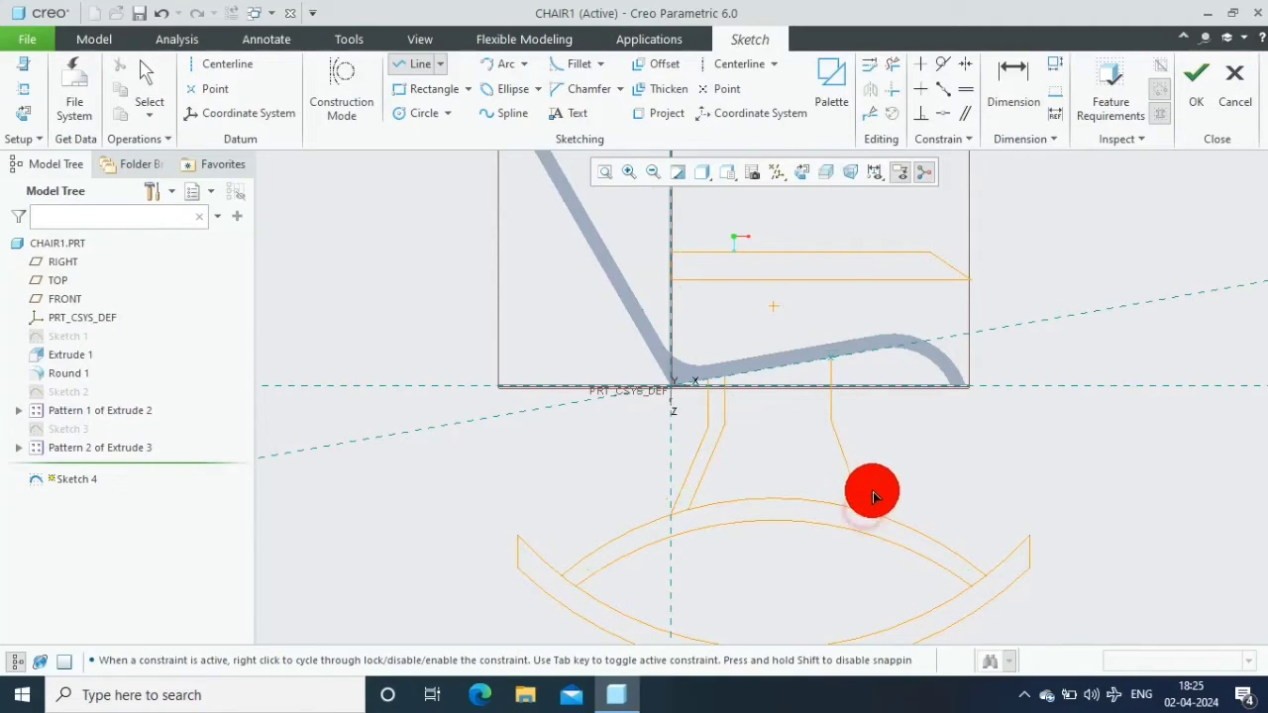
middle_click(872, 496)
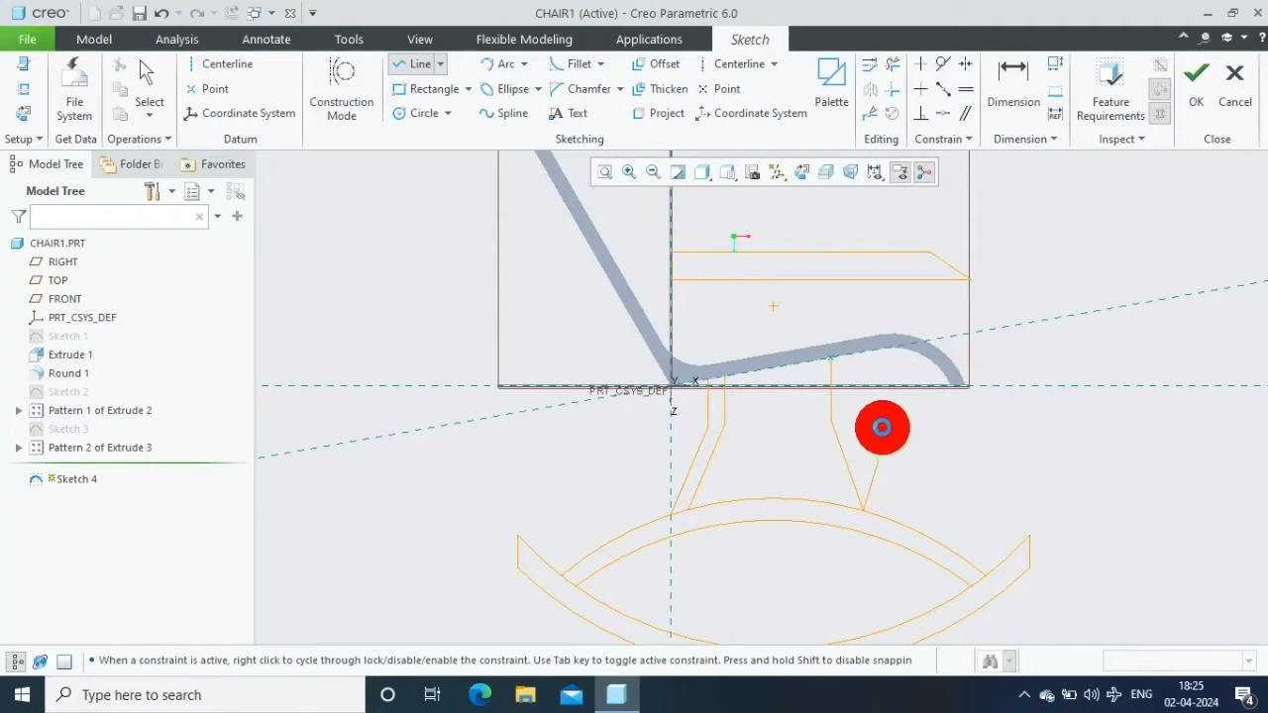
click(852, 358)
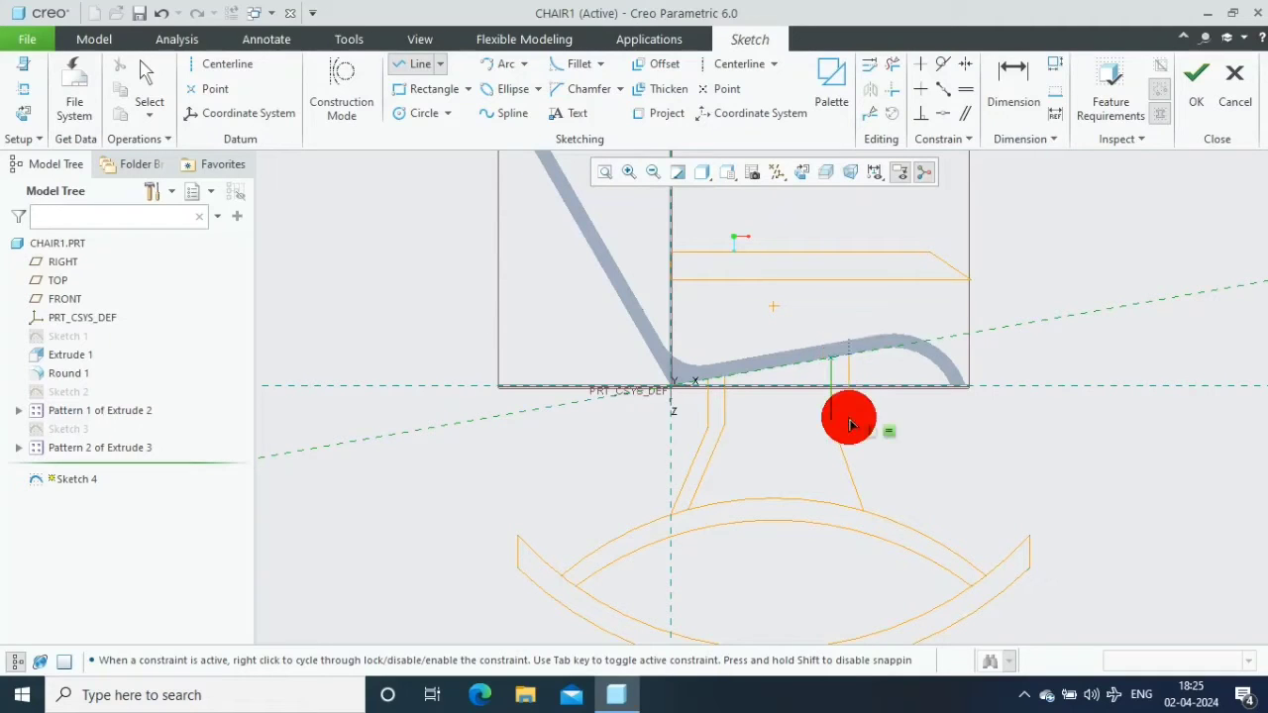
middle_click(885, 517)
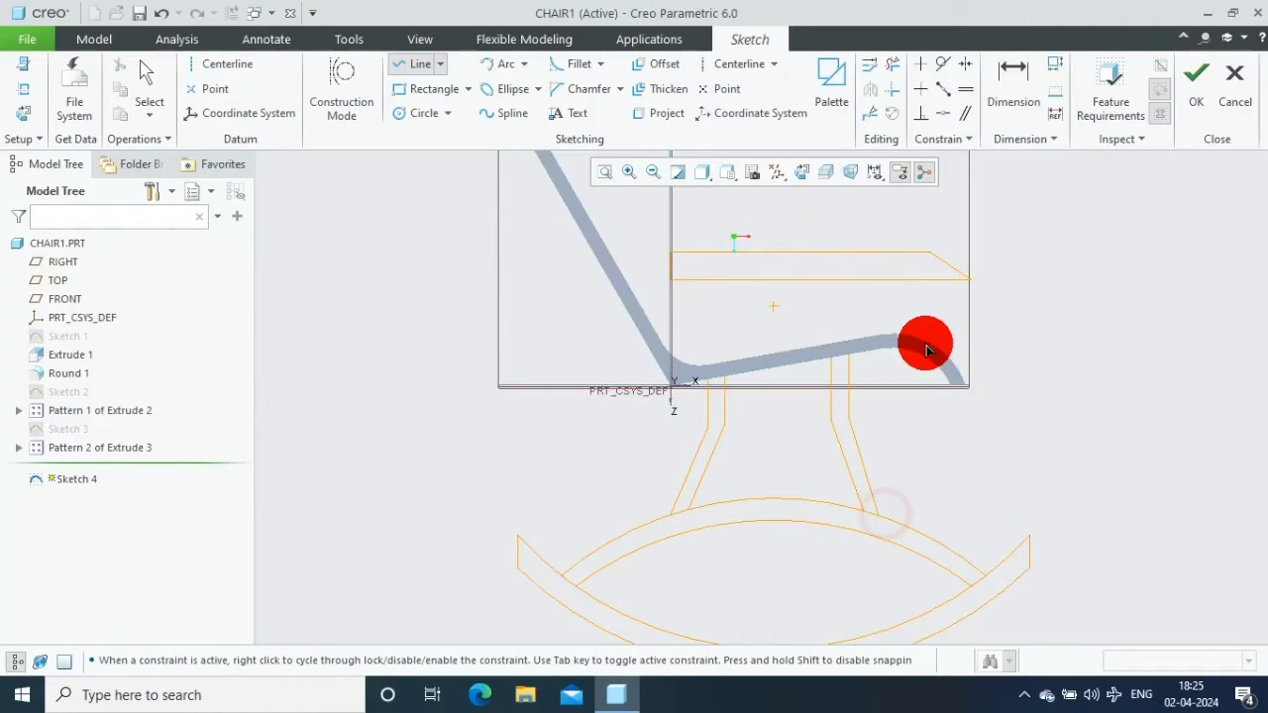
Add vertical support lines rising from the frame up to the seat
click(717, 286)
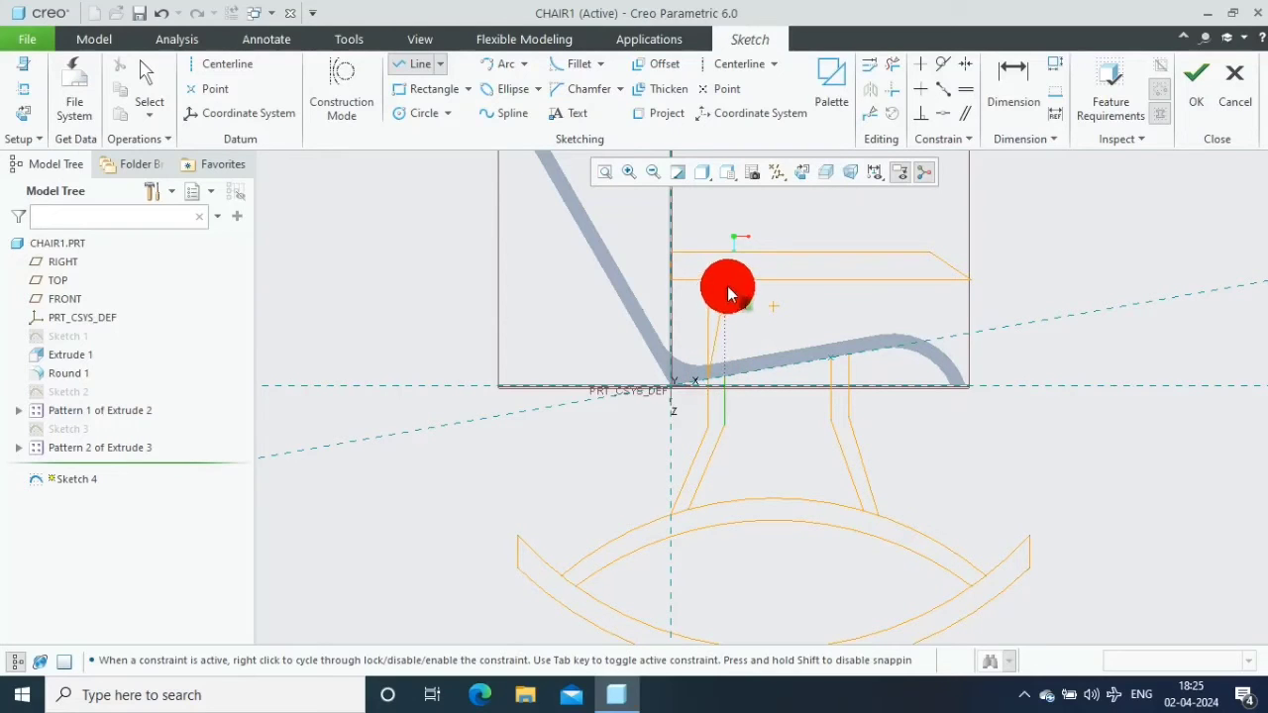
click(736, 267)
click(728, 284)
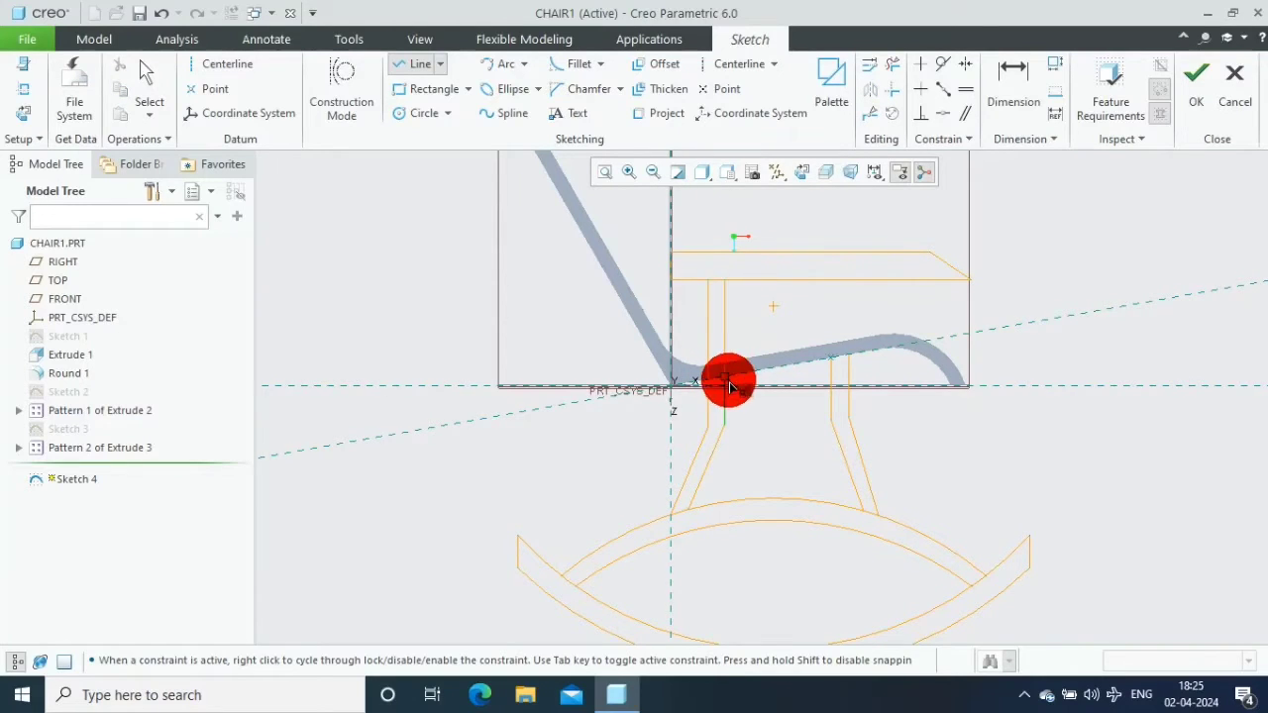
Finish the vertical seat supports and deselect the horizontal line under the top bar
click(830, 289)
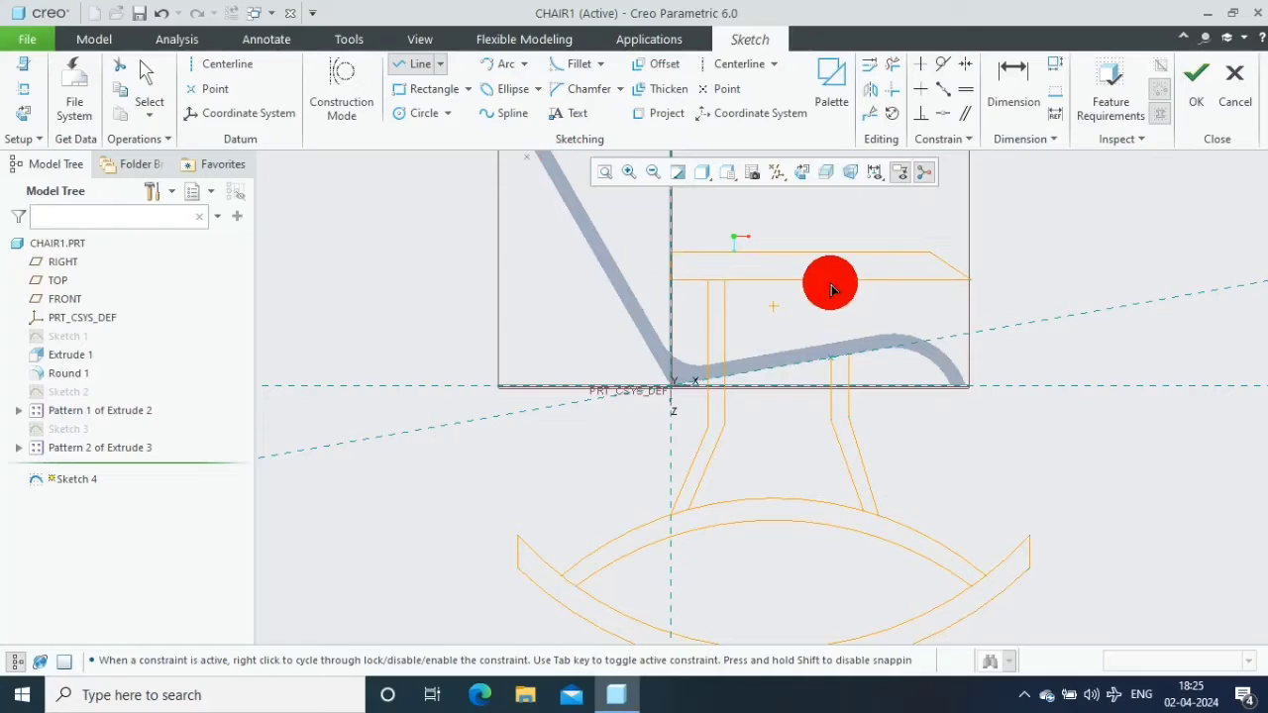
click(838, 282)
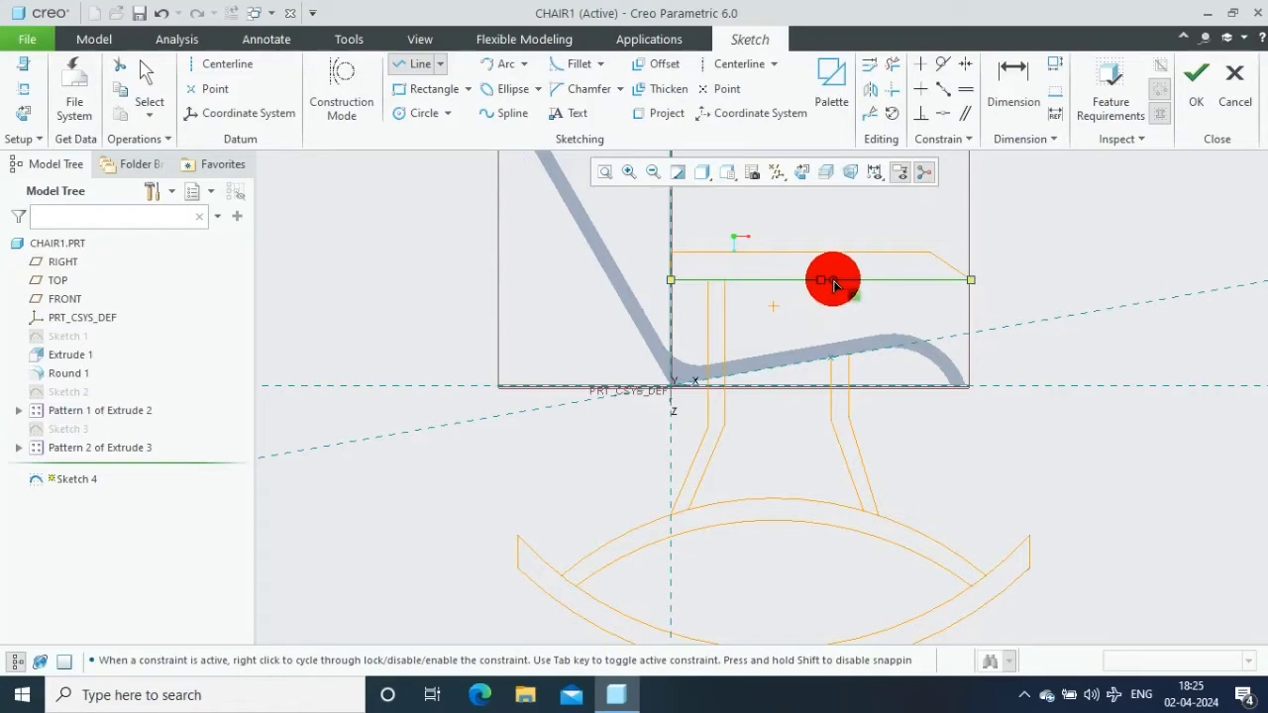
click(835, 287)
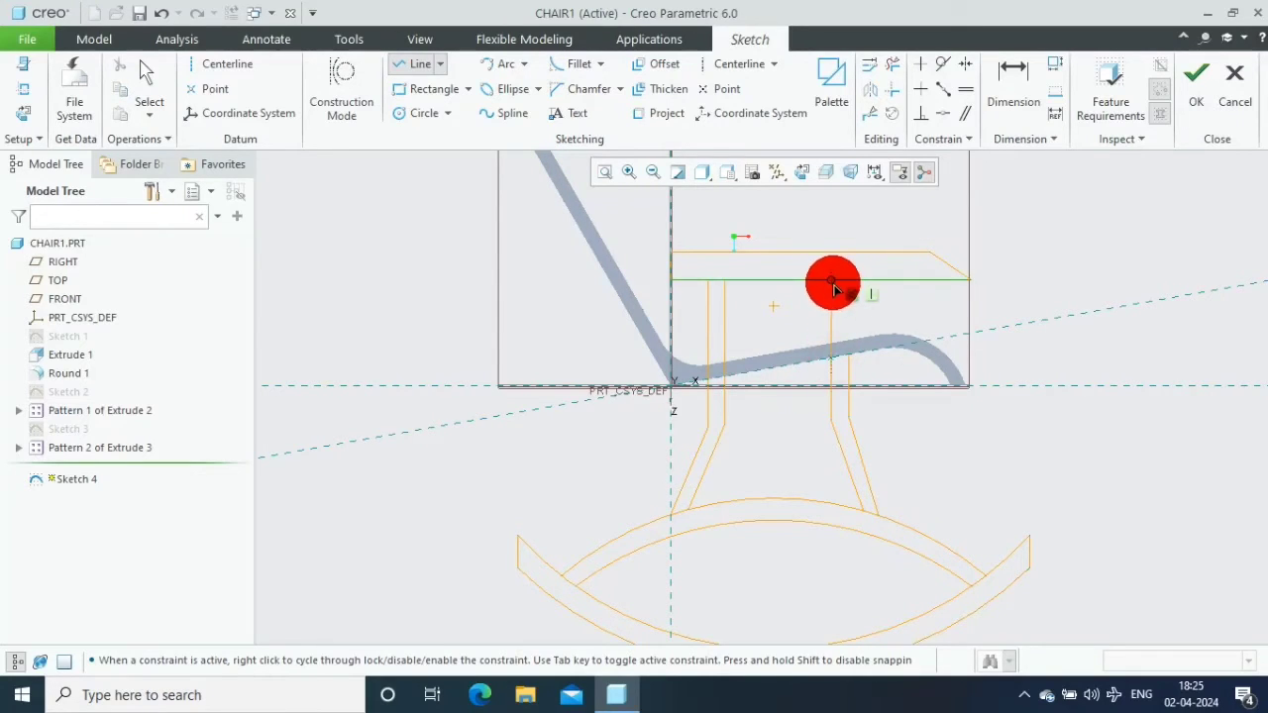
click(858, 296)
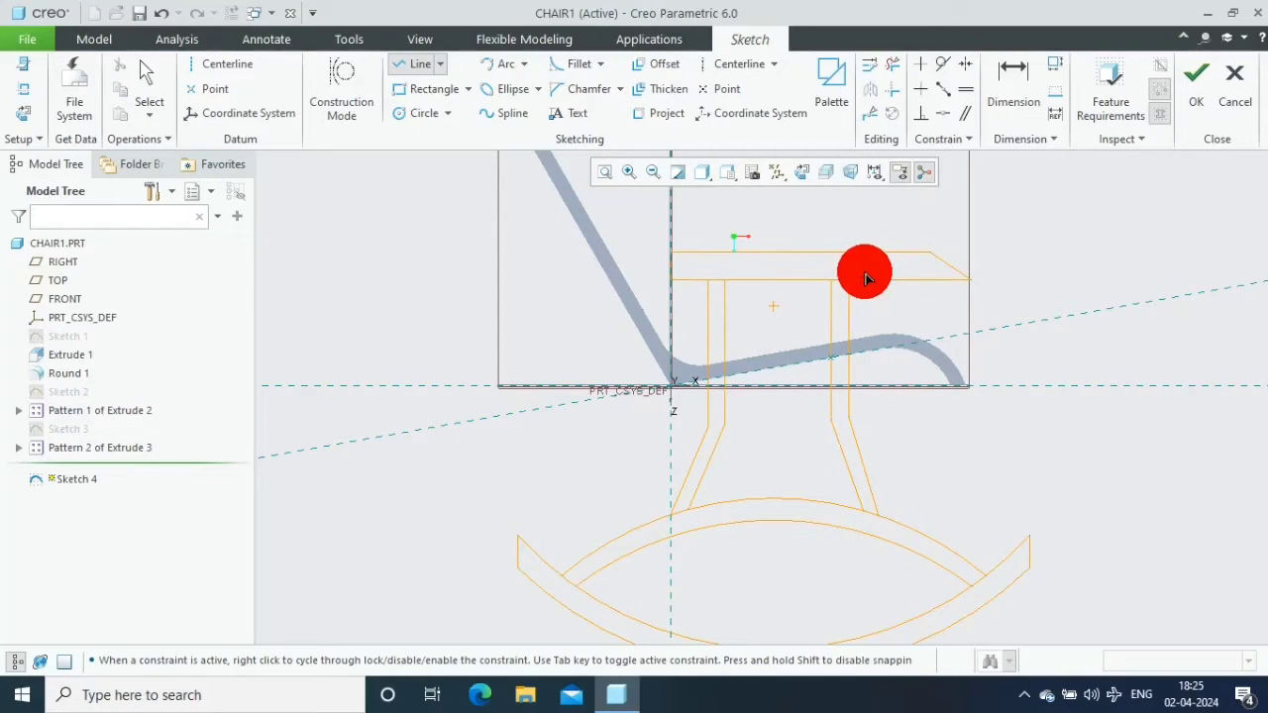
Draw horizontal lines from the left leg across to the right leg, ending each chain
click(726, 402)
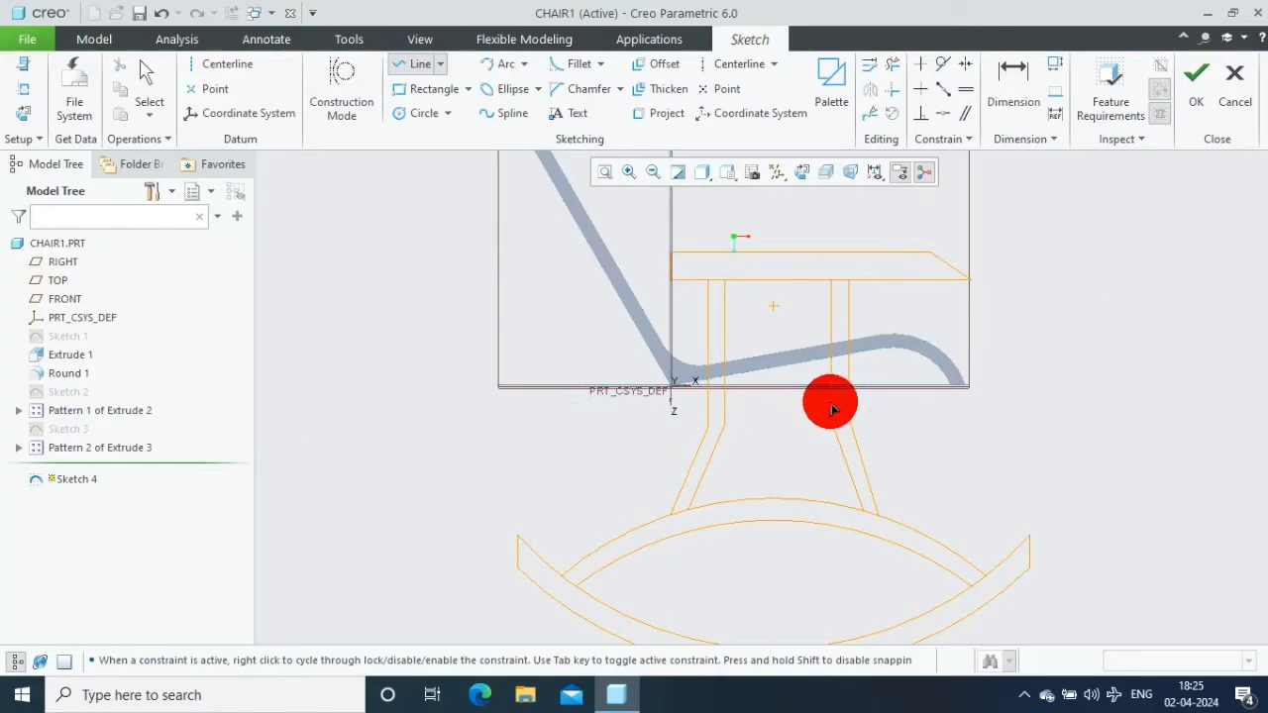
click(828, 401)
click(726, 424)
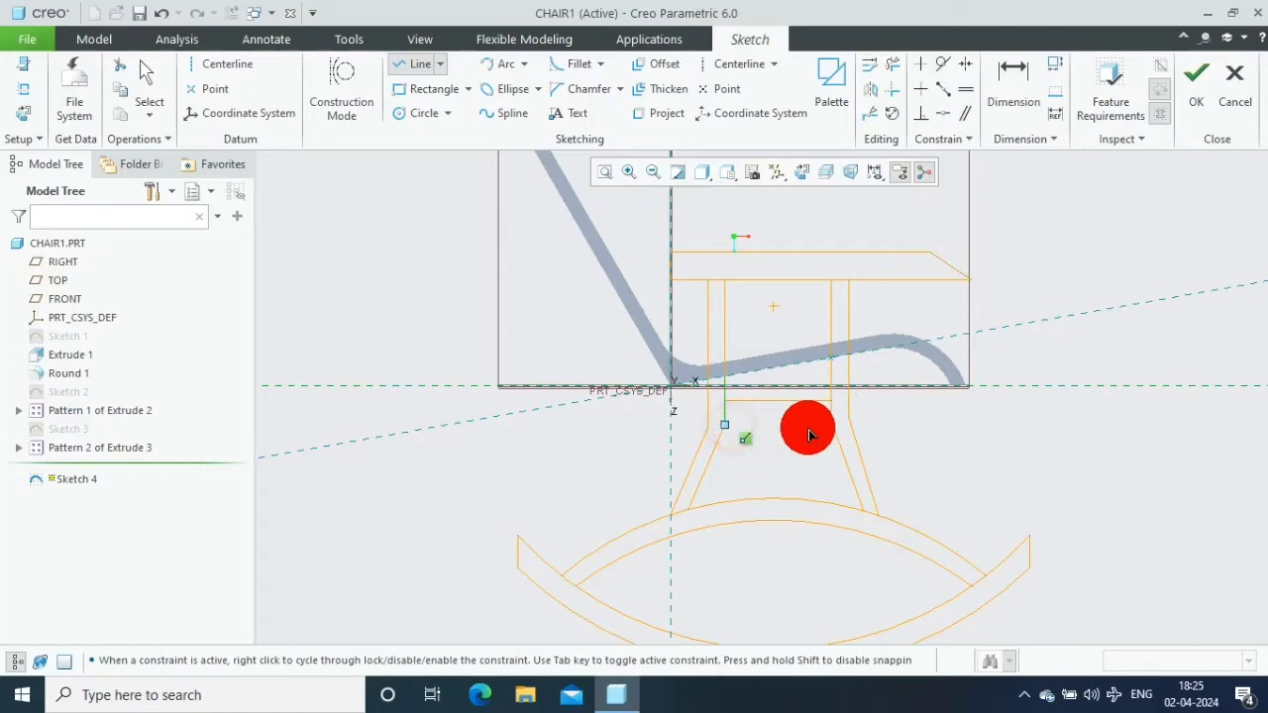
middle_click(833, 426)
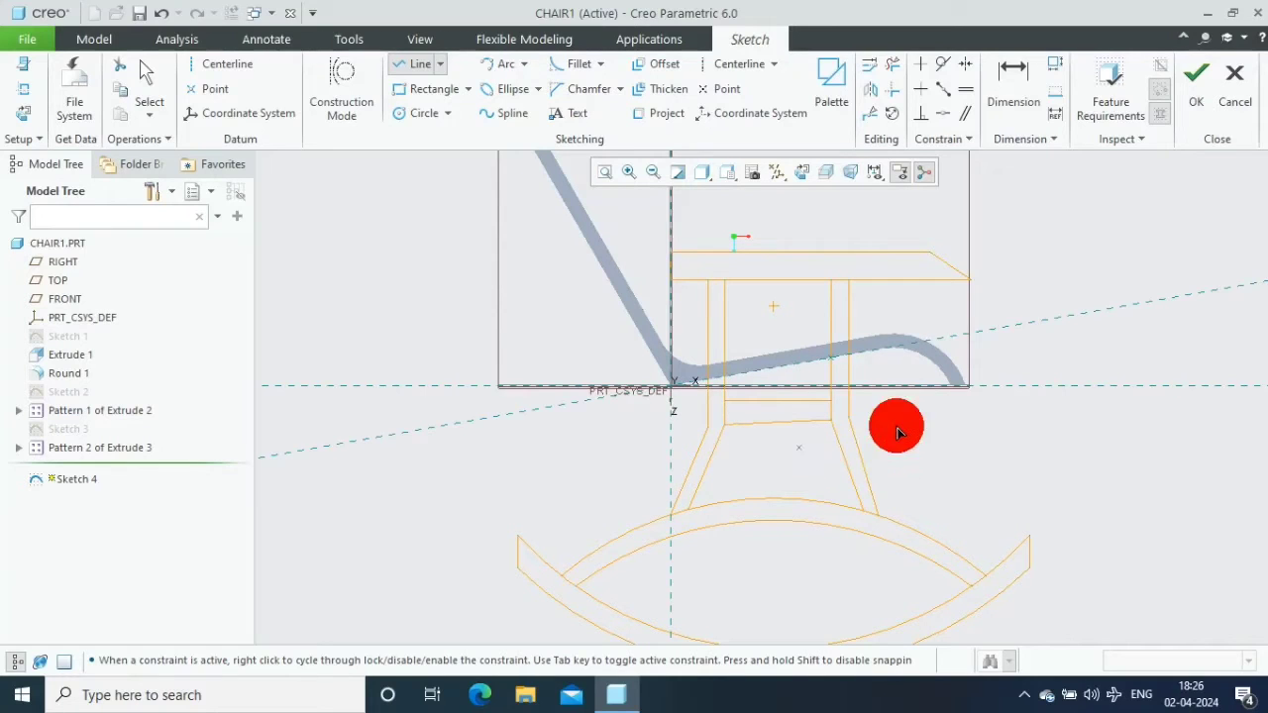
middle_click(911, 354)
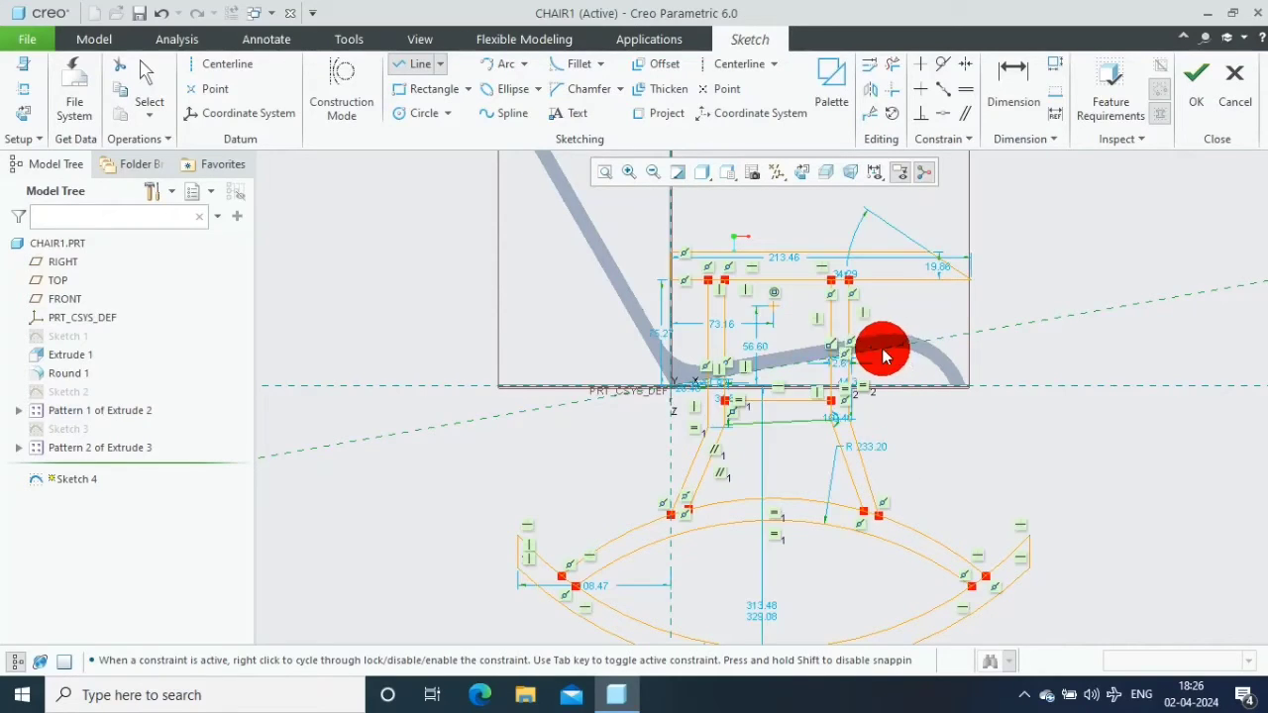
scroll(802, 416, down, 3)
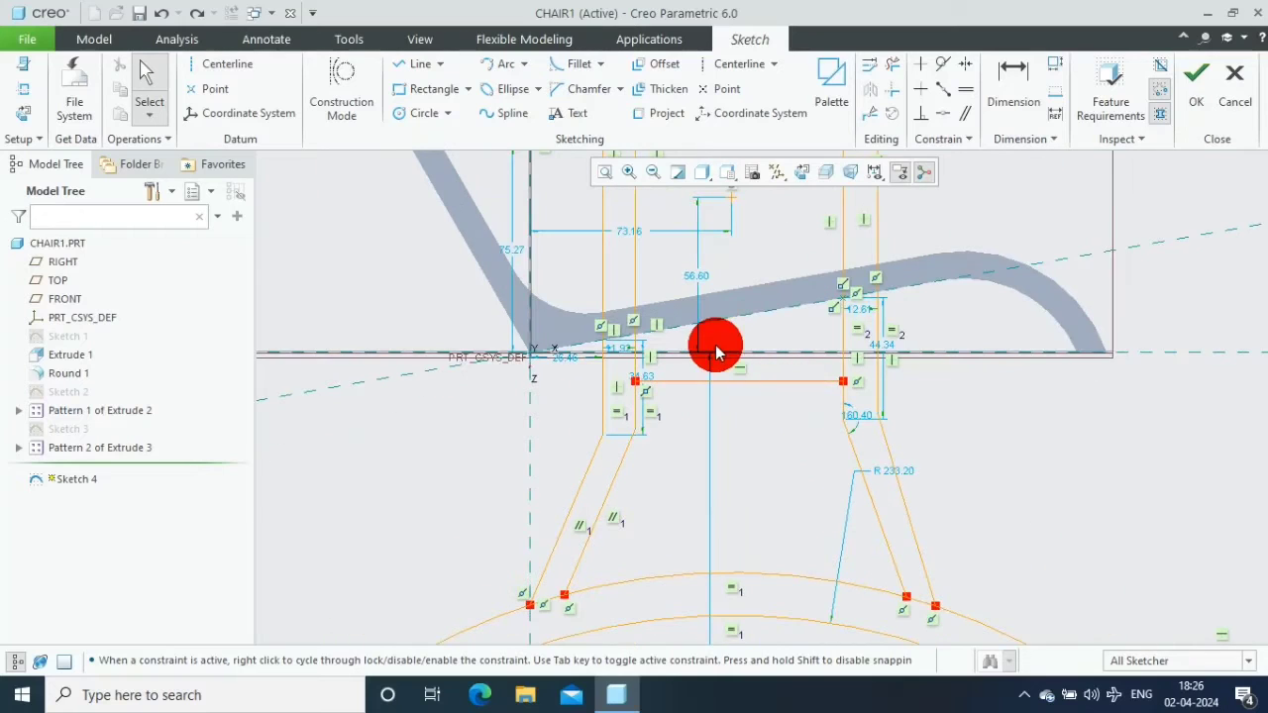
Add a crossbar line from the left leg just below the seat to the right leg
click(422, 63)
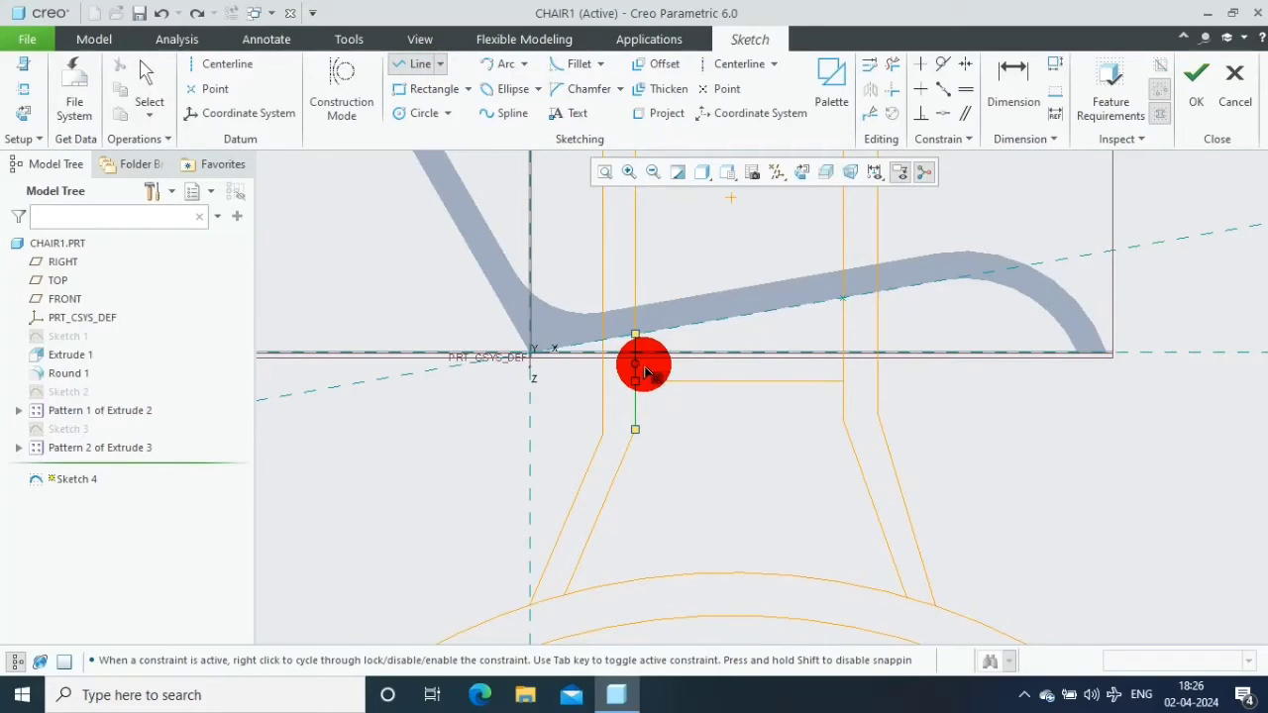
click(641, 365)
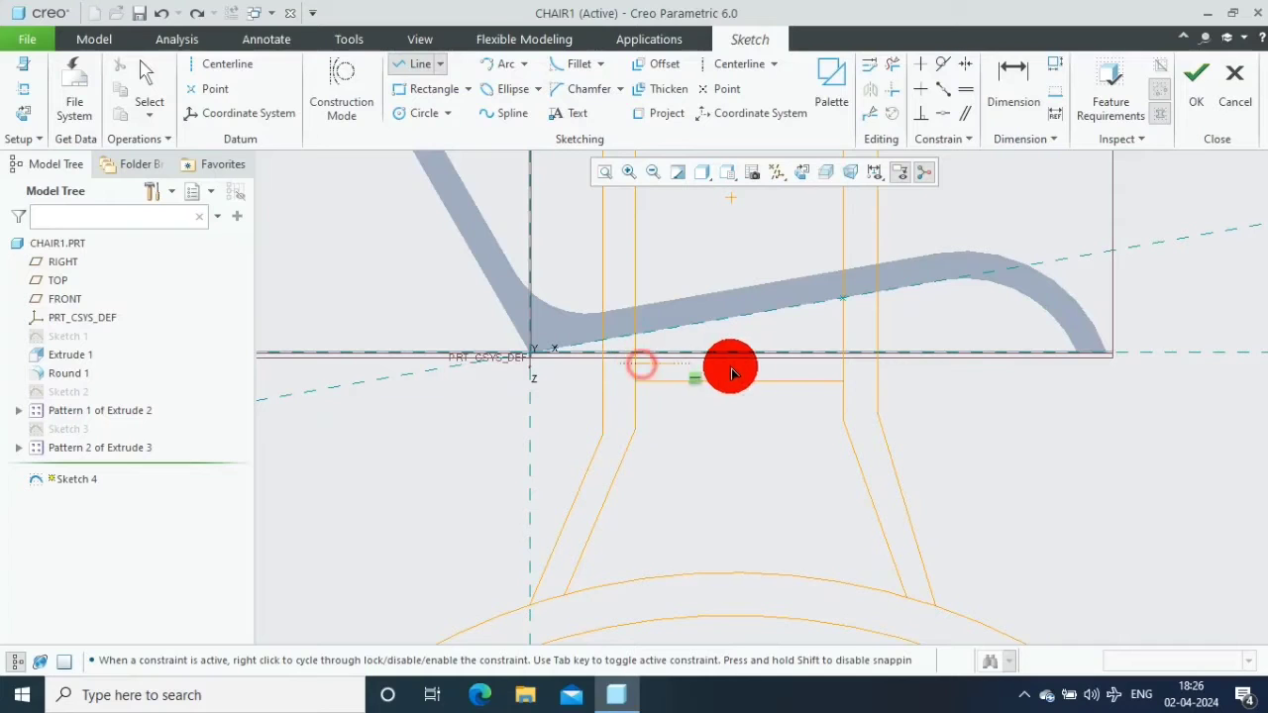
click(847, 373)
middle_click(843, 311)
scroll(863, 456, down, 2)
scroll(989, 624, down, 2)
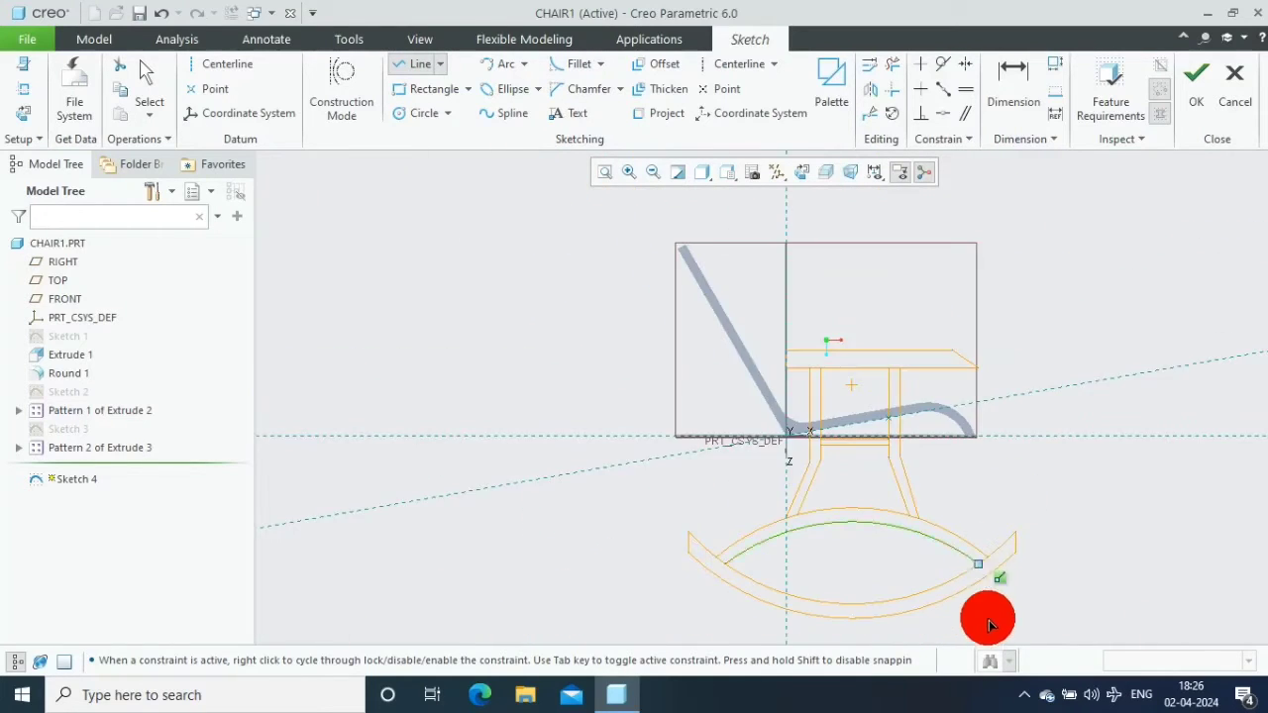
scroll(989, 624, up, 2)
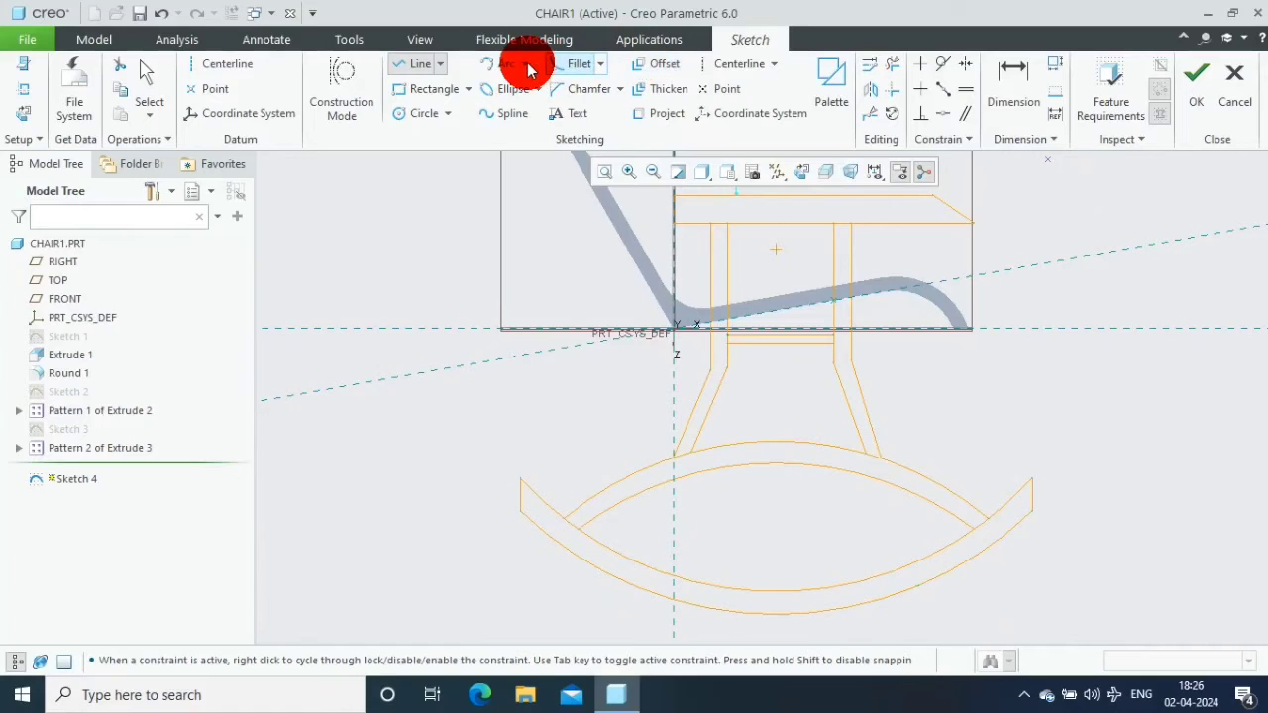
Trim the left rocker arc overlaps and the extra slanted leg line with Delete Segment
click(891, 64)
scroll(573, 520, up, 2)
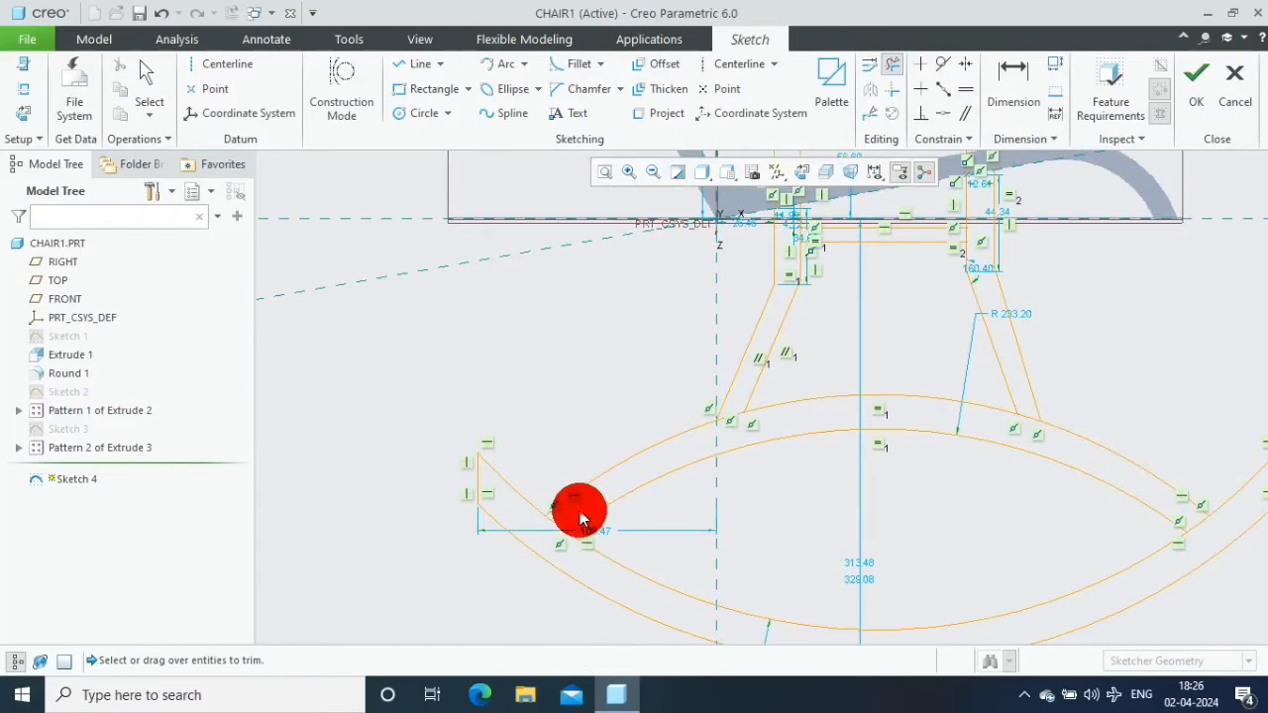
drag(581, 506, 566, 524)
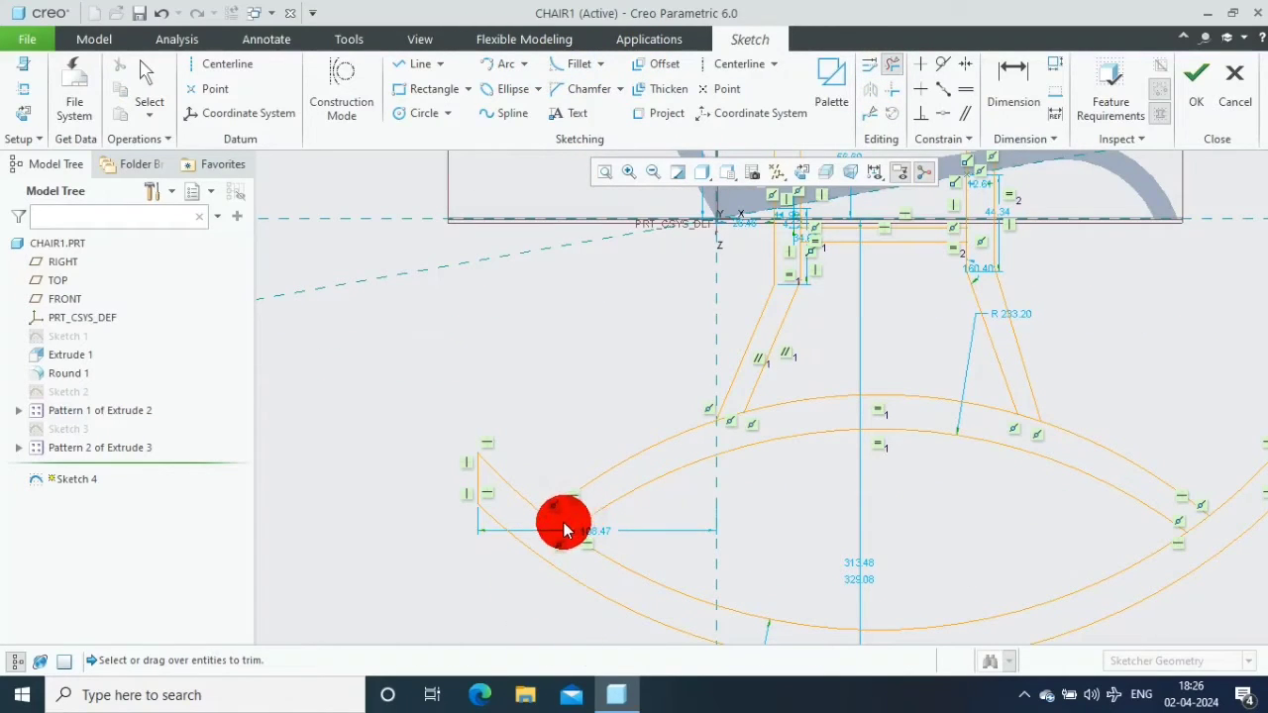
drag(649, 502, 723, 436)
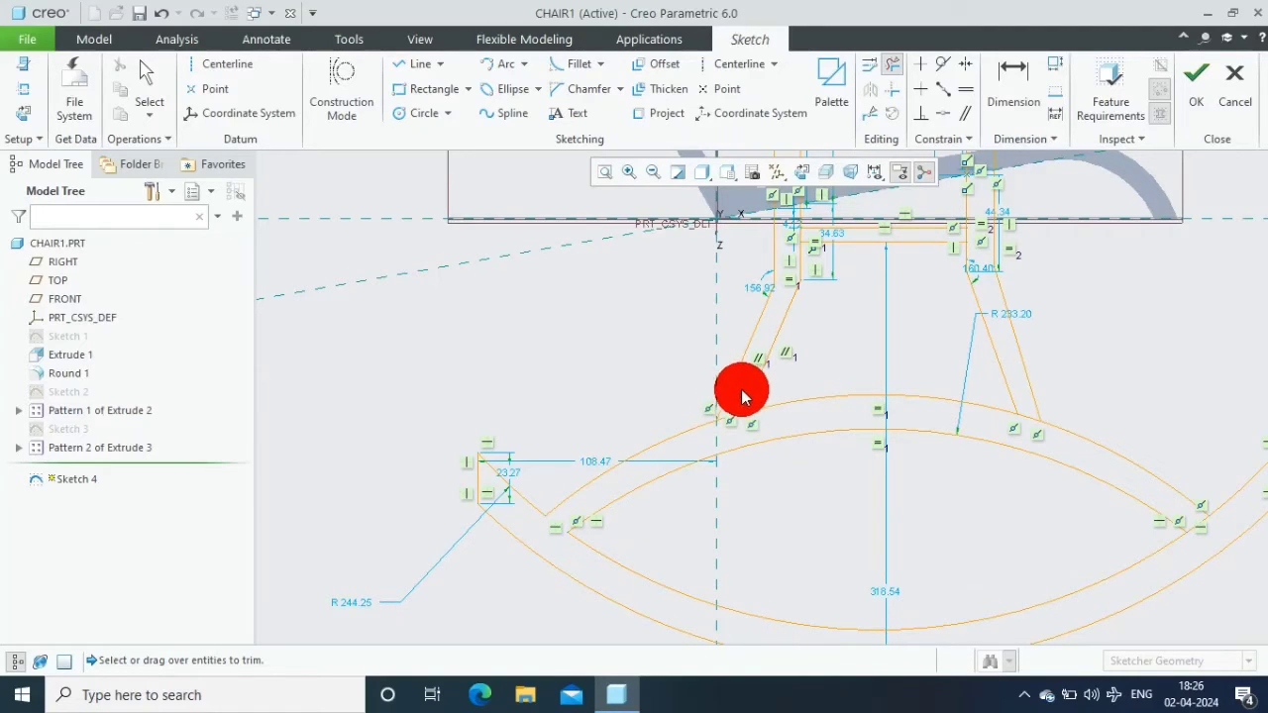
drag(743, 390, 736, 424)
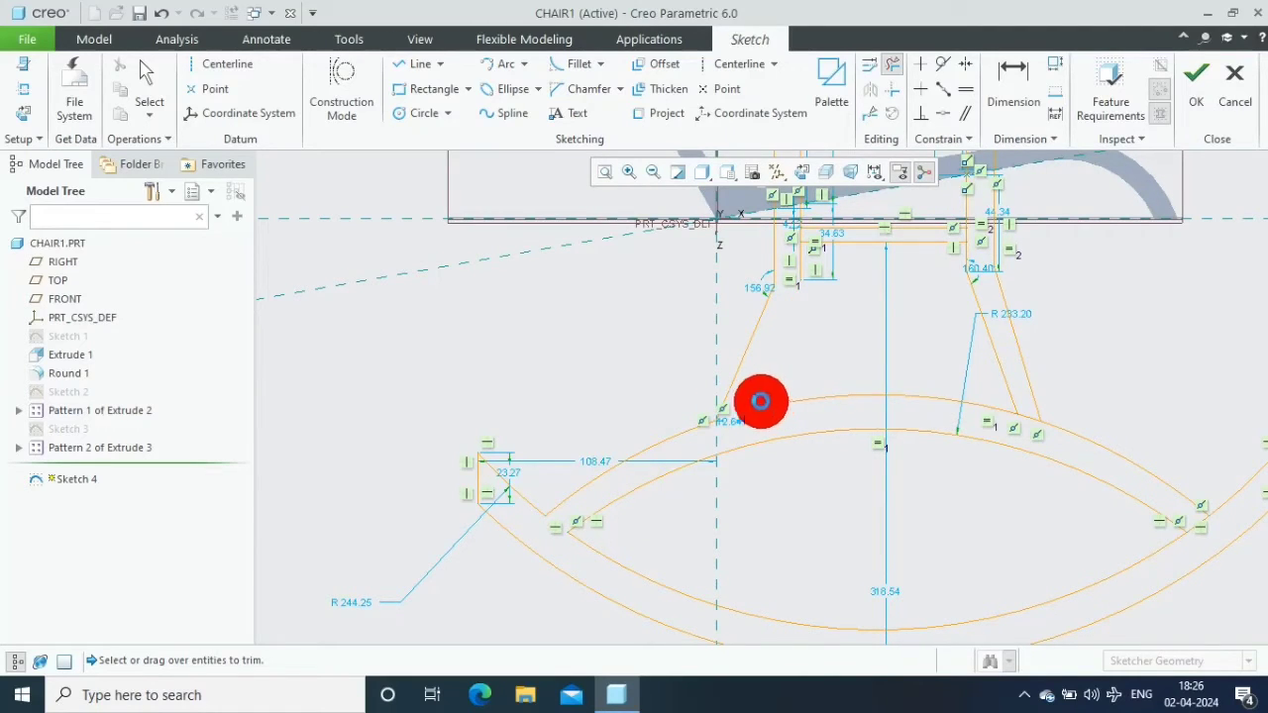
scroll(759, 428, down, 2)
Trim the right-side overlap where the rocker arcs intersect
click(711, 411)
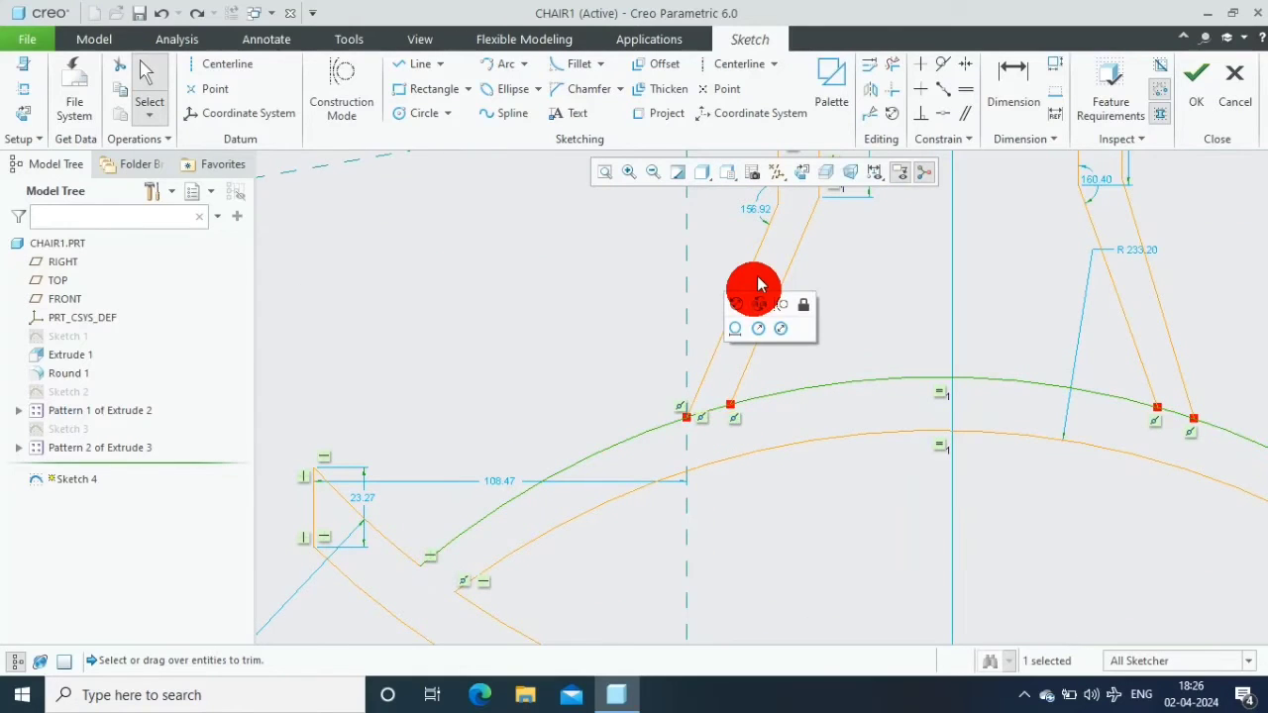
click(891, 63)
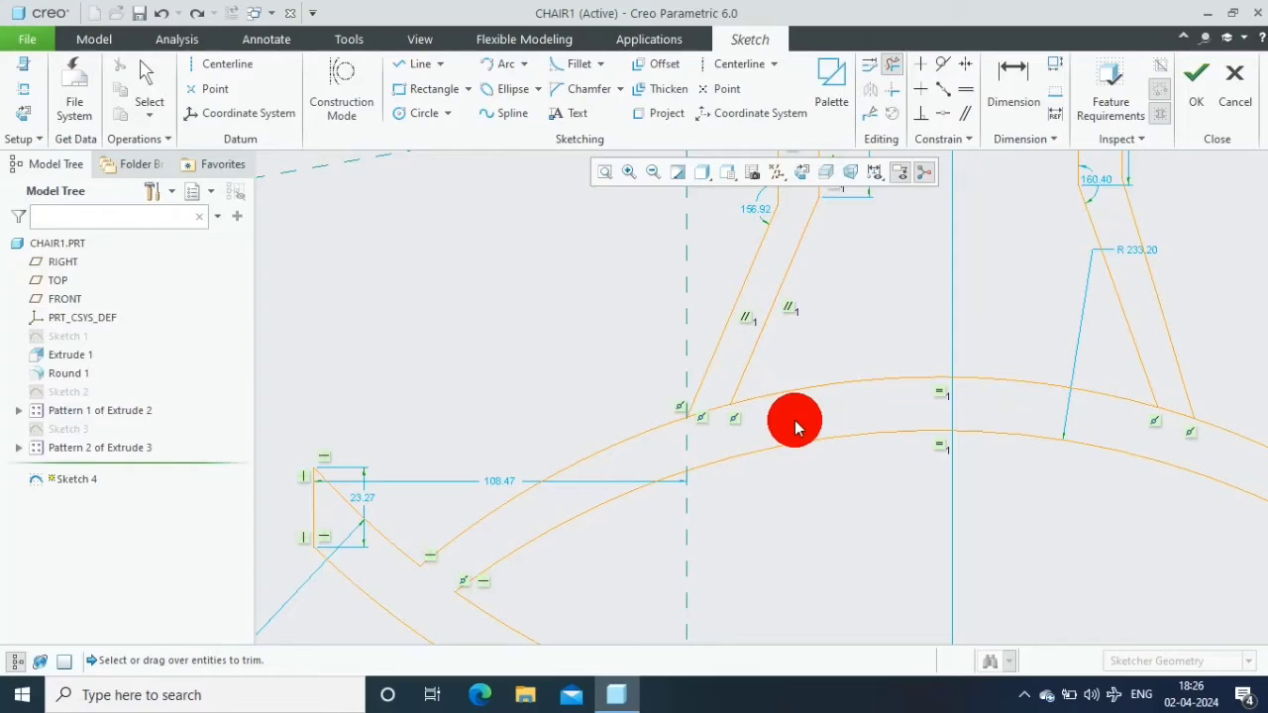
scroll(872, 421, up, 3)
scroll(1000, 396, down, 4)
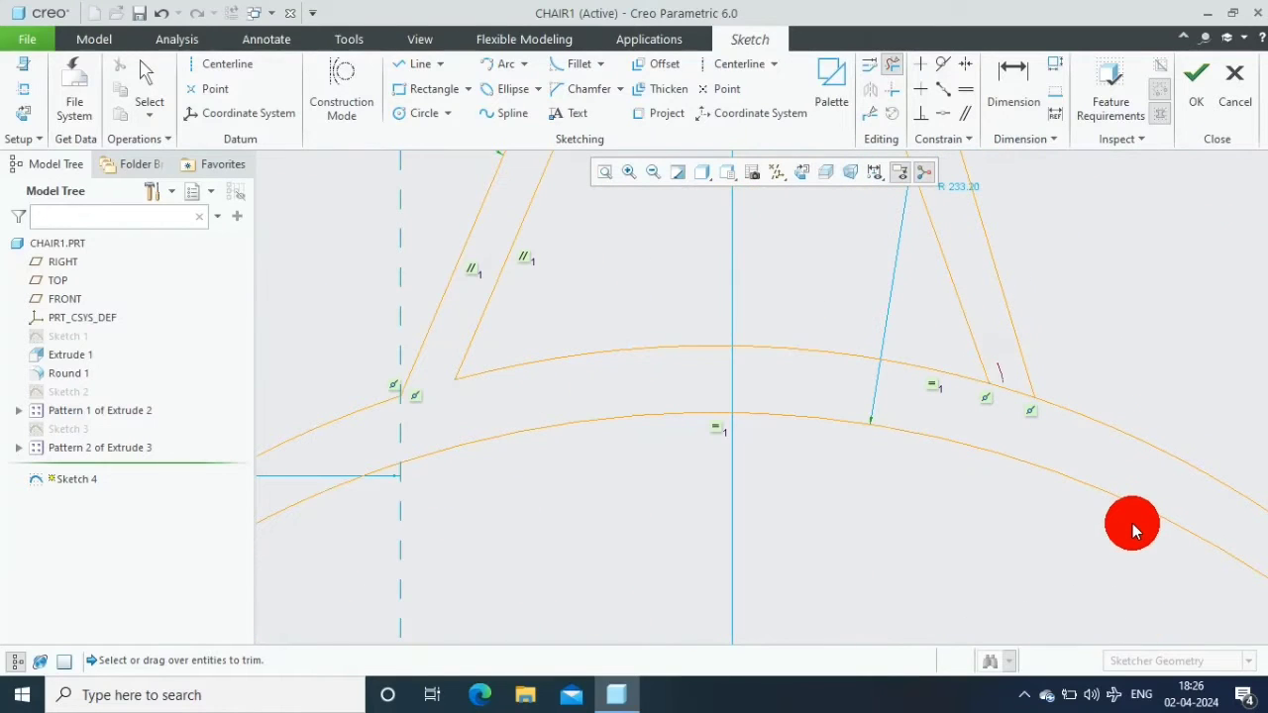
scroll(1132, 523, up, 2)
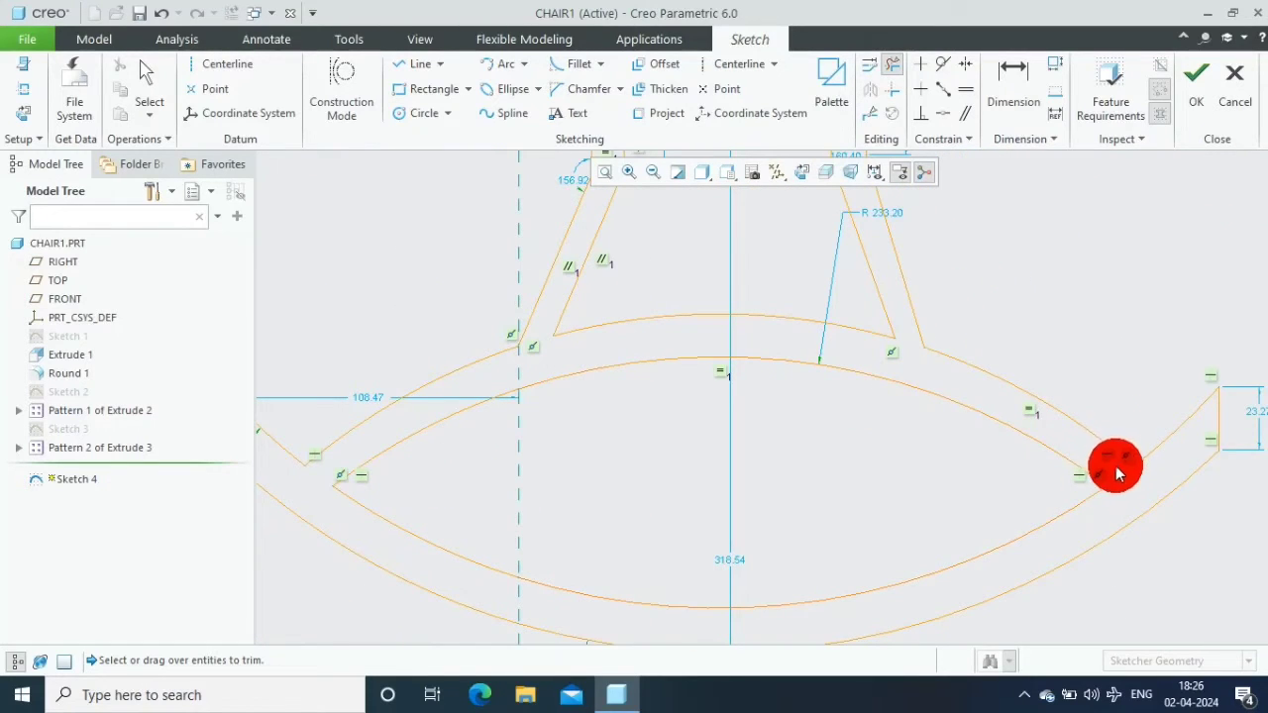
drag(1104, 477, 1123, 499)
scroll(1090, 533, up, 2)
scroll(934, 331, down, 2)
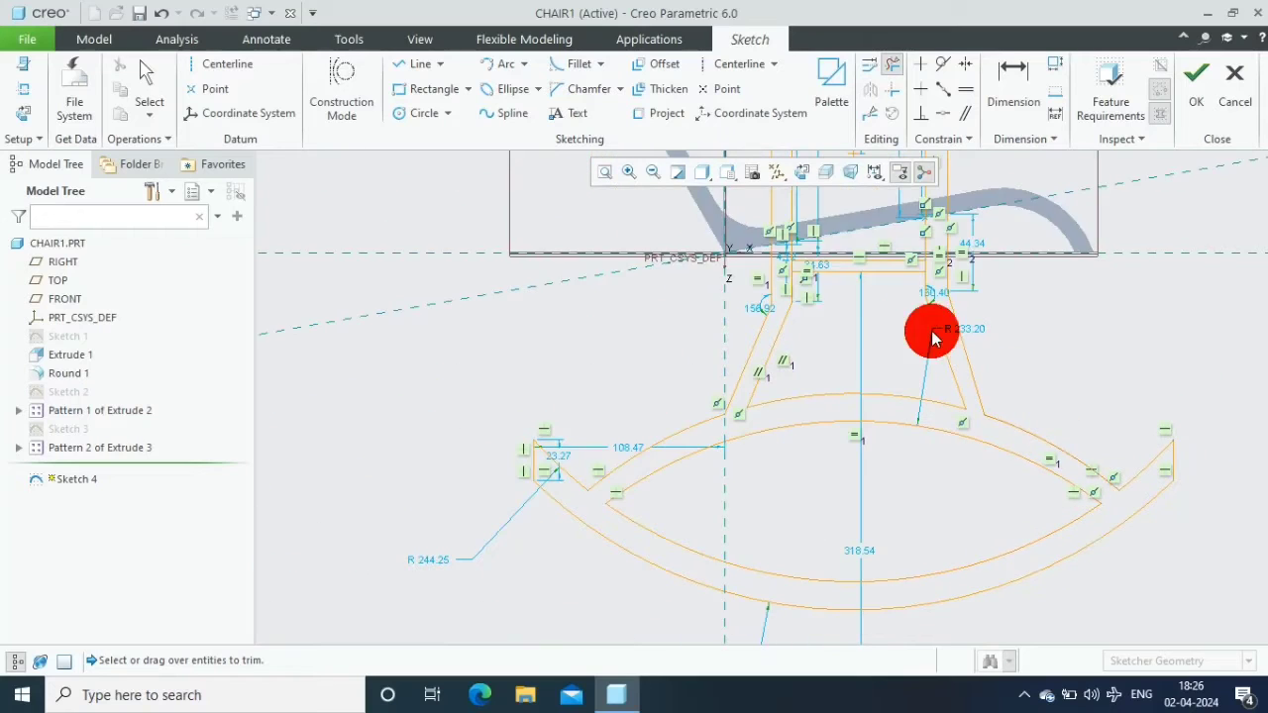
scroll(821, 257, down, 2)
scroll(821, 257, down, 2)
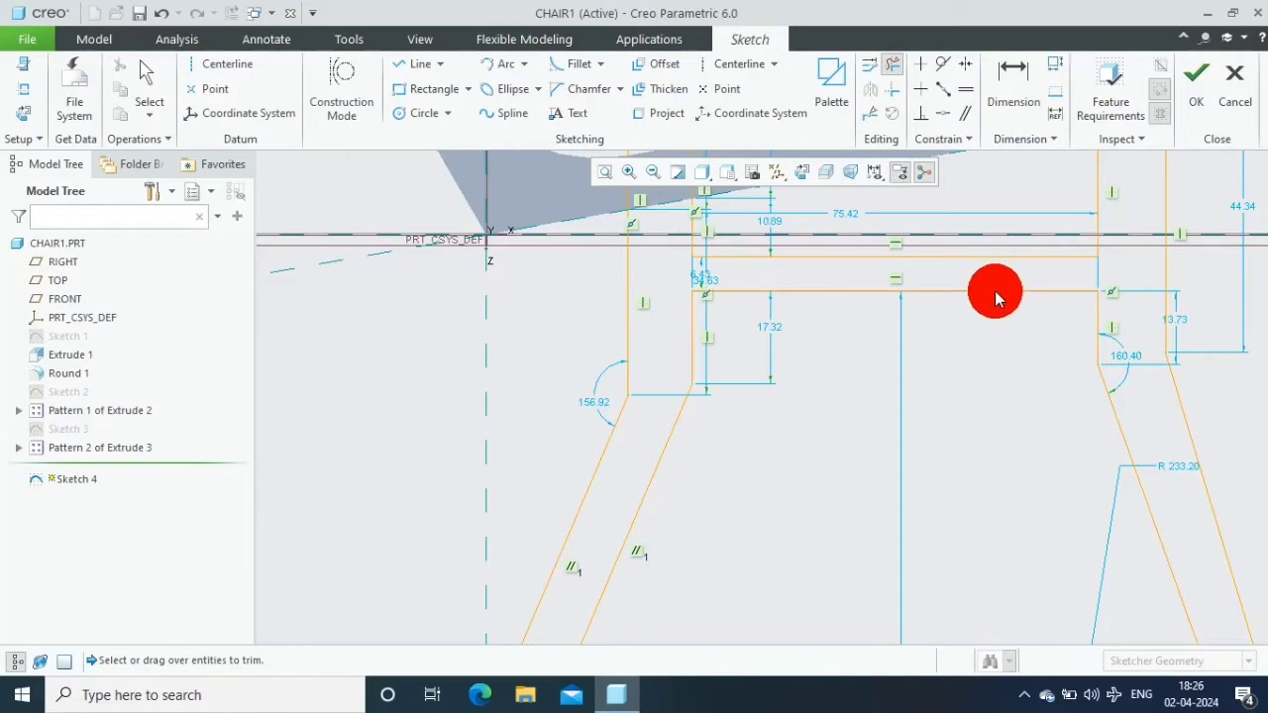
scroll(990, 303, up, 3)
scroll(1027, 194, down, 2)
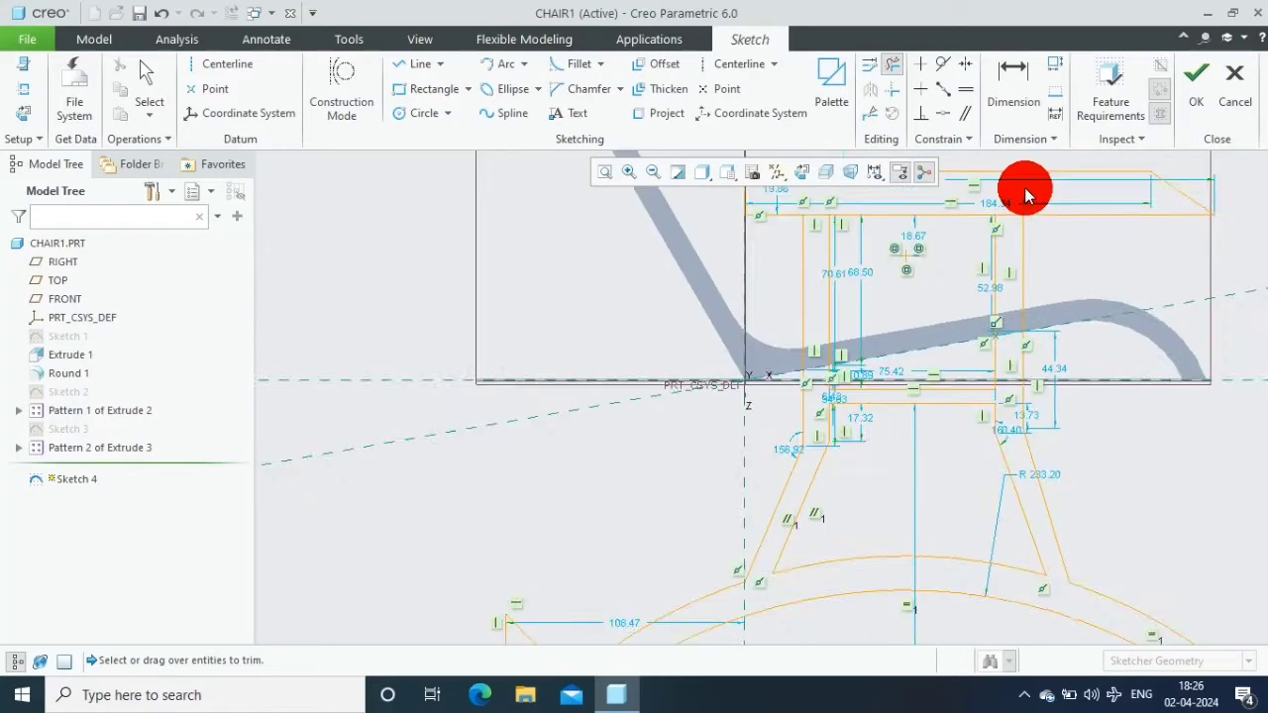
scroll(1028, 194, down, 2)
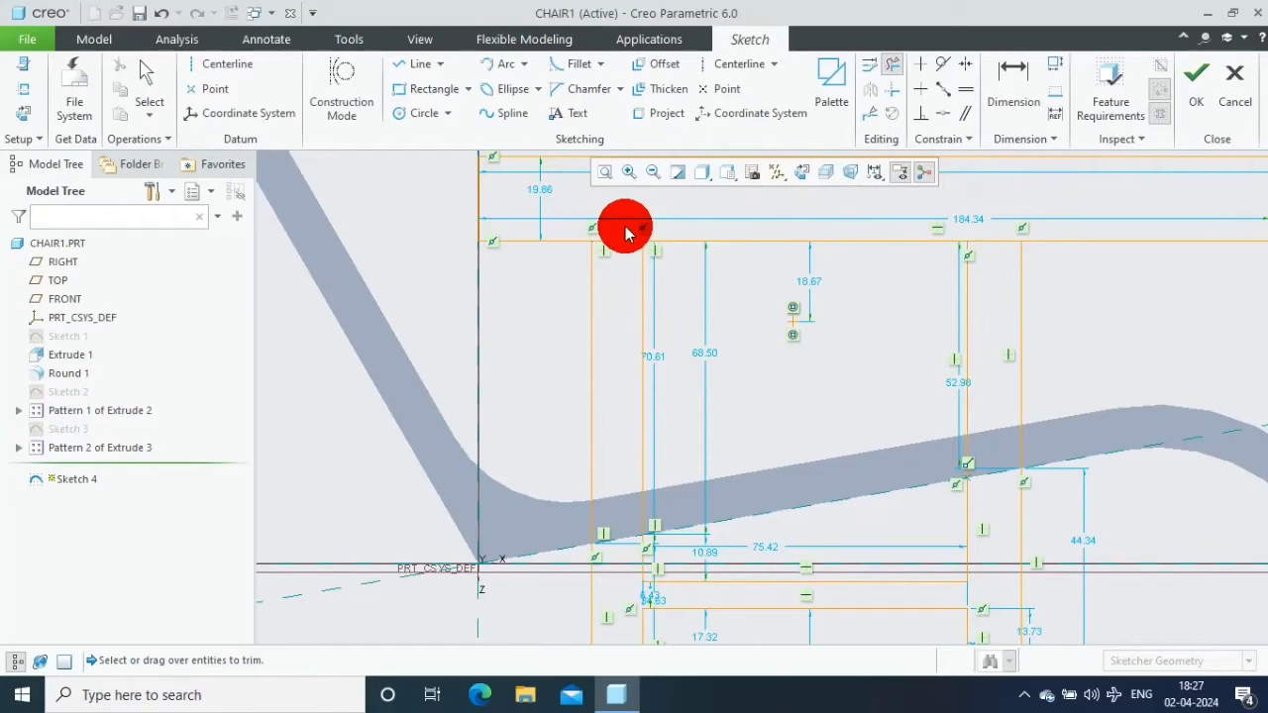
scroll(887, 362, up, 2)
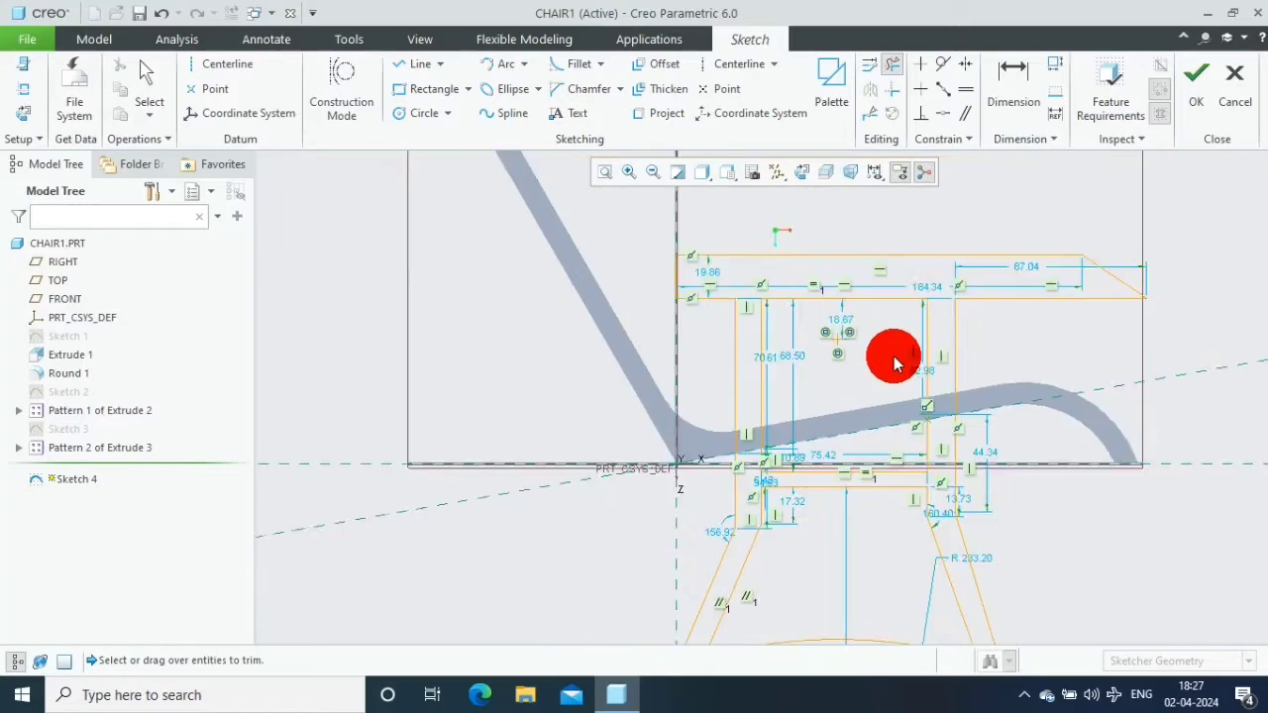
scroll(996, 476, up, 2)
scroll(1075, 615, up, 1)
scroll(1165, 625, down, 1)
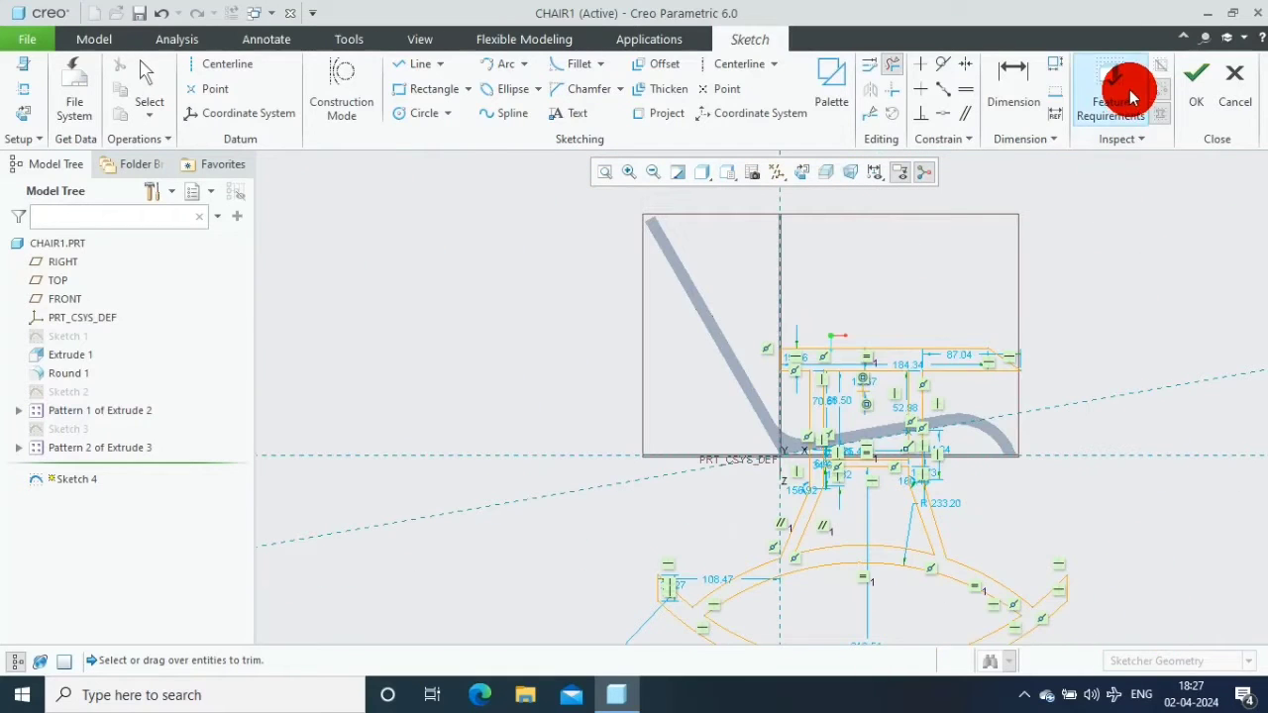
Verify the closed section in Feature Requirements and accept Sketch 4
click(1133, 96)
click(657, 428)
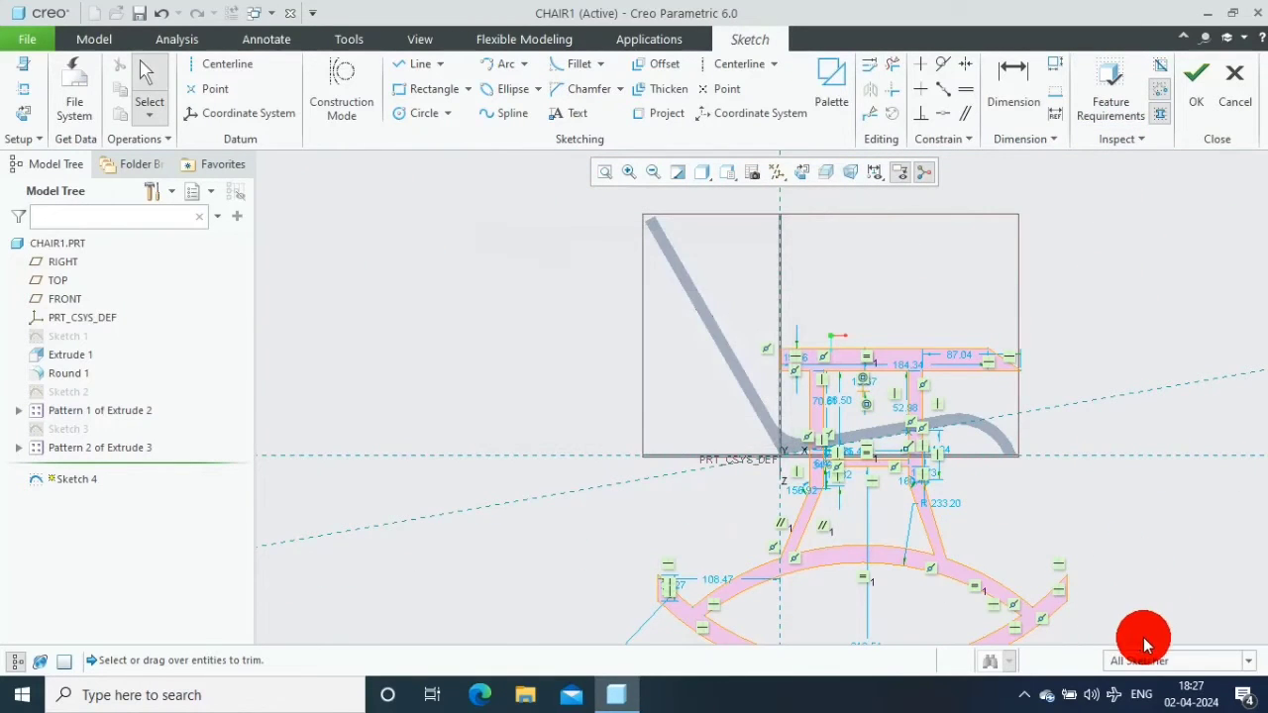
scroll(1130, 623, down, 2)
scroll(1127, 614, up, 1)
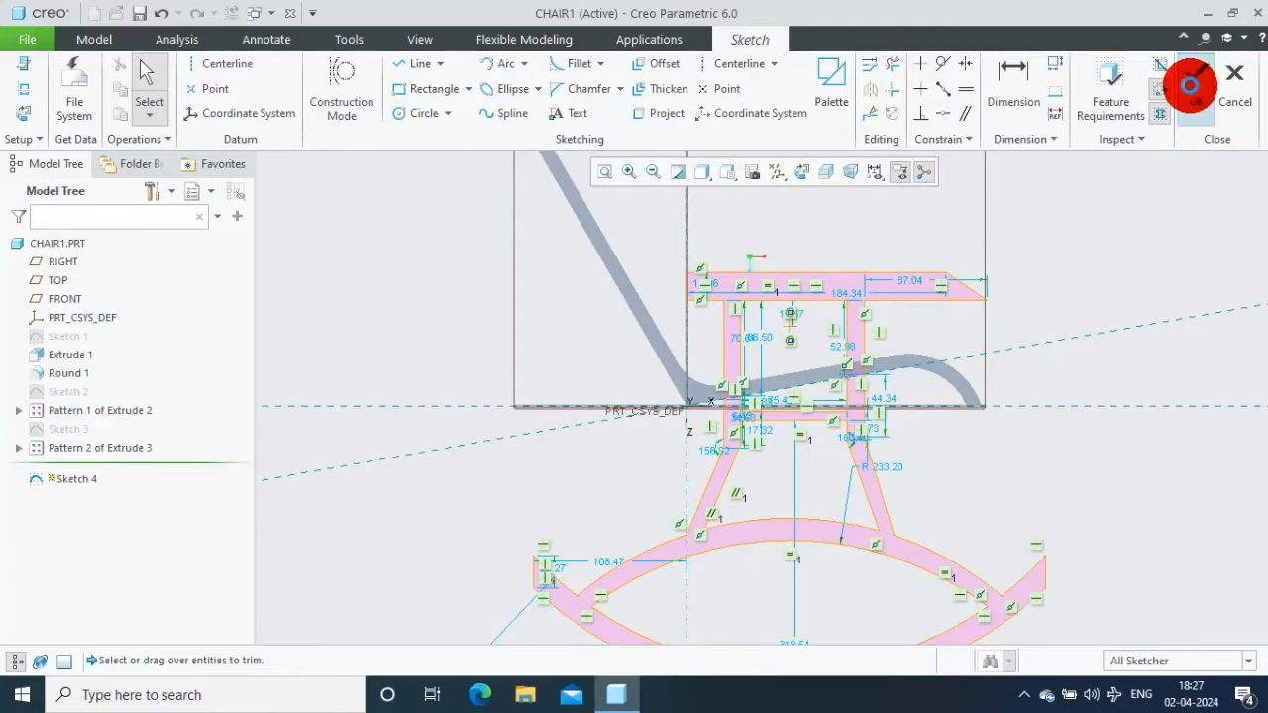
click(1192, 87)
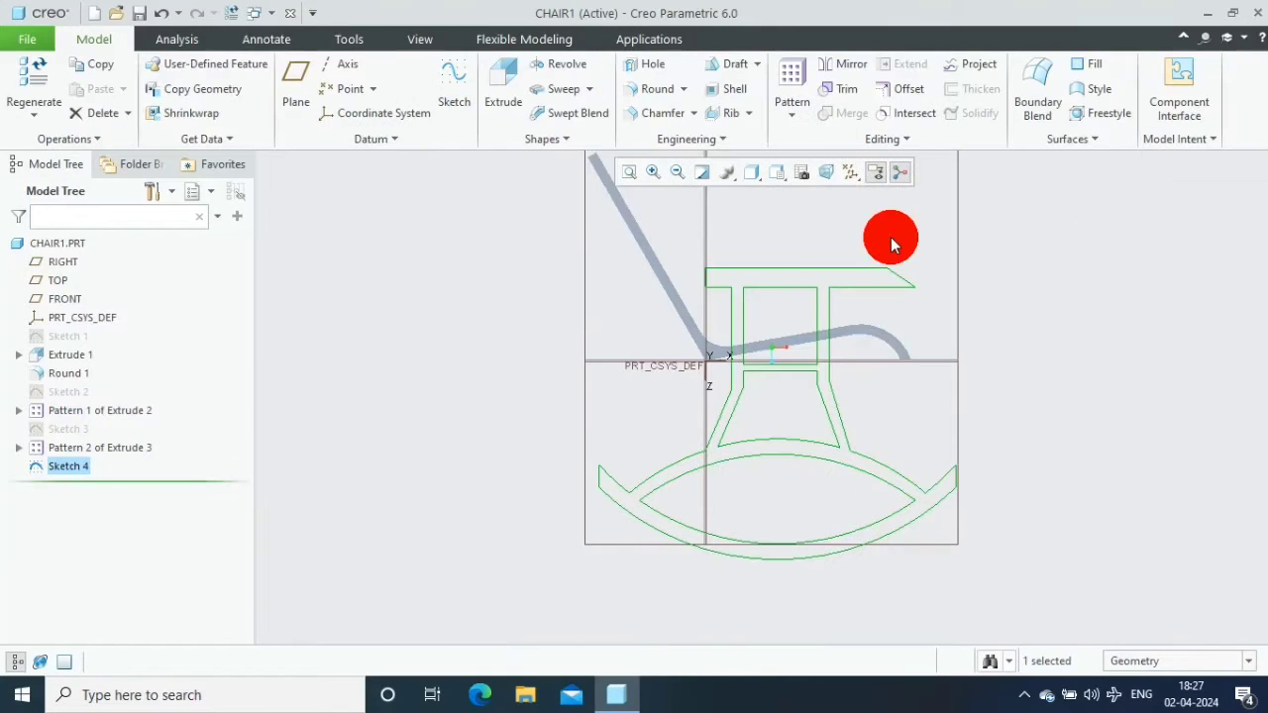
Extrude Sketch 4 to a depth of 12, correcting from 10, creating Extrude 3
click(510, 127)
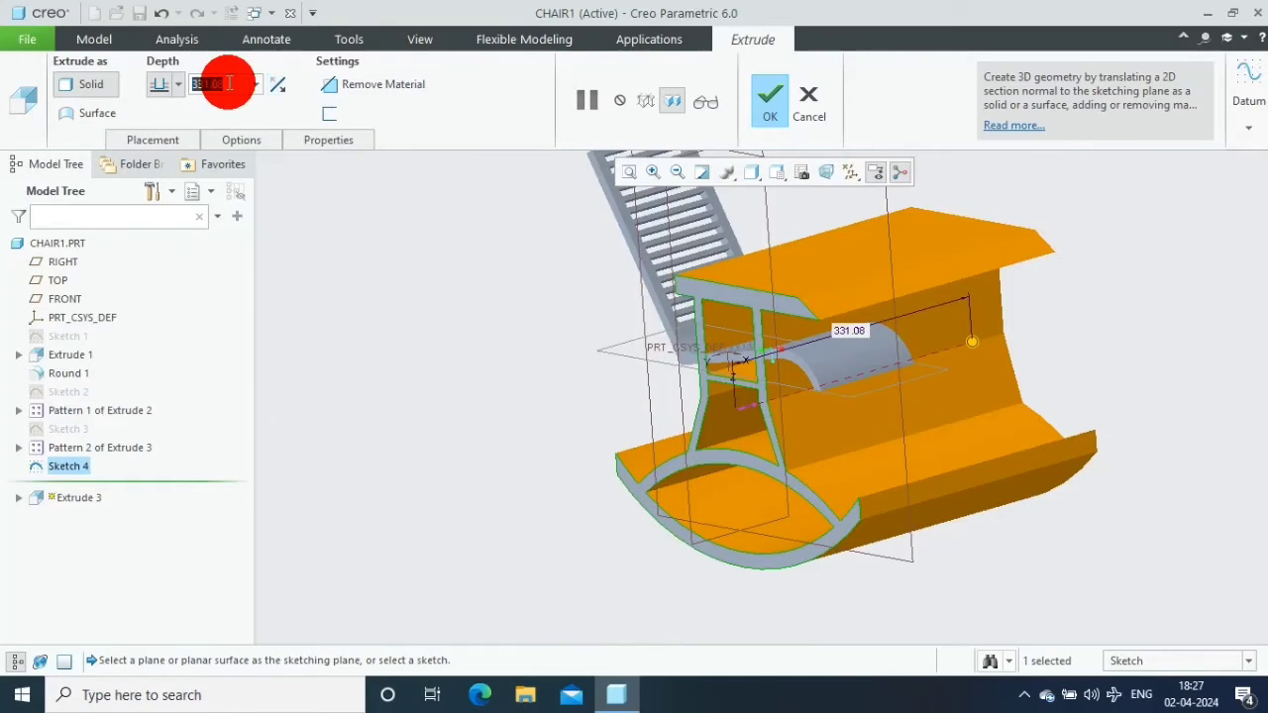
text(1)
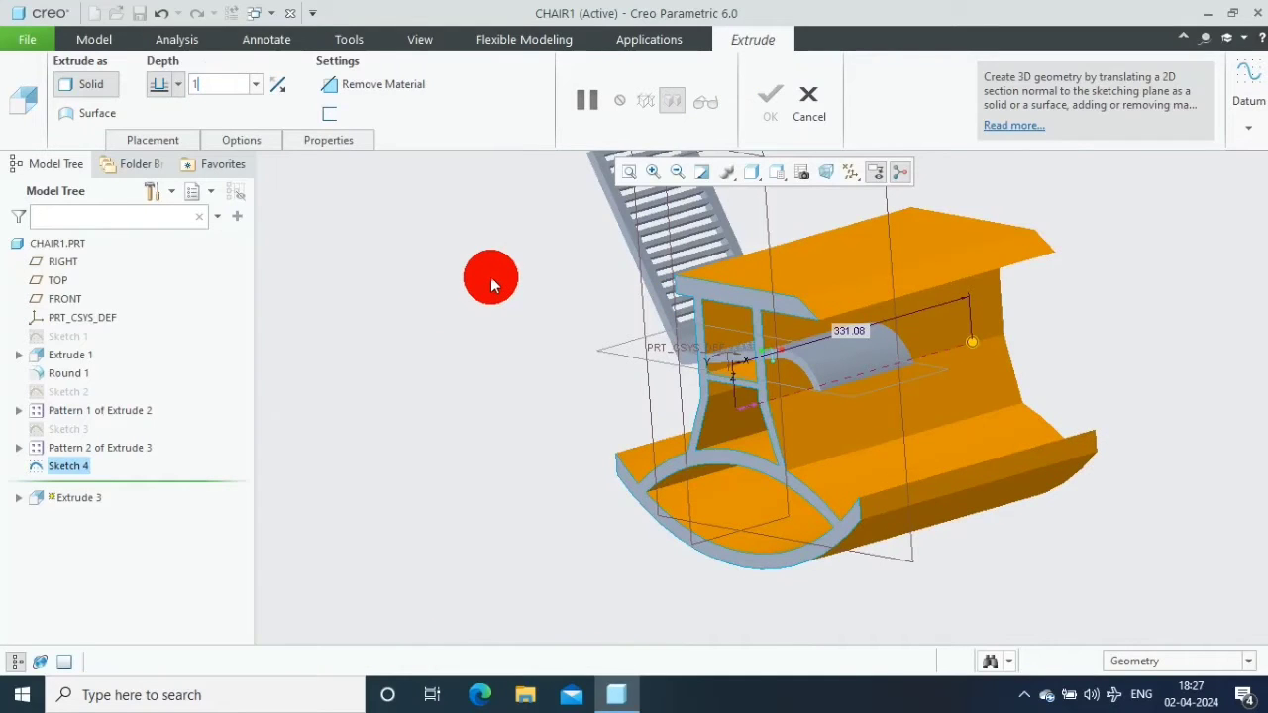
text(0)
key(Return)
mouse_move(535, 317)
middle_down()
mouse_move(502, 400)
mouse_move(518, 357)
mouse_move(602, 328)
mouse_move(594, 340)
mouse_move(601, 320)
mouse_move(539, 359)
mouse_move(578, 346)
mouse_move(578, 320)
mouse_move(582, 330)
middle_up()
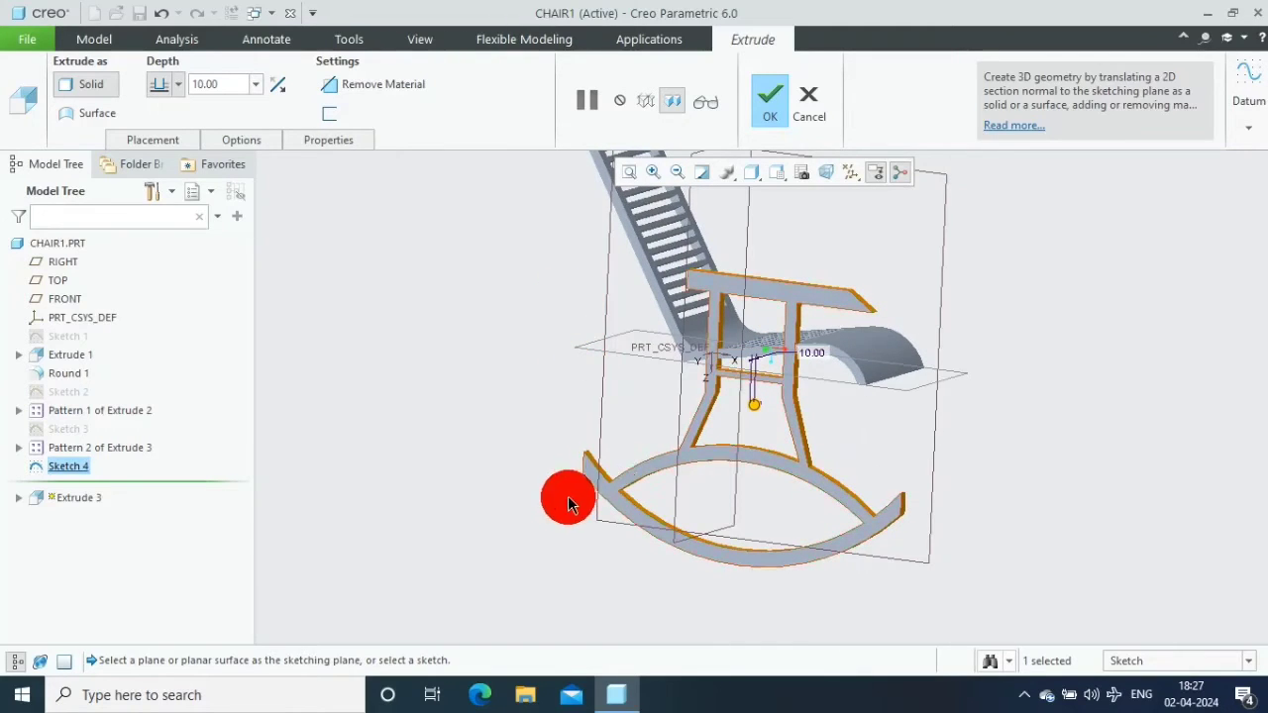
mouse_move(568, 495)
middle_down()
mouse_move(612, 487)
mouse_move(573, 498)
mouse_move(555, 466)
middle_up()
double_click(238, 84)
text(12)
click(773, 99)
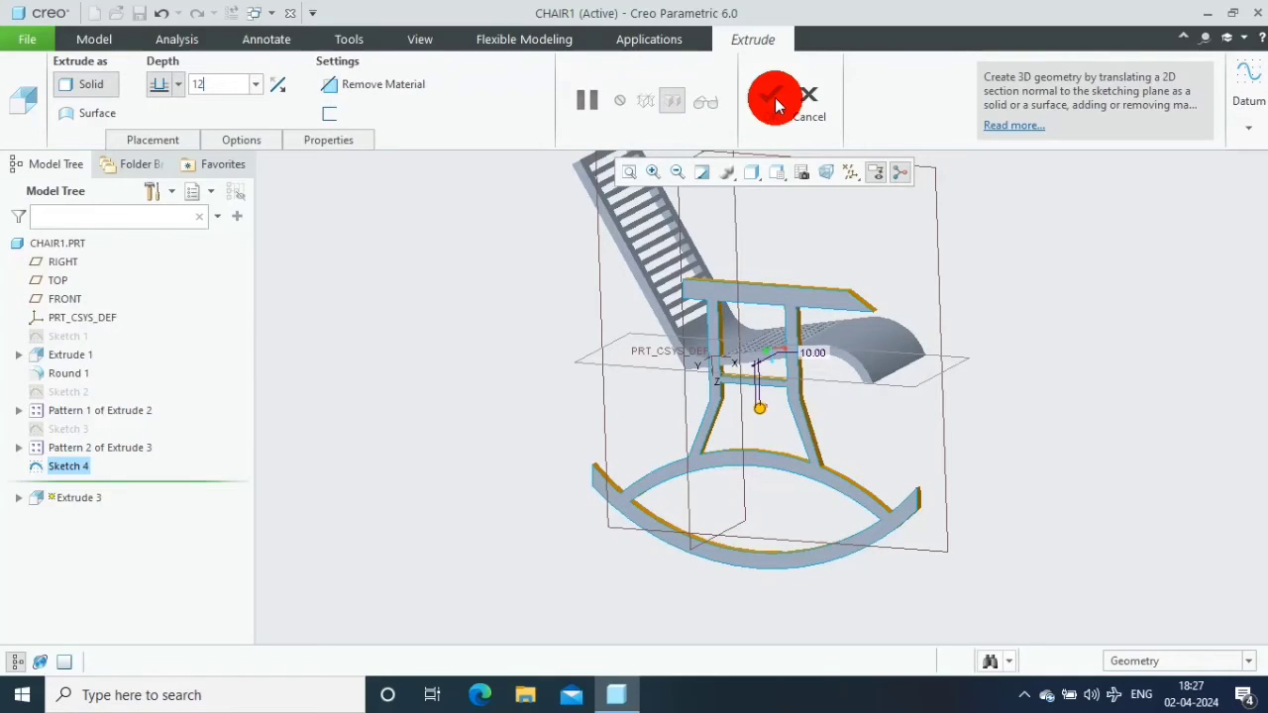
mouse_move(985, 311)
middle_down()
mouse_move(1040, 387)
mouse_move(1042, 376)
middle_up()
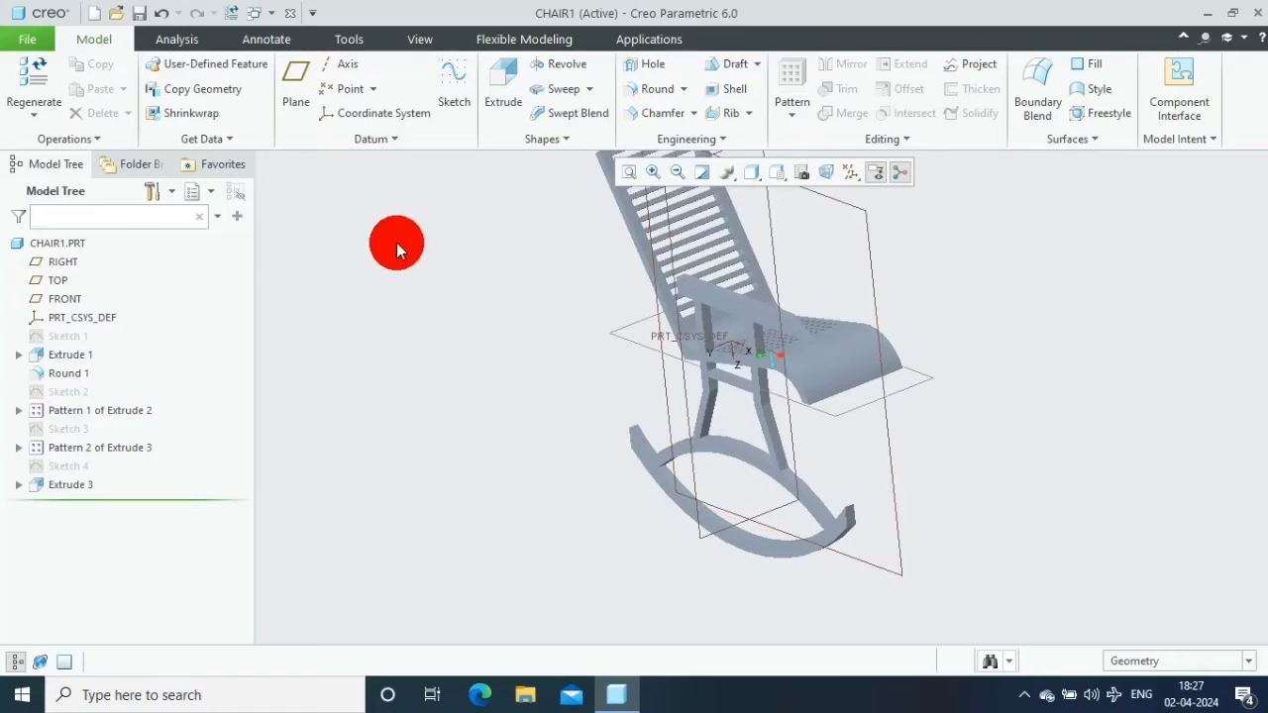
Mirror the Extrude 3 side frame across the TOP datum plane as Mirror 1
middle_drag(757, 319, 607, 365)
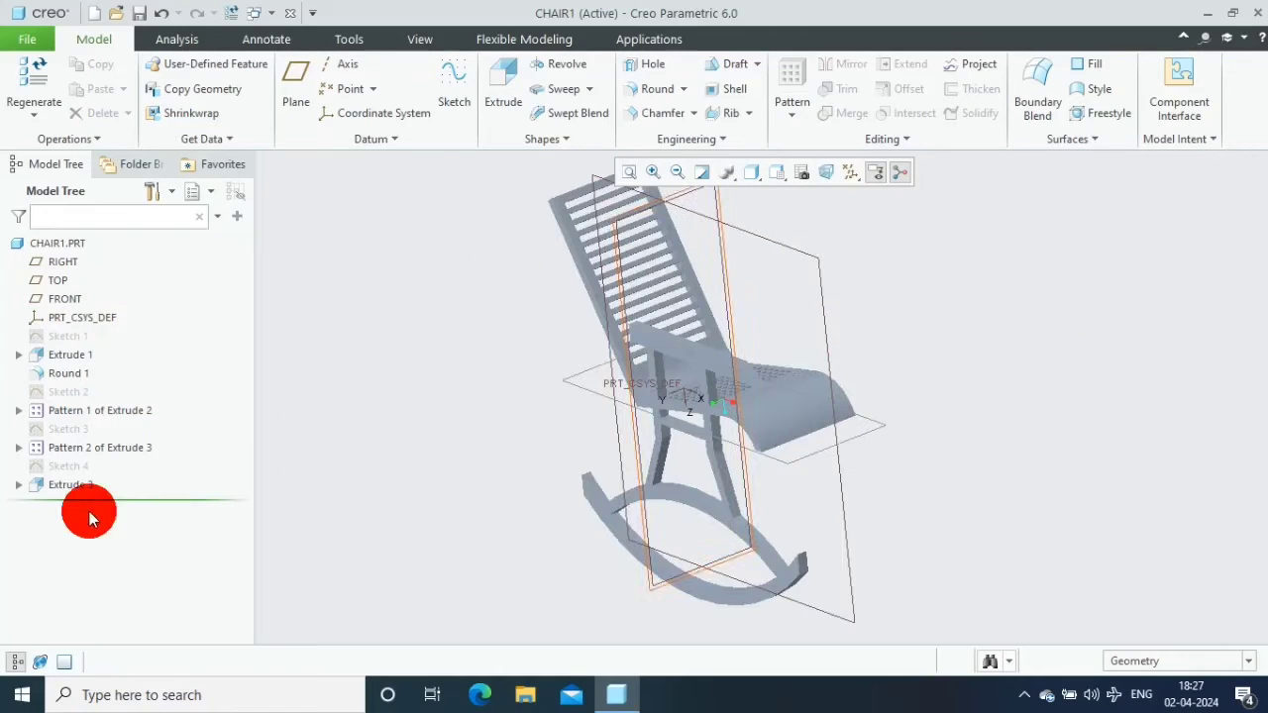
click(67, 488)
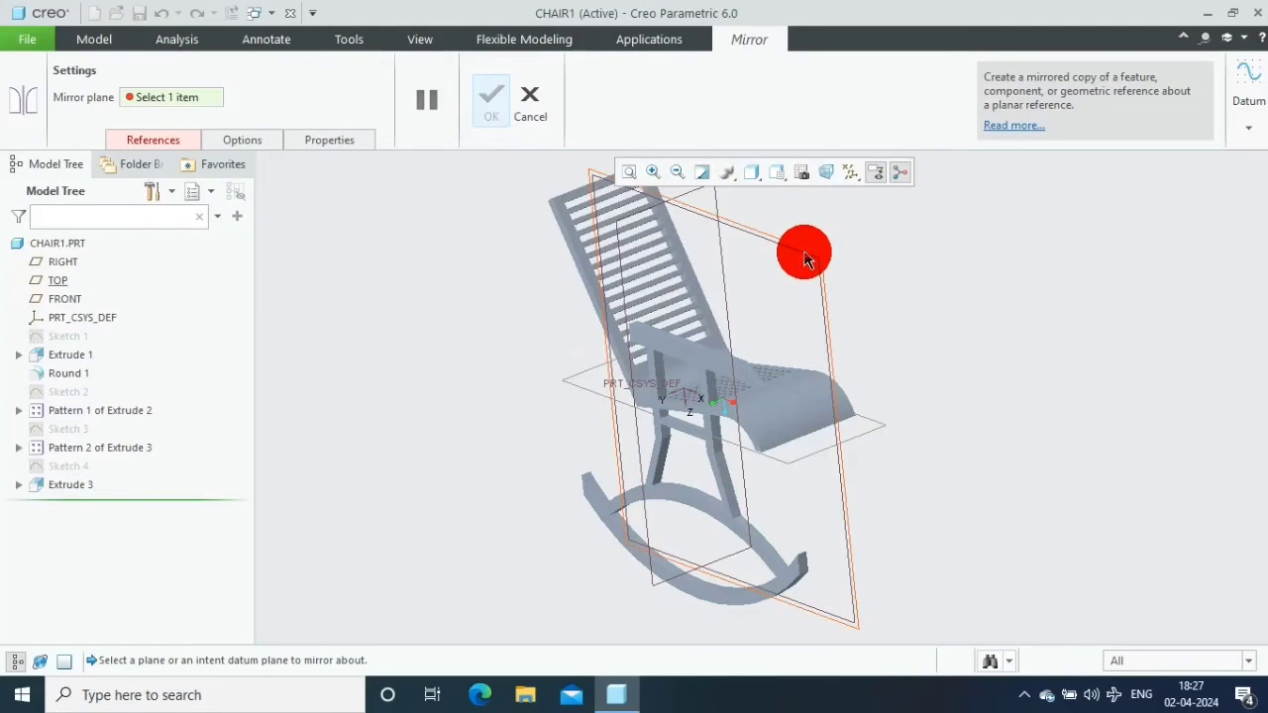
click(804, 252)
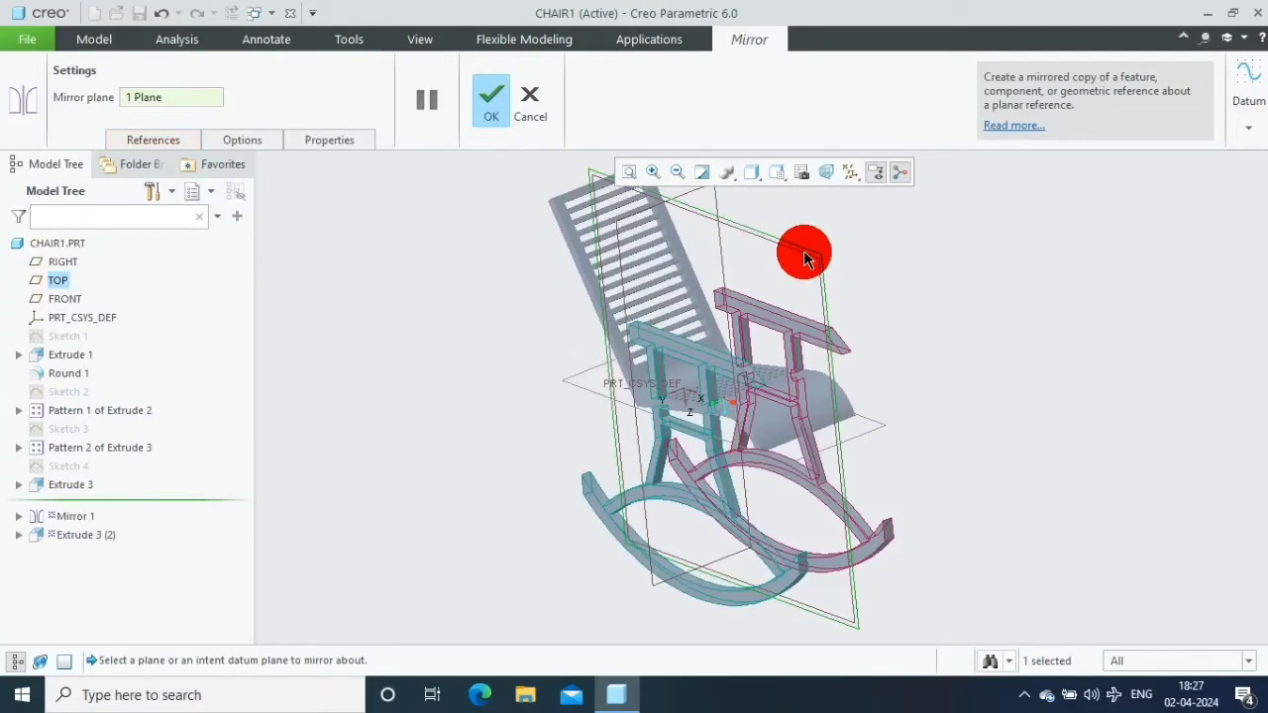
click(492, 99)
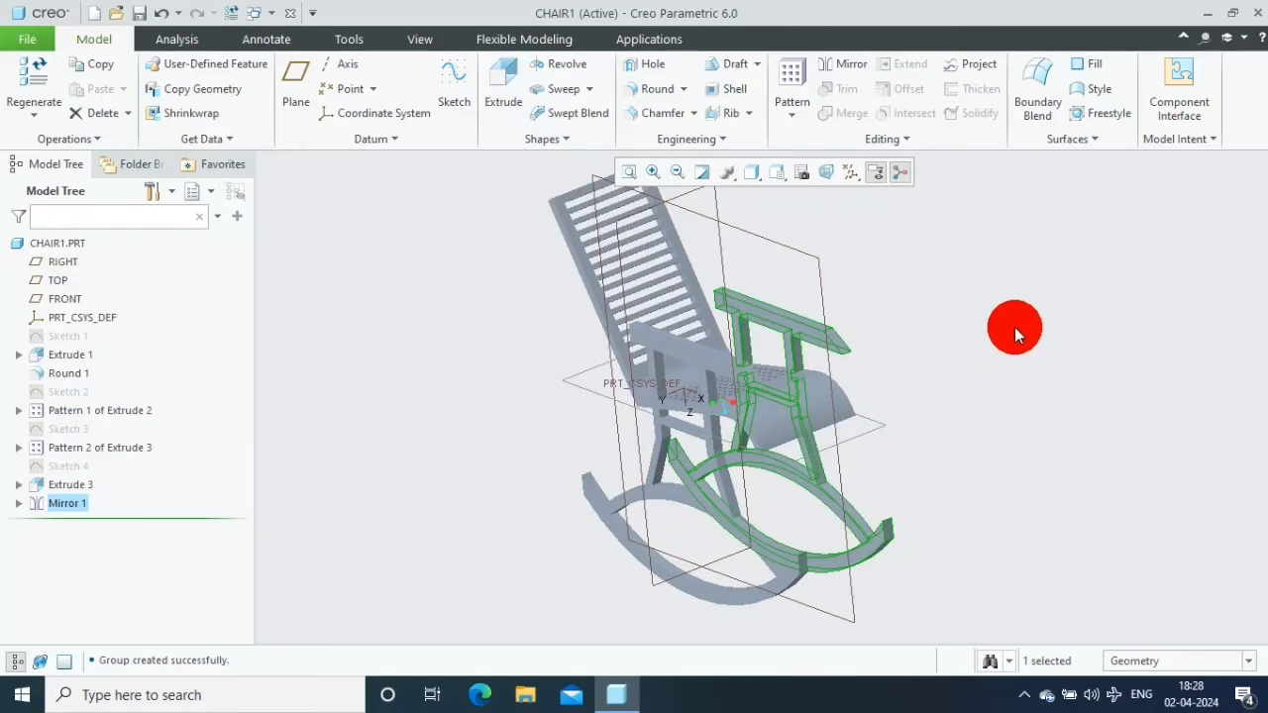
click(912, 341)
mouse_move(929, 345)
middle_down()
mouse_move(942, 402)
mouse_move(962, 363)
mouse_move(1034, 368)
mouse_move(1036, 382)
mouse_move(1011, 339)
mouse_move(1021, 351)
mouse_move(937, 357)
mouse_move(942, 376)
mouse_move(1032, 261)
middle_up()
scroll(1033, 259, down, 2)
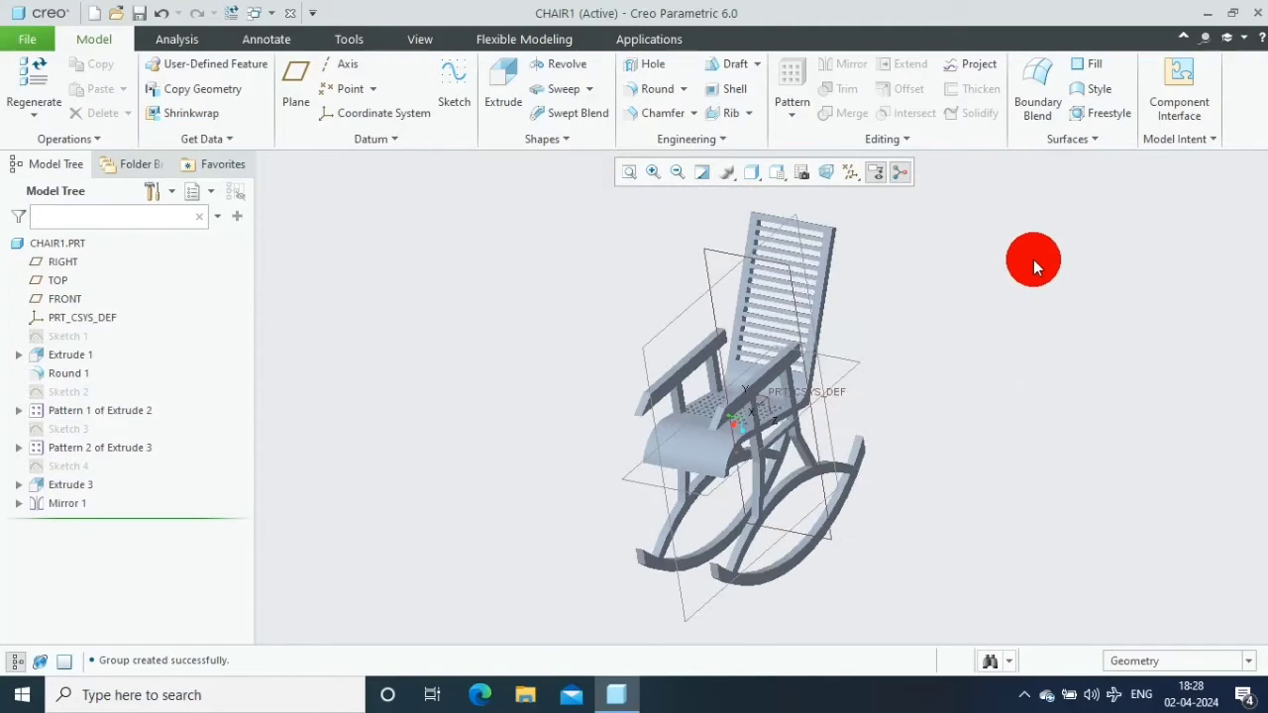
scroll(1024, 317, up, 1)
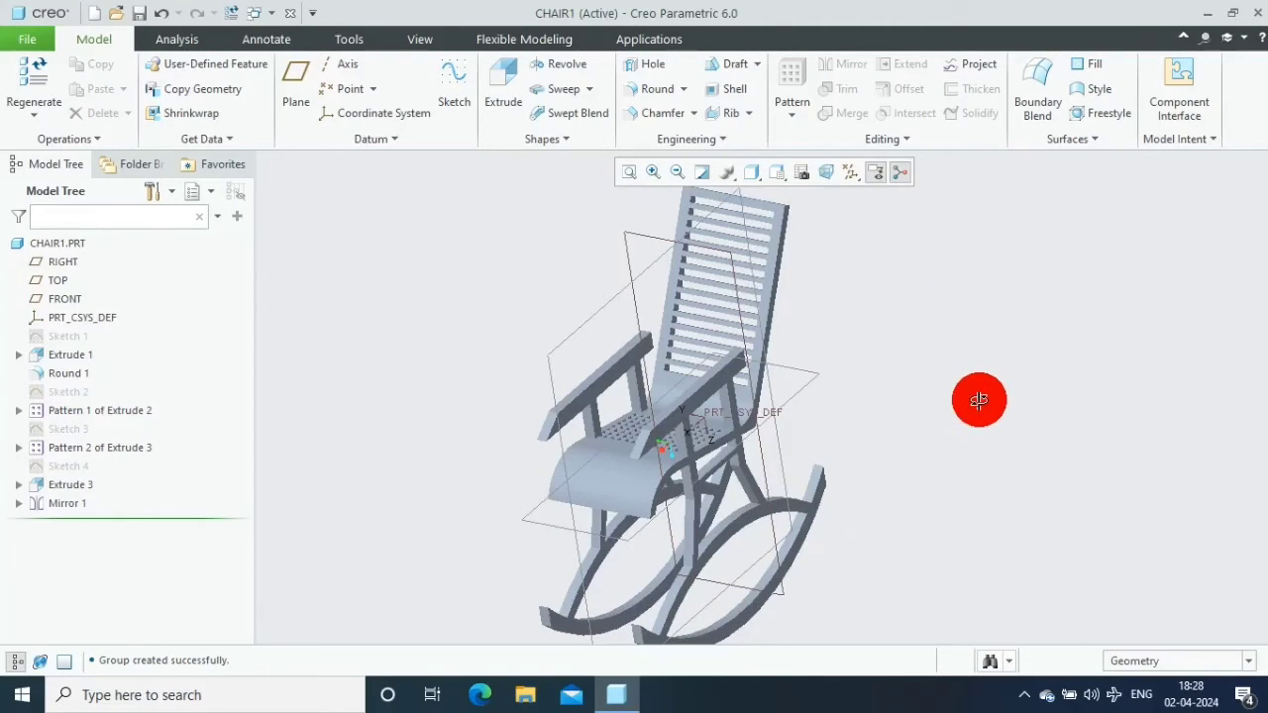
mouse_move(977, 402)
middle_down()
mouse_move(1017, 413)
mouse_move(994, 414)
mouse_move(955, 362)
mouse_move(942, 451)
mouse_move(905, 292)
middle_up()
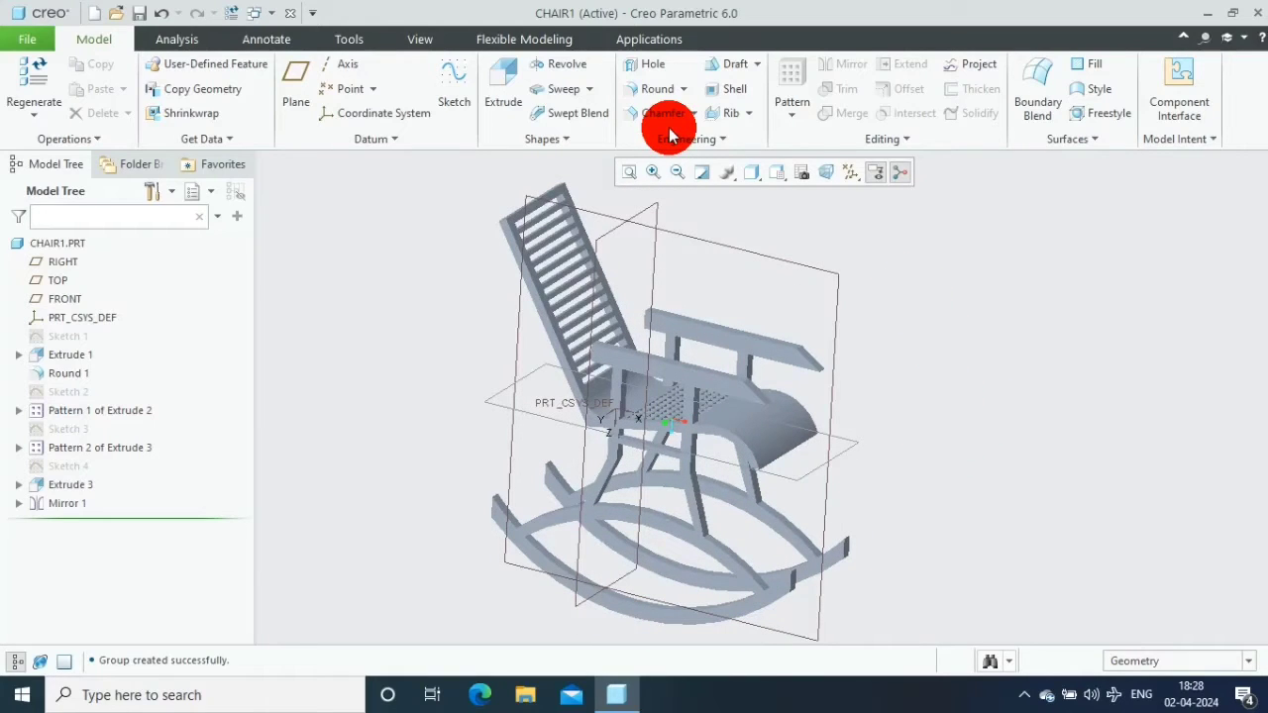
Start an Auto Round on the chair edges, then cancel it
click(683, 88)
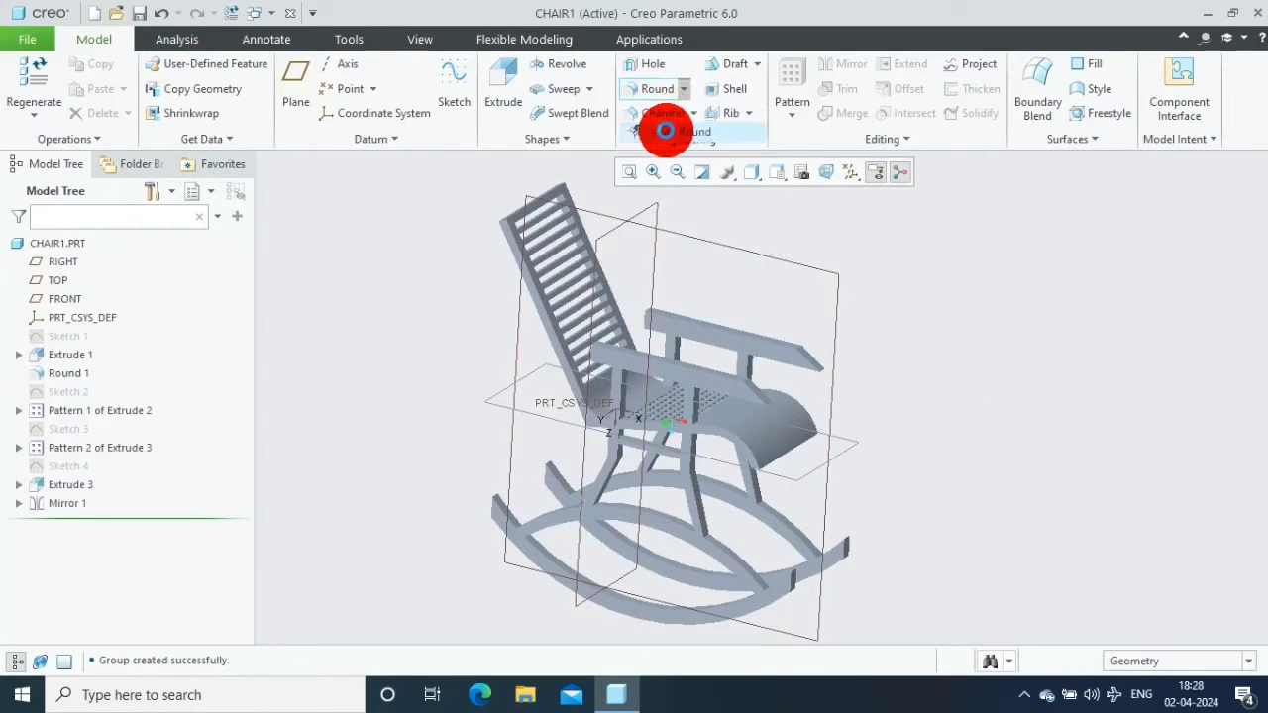
click(664, 132)
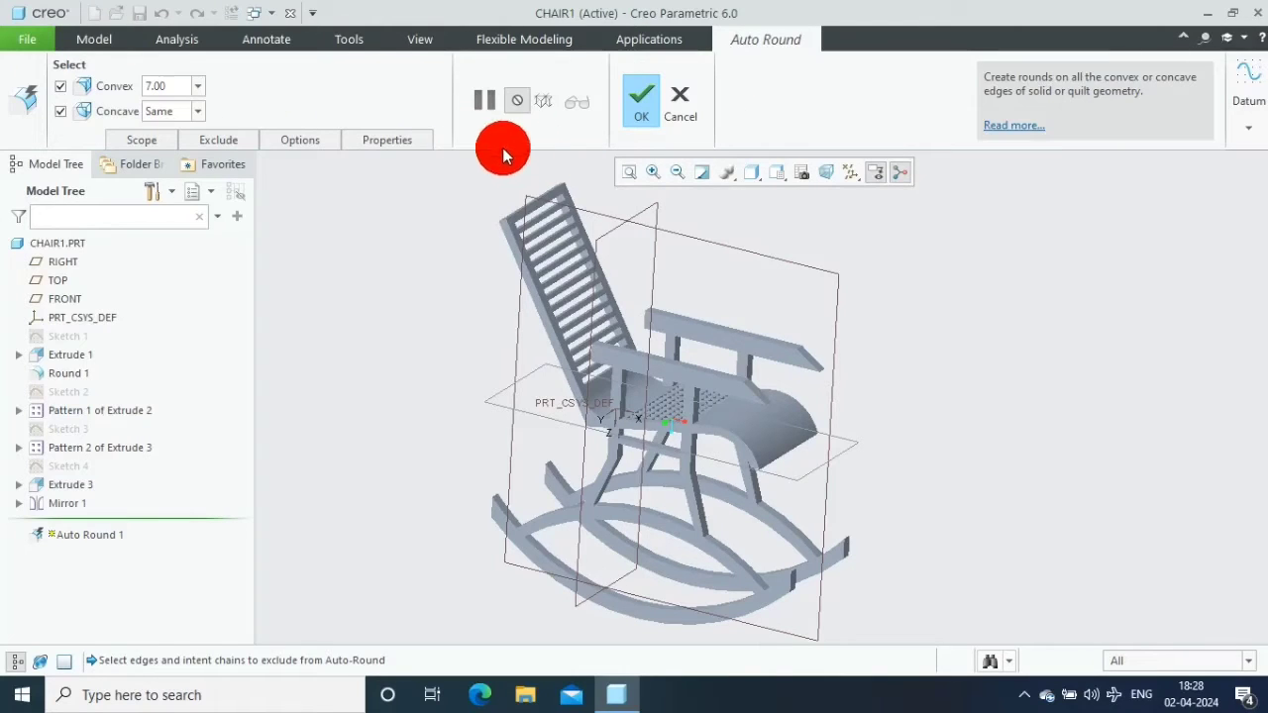
click(680, 99)
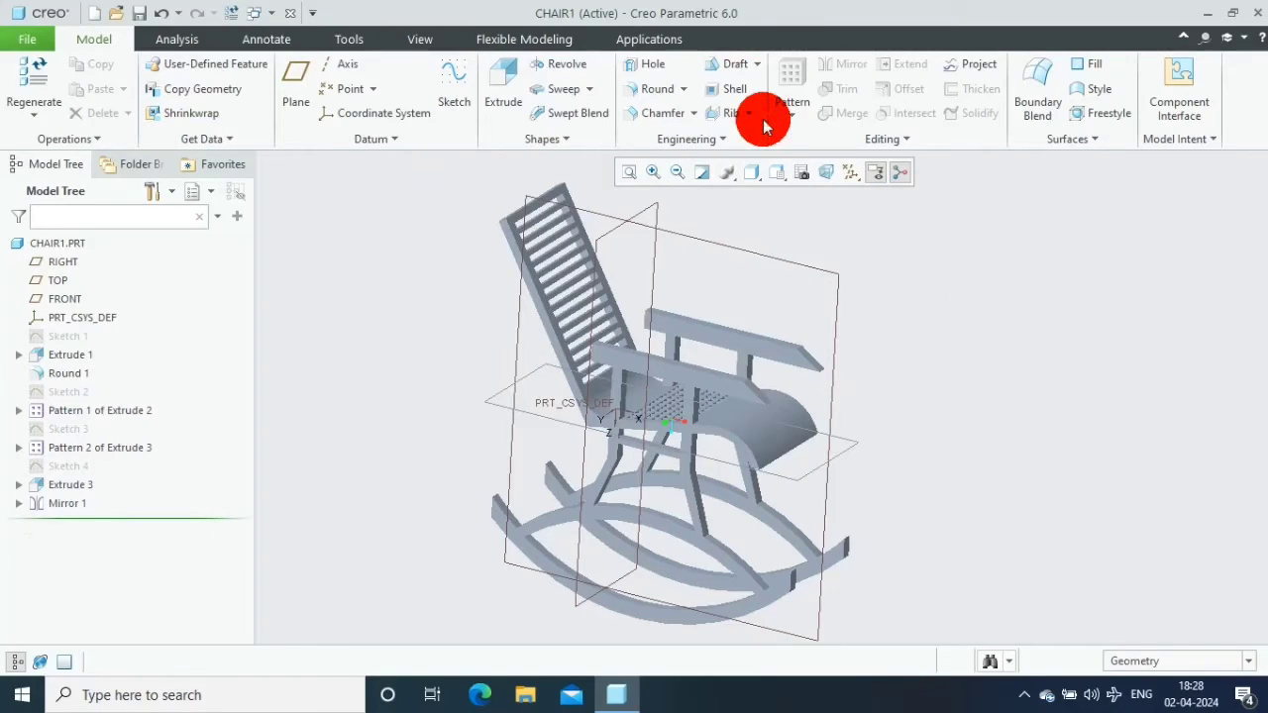
Add a D x D 30 edge chamfer to both armrest top edges
click(694, 113)
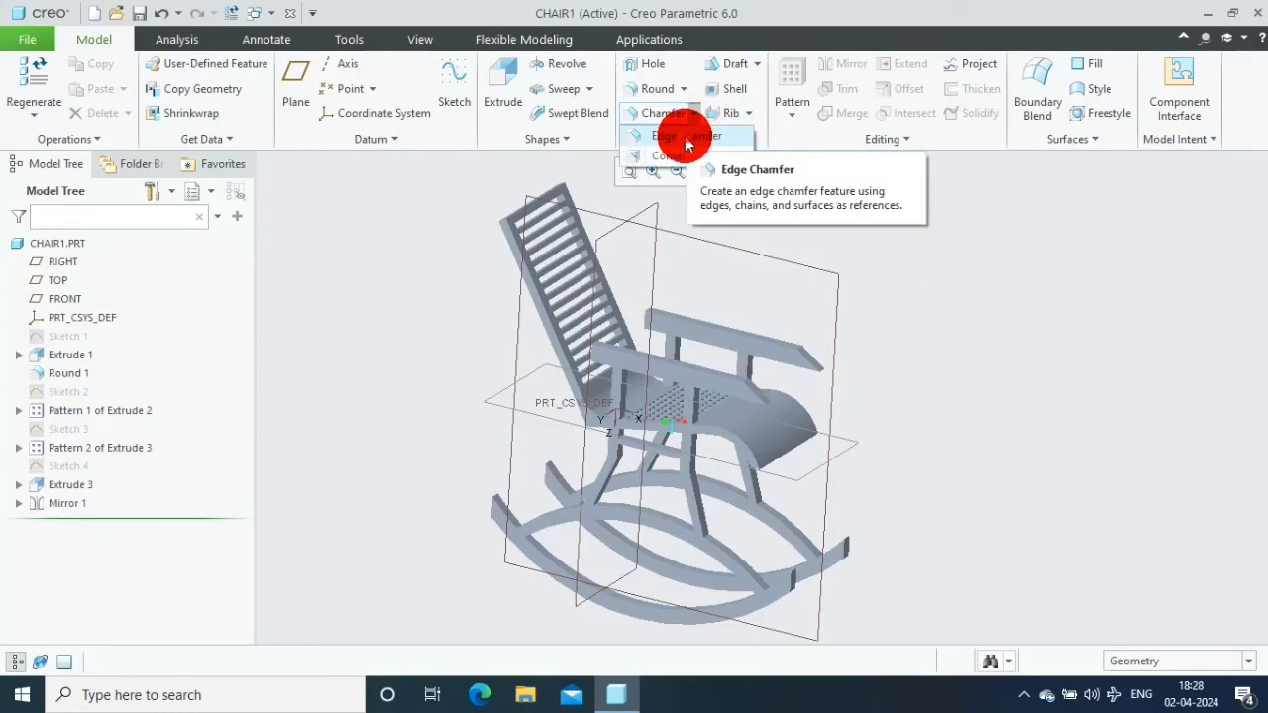
click(677, 134)
scroll(788, 386, down, 3)
scroll(753, 379, down, 2)
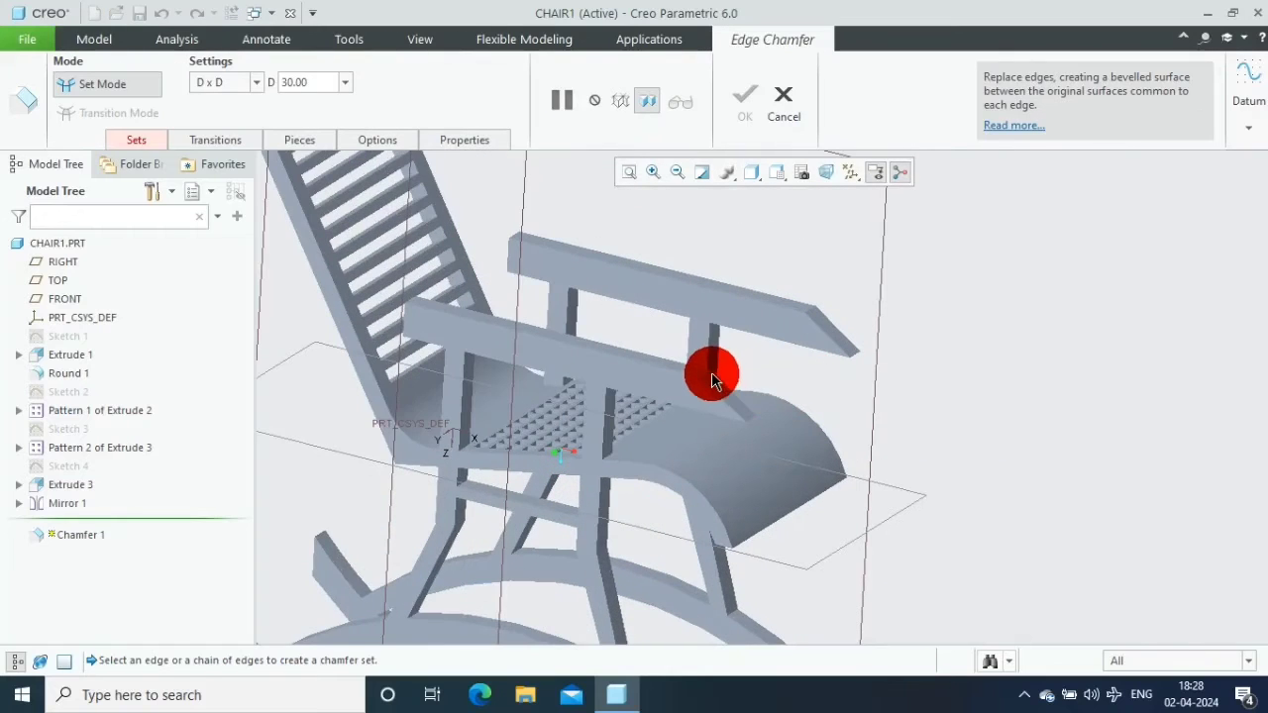
ctrl+click(818, 301)
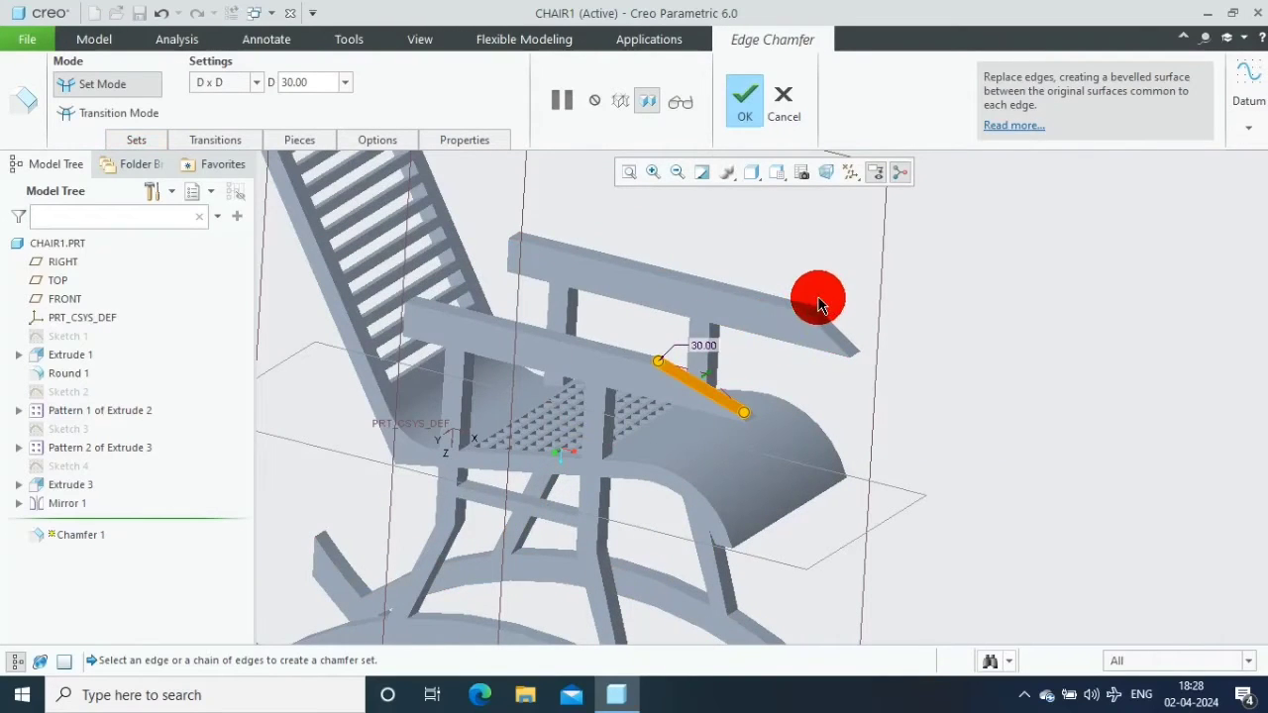
click(753, 111)
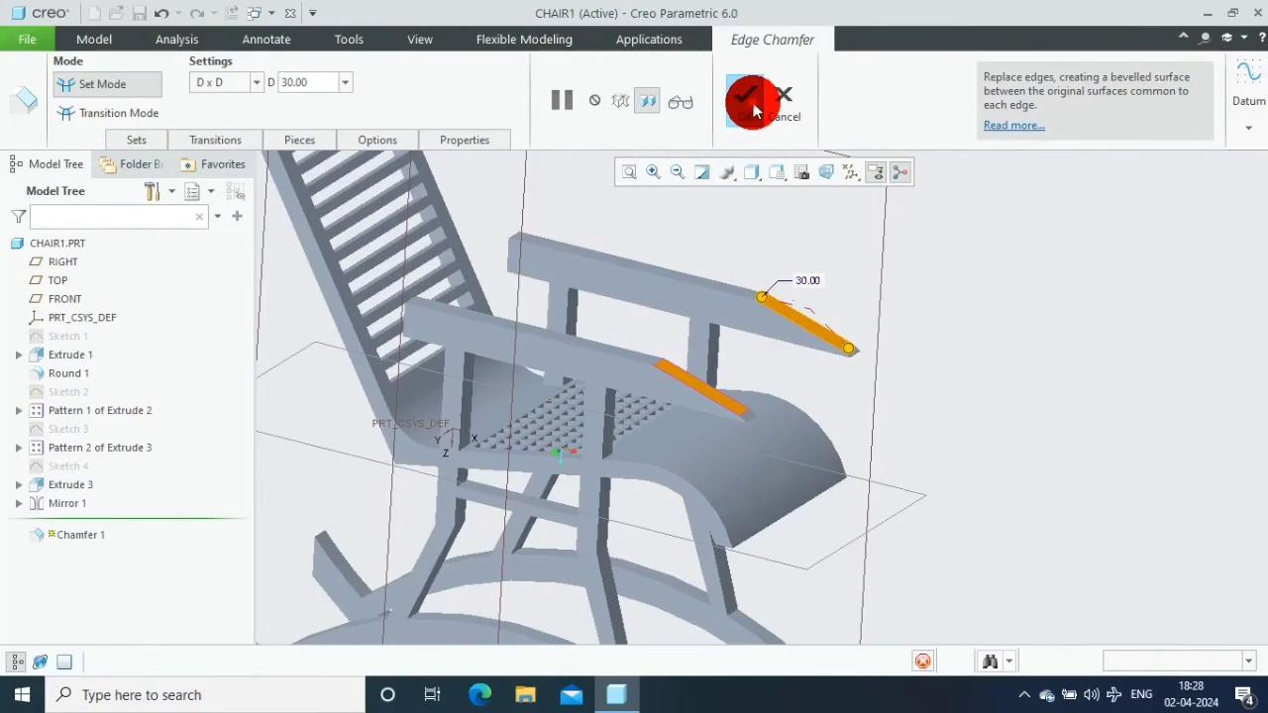
click(415, 304)
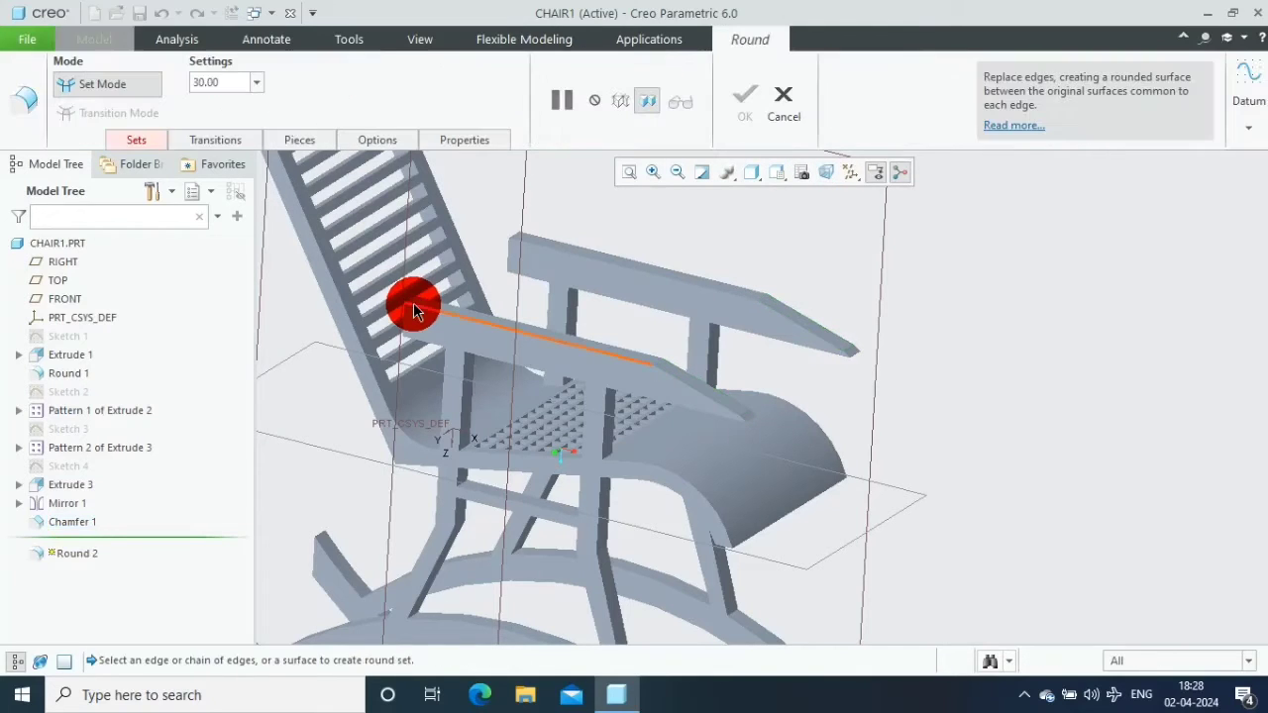
Round both armrest back-end edges at the chair back with radius 30
key(r)
click(413, 297)
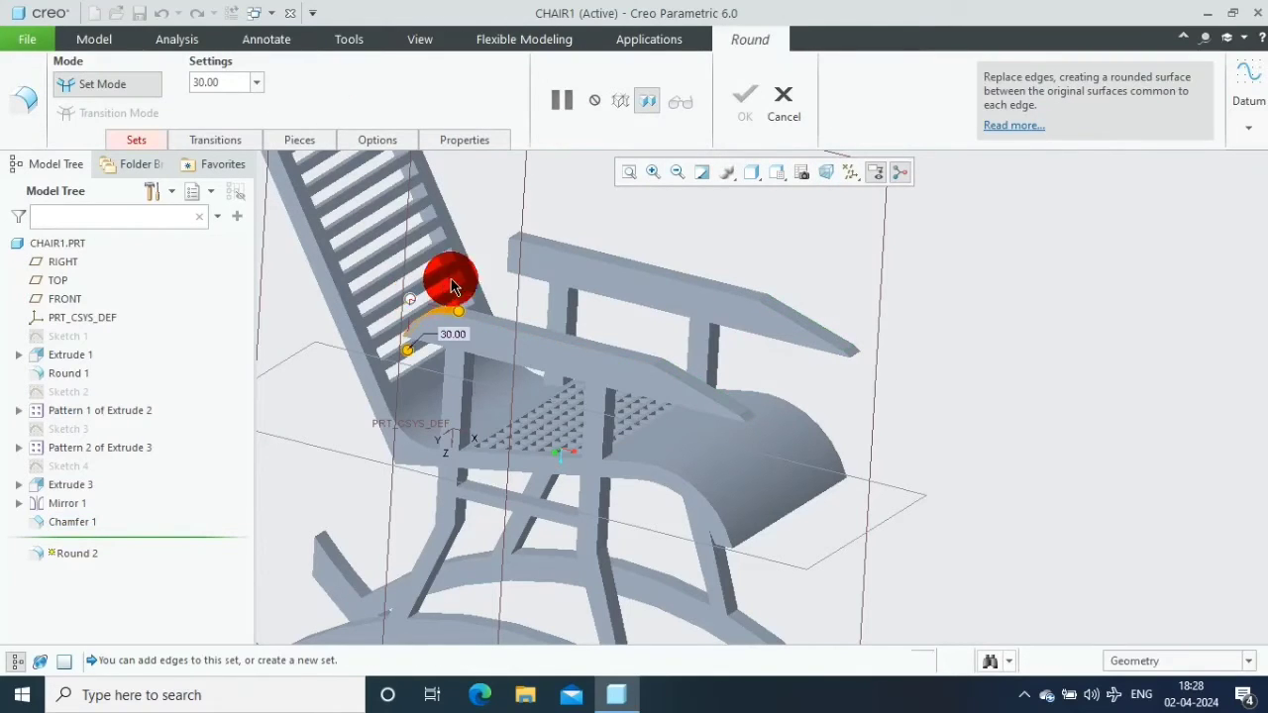
ctrl+click(517, 240)
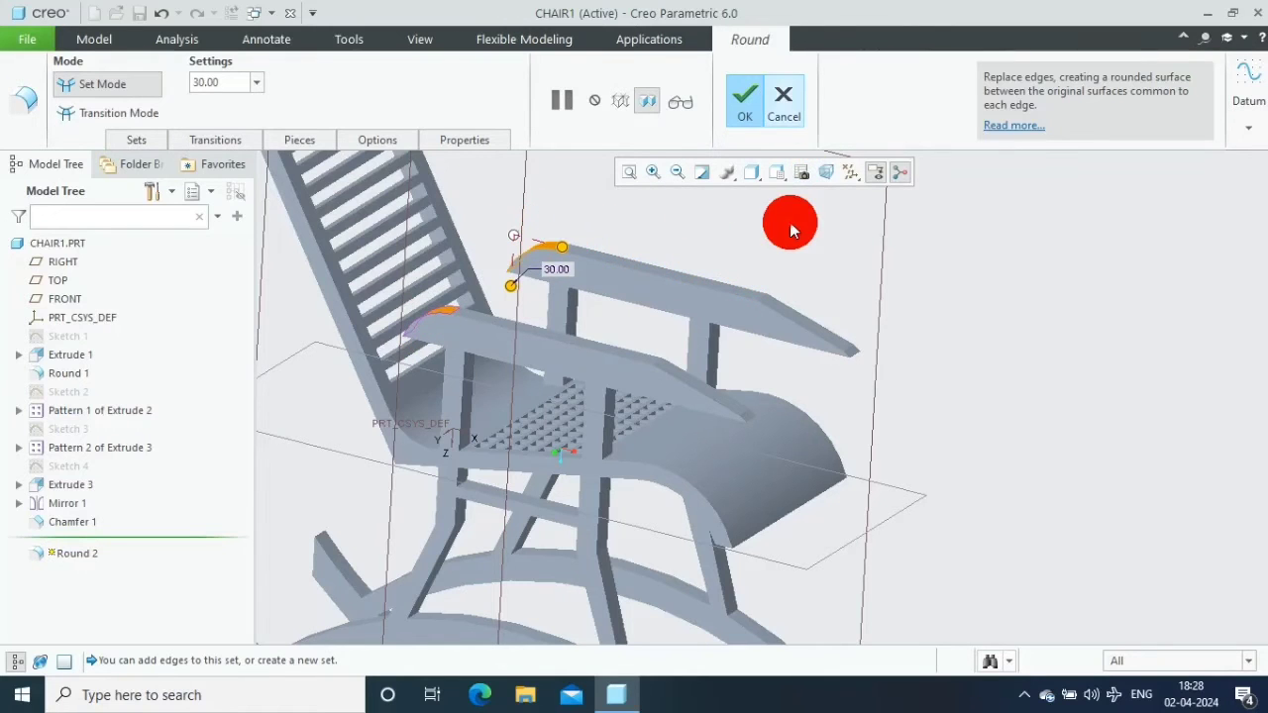
middle_click(765, 206)
Round each of the two backrest corners with radius 7
click(642, 89)
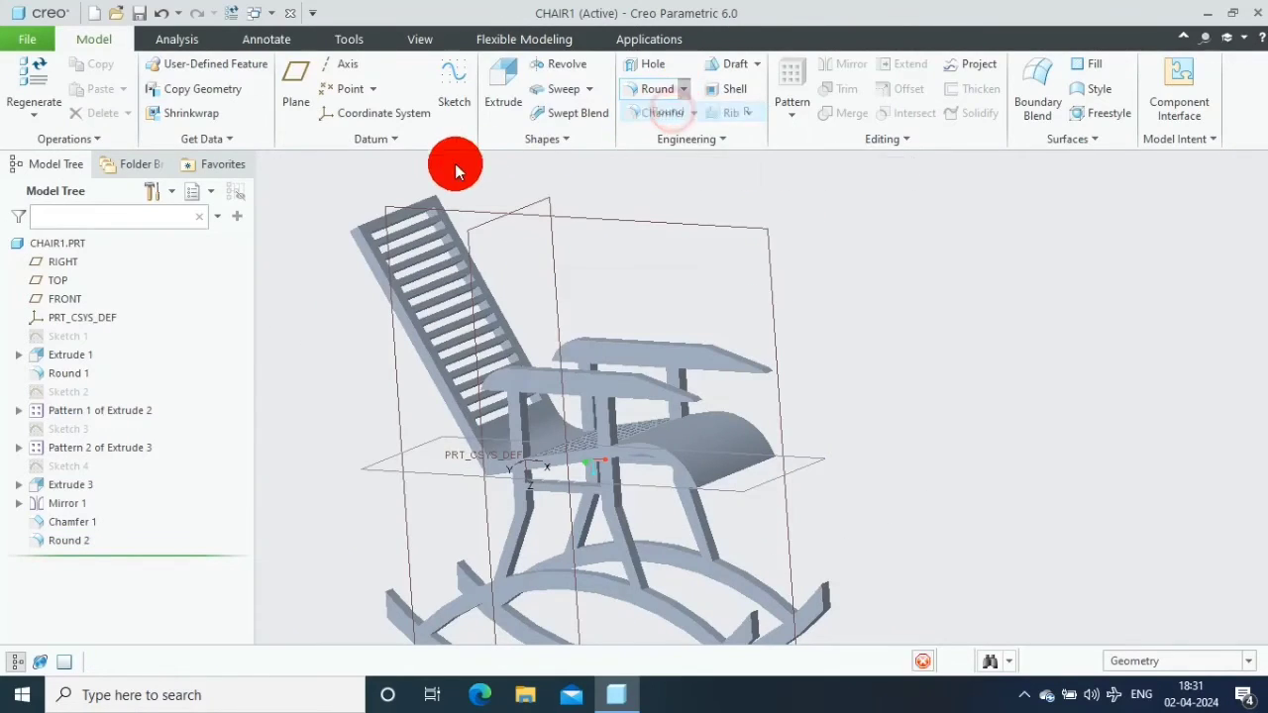
scroll(287, 266, down, 5)
click(297, 305)
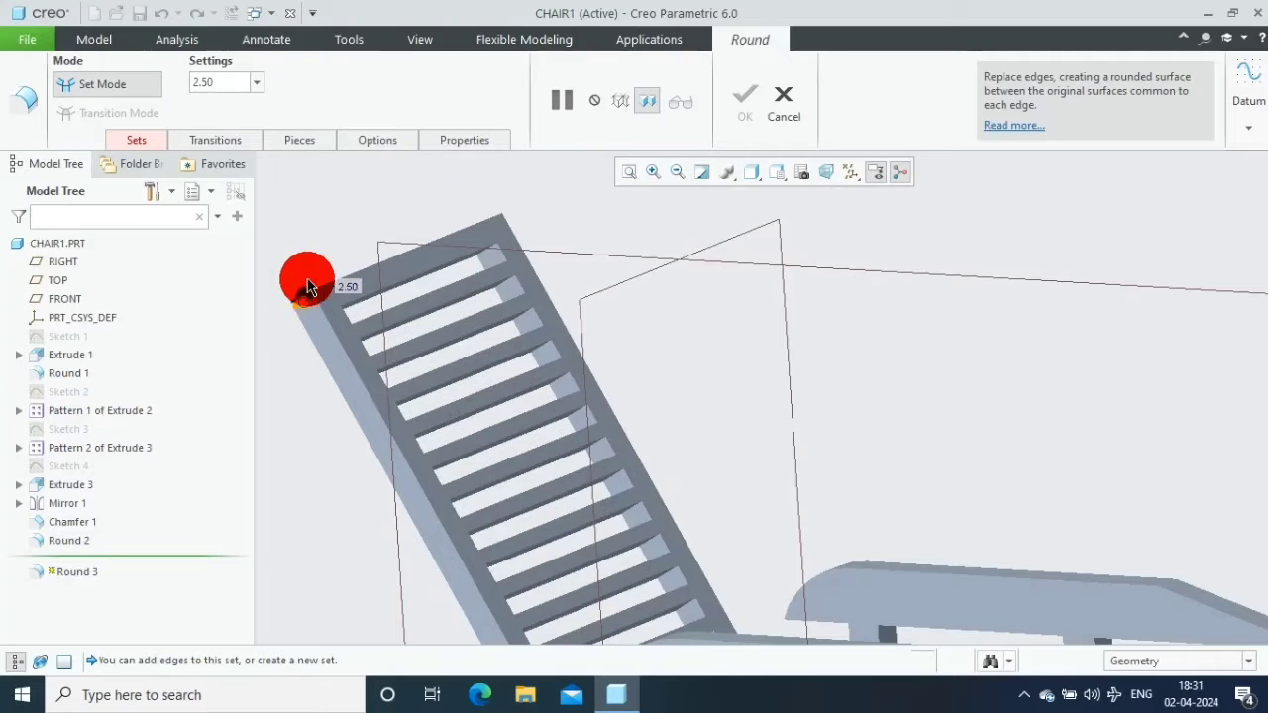
text(7)
key(Return)
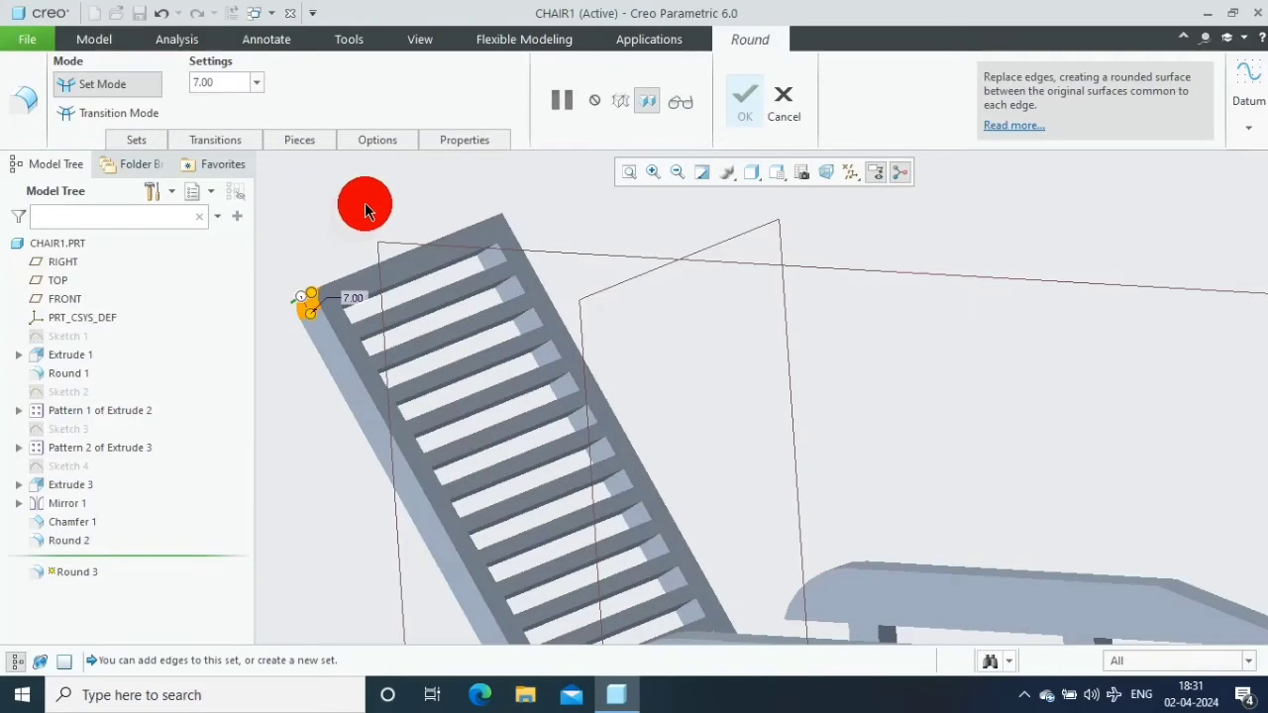
middle_click(569, 215)
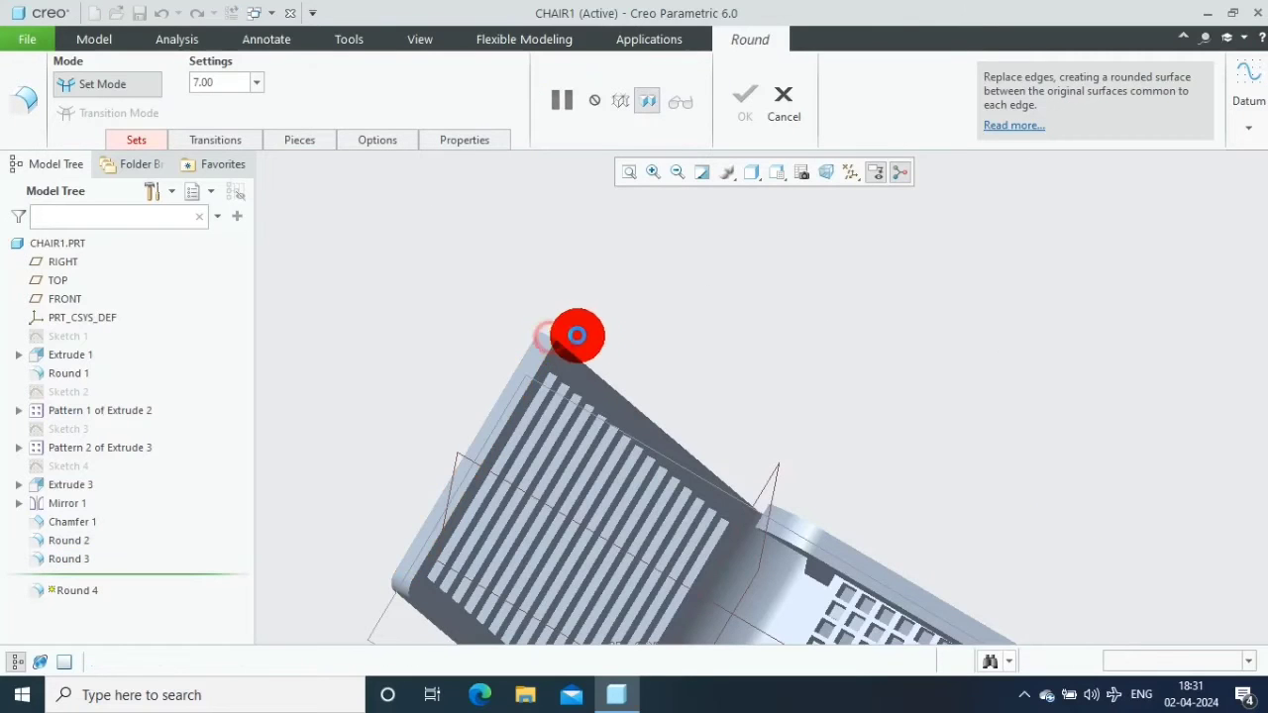
click(577, 334)
click(745, 95)
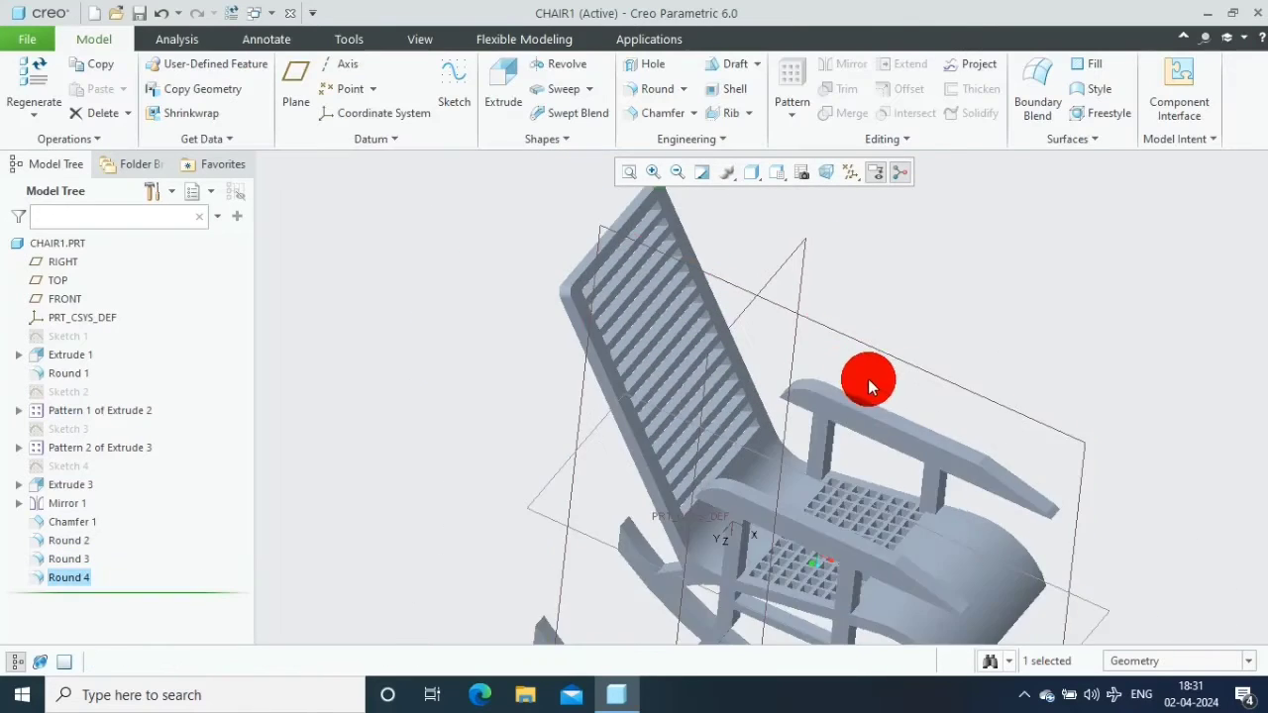
middle_drag(866, 382, 1045, 530)
Round the backrest side edge chain with radius 5
click(500, 87)
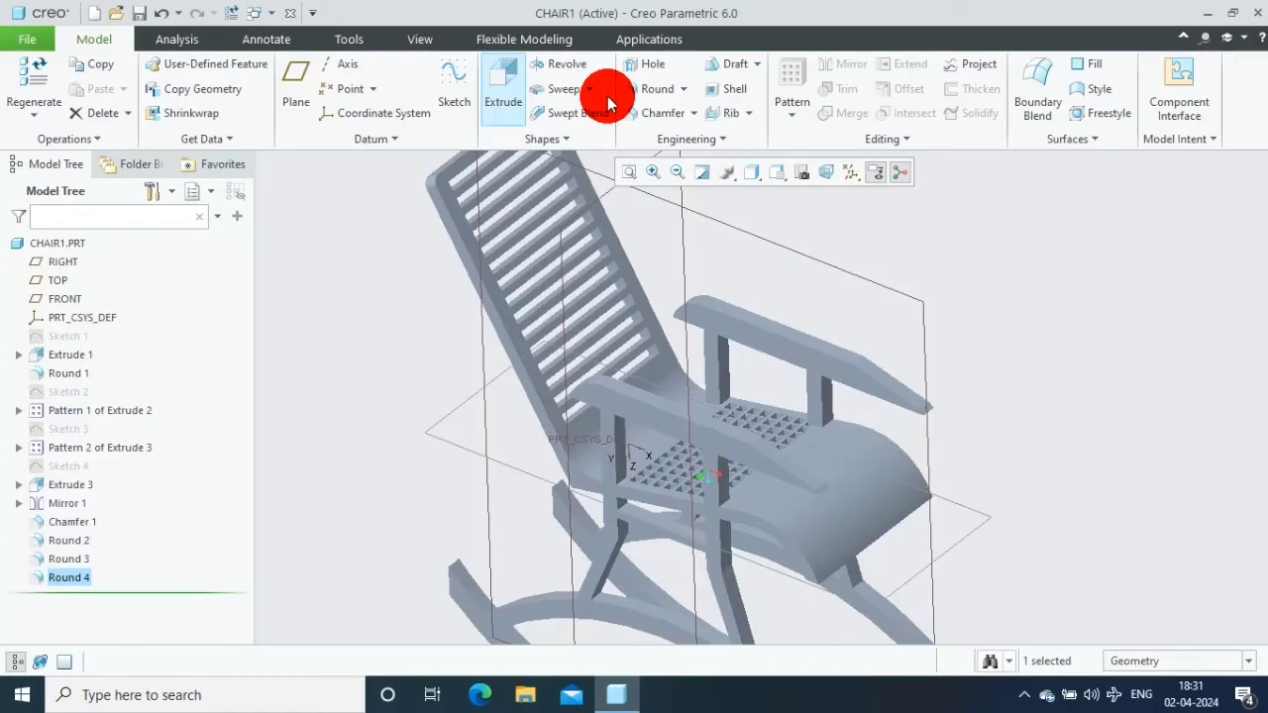
click(654, 89)
click(505, 340)
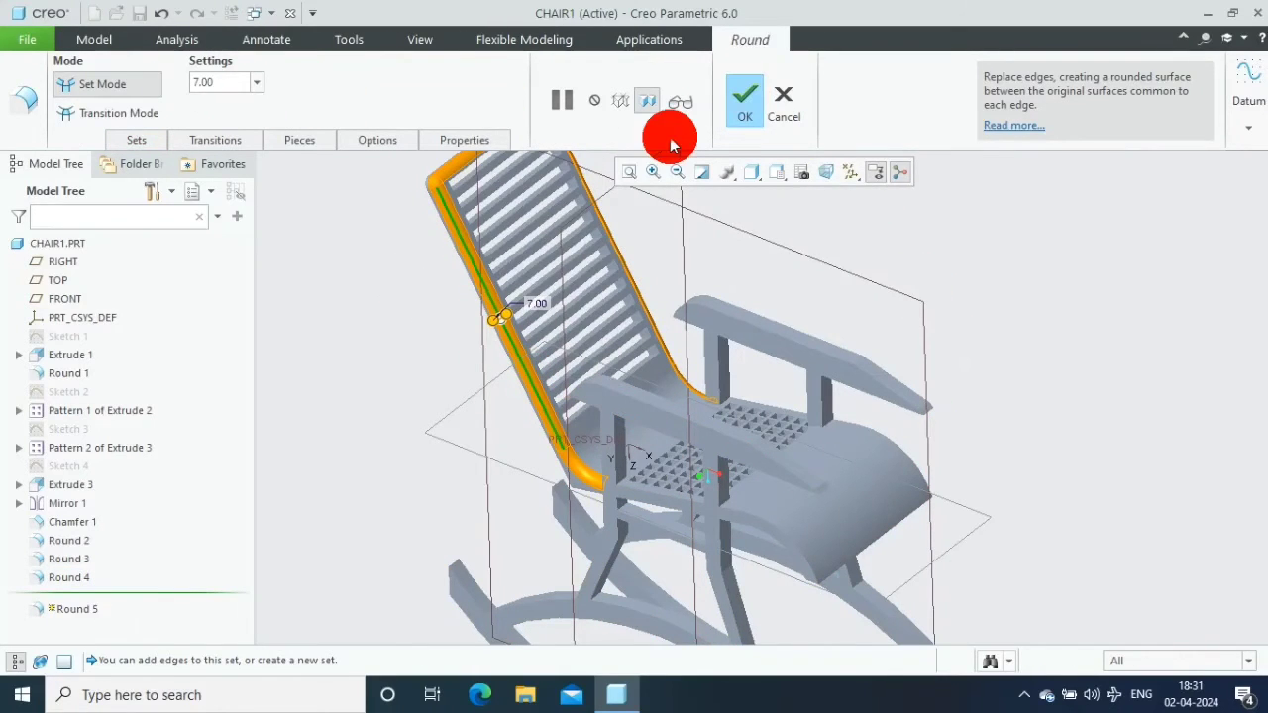
text(5)
key(Return)
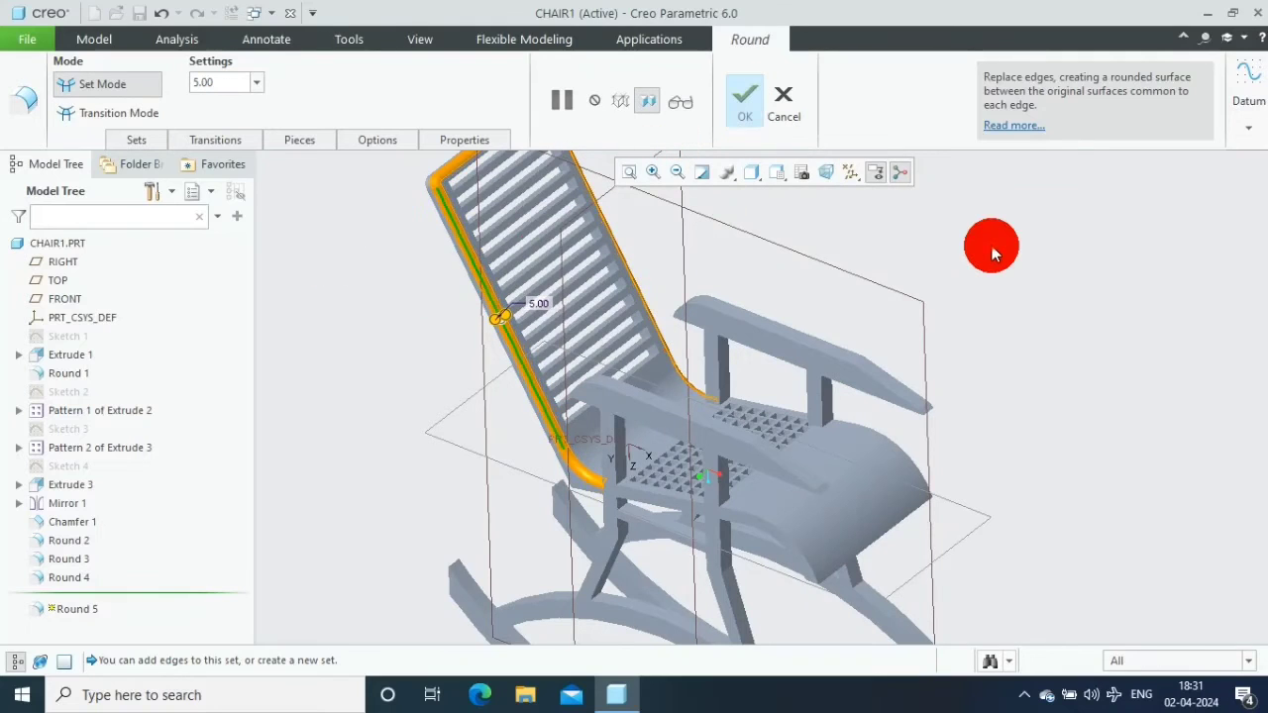
middle_click(996, 256)
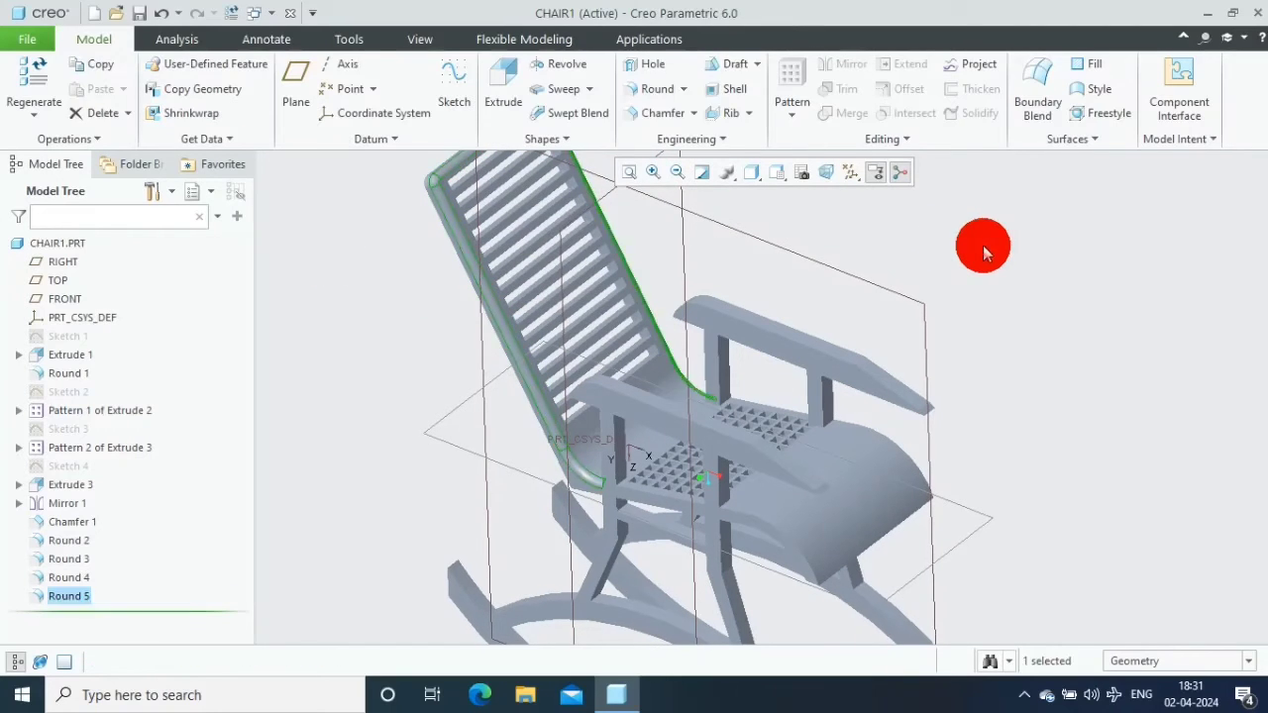
click(654, 88)
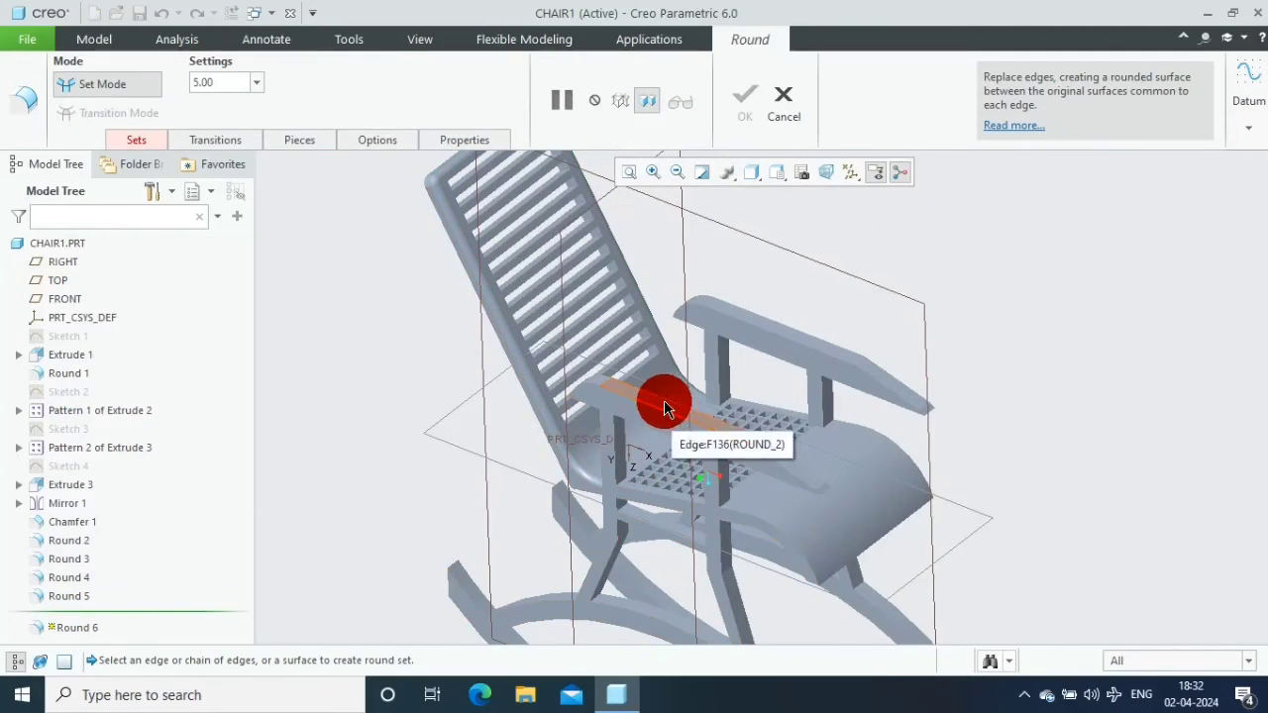
Round the top edges of both armrests with radius 2.50
click(662, 404)
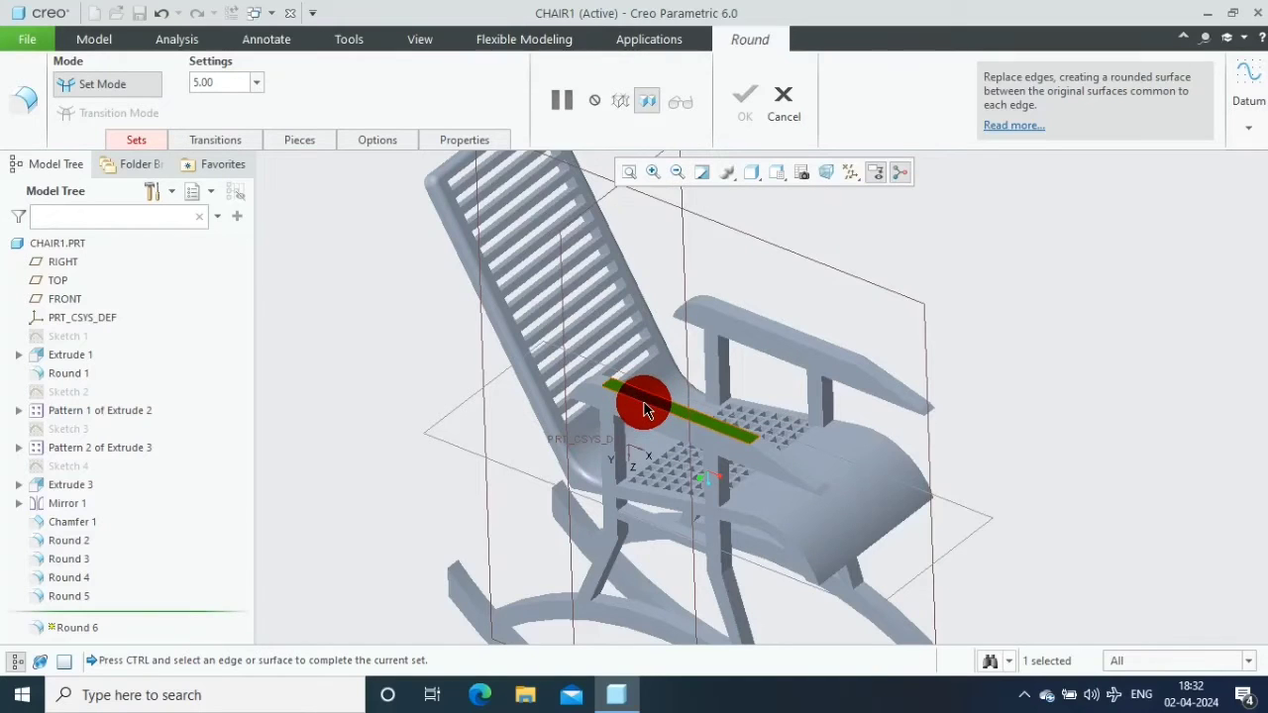
ctrl+click(644, 410)
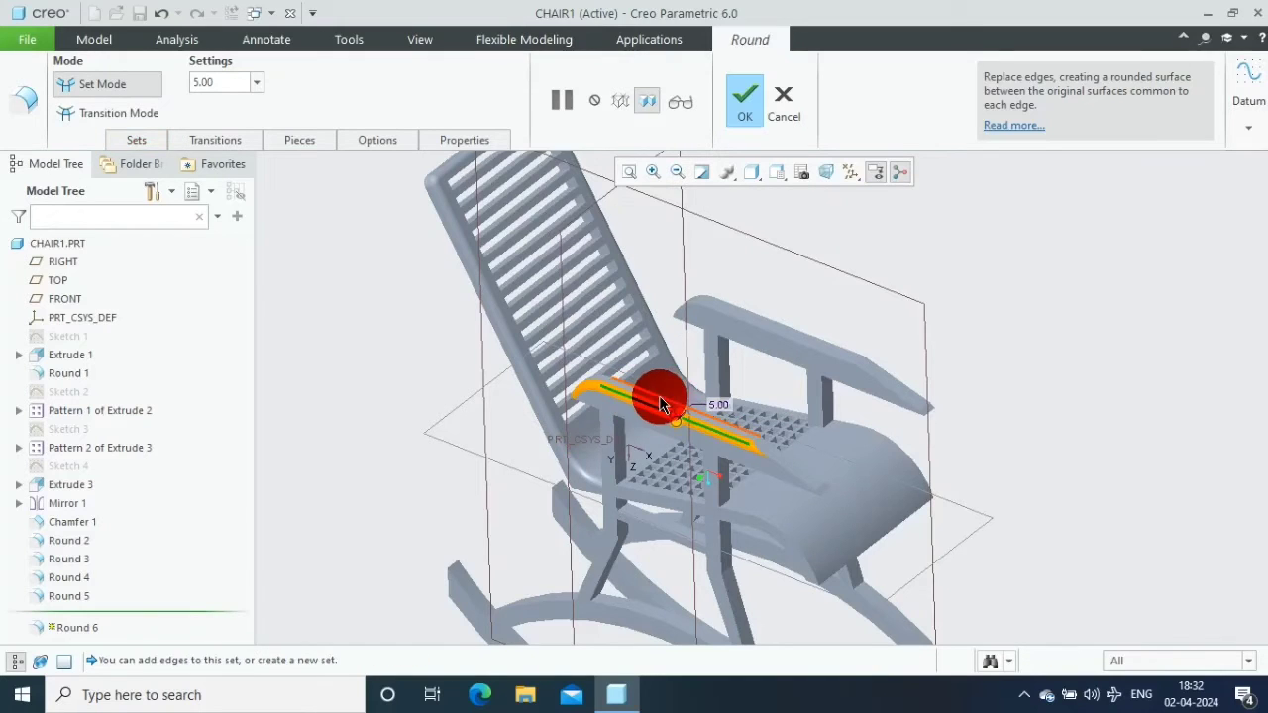
ctrl+click(781, 334)
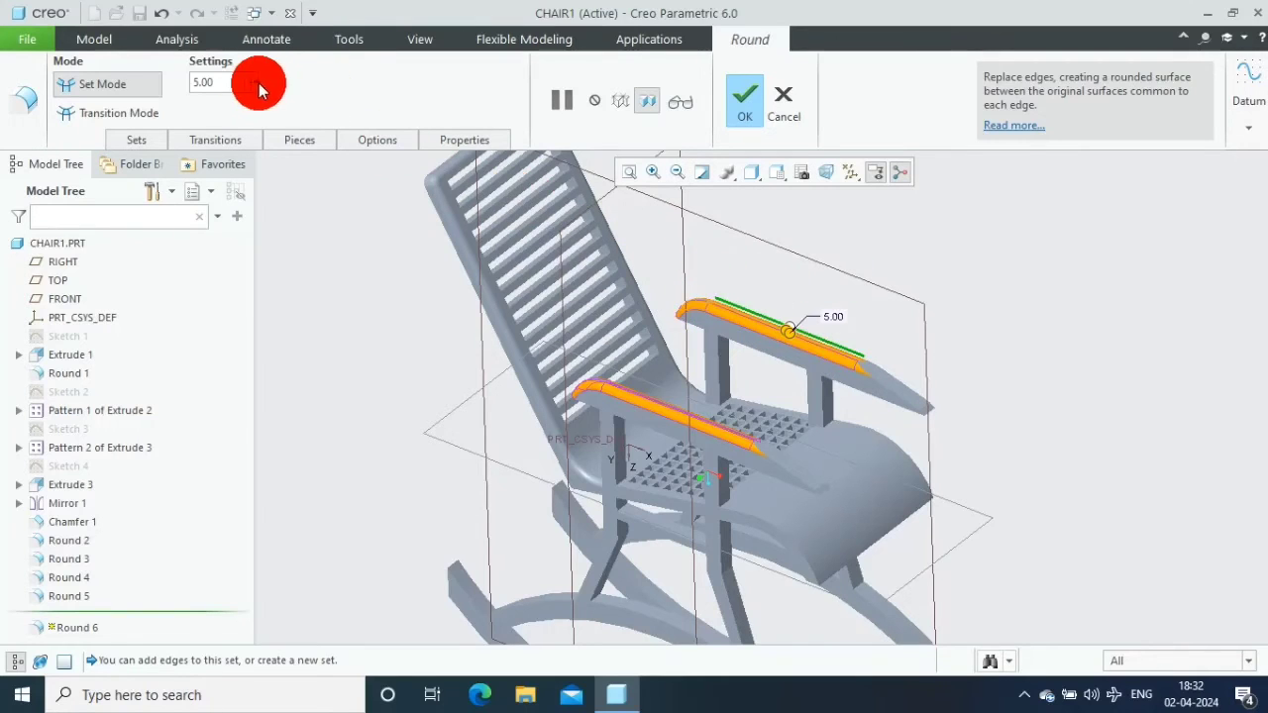
text(2.5)
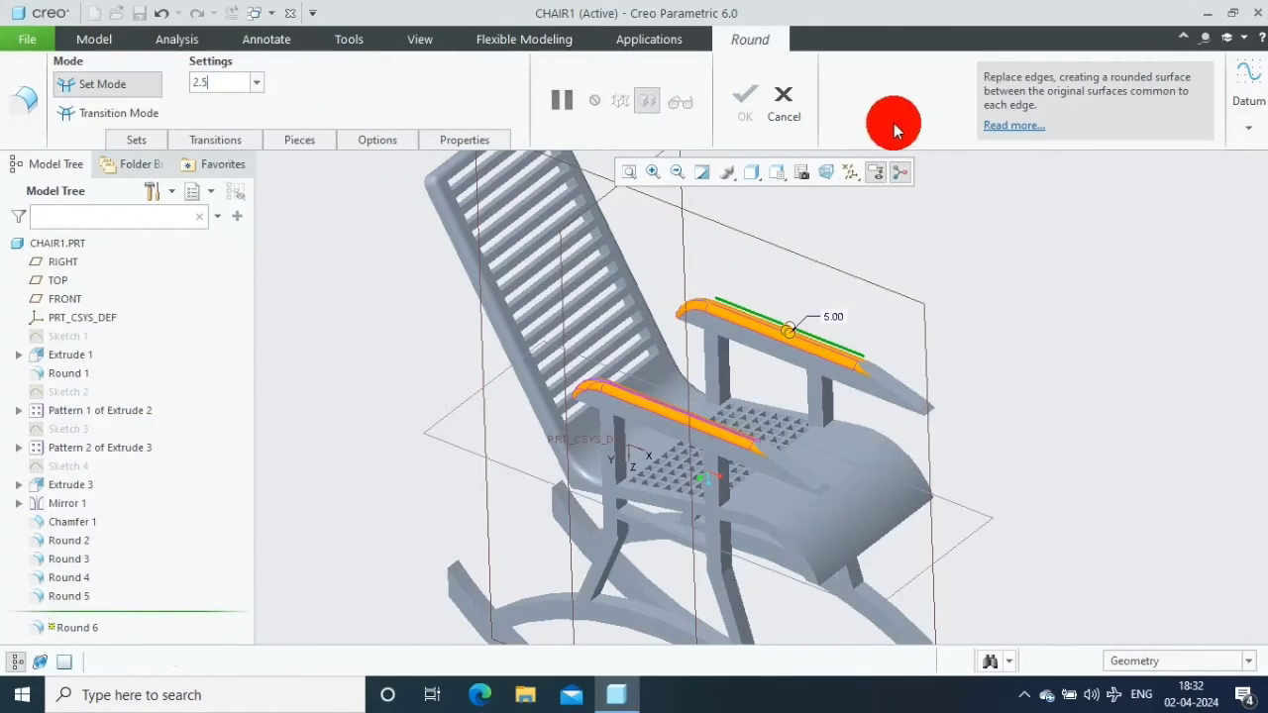
key(Return)
click(743, 119)
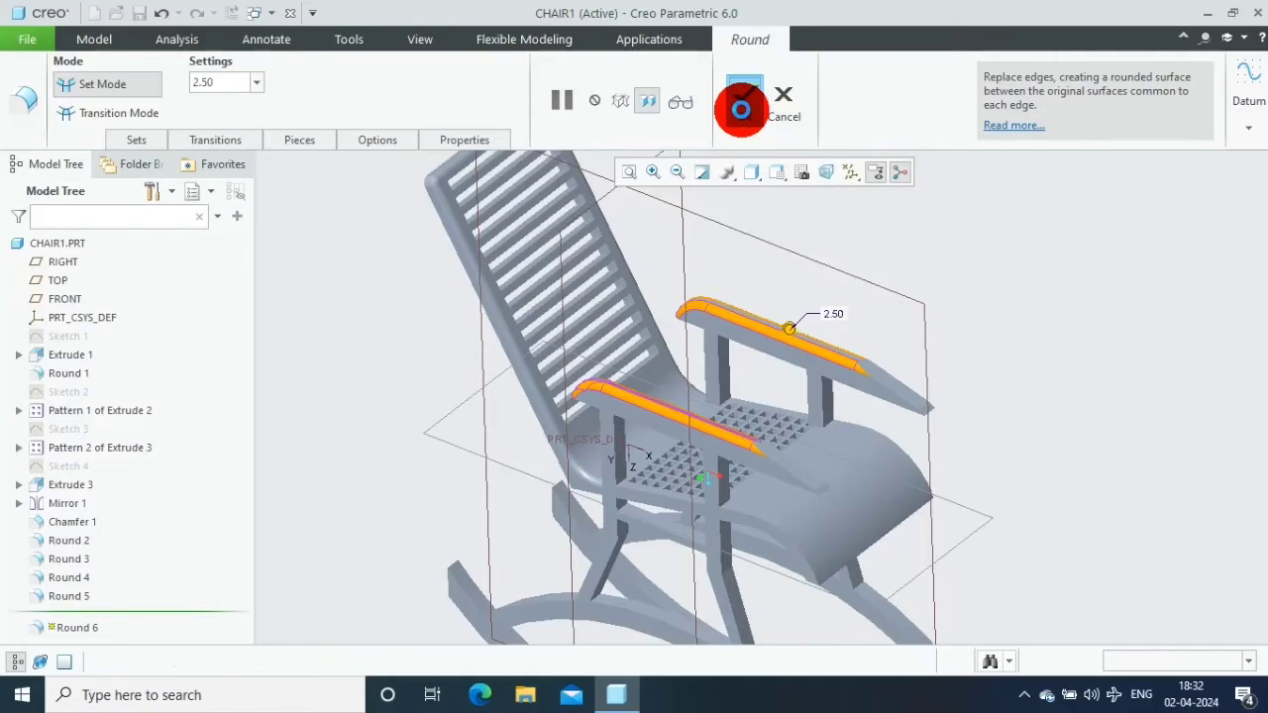
Add 2.50 rounds on the armrest tip and seat edges
scroll(1052, 397, up, 2)
click(657, 89)
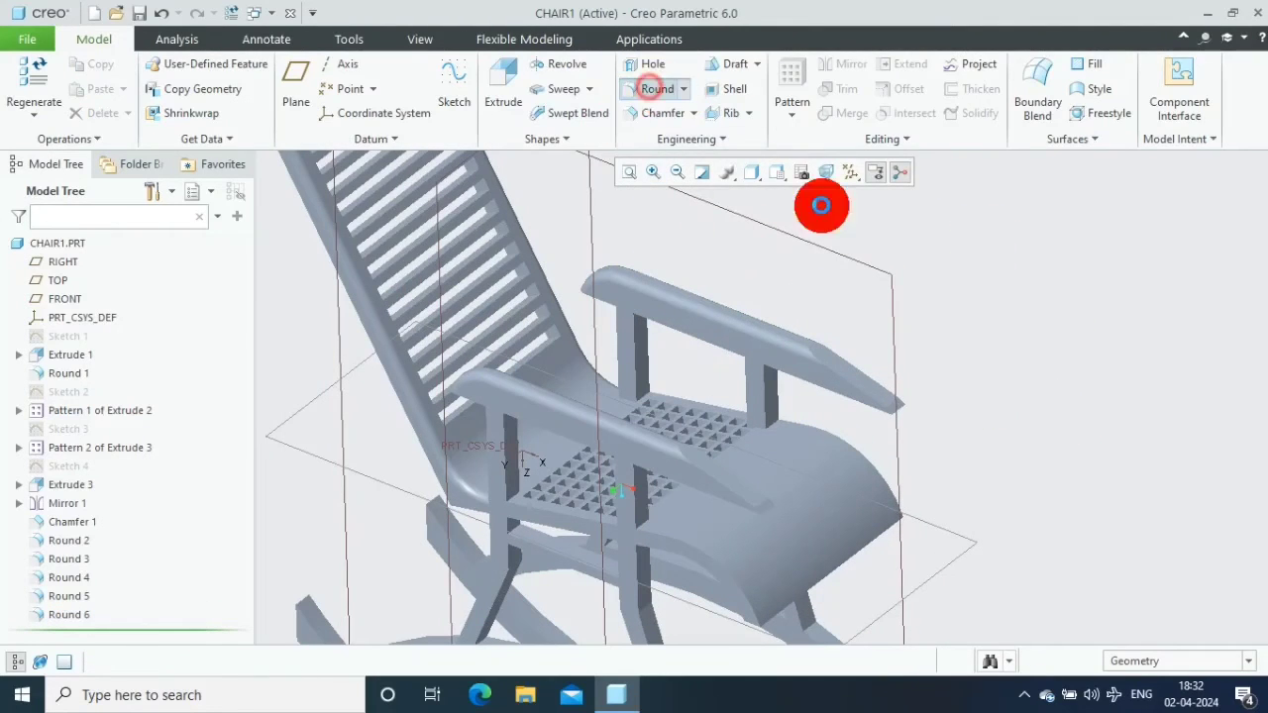
click(902, 407)
click(764, 507)
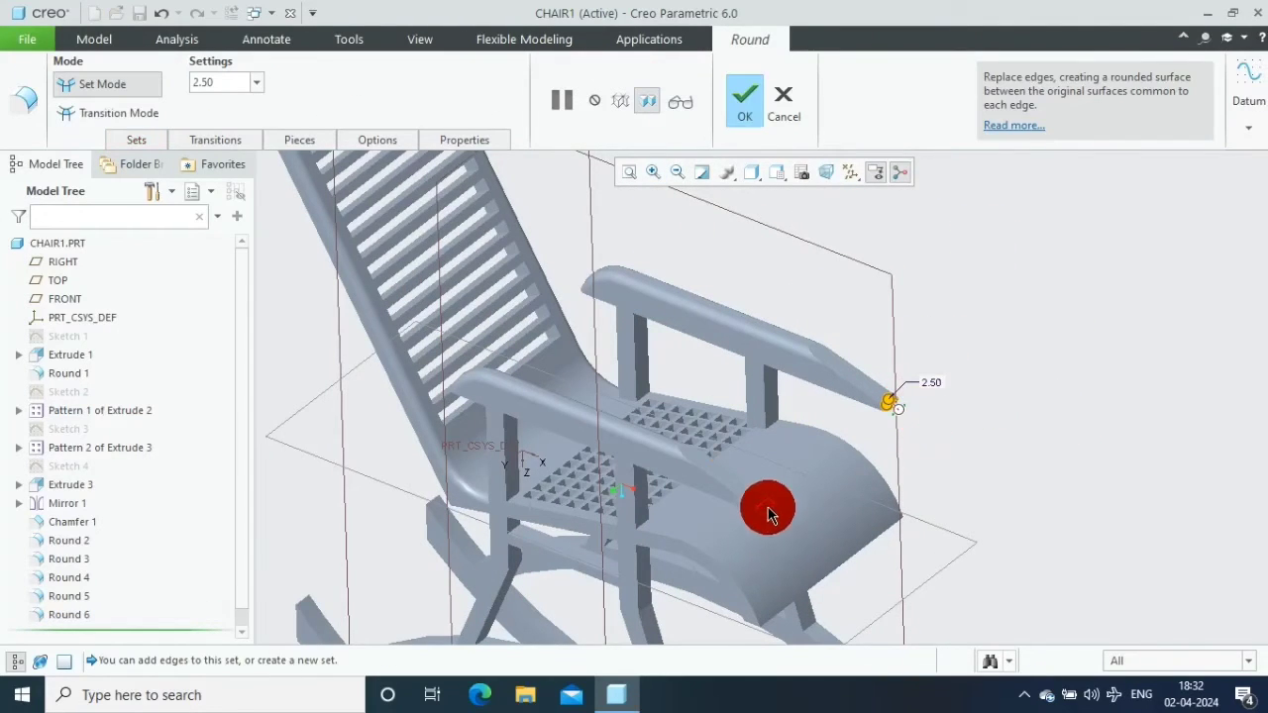
click(748, 114)
click(859, 389)
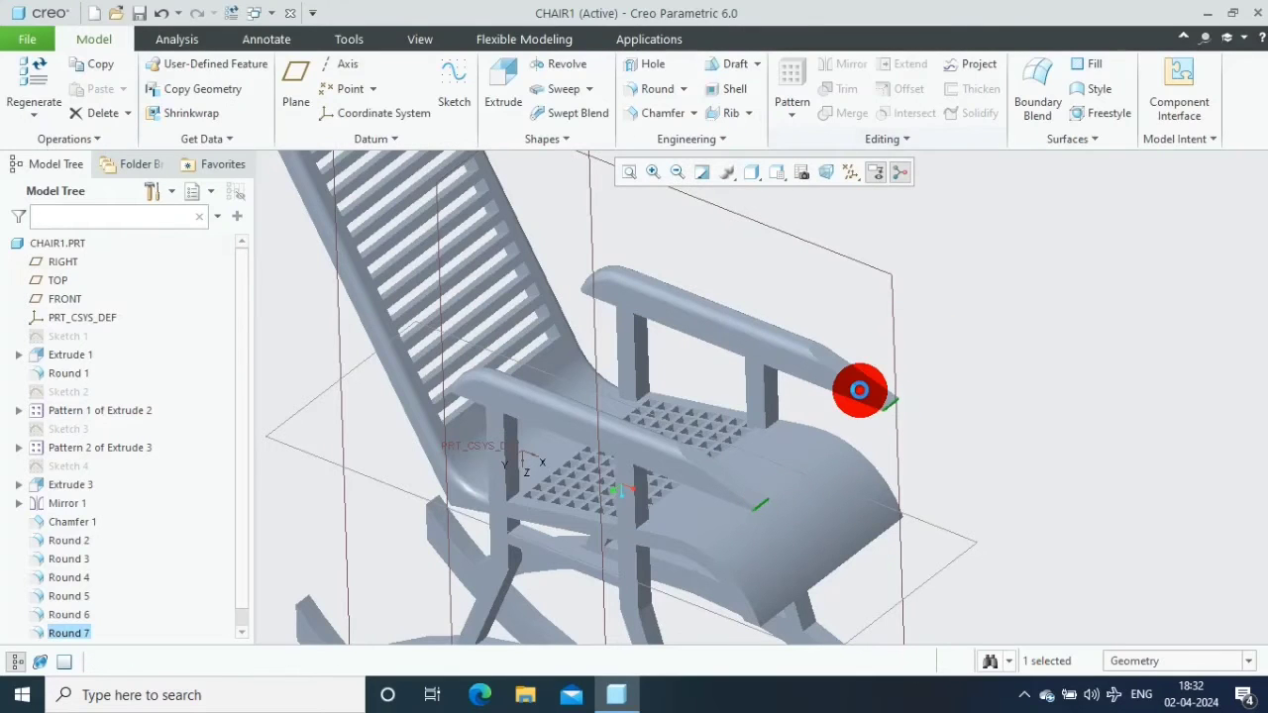
ctrl+click(713, 500)
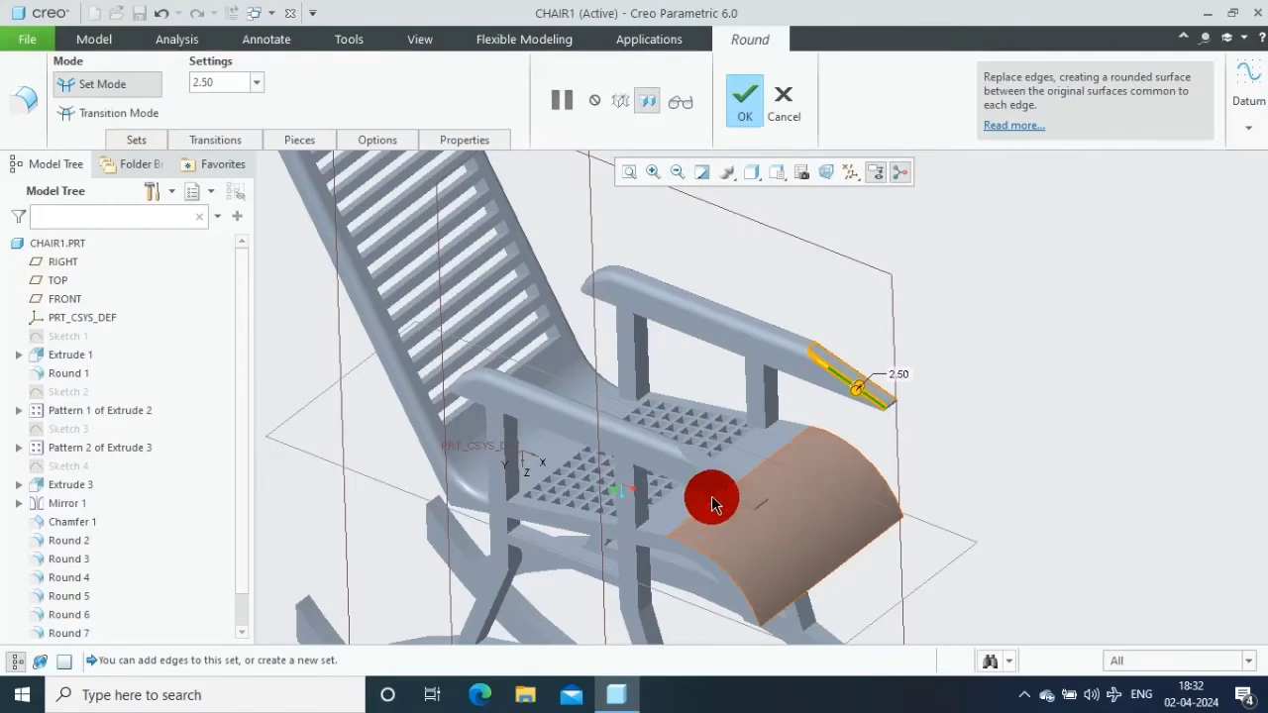
click(749, 97)
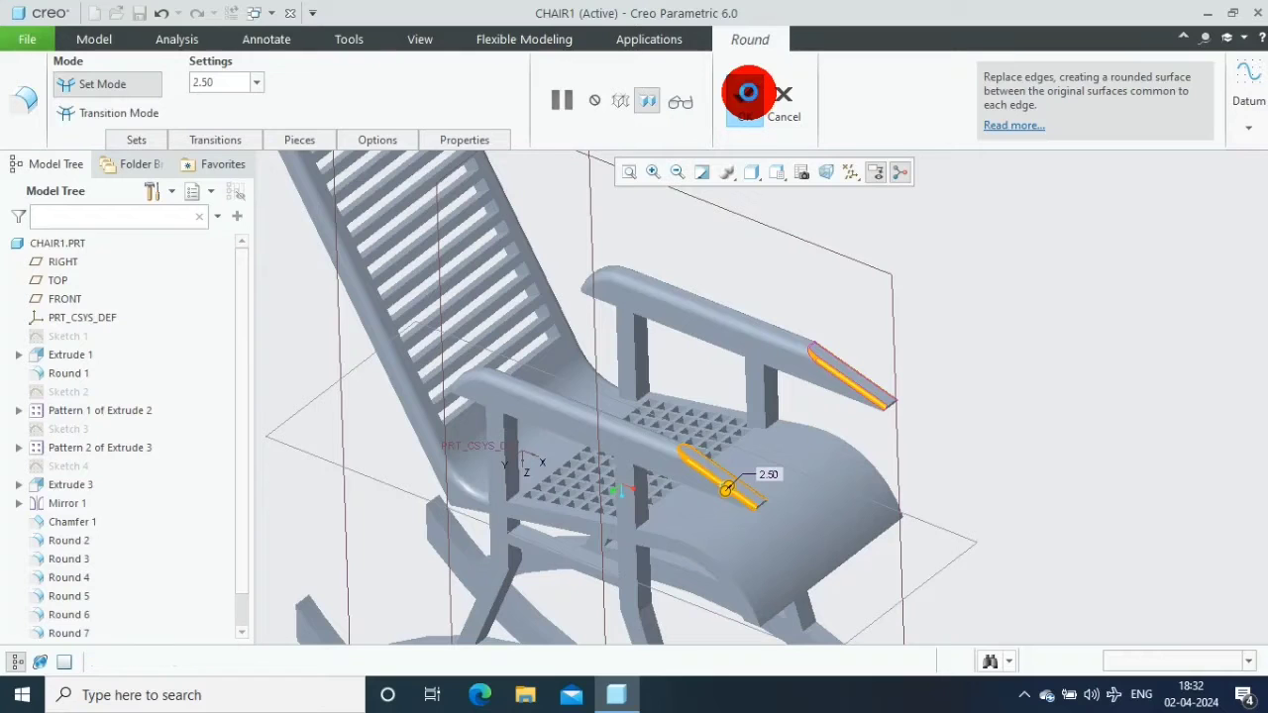
click(1005, 611)
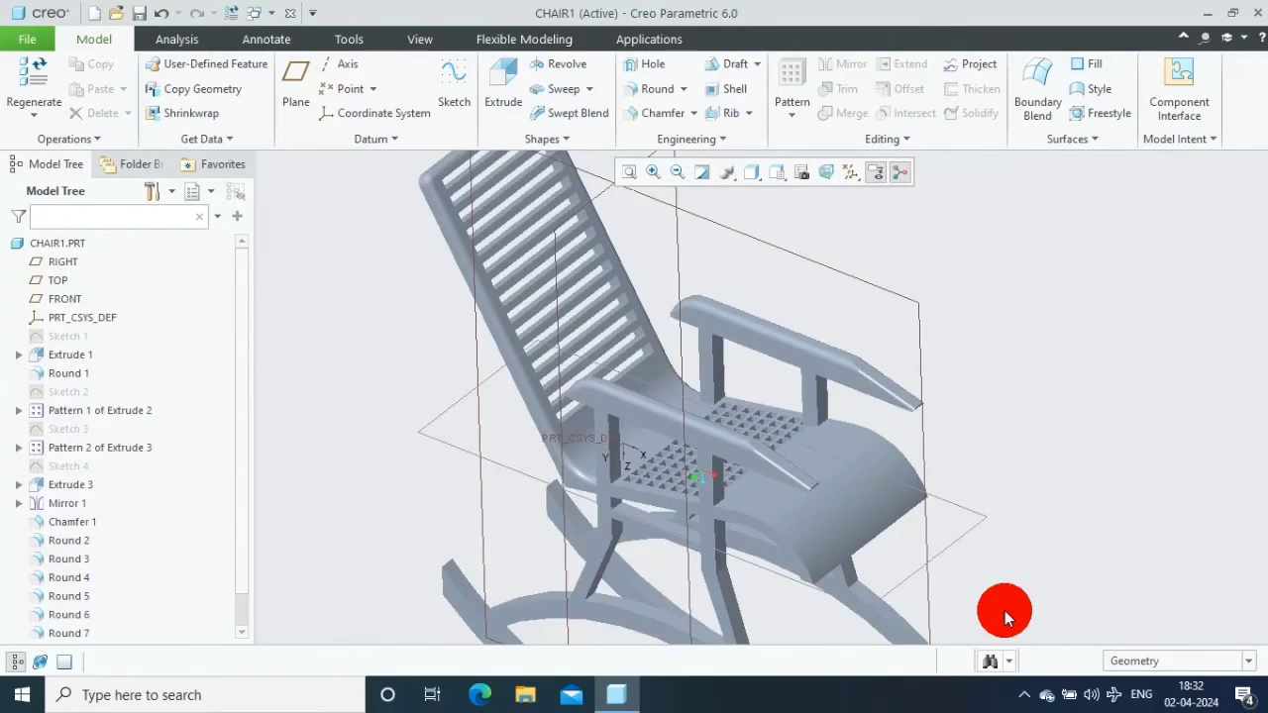
shift+middle_drag(1005, 611, 936, 546)
Start a 2.50 round on the front and left leg edges and the edge below the seat
click(654, 88)
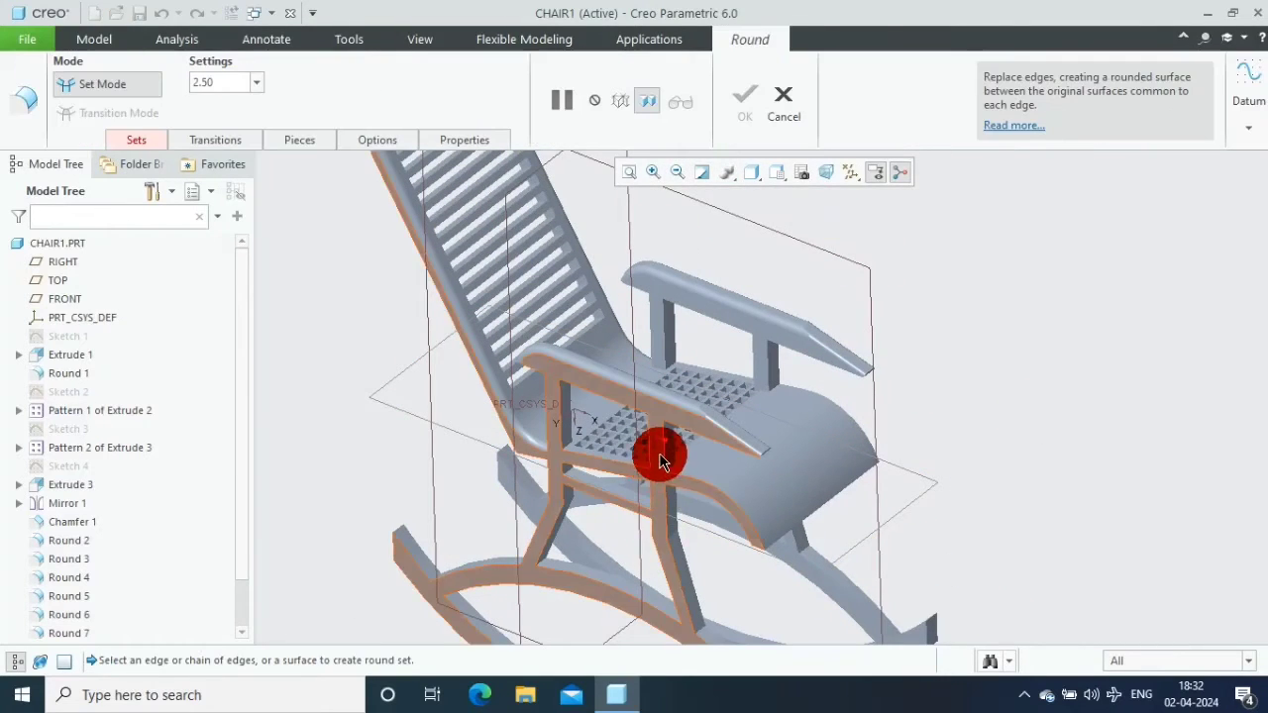
click(662, 445)
click(682, 584)
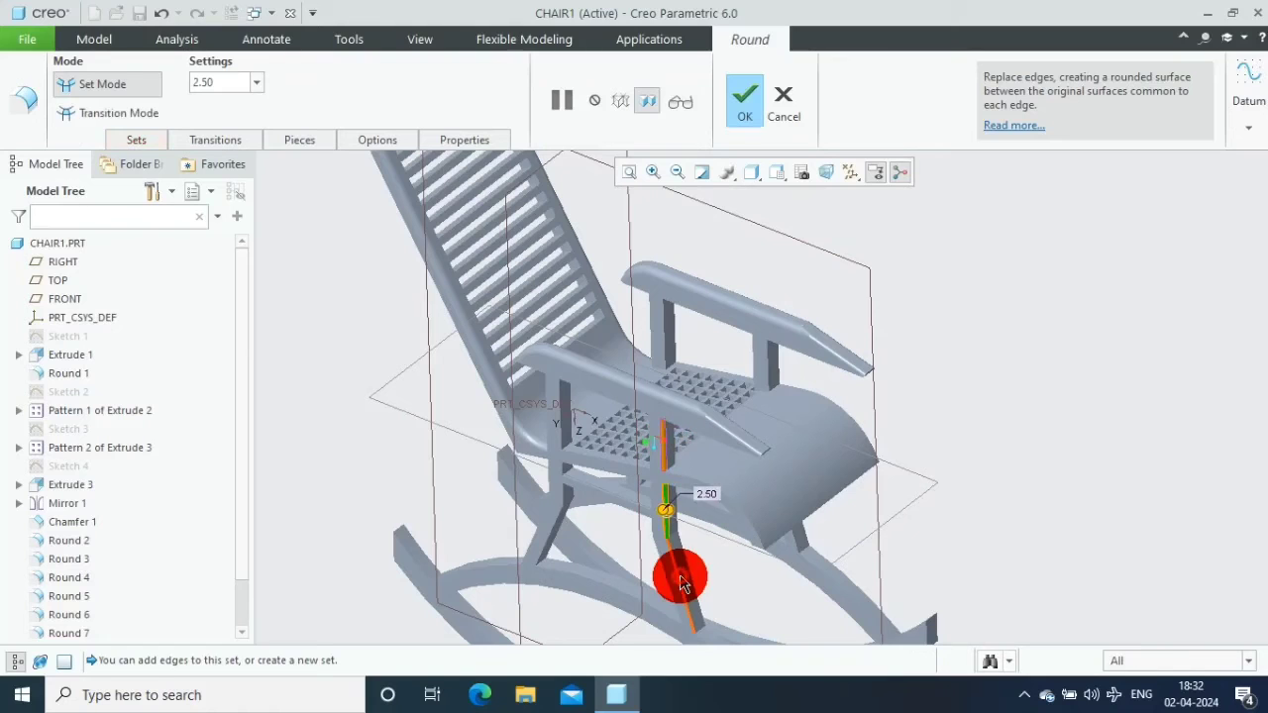
ctrl+click(558, 411)
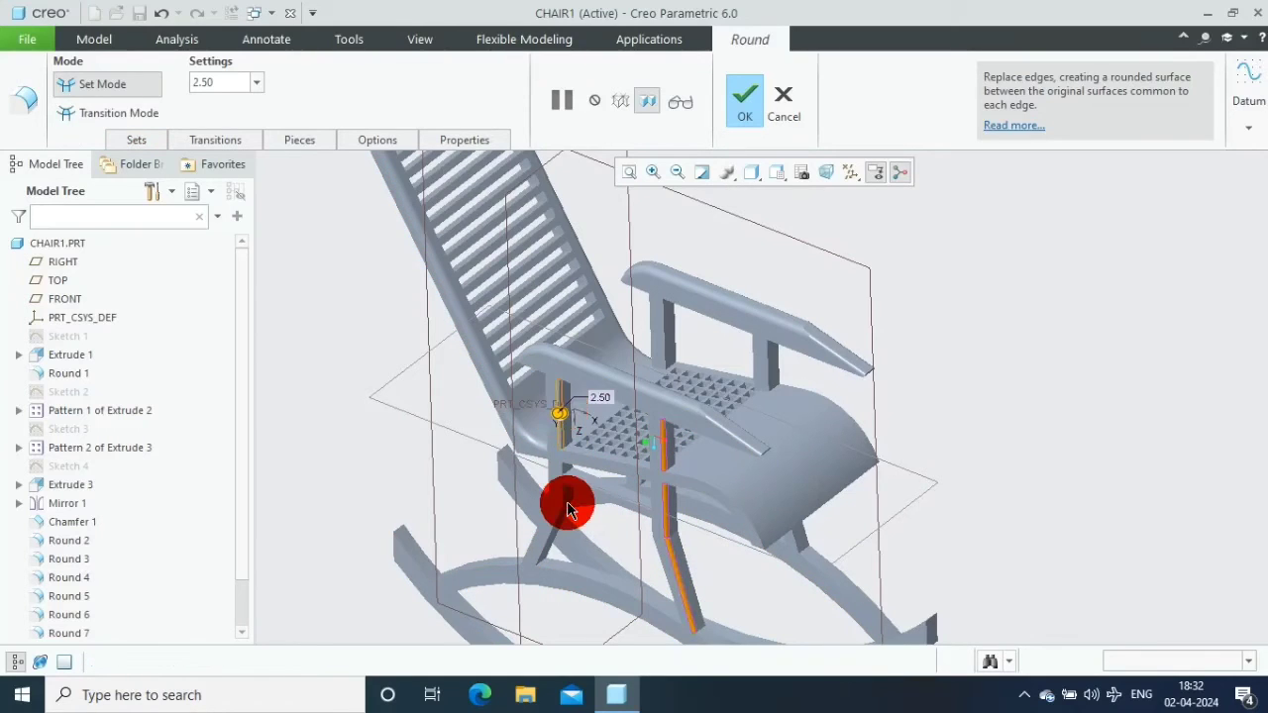
ctrl+click(562, 480)
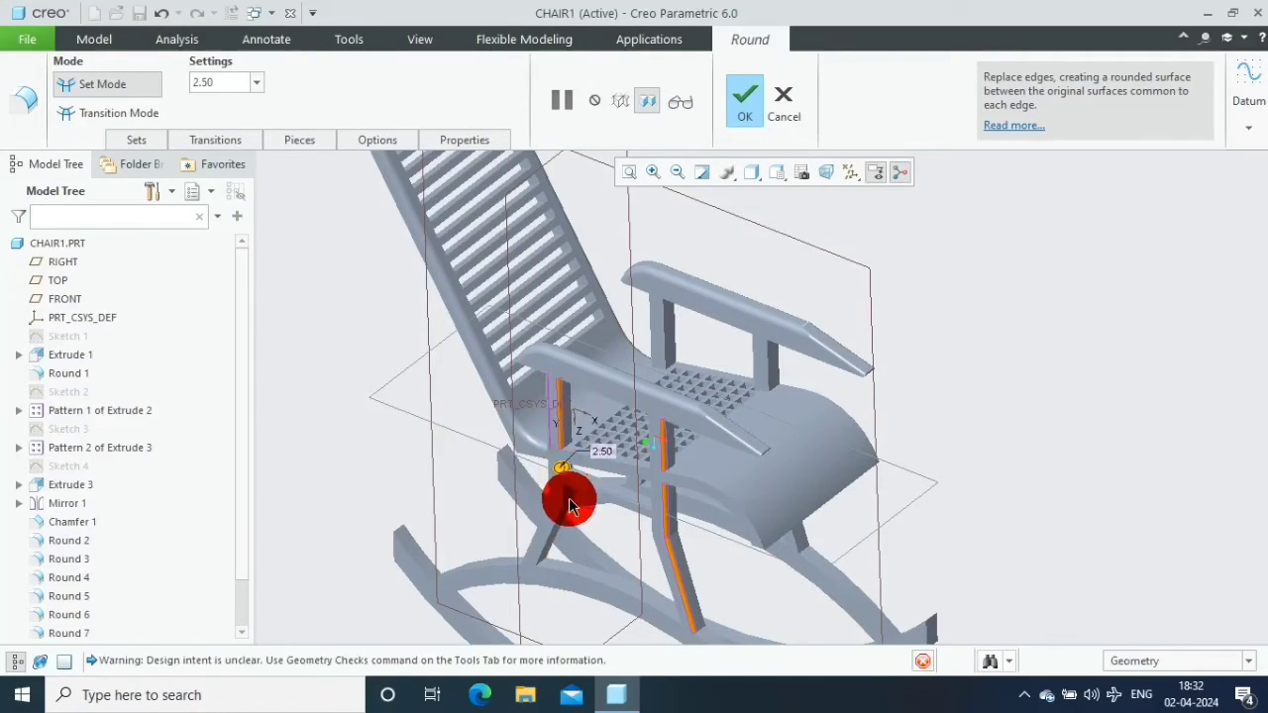
ctrl+click(553, 536)
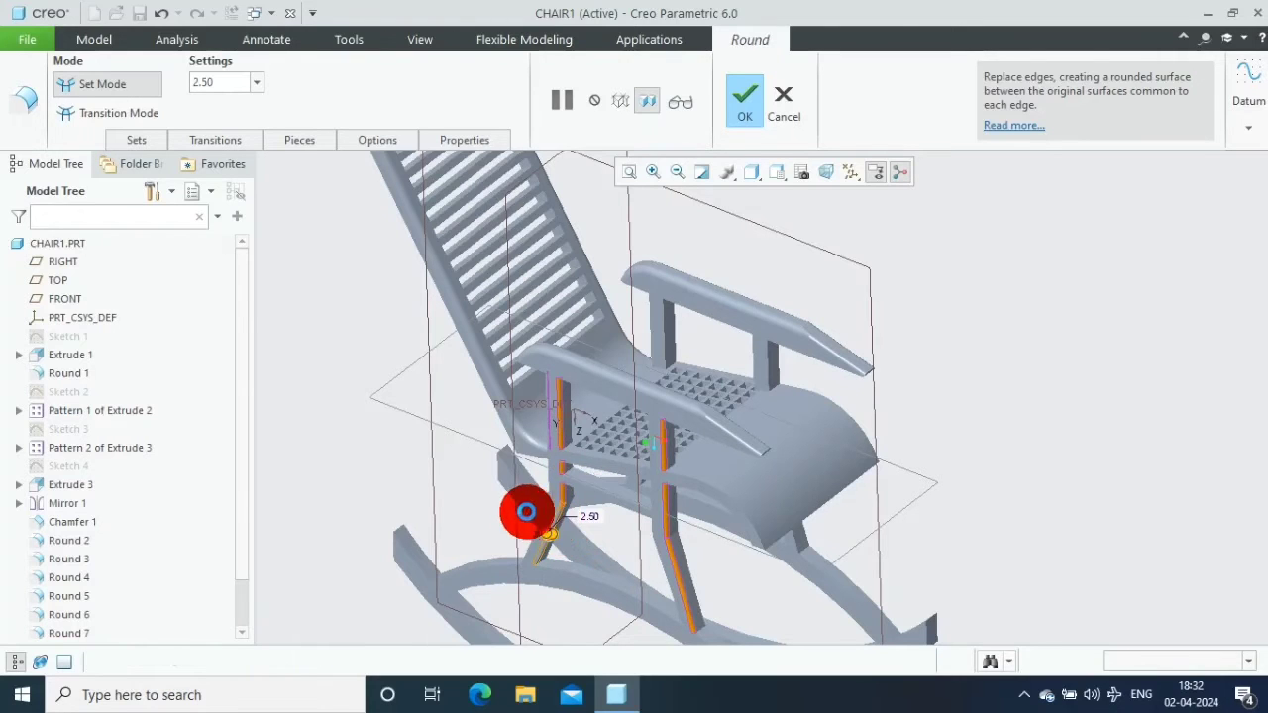
From below the chair, add the lower and rear leg edges to the round
mouse_move(486, 513)
middle_down()
mouse_move(594, 490)
mouse_move(604, 429)
middle_up()
ctrl+click(604, 429)
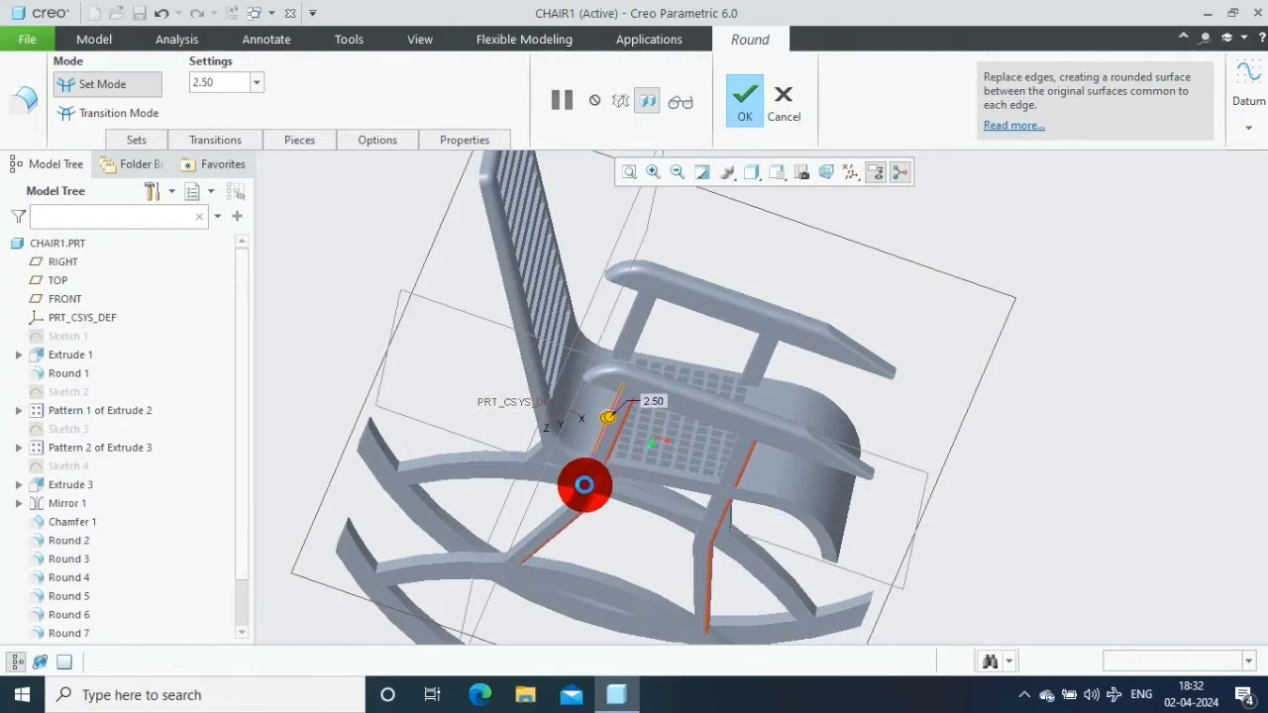
ctrl+click(552, 530)
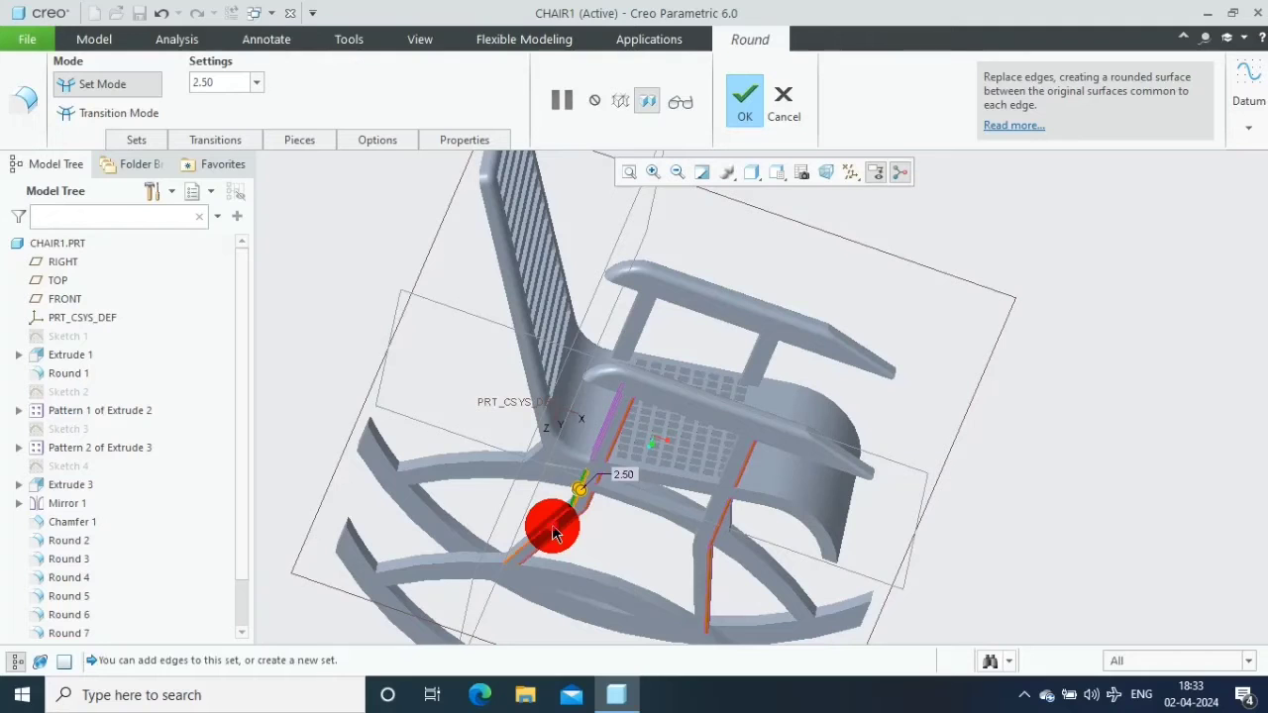
ctrl+click(711, 523)
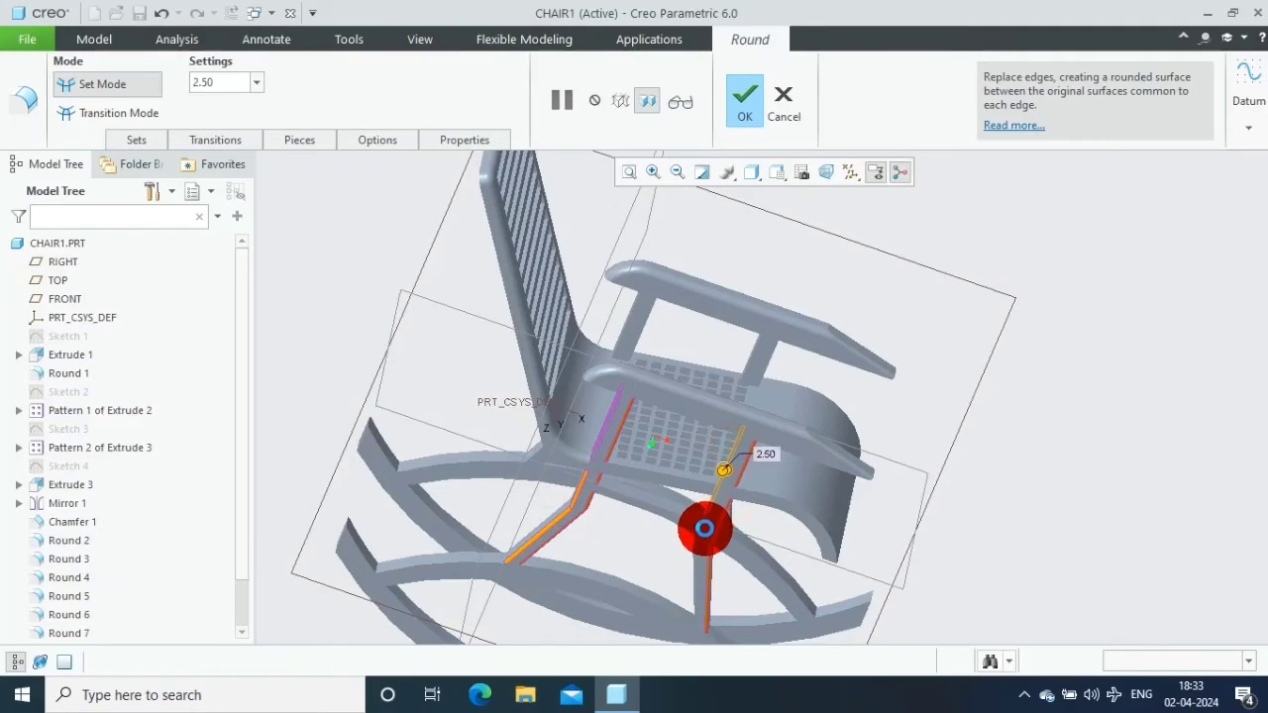
ctrl+click(697, 543)
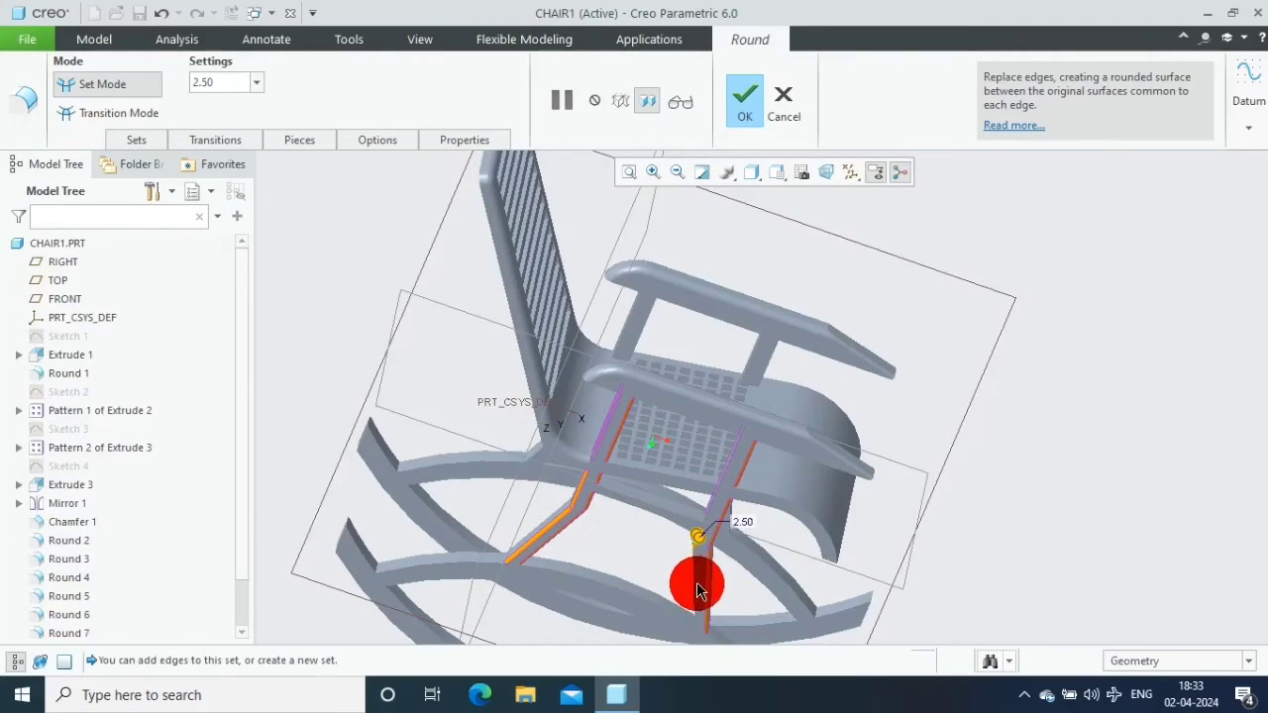
Add the lower curved rocker edges and the lower-right leg edge to the round
mouse_move(668, 584)
middle_down()
mouse_move(657, 555)
mouse_move(629, 565)
middle_up()
ctrl+click(628, 565)
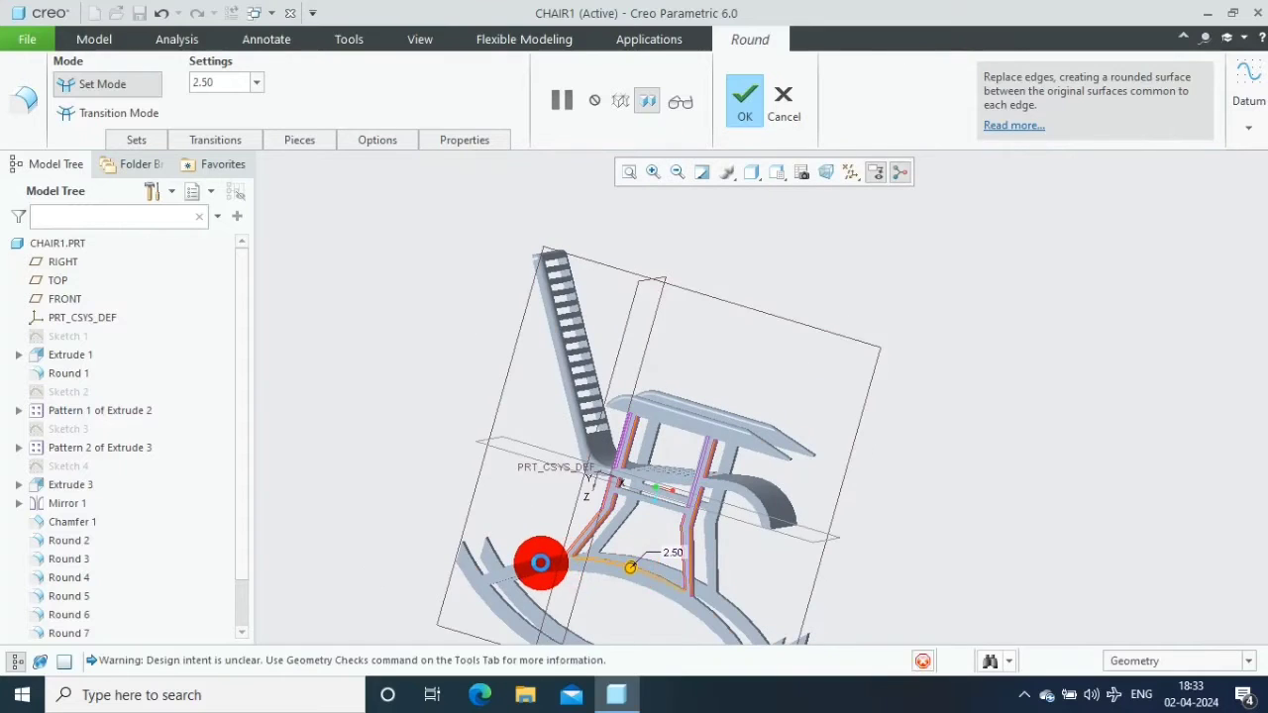
ctrl+click(532, 558)
scroll(741, 615, down, 2)
scroll(713, 574, down, 3)
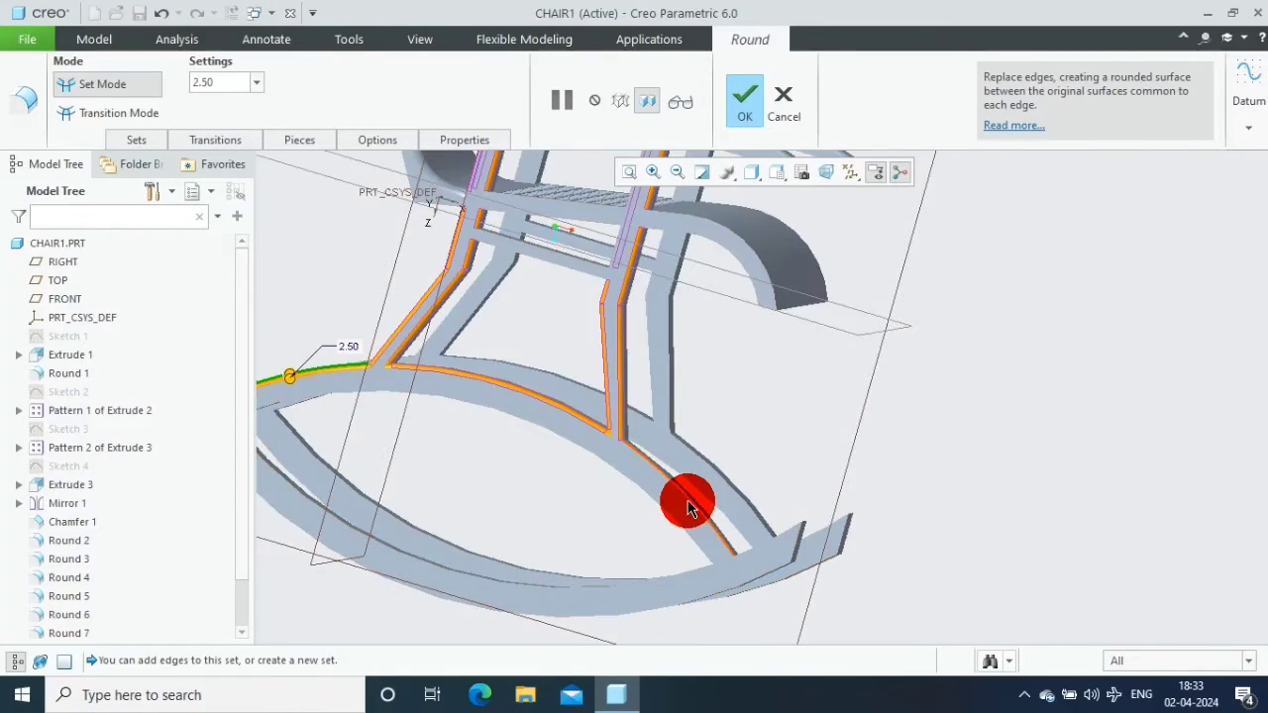
ctrl+click(691, 508)
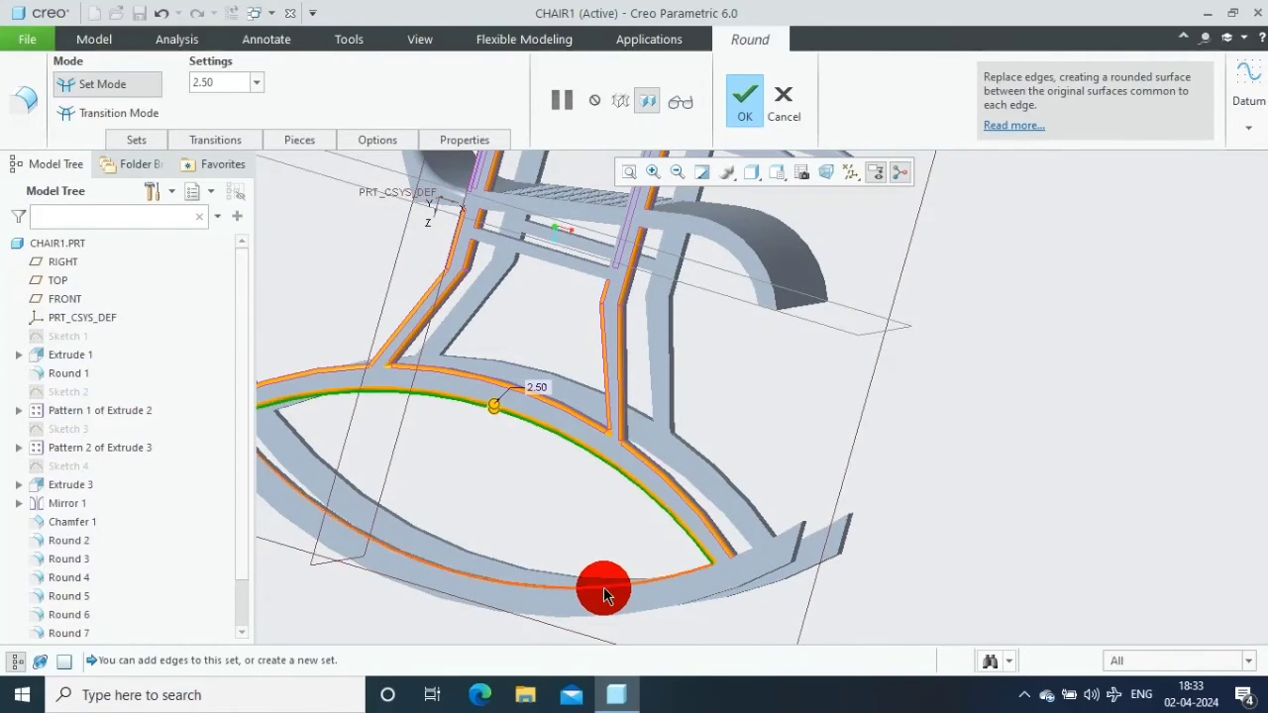
ctrl+click(606, 594)
ctrl+click(793, 538)
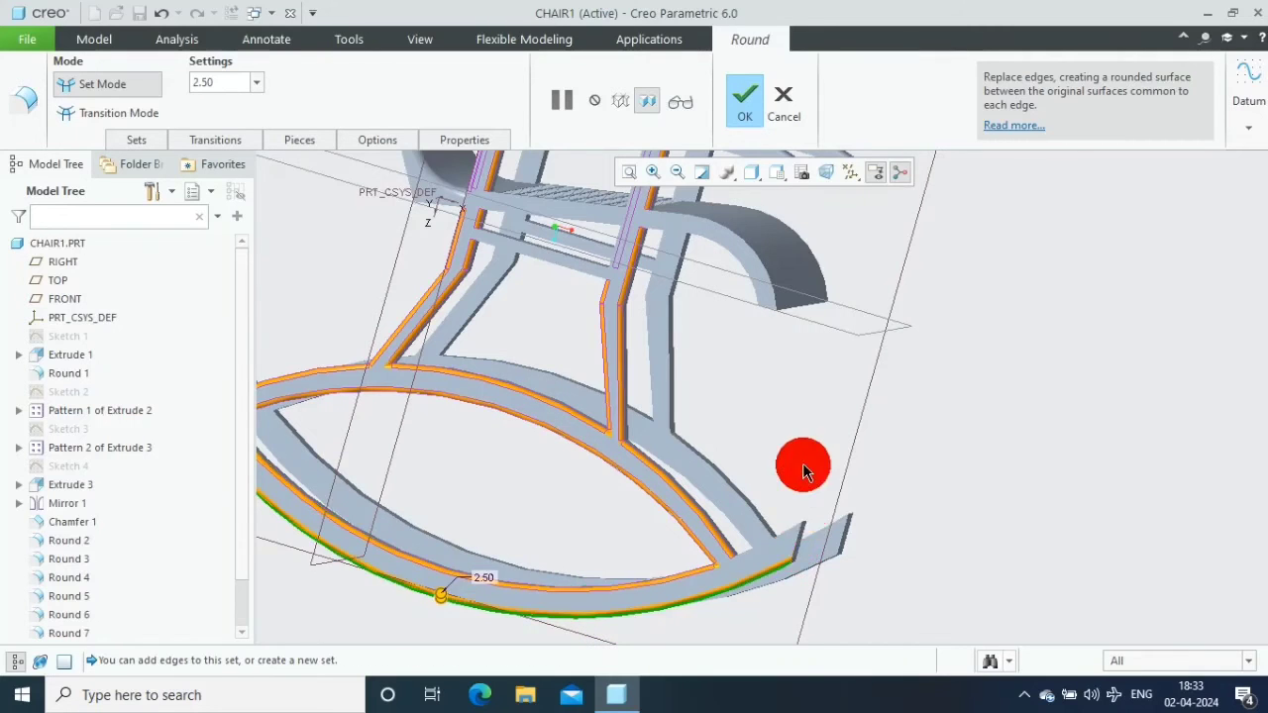
From a side view, add the rocker's inner upper and outer lower edges
mouse_move(804, 467)
middle_down()
mouse_move(570, 408)
mouse_move(491, 476)
middle_up()
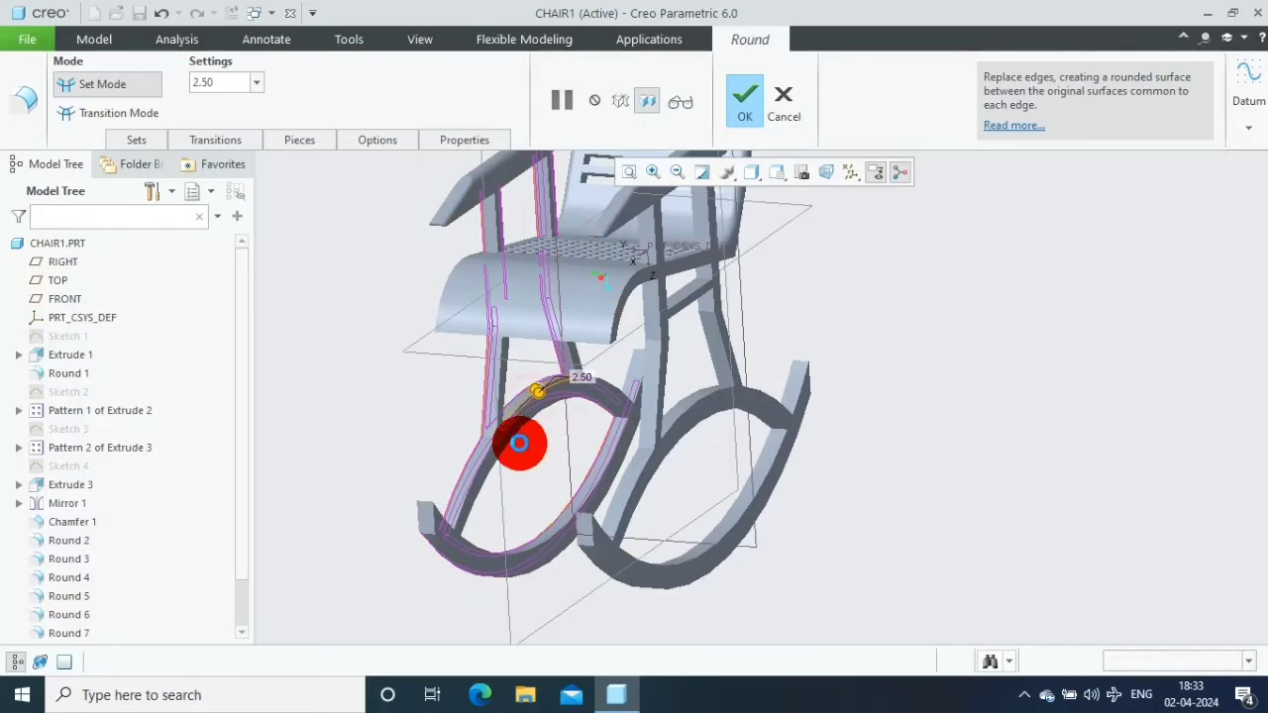
ctrl+click(490, 476)
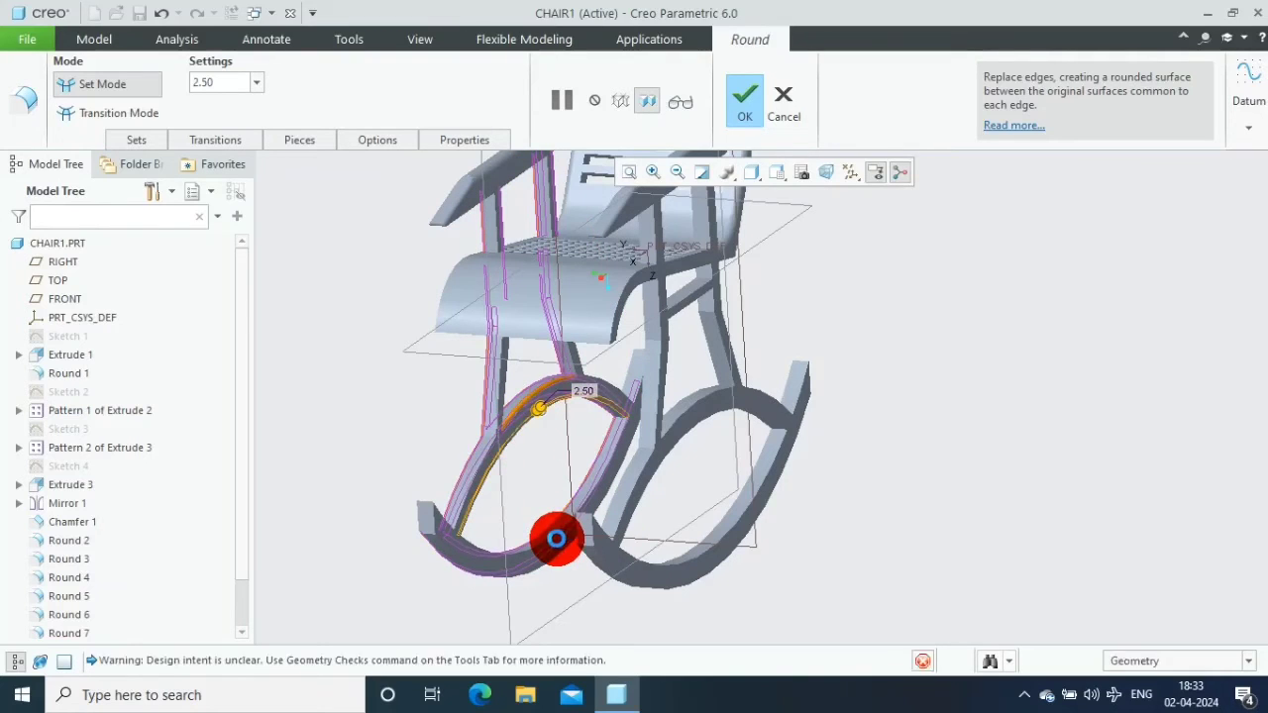
click(549, 555)
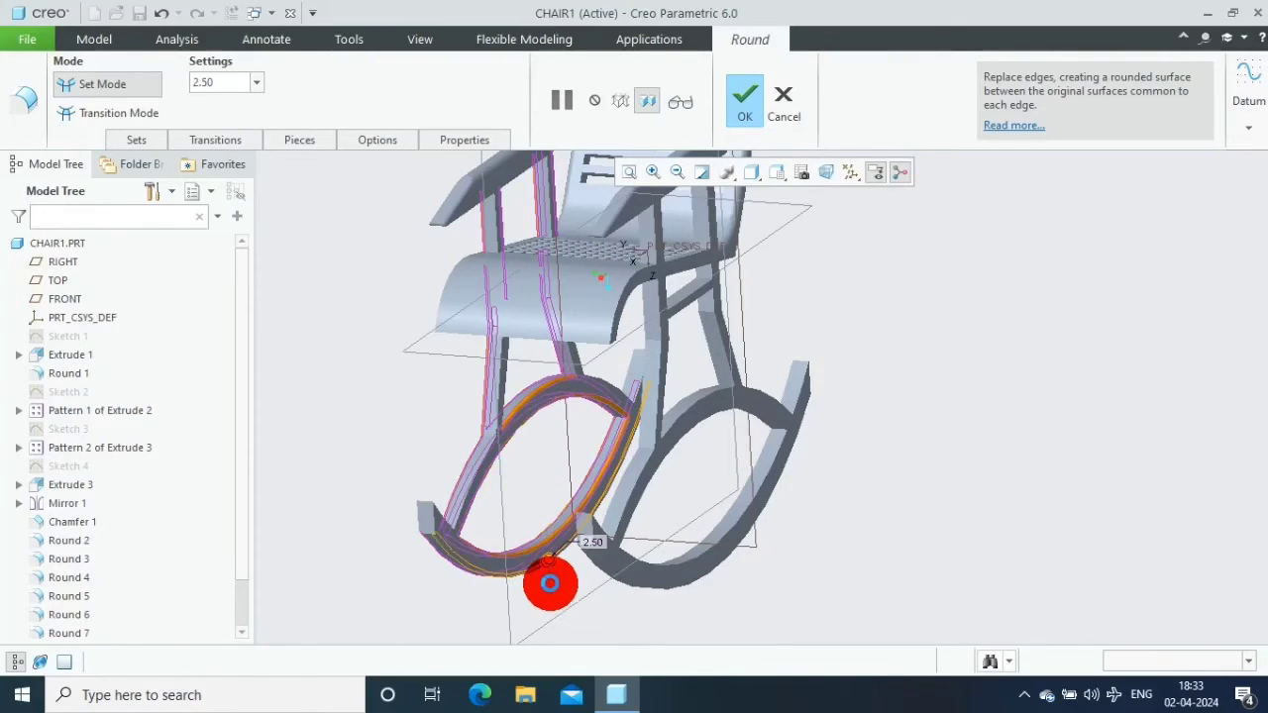
click(610, 382)
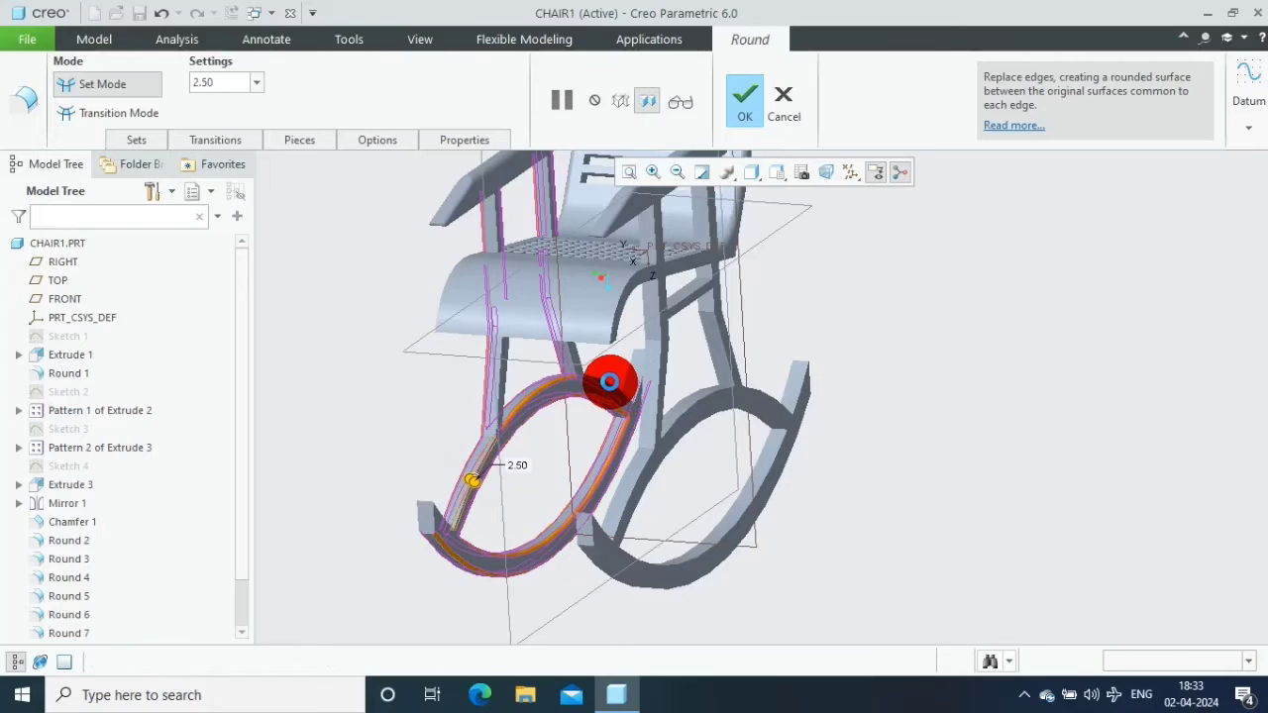
click(603, 385)
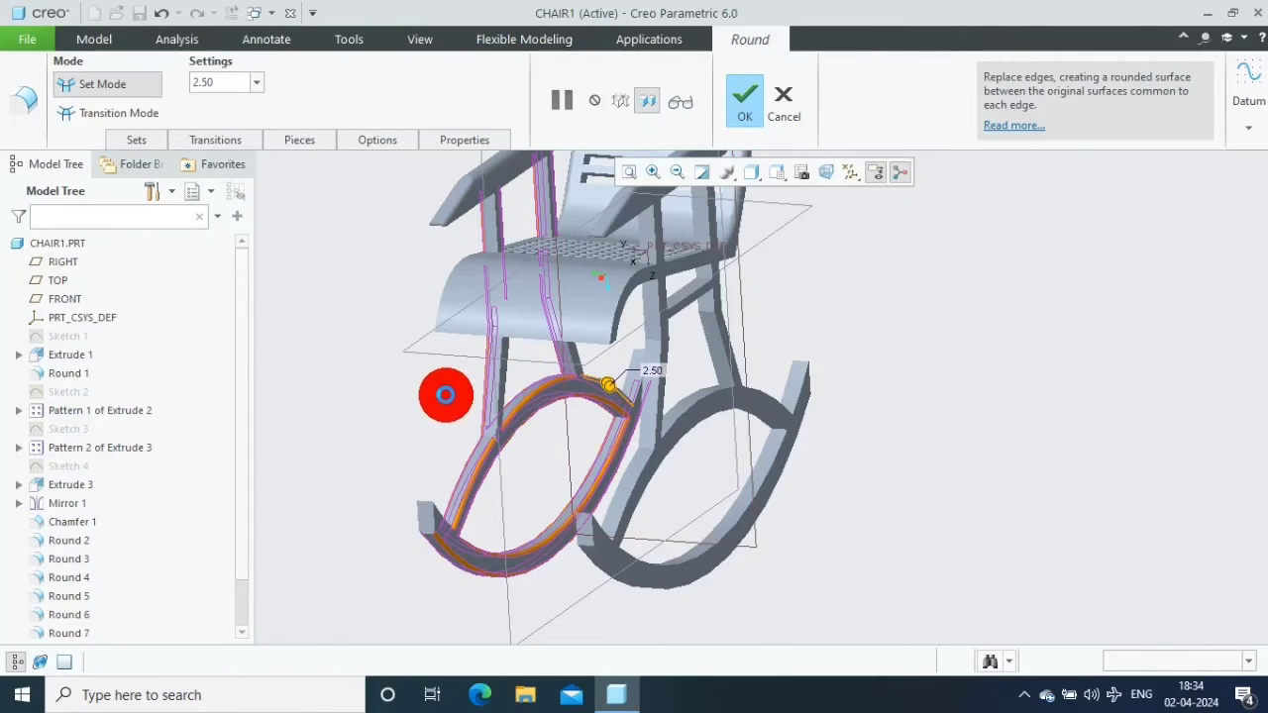
Add the leg's vertical edge and another frame edge to the round
middle_drag(500, 382, 504, 353)
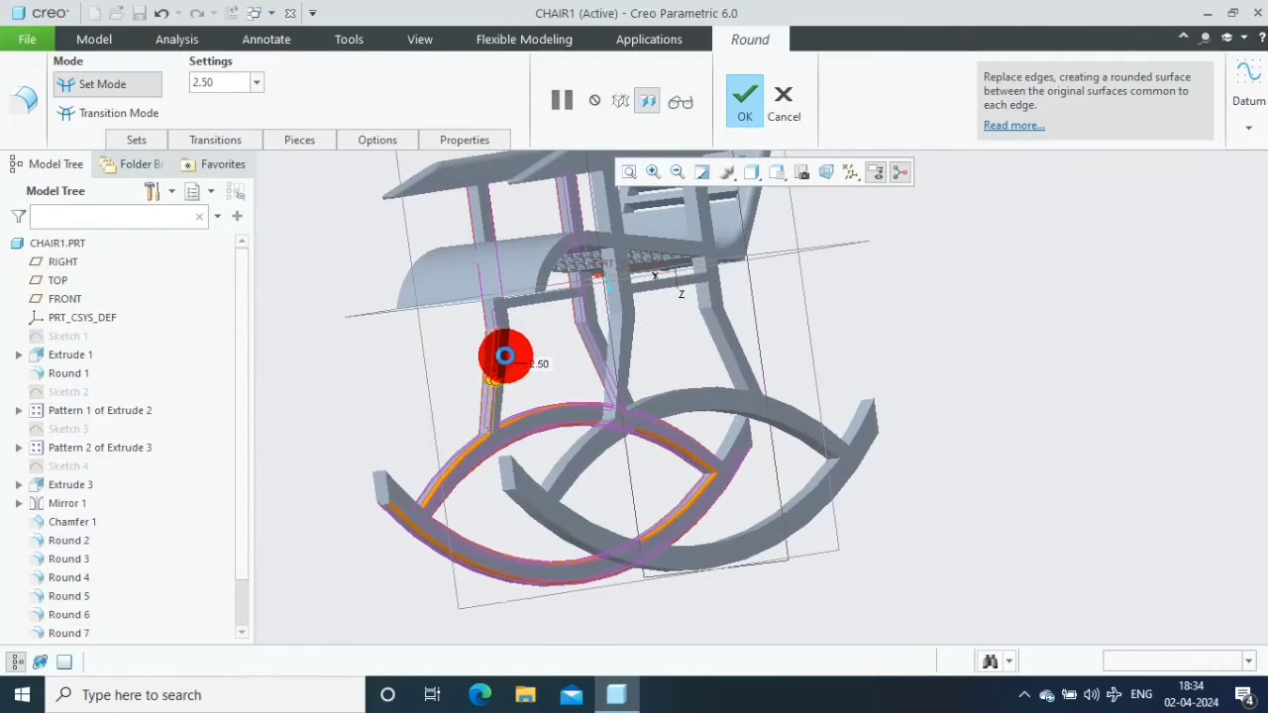
ctrl+click(507, 354)
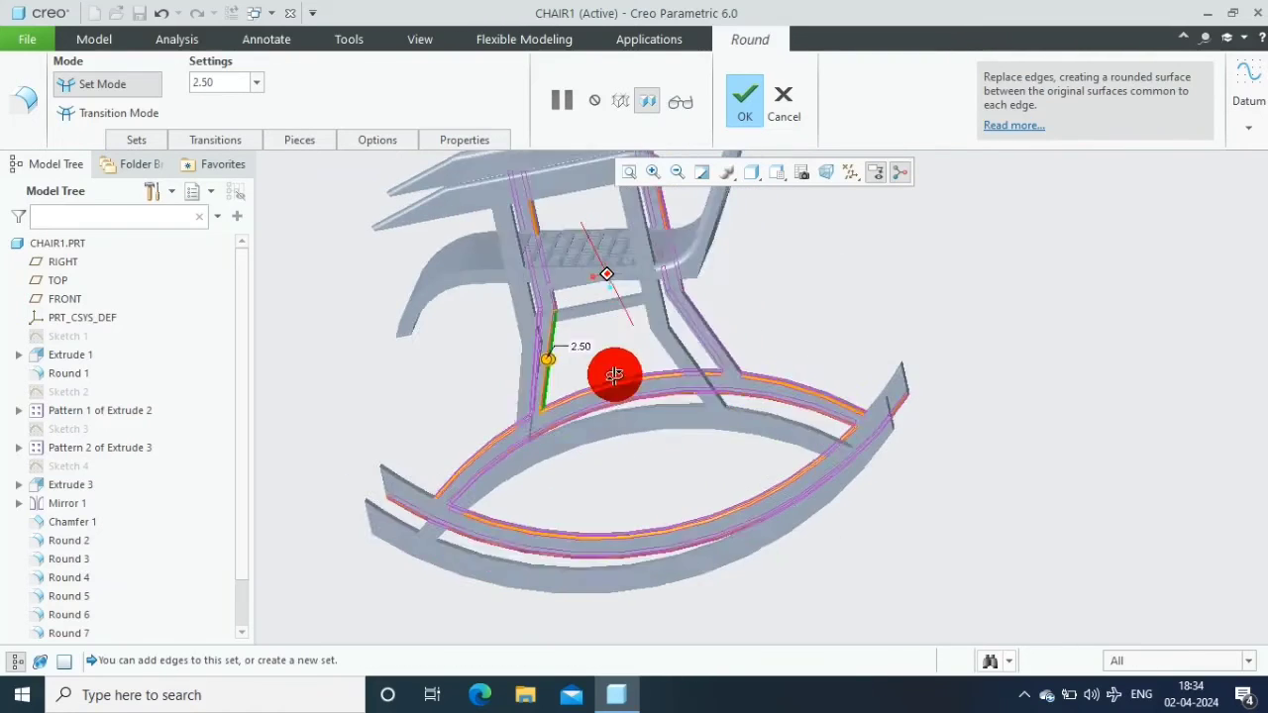
middle_drag(677, 350, 715, 322)
ctrl+click(716, 303)
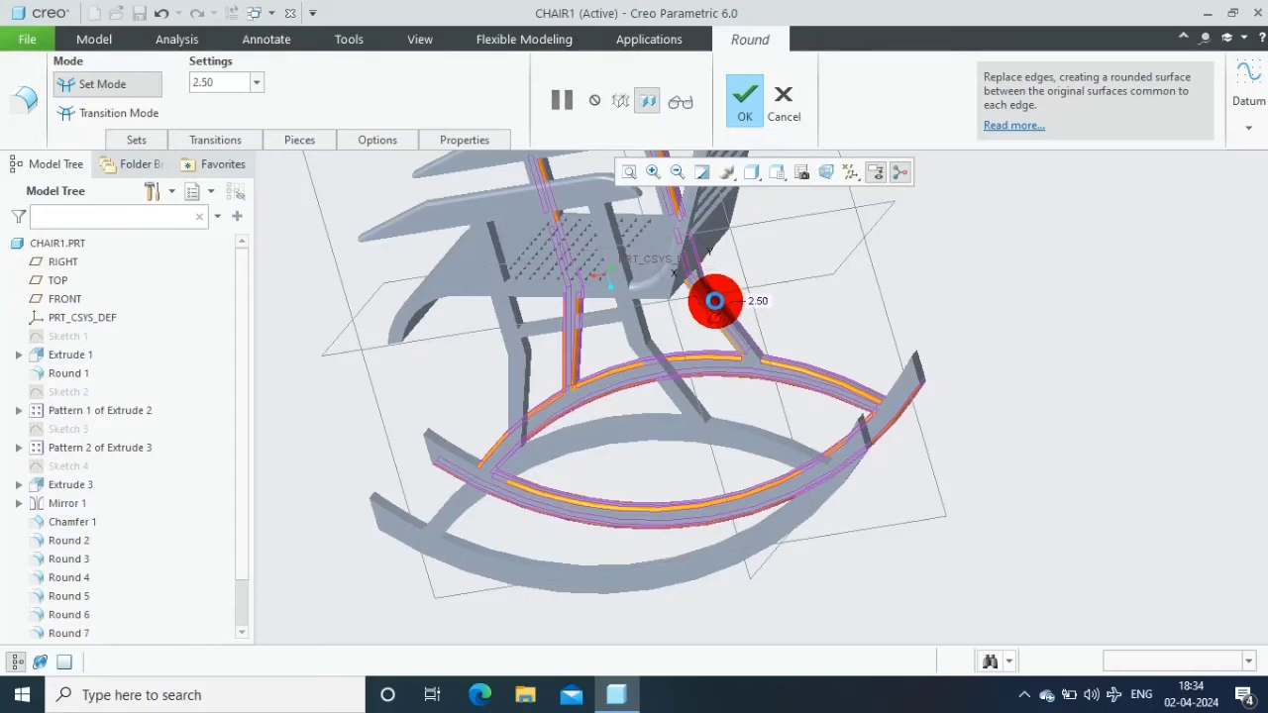
Add the remaining rocker edge and the rocker end edge to the 2.50 round
mouse_move(479, 354)
middle_down()
mouse_move(460, 384)
mouse_move(611, 351)
mouse_move(561, 311)
mouse_move(654, 278)
middle_up()
scroll(326, 496, up, 3)
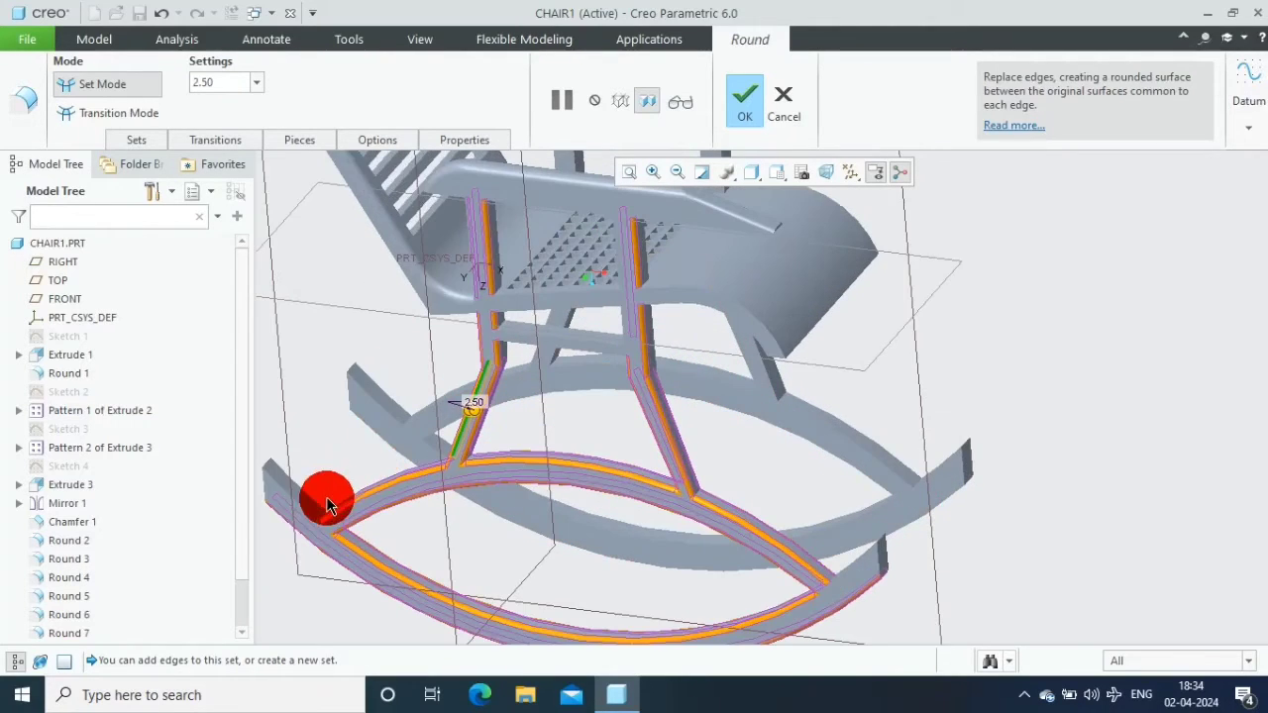
ctrl+click(311, 489)
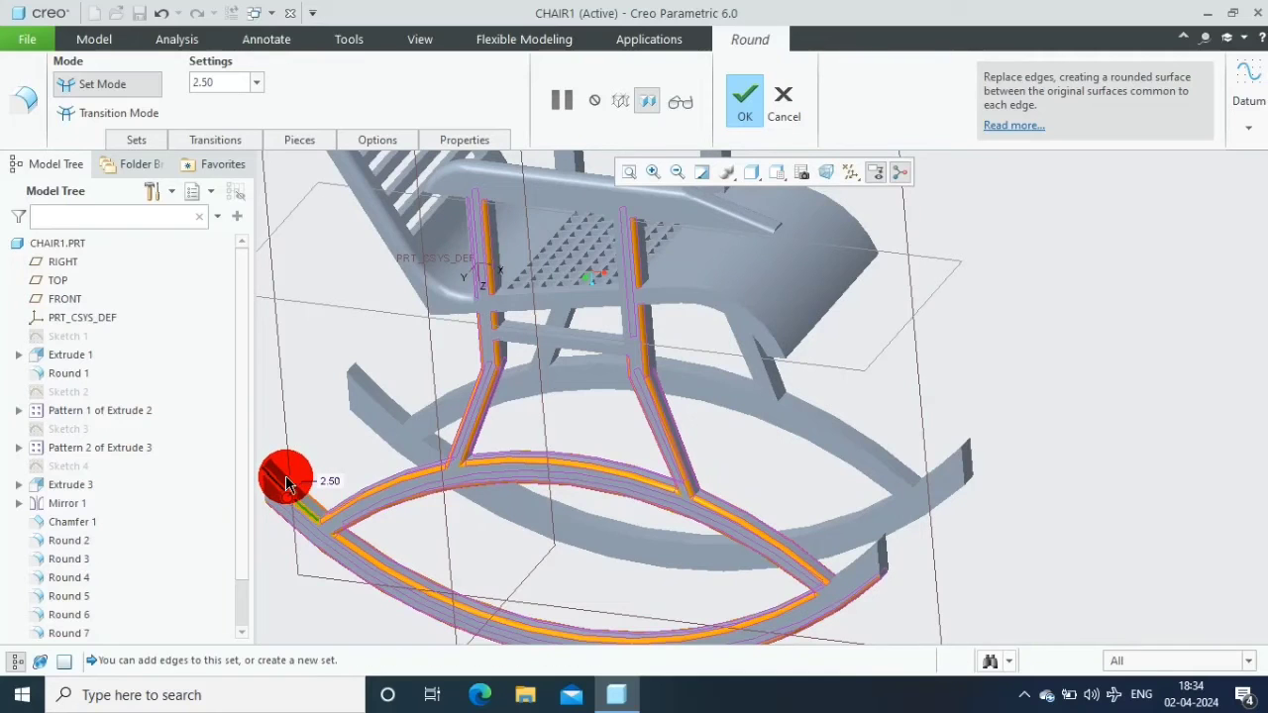
scroll(877, 608, up, 2)
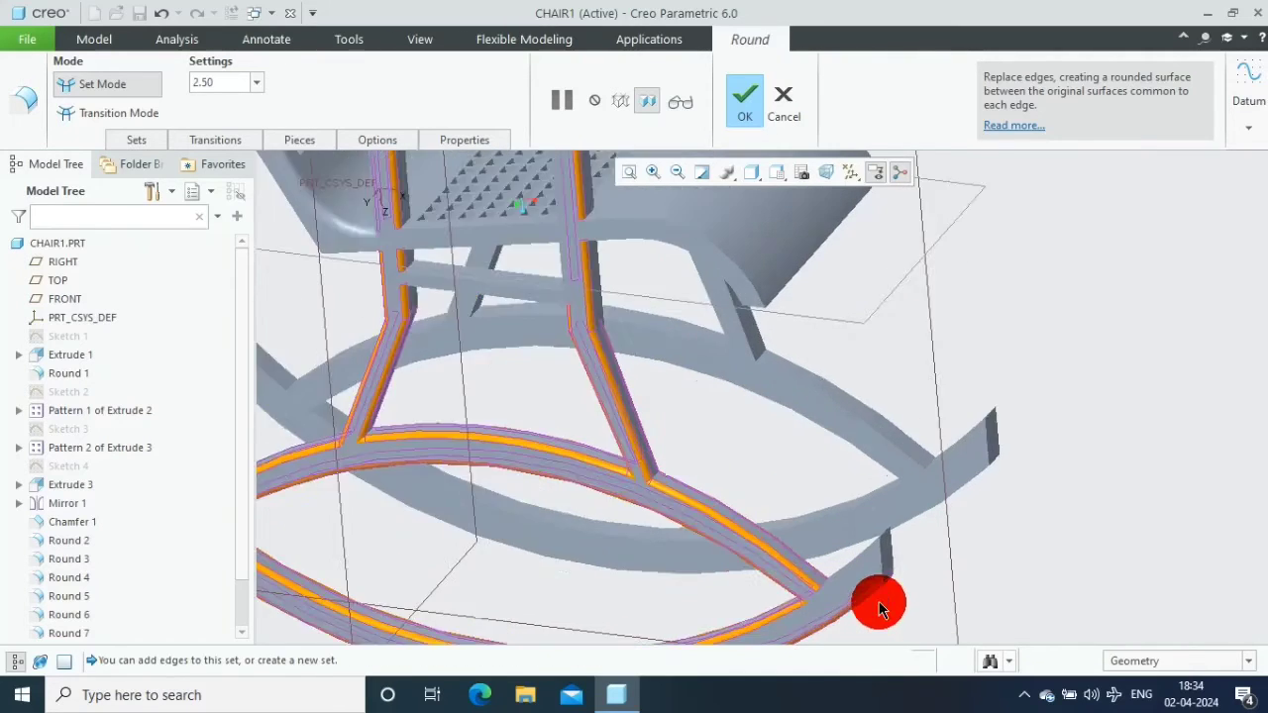
middle_drag(878, 607, 898, 629)
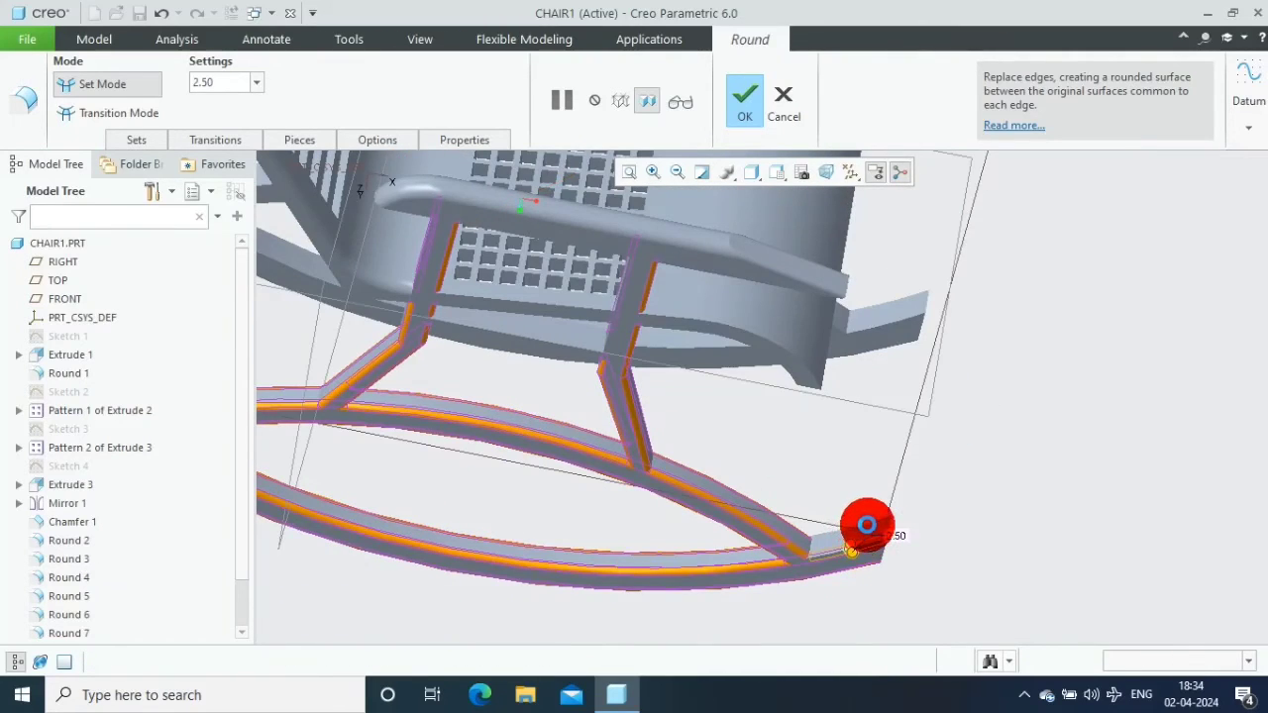
ctrl+click(868, 532)
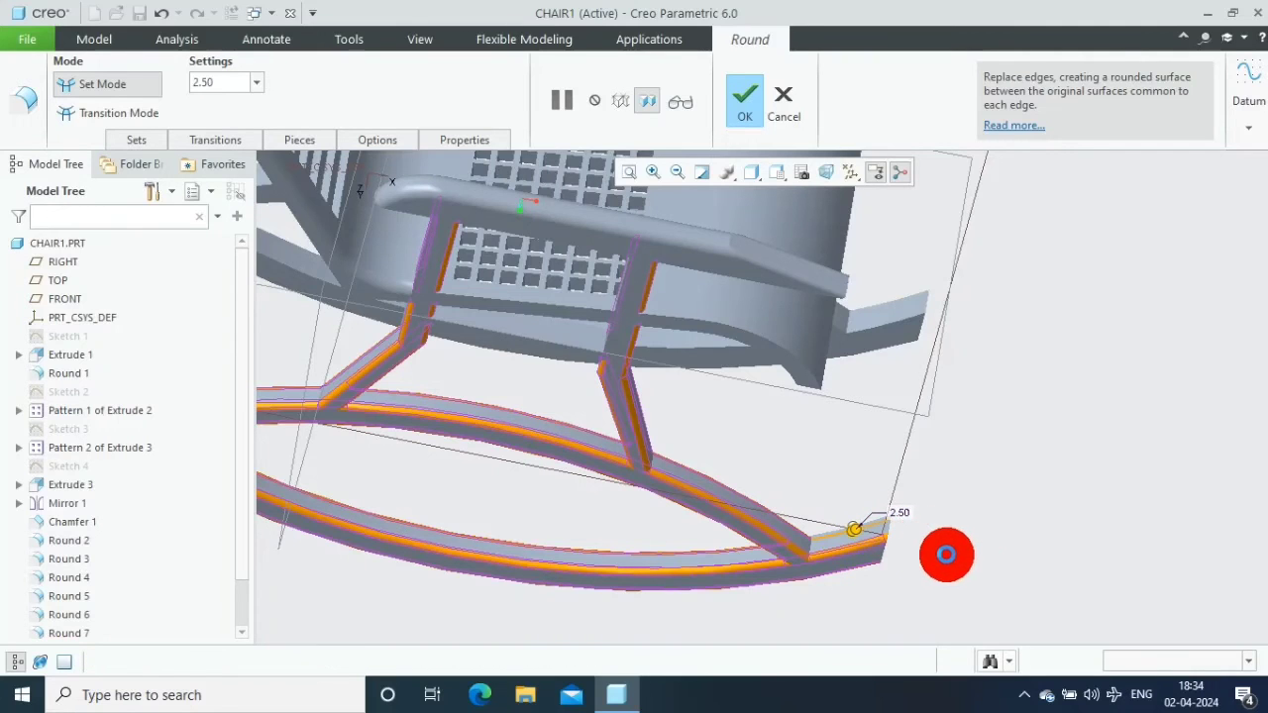
middle_drag(946, 555, 553, 352)
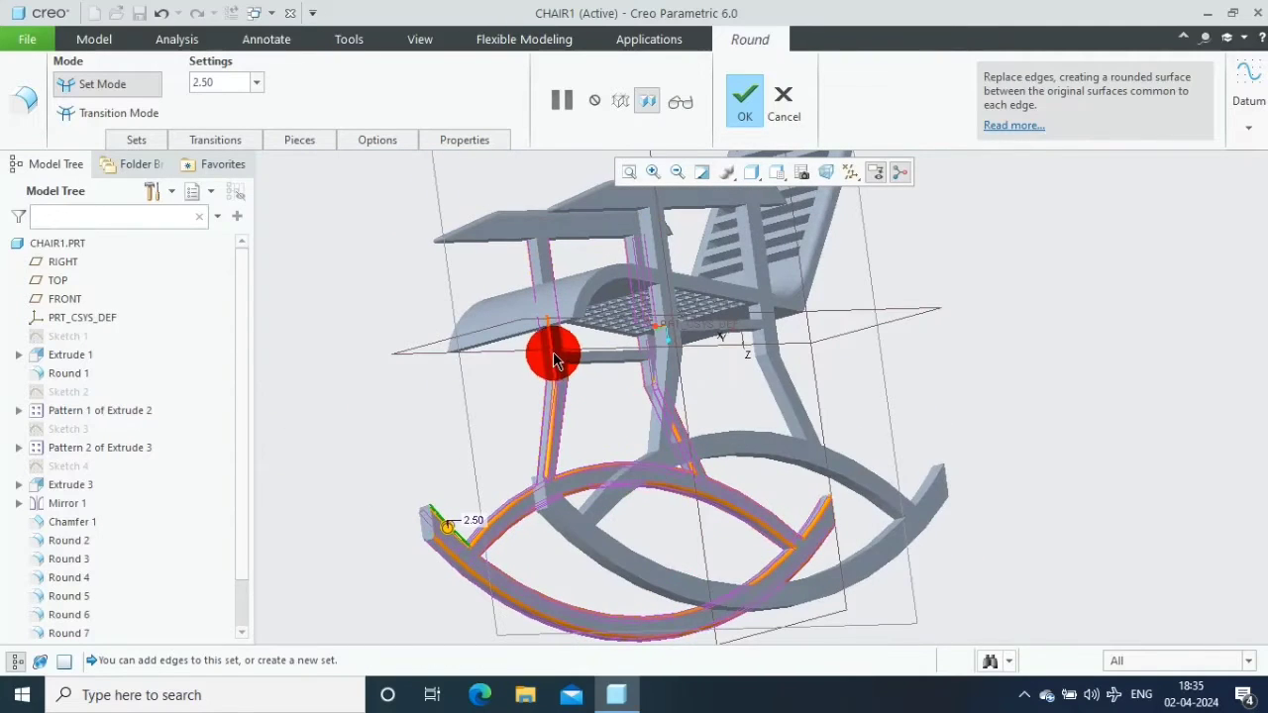
Add the remaining leg edges and the horizontal crossbar edge to the 2.50 round
ctrl+click(553, 352)
scroll(627, 367, up, 5)
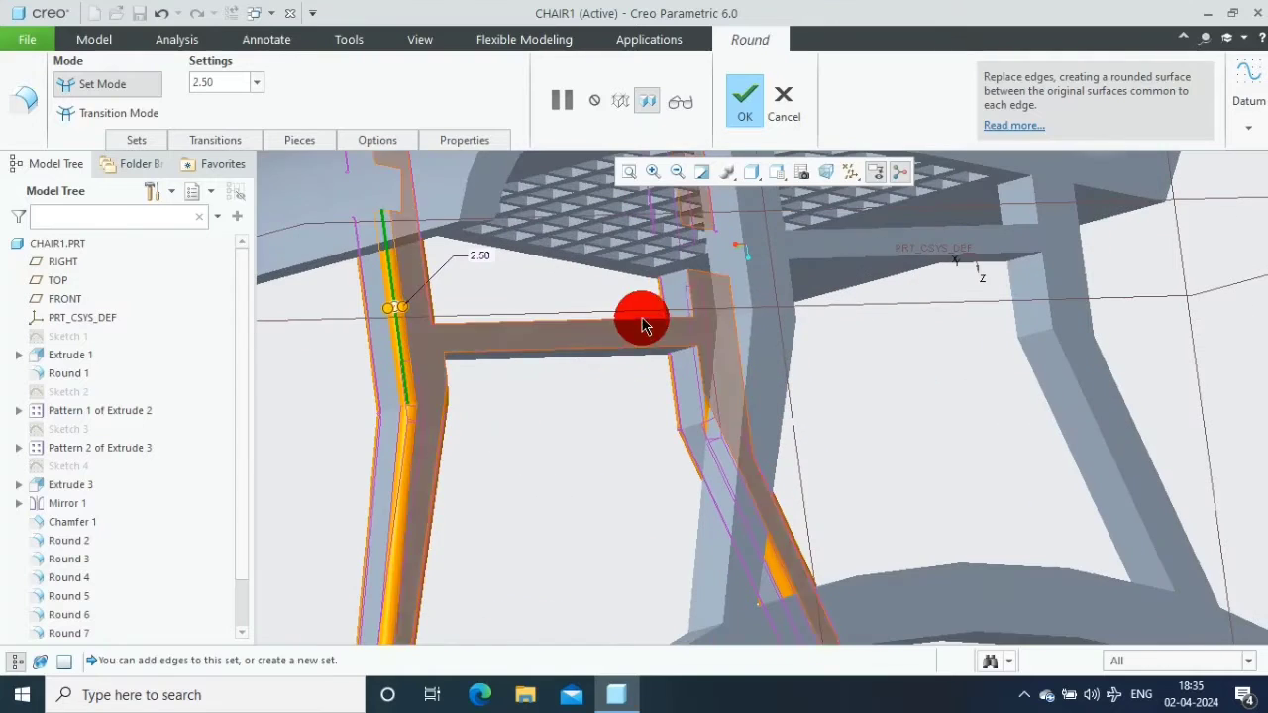
ctrl+click(690, 292)
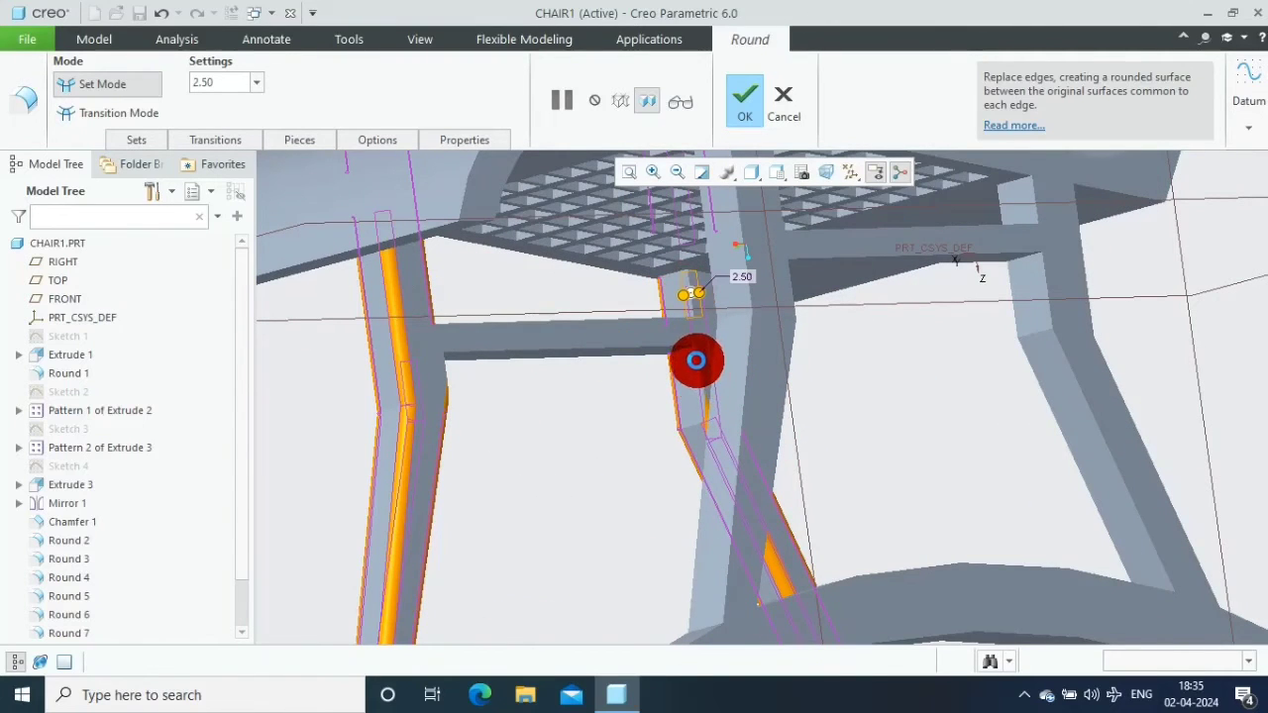
ctrl+click(696, 361)
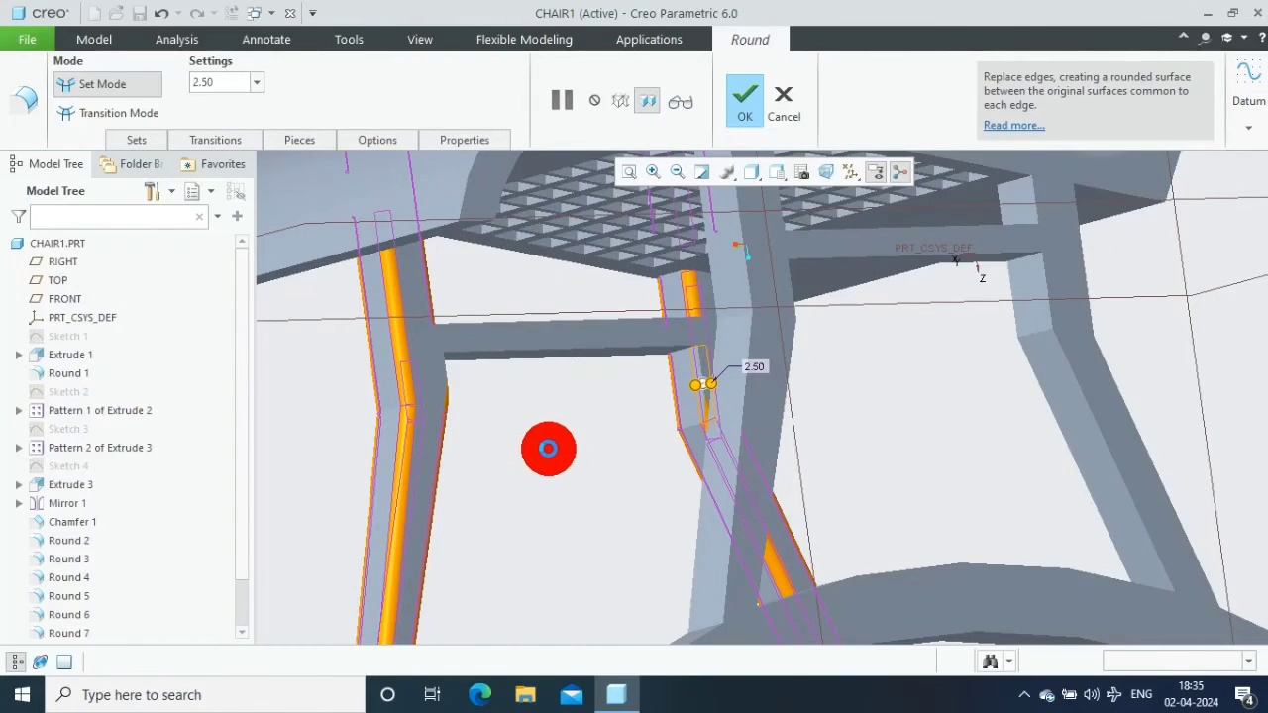
middle_drag(489, 456, 594, 345)
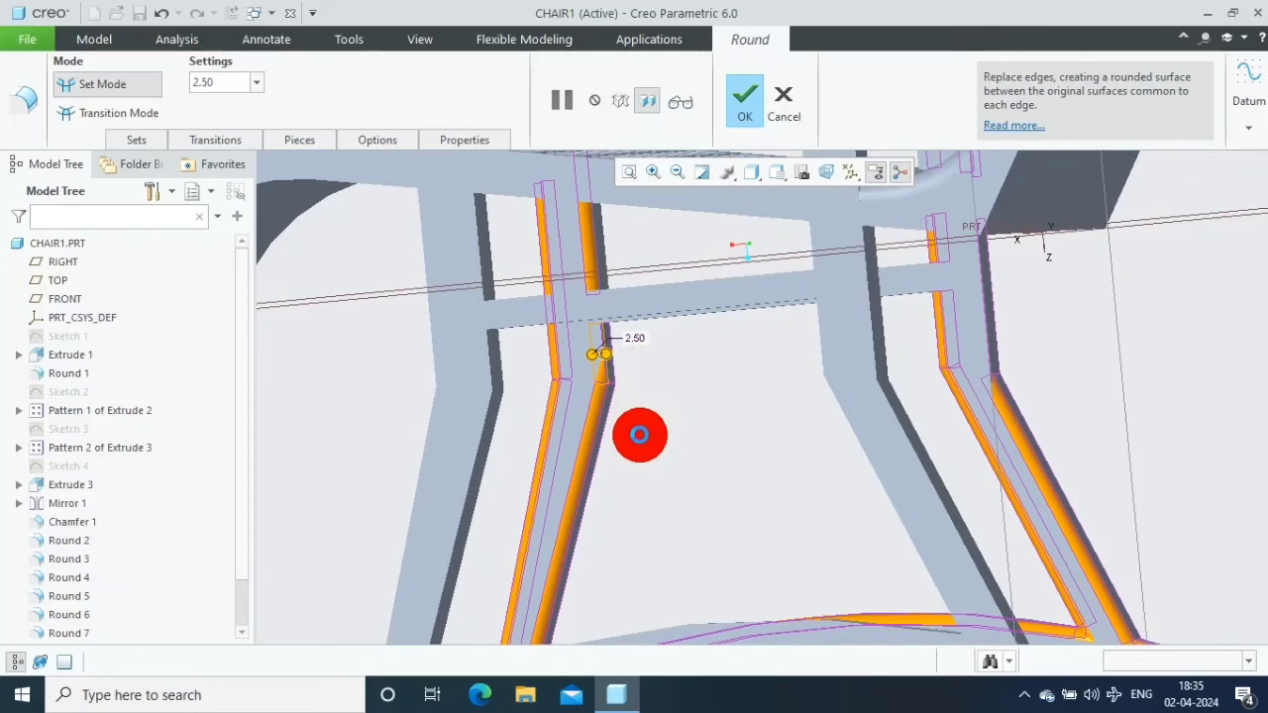
ctrl+click(989, 263)
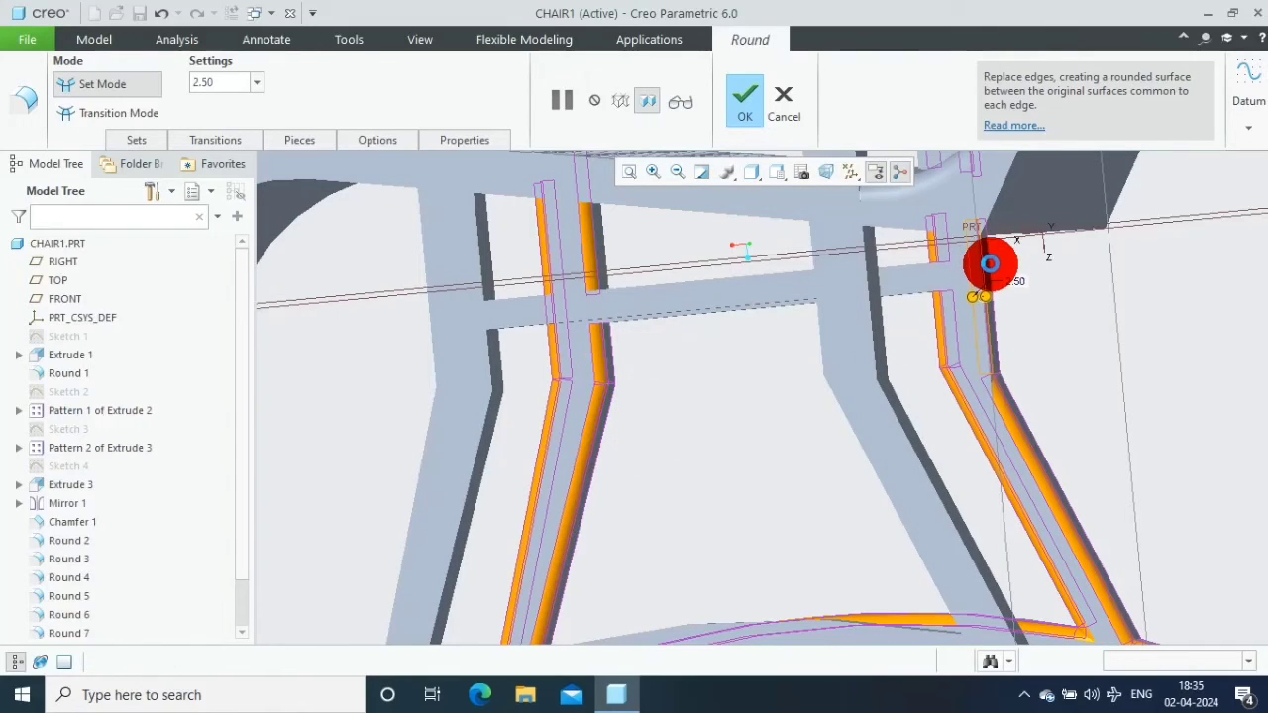
mouse_move(985, 261)
middle_down()
mouse_move(770, 419)
mouse_move(935, 414)
mouse_move(779, 375)
middle_up()
click(742, 393)
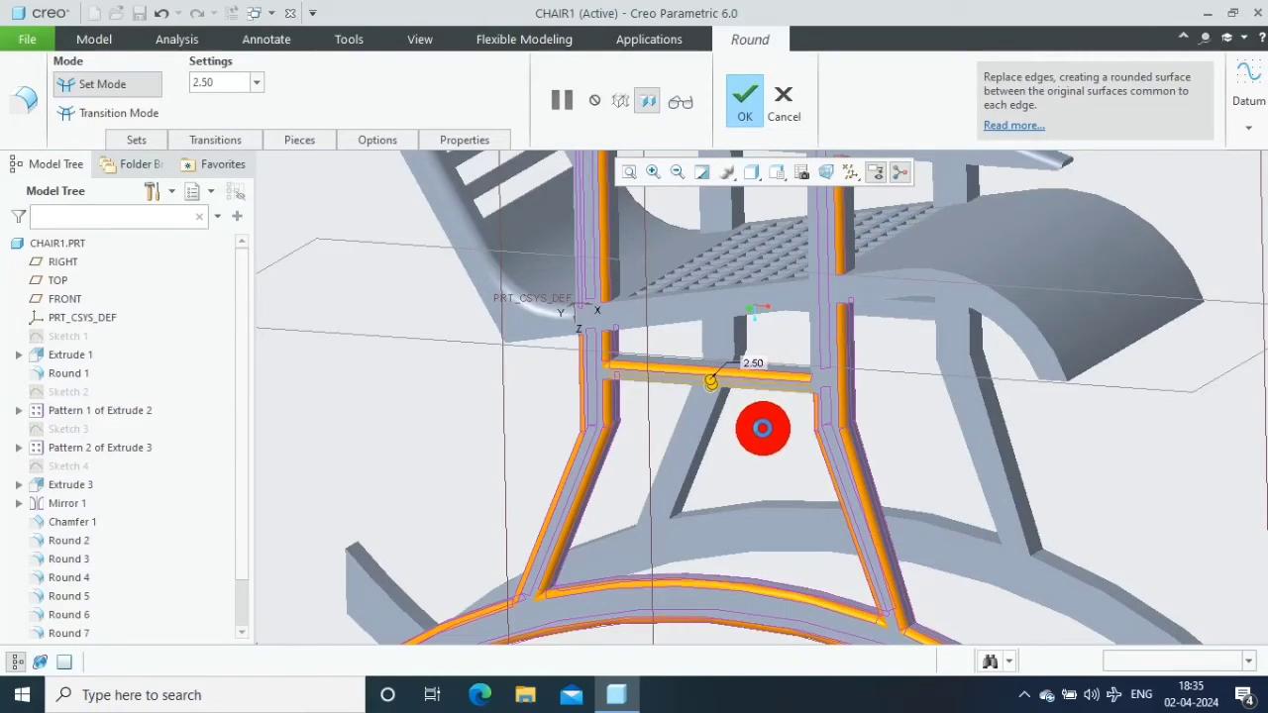
Add both armrest-support edges, then complete the 2.50 round feature
mouse_move(759, 429)
middle_down()
mouse_move(645, 430)
mouse_move(680, 359)
mouse_move(674, 373)
middle_up()
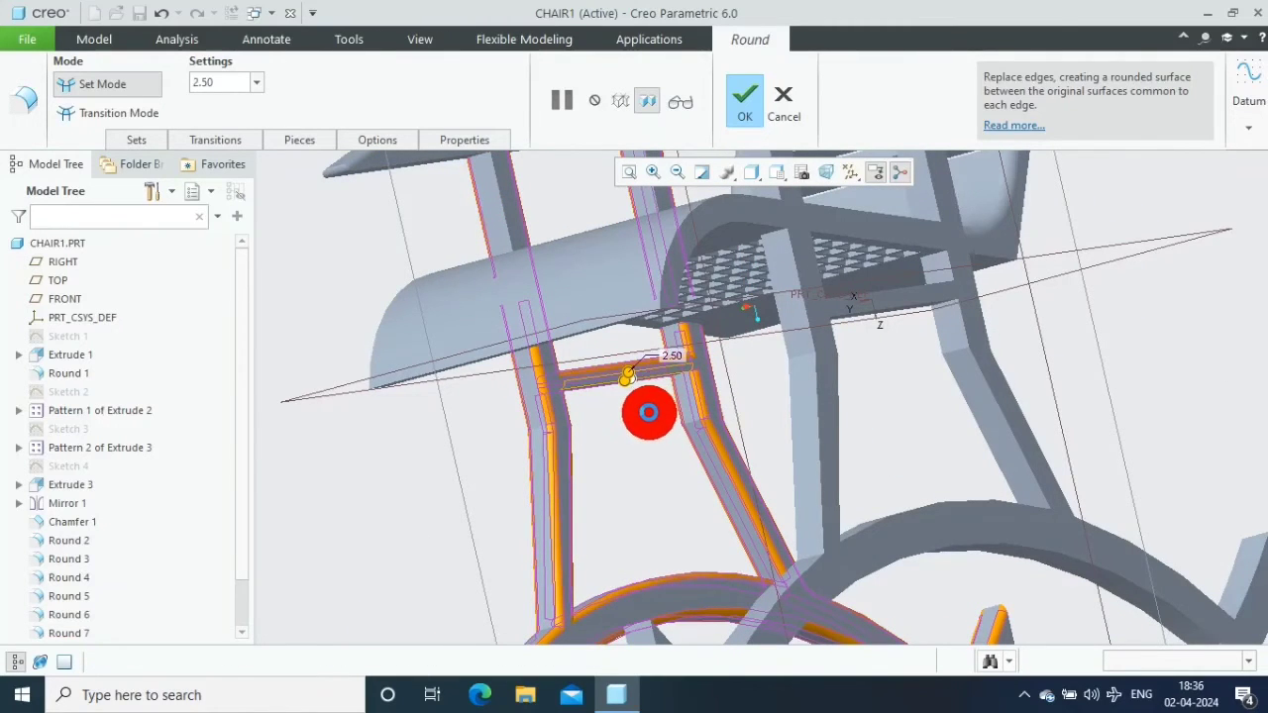
mouse_move(638, 414)
middle_down()
mouse_move(634, 459)
mouse_move(779, 439)
mouse_move(759, 501)
mouse_move(786, 437)
mouse_move(678, 374)
middle_up()
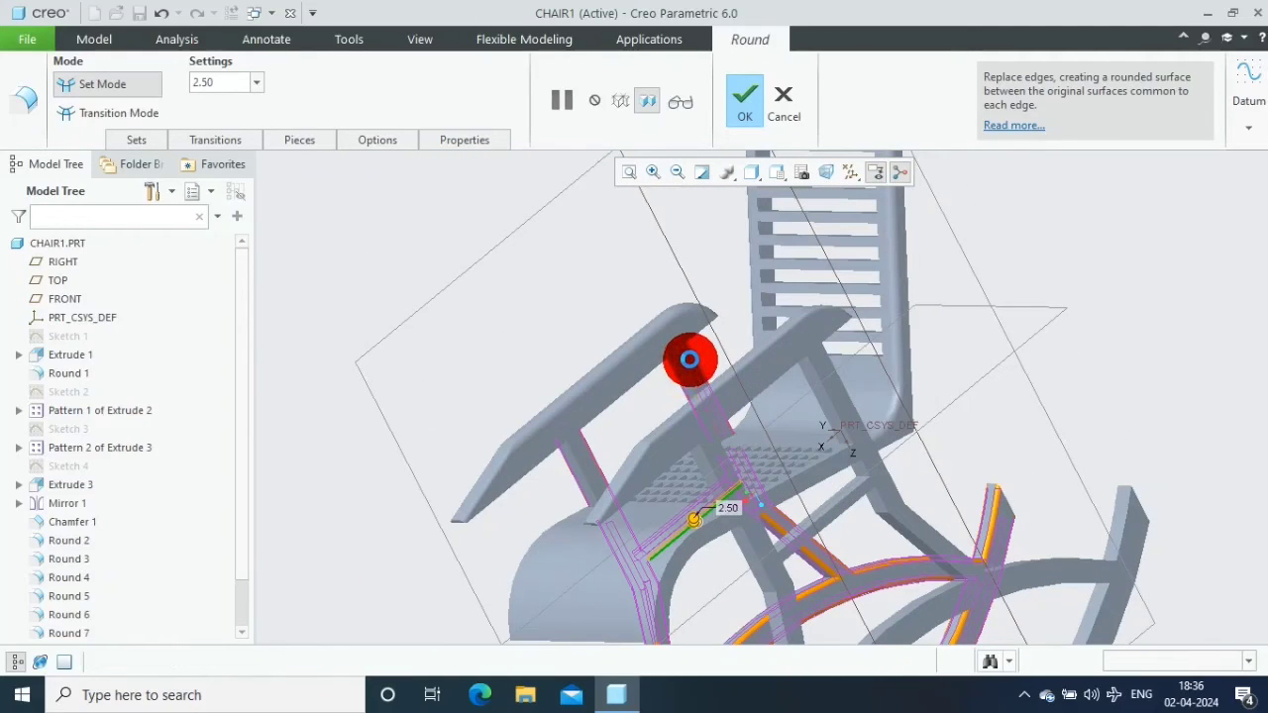
click(691, 359)
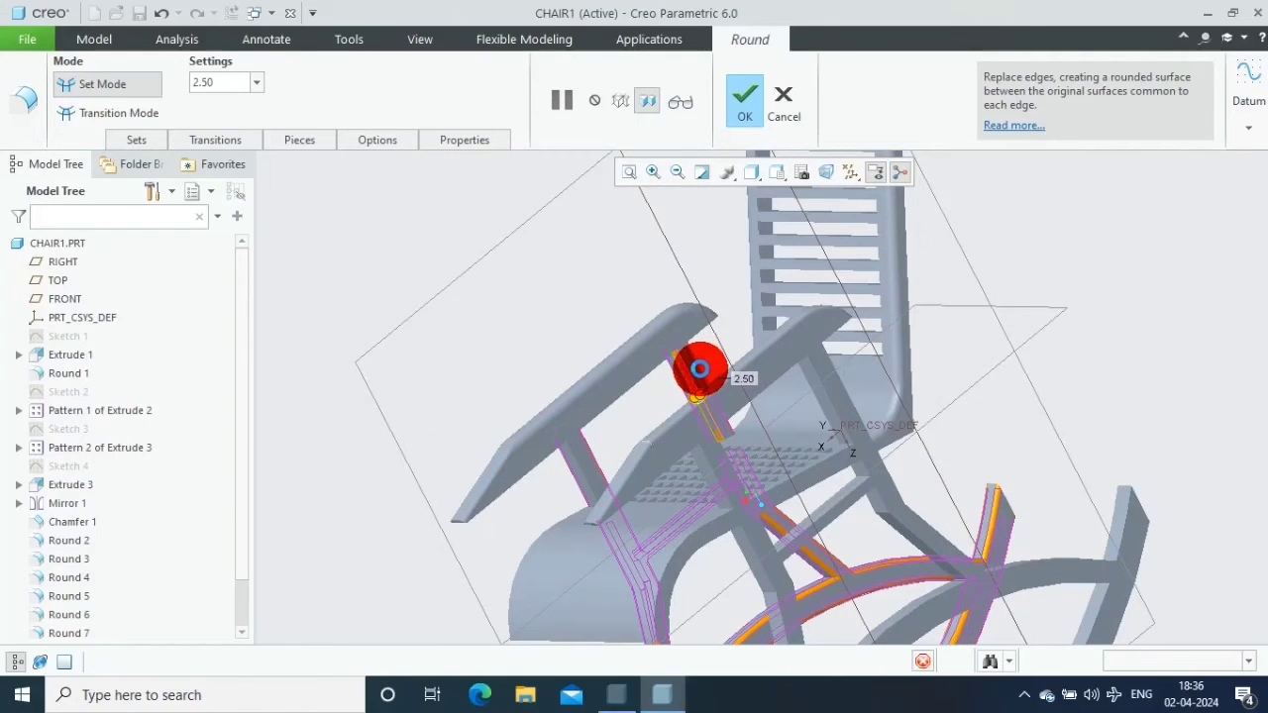
scroll(586, 476, up, 2)
ctrl+click(586, 473)
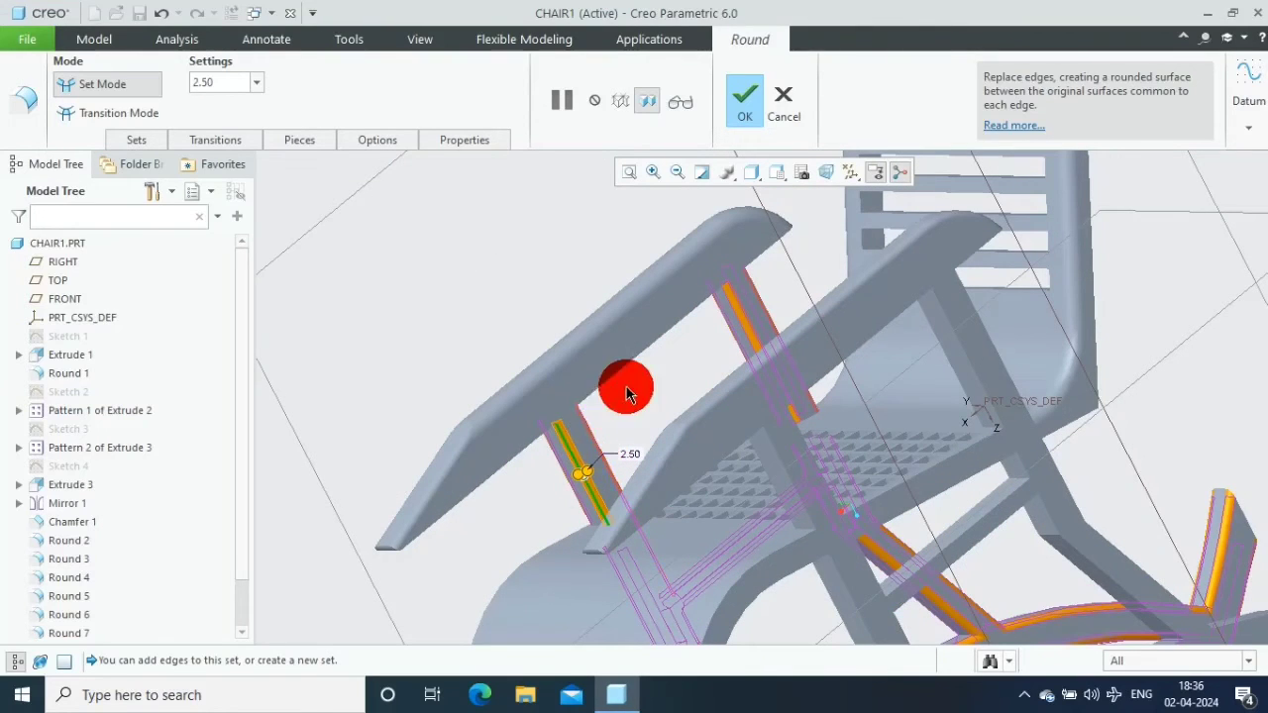
scroll(626, 387, down, 4)
scroll(821, 397, up, 2)
click(743, 94)
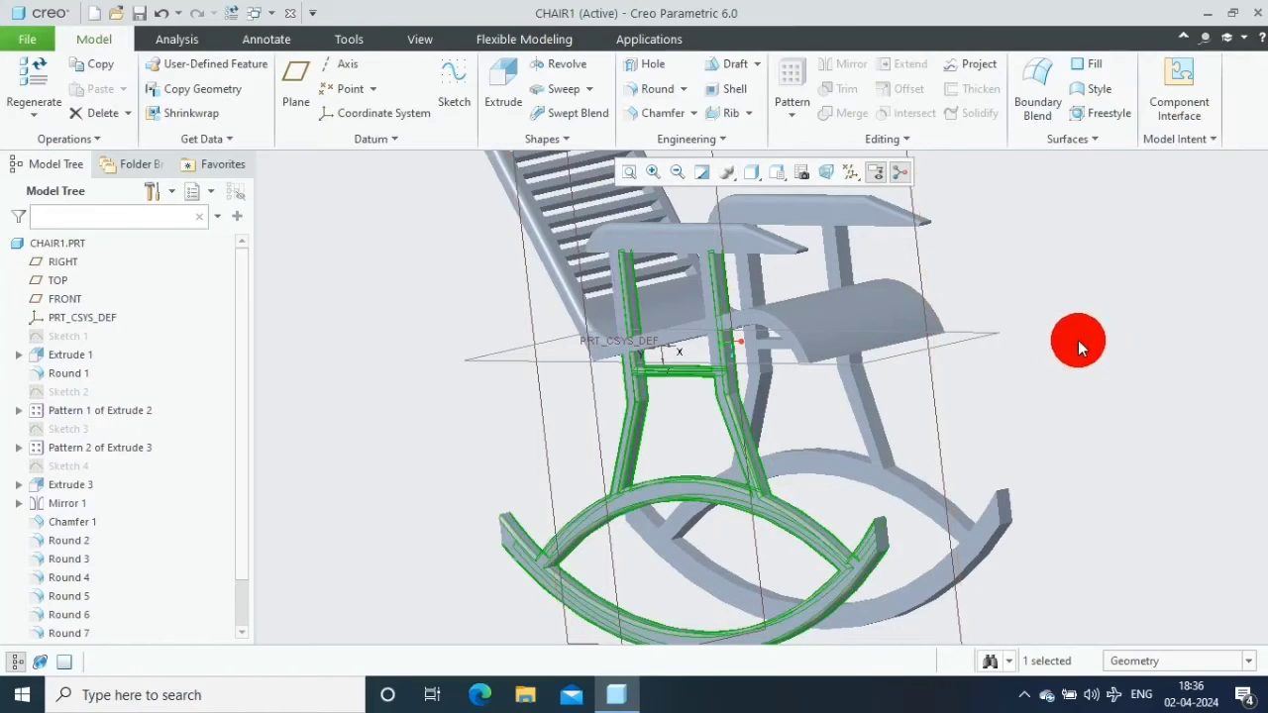
Clear the selection and start a new 2.50 round on the rocker's bottom and lower edges
scroll(1078, 340, down, 3)
mouse_move(1047, 341)
middle_down()
mouse_move(651, 371)
mouse_move(938, 521)
middle_up()
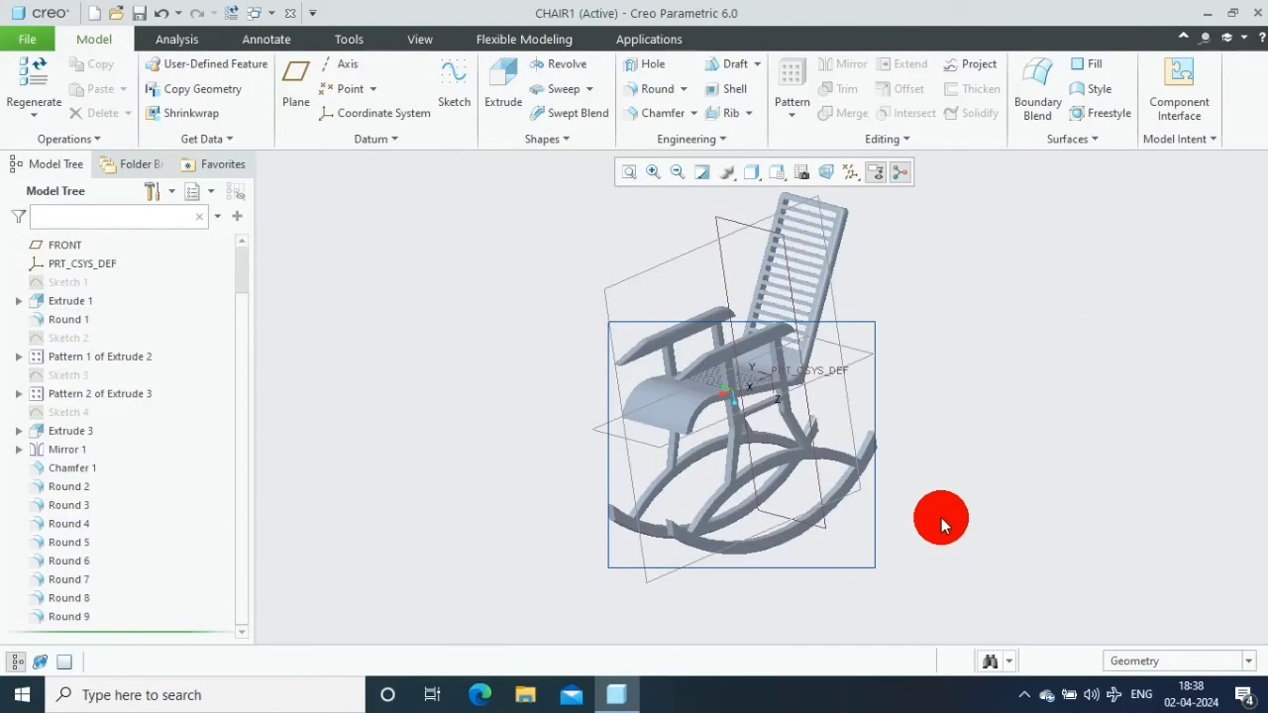
click(942, 517)
mouse_move(985, 456)
middle_down()
mouse_move(923, 480)
mouse_move(892, 455)
middle_up()
click(657, 88)
scroll(730, 482, up, 4)
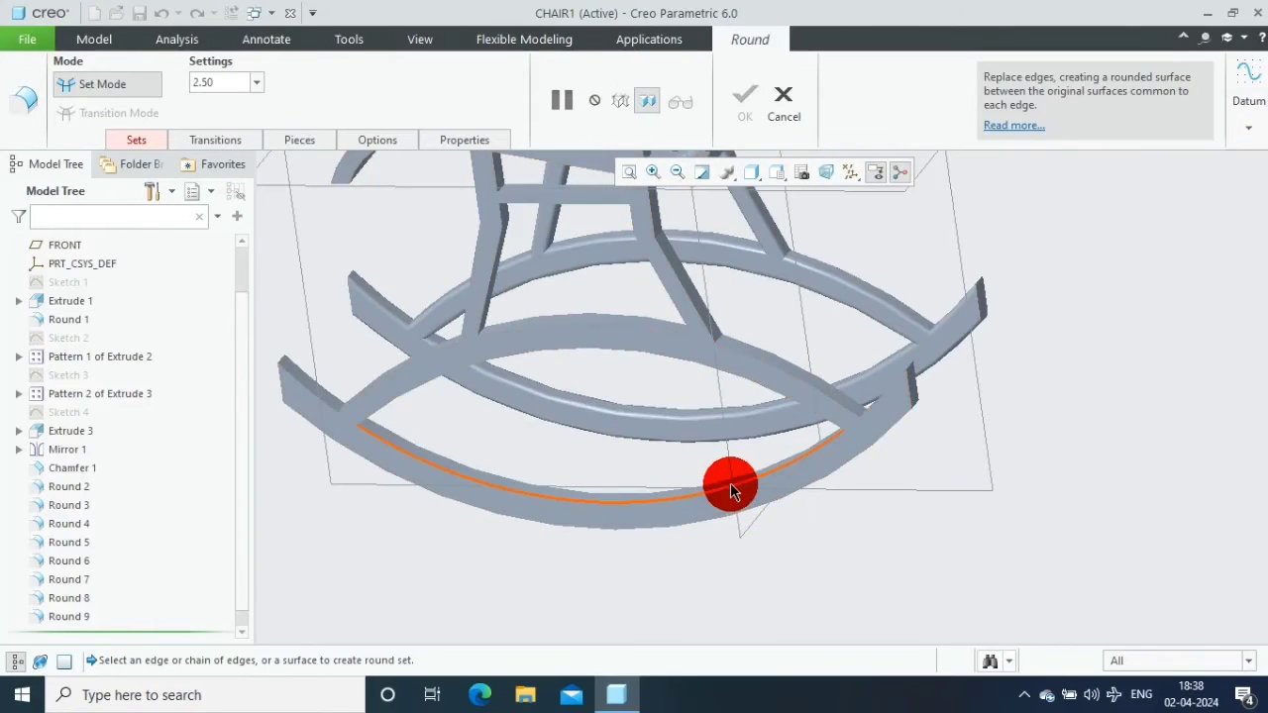
click(731, 483)
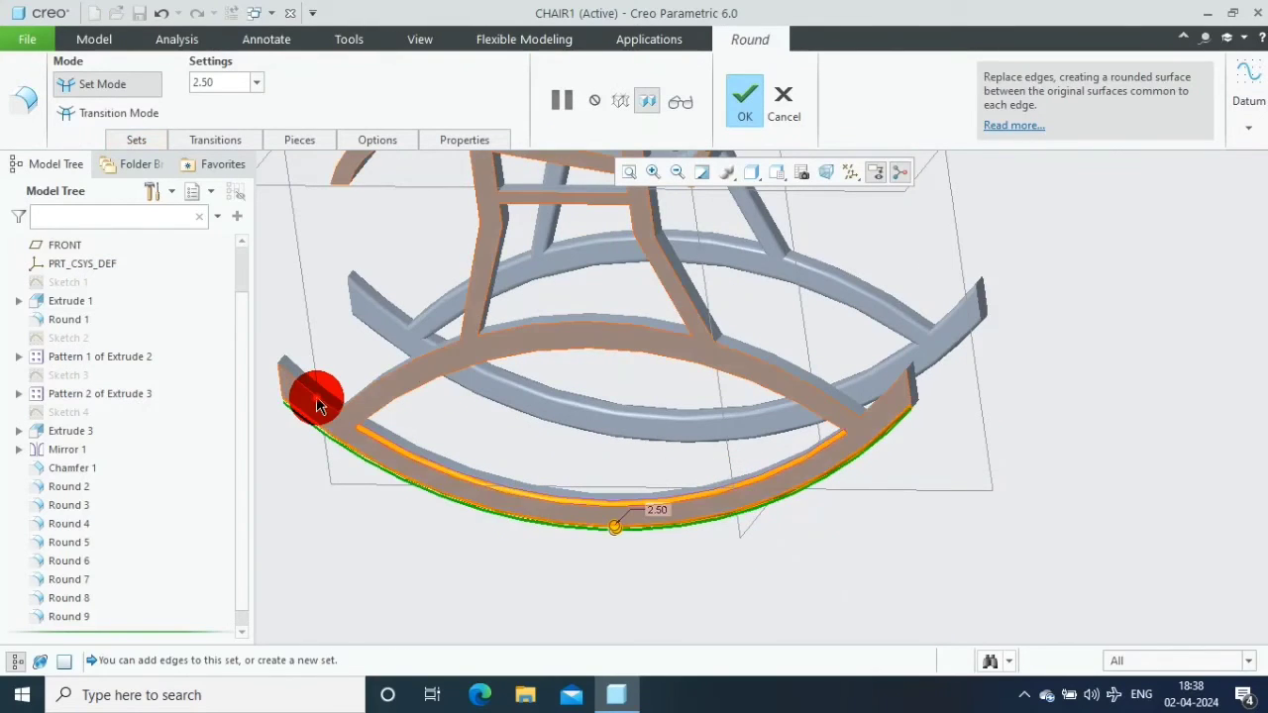
middle_drag(316, 397, 457, 362)
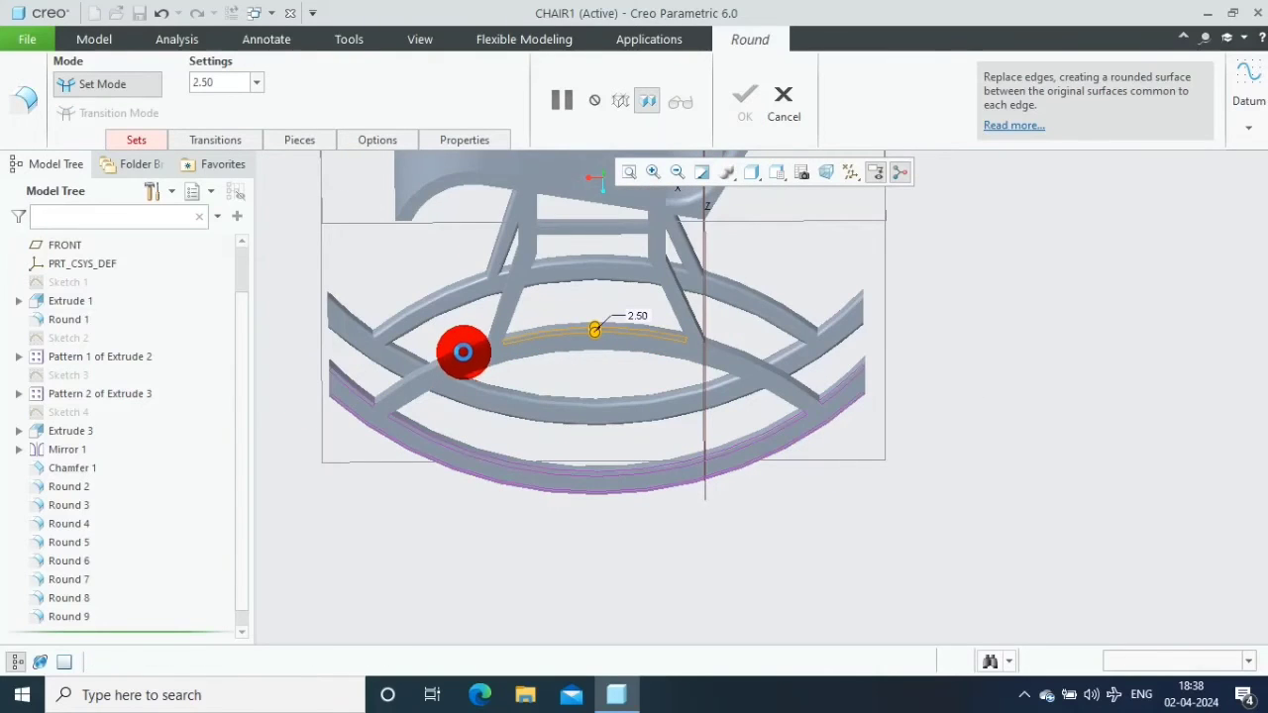
ctrl+click(461, 359)
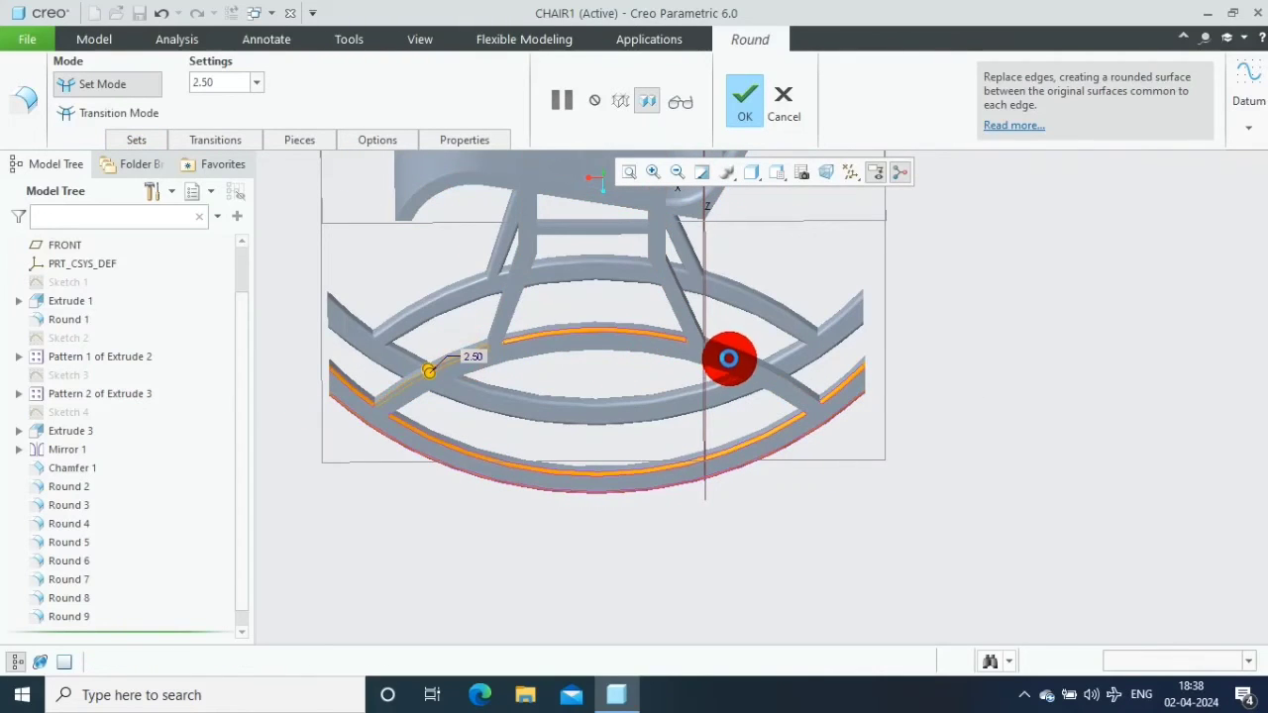
Create a second round set with the crossing rocker edge and the leg edge above
click(743, 361)
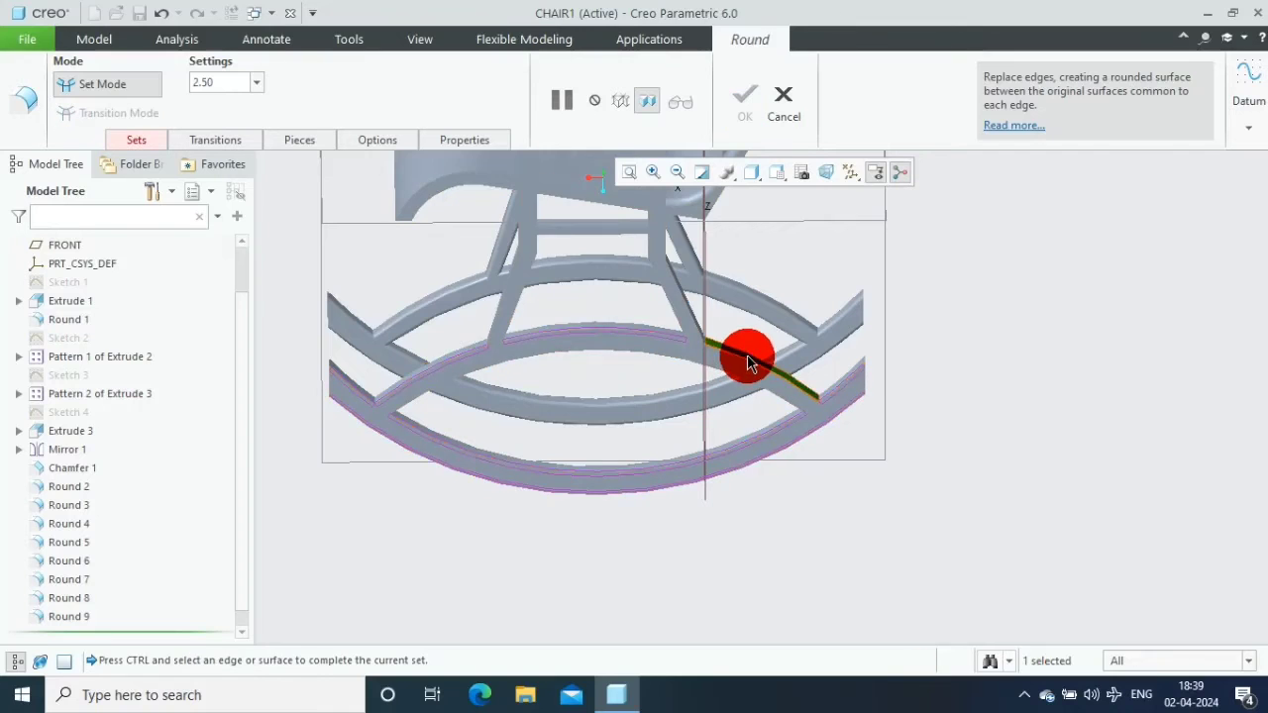
scroll(750, 354, up, 2)
scroll(741, 337, up, 2)
click(751, 359)
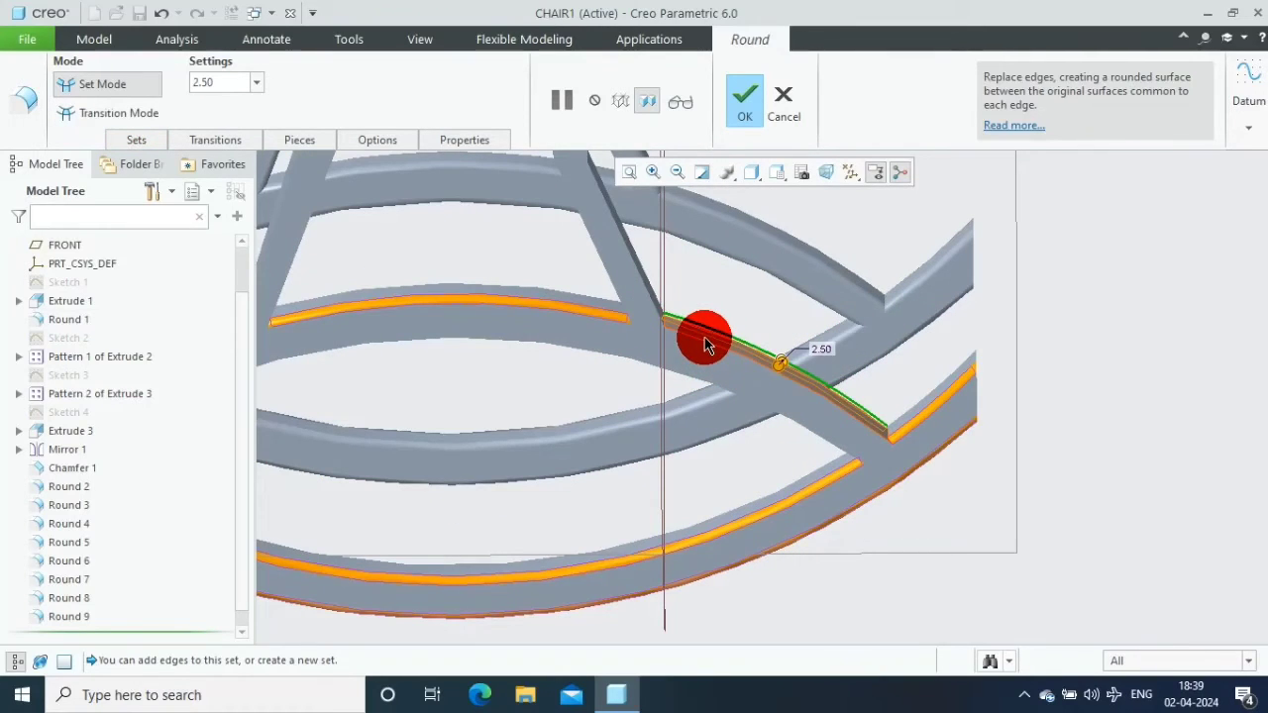
scroll(693, 371, down, 1)
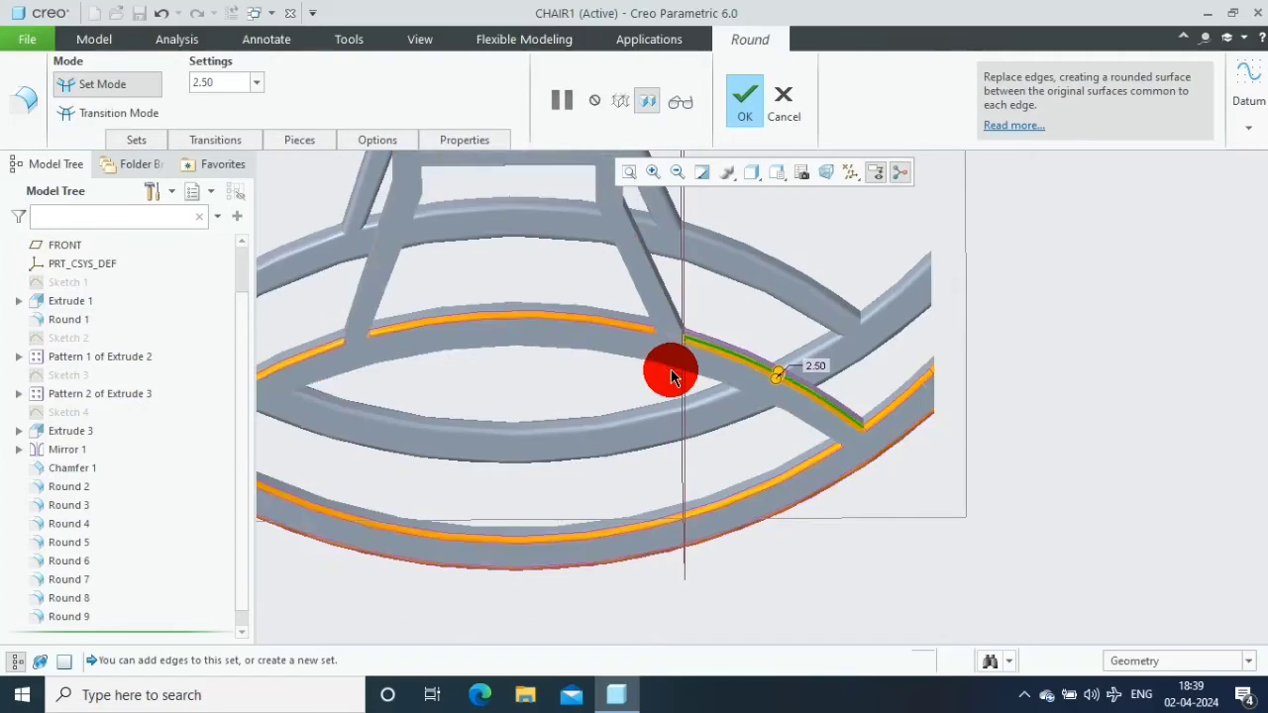
scroll(563, 323, down, 2)
click(546, 319)
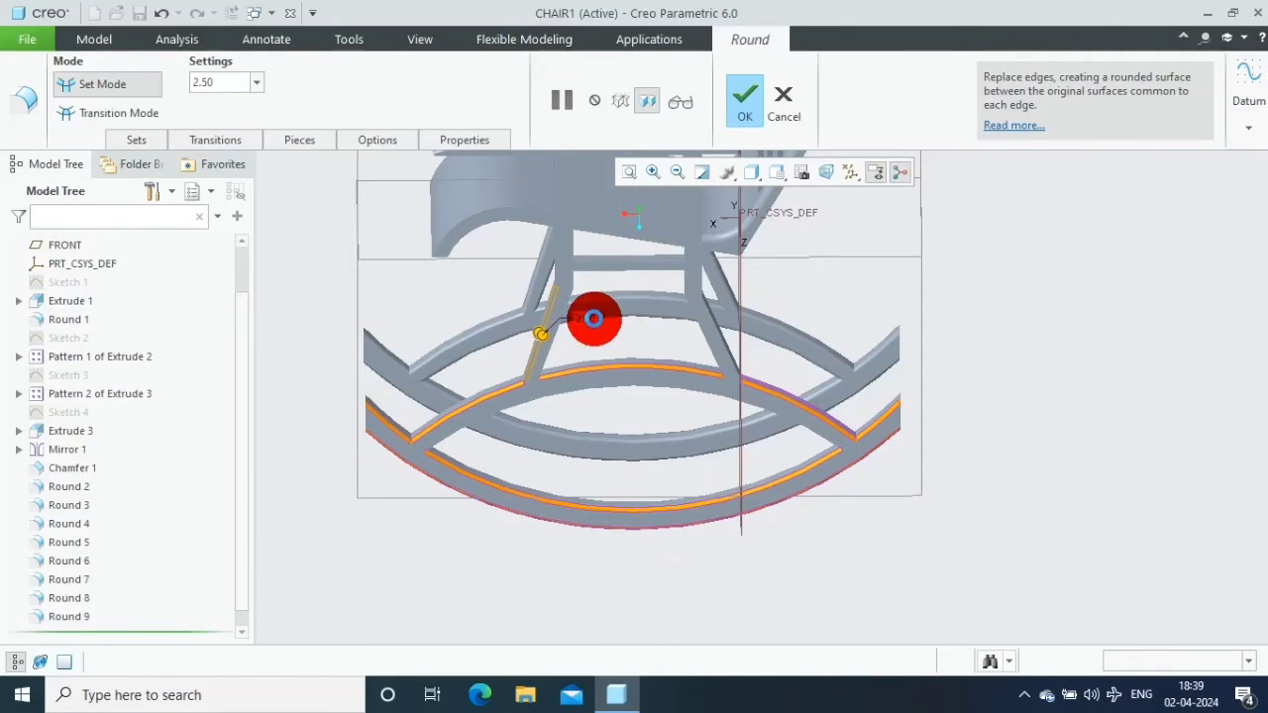
Add the slanted front leg and rear leg edges, including the leg-rocker chain, to the round
middle_drag(628, 328, 601, 259)
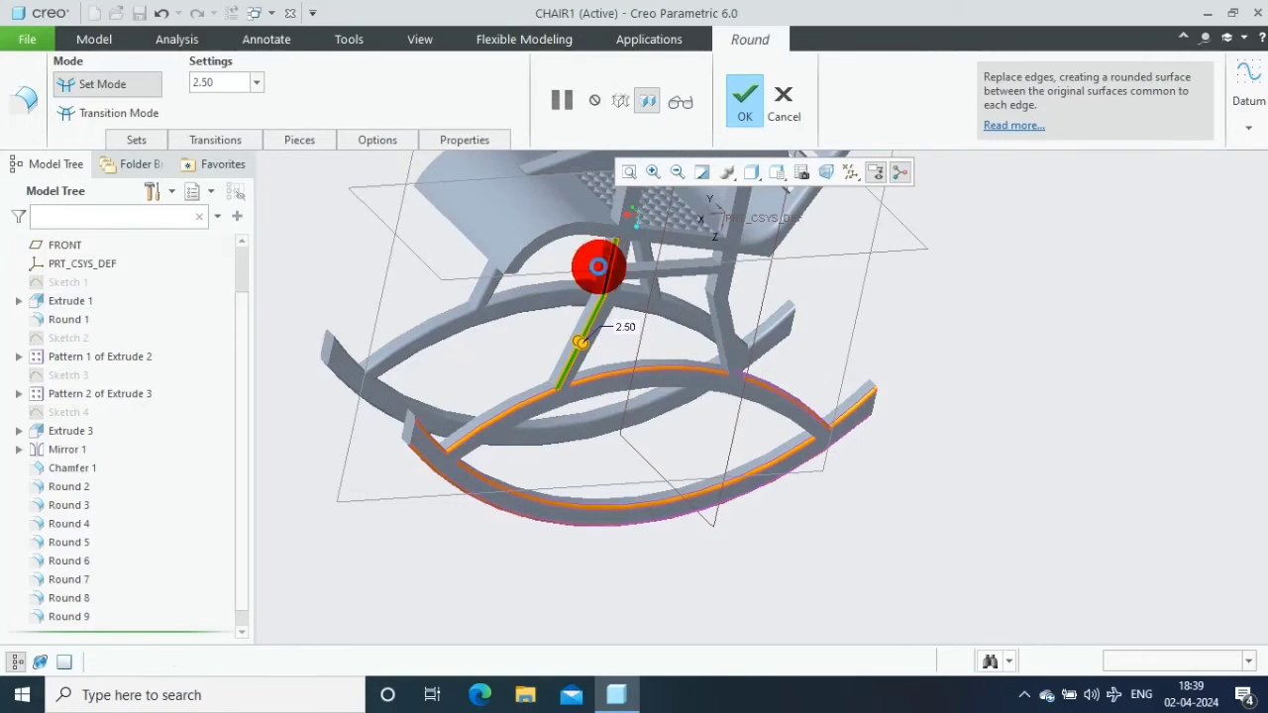
click(585, 304)
click(522, 394)
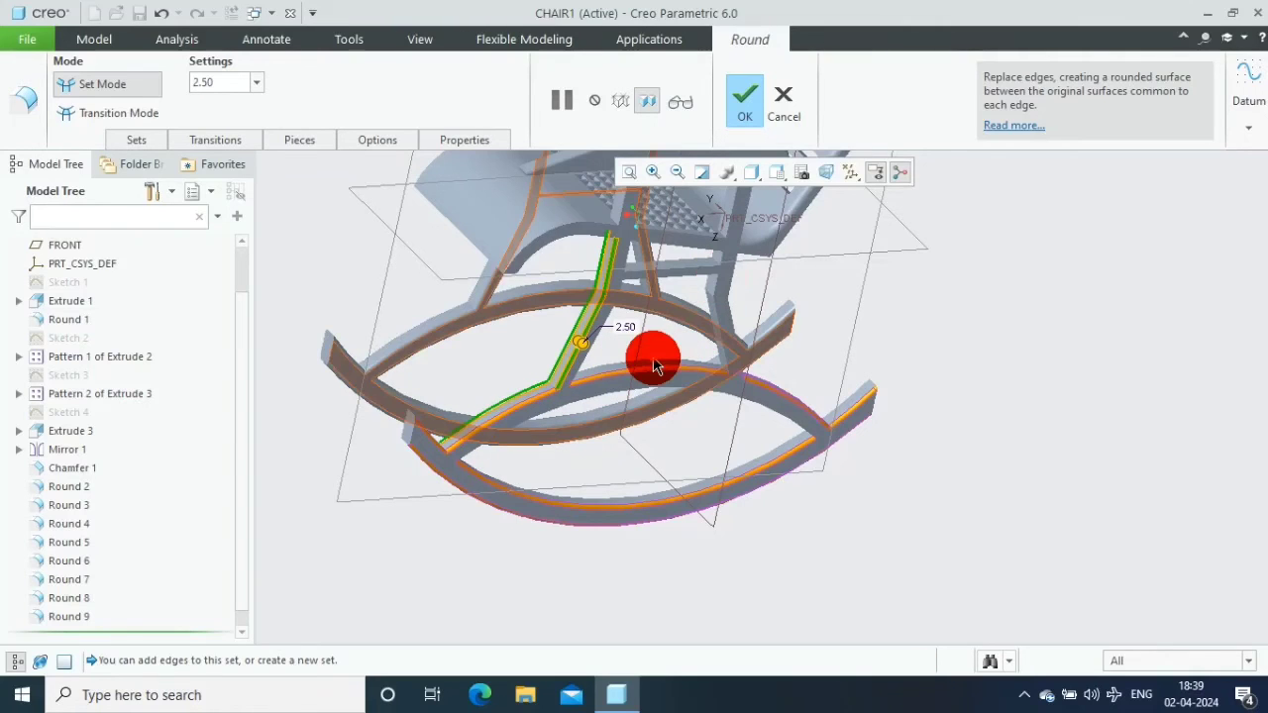
click(723, 286)
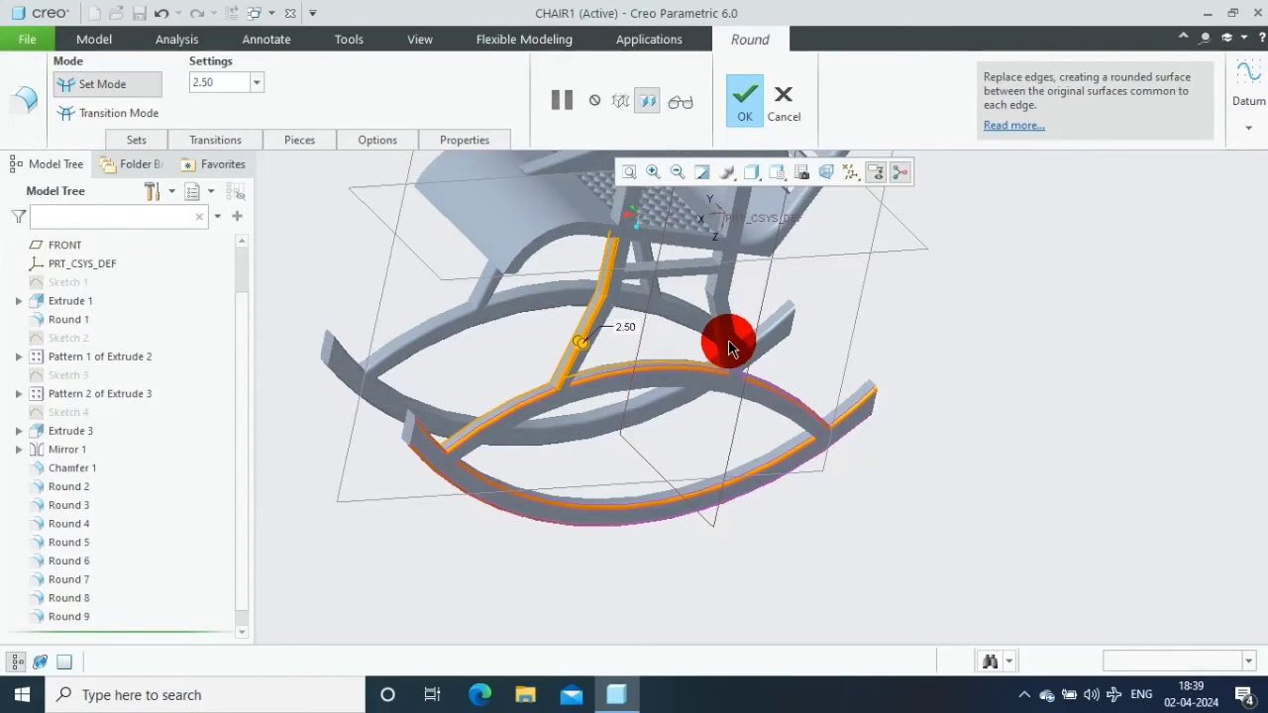
click(733, 319)
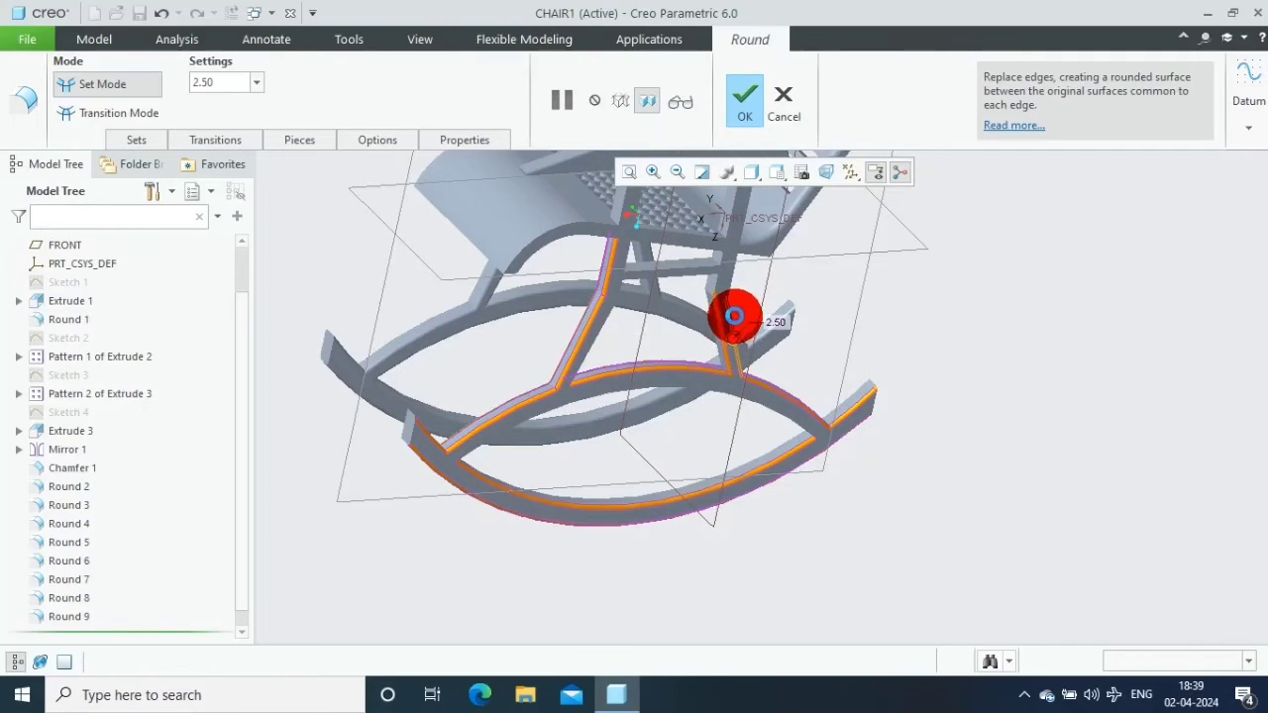
click(732, 261)
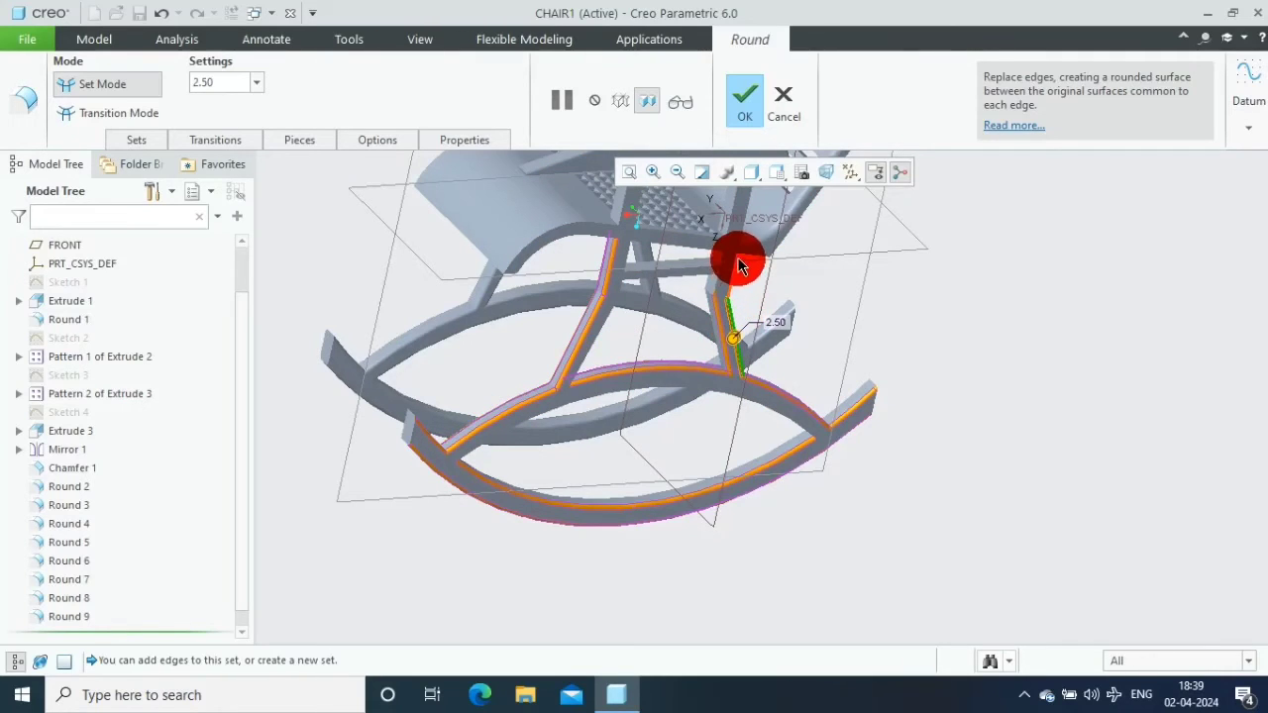
click(734, 277)
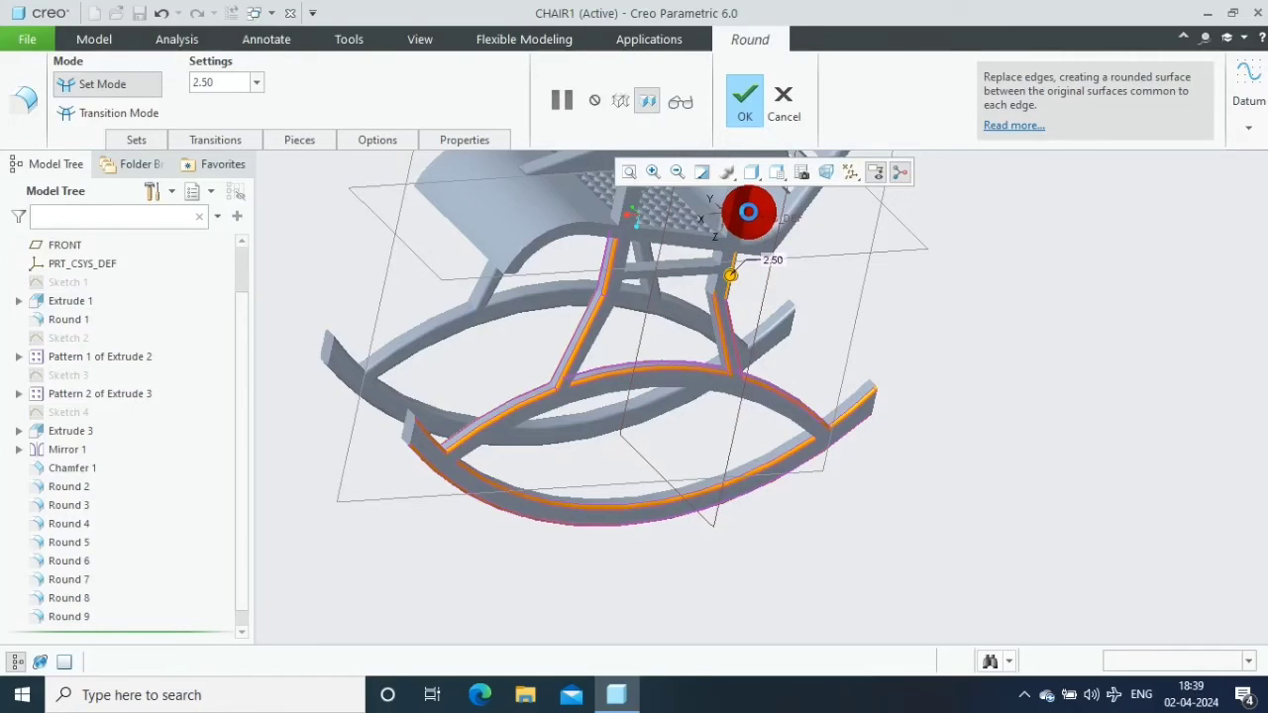
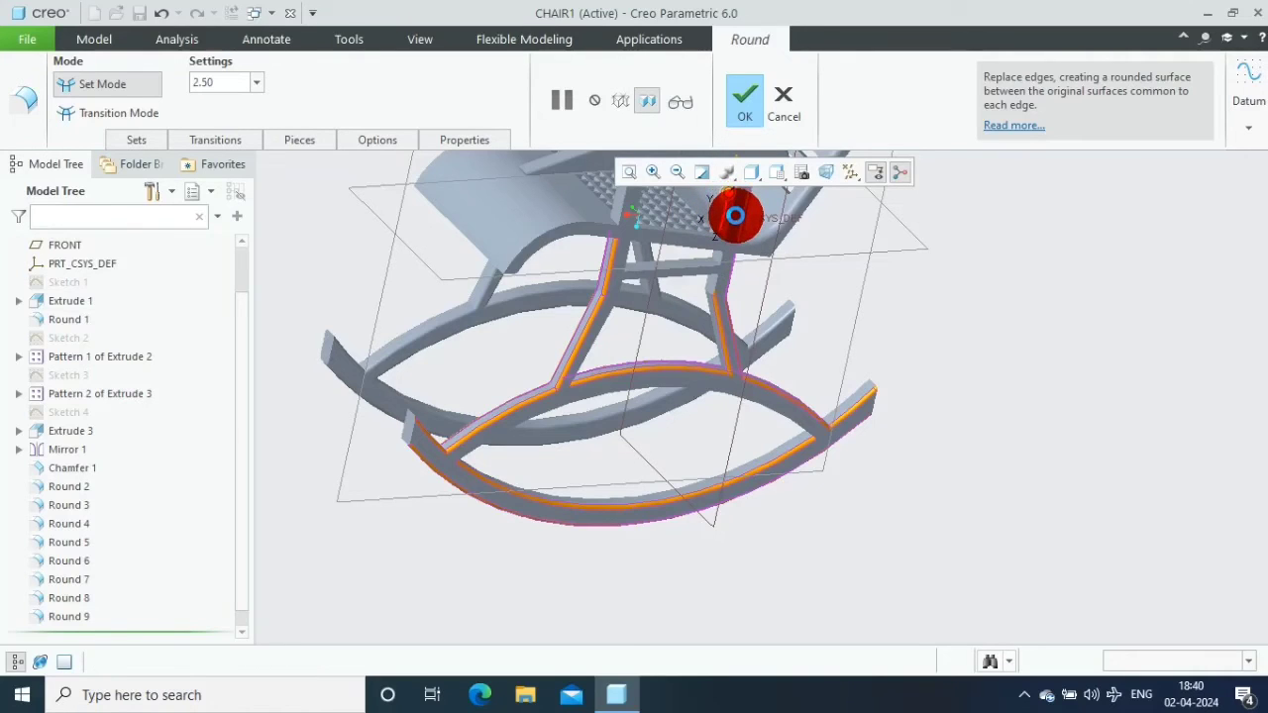
Pick the seat-base, crossbar, rocker and left leg edges for a 2.50 round
ctrl+click(735, 216)
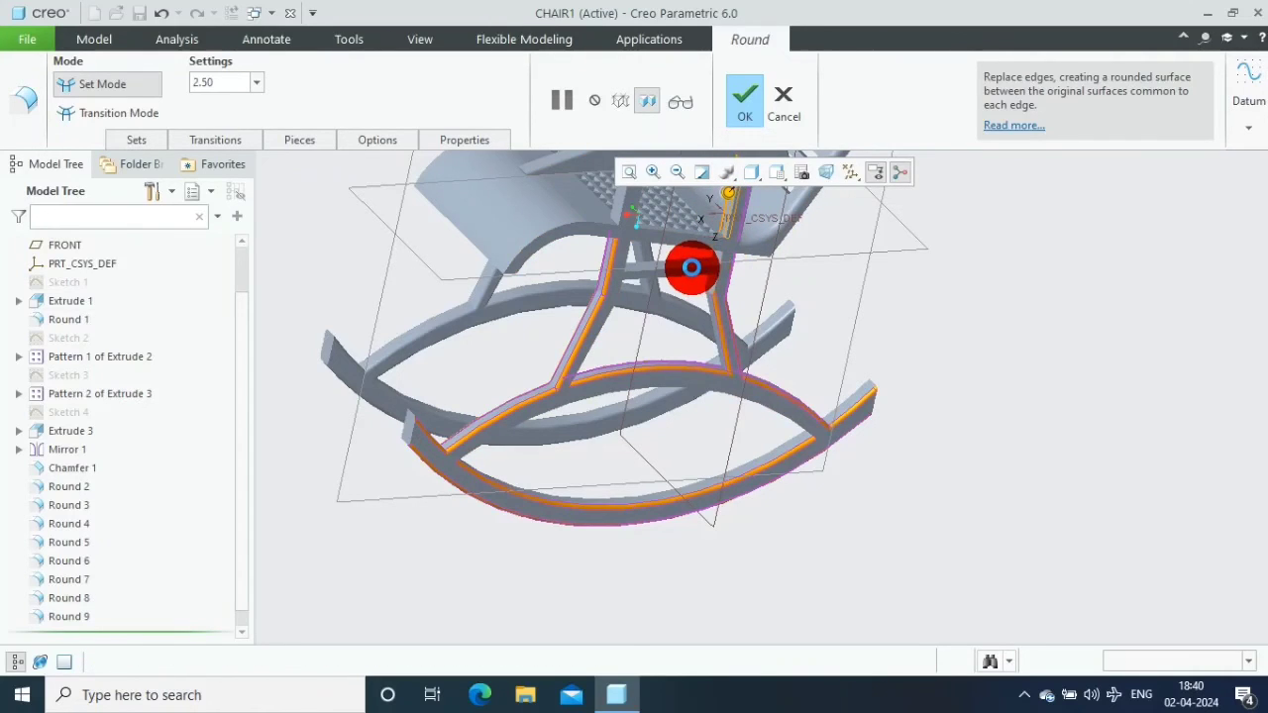
ctrl+click(692, 268)
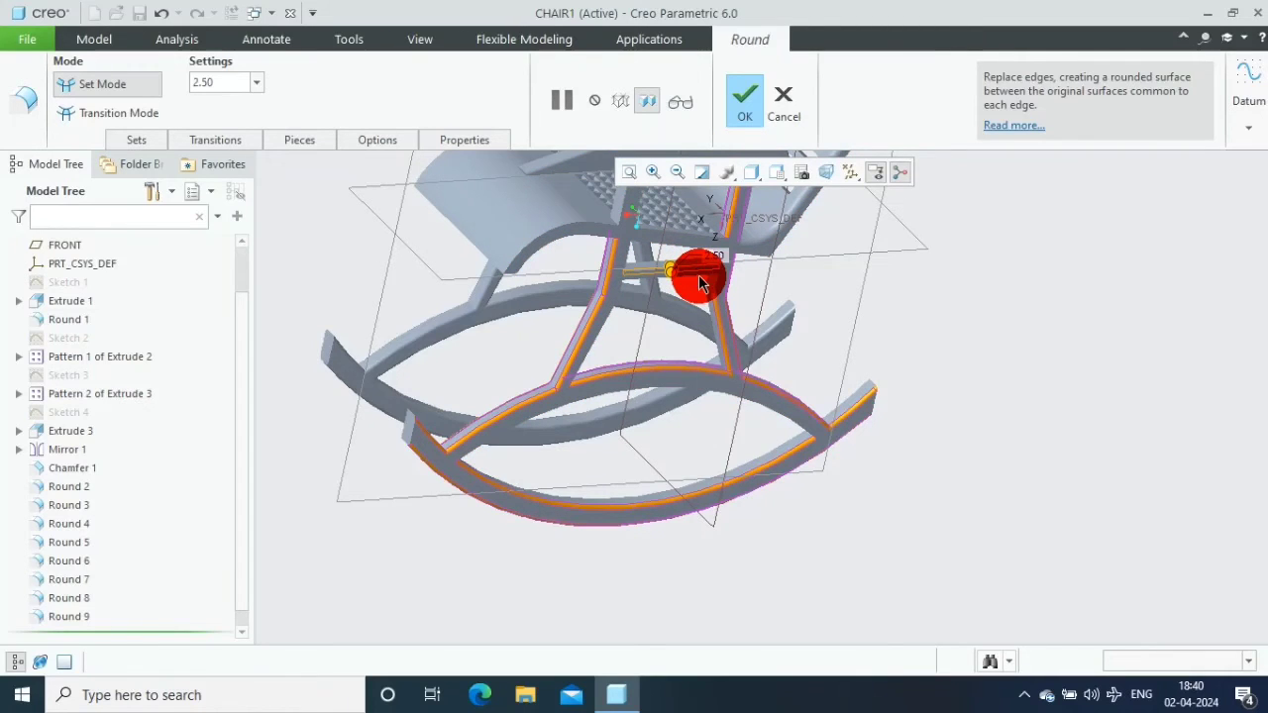
scroll(699, 283, down, 2)
scroll(683, 262, down, 3)
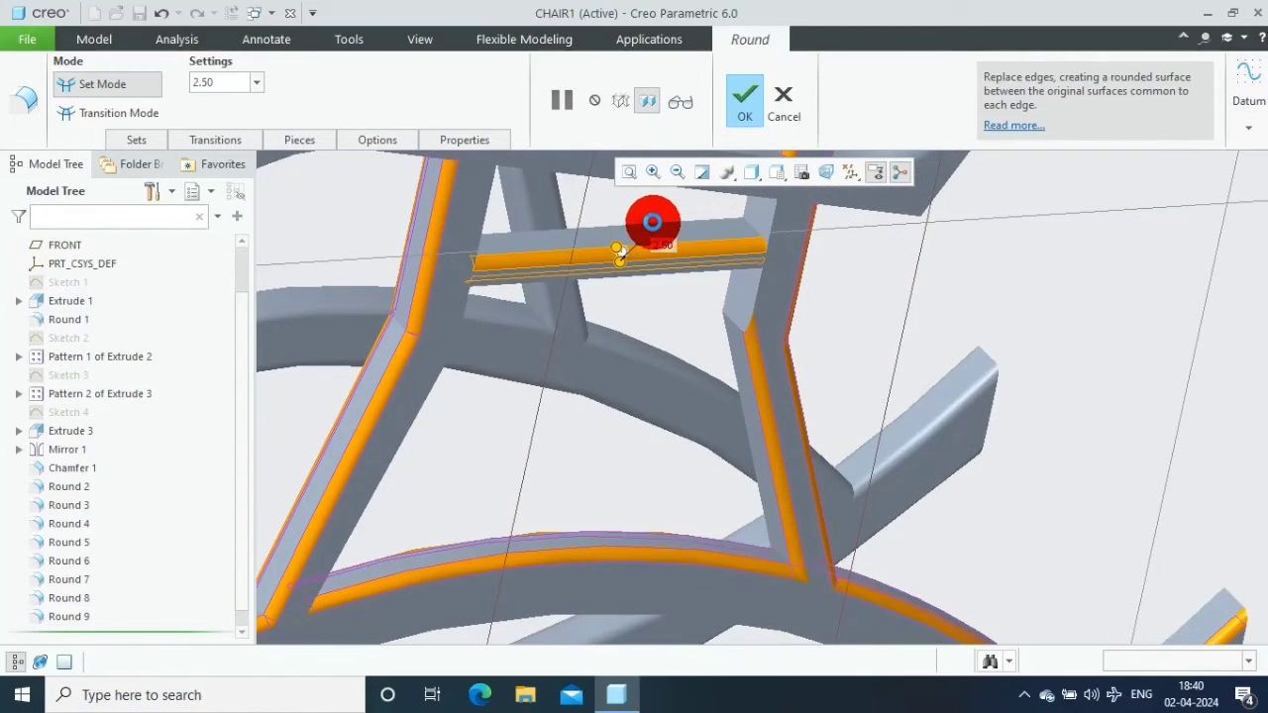
click(653, 222)
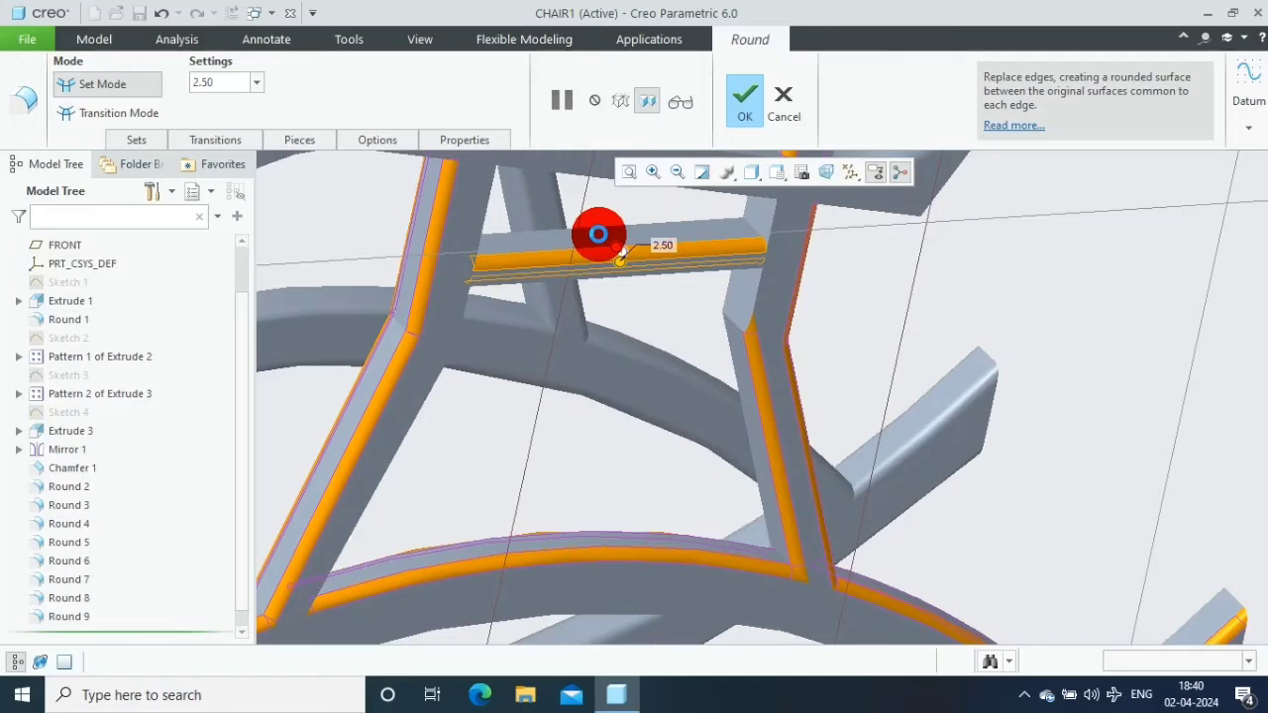
click(492, 208)
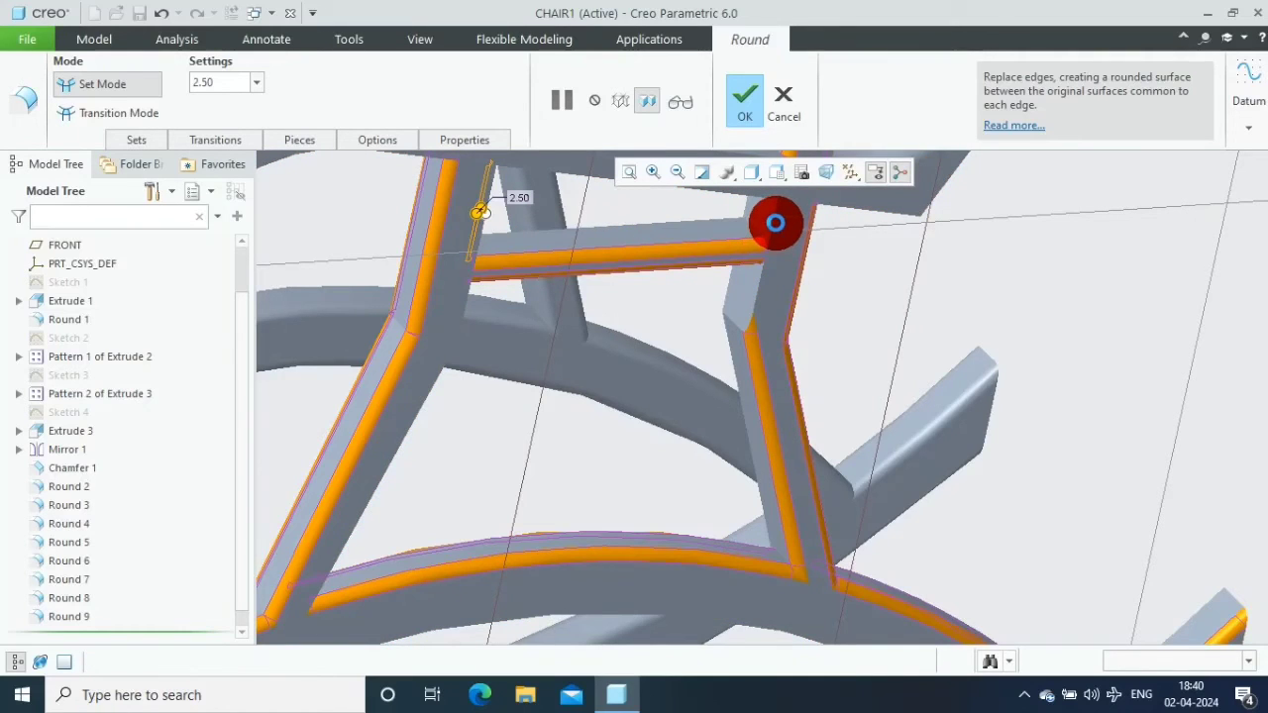
Add the remaining leg, top-right frame, diagonal and joint edges, then commit the round
click(776, 222)
click(776, 228)
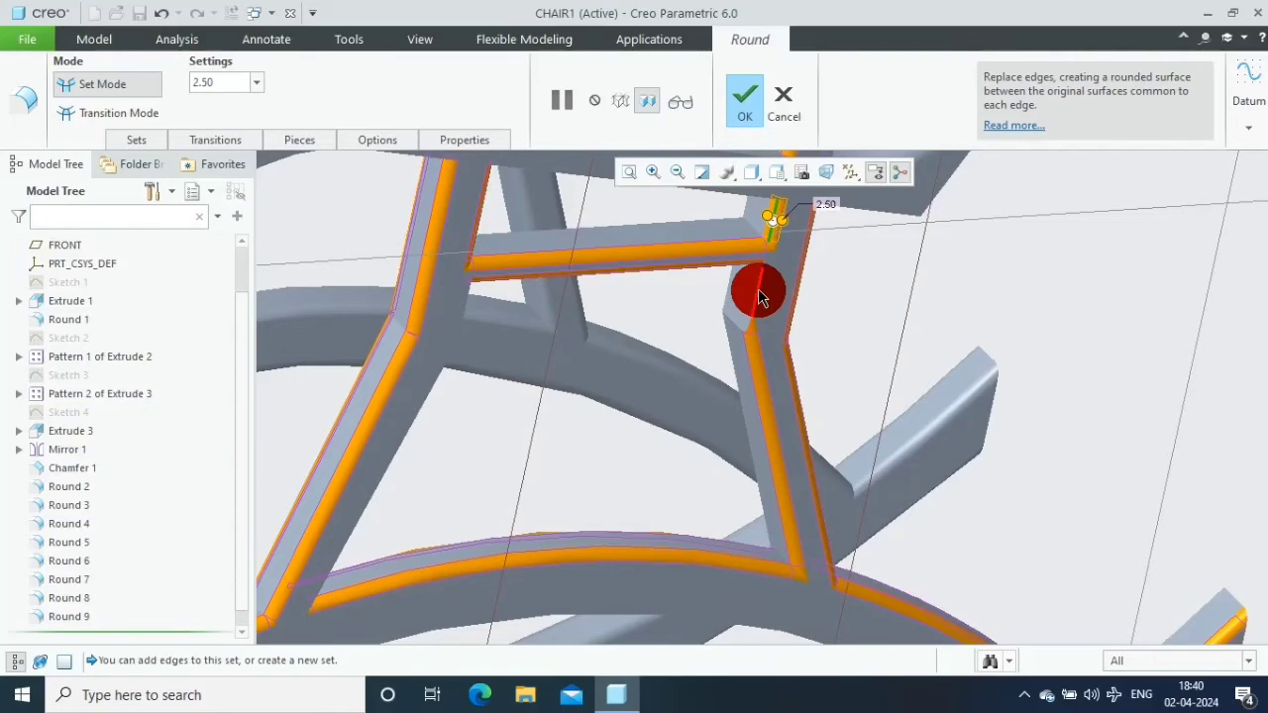
click(760, 297)
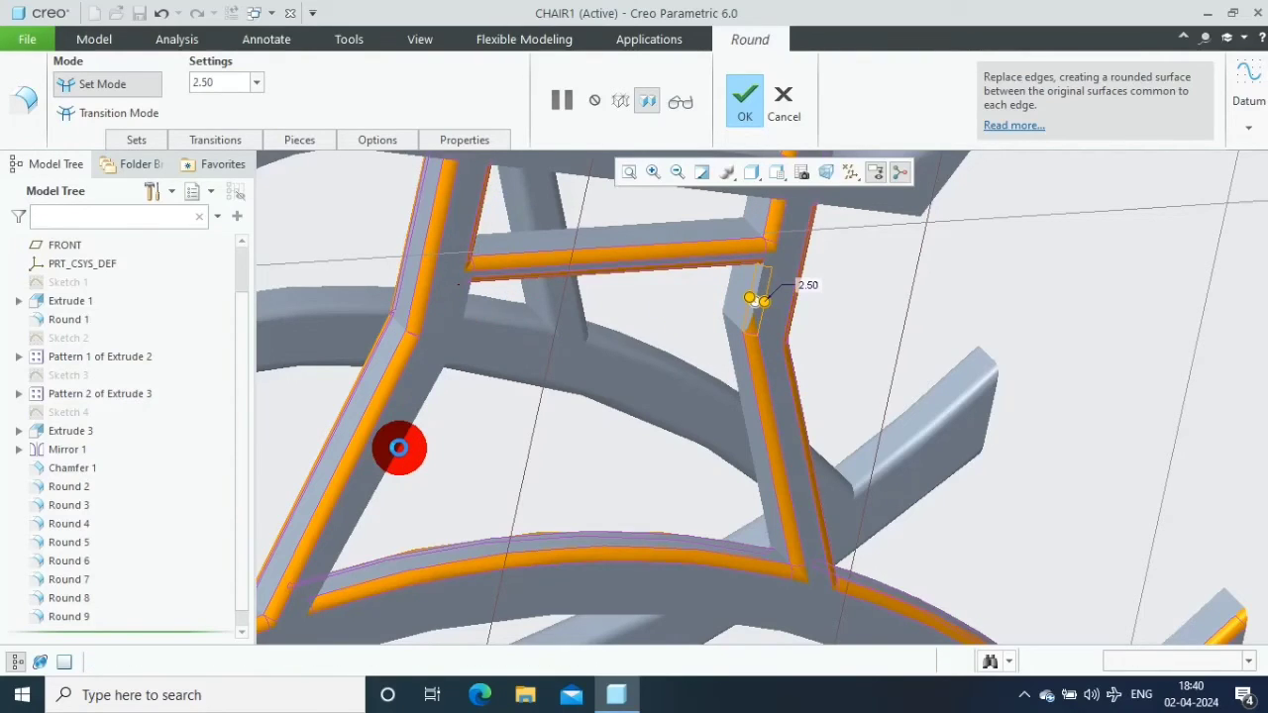
click(399, 448)
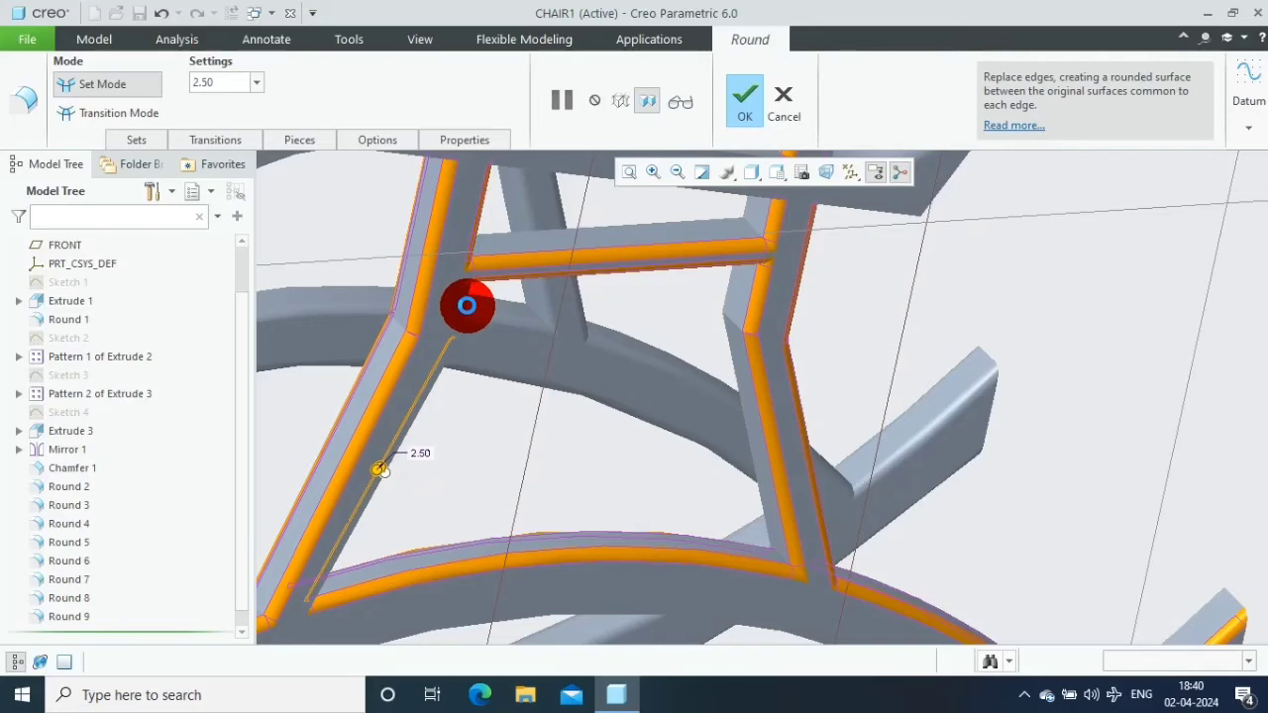
click(463, 310)
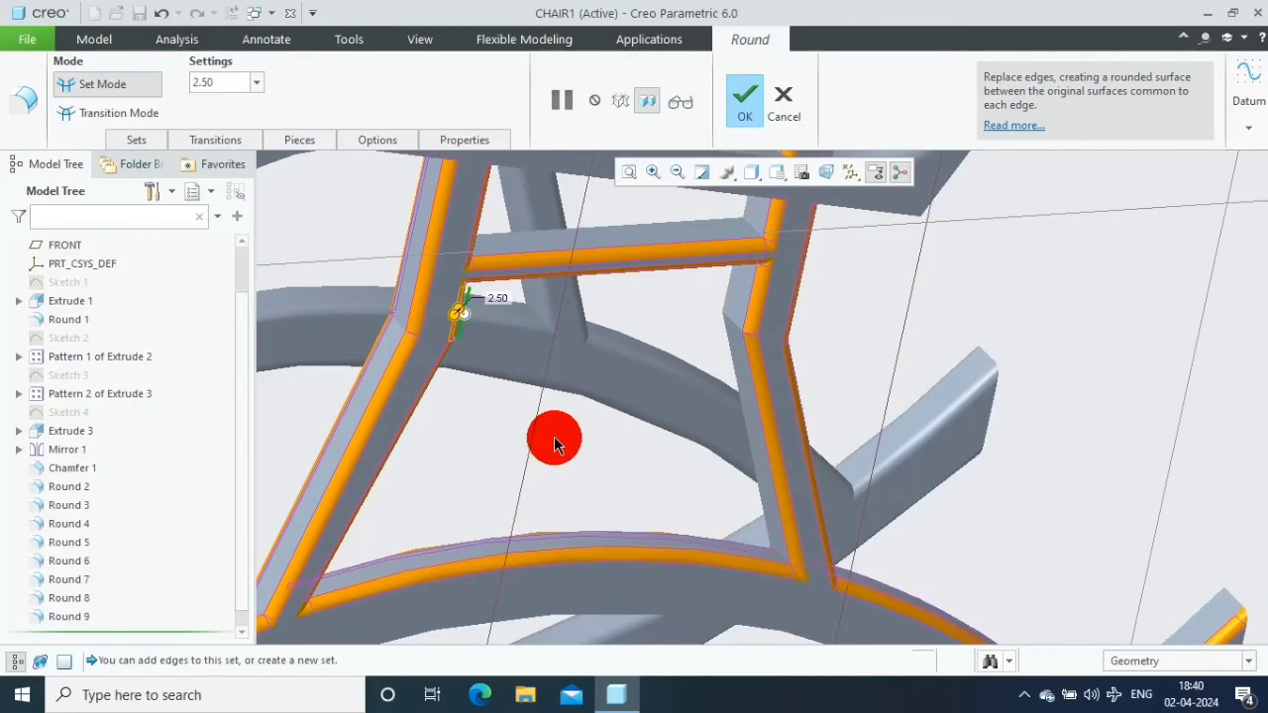
scroll(555, 433, down, 5)
scroll(555, 433, down, 2)
click(744, 103)
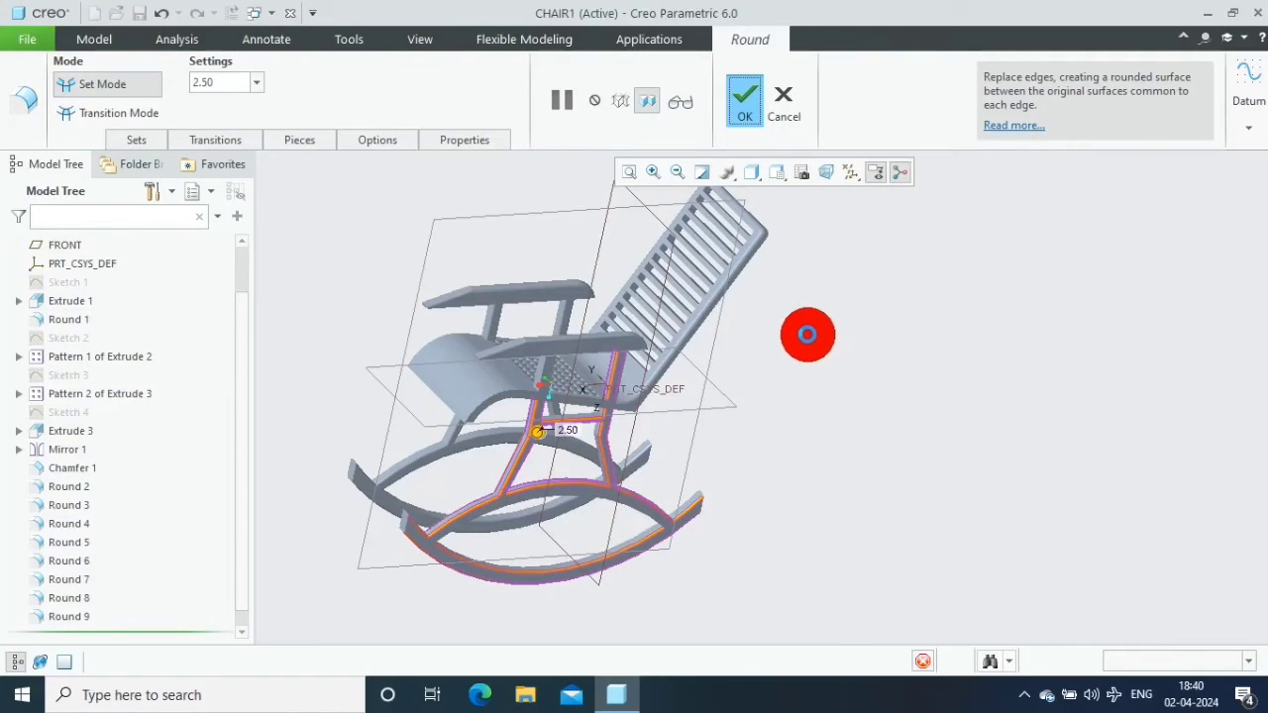
Apply a 2.50 round to the square end edges of both rockers
mouse_move(819, 466)
middle_down()
mouse_move(982, 445)
mouse_move(942, 410)
middle_up()
middle_drag(744, 317, 634, 208)
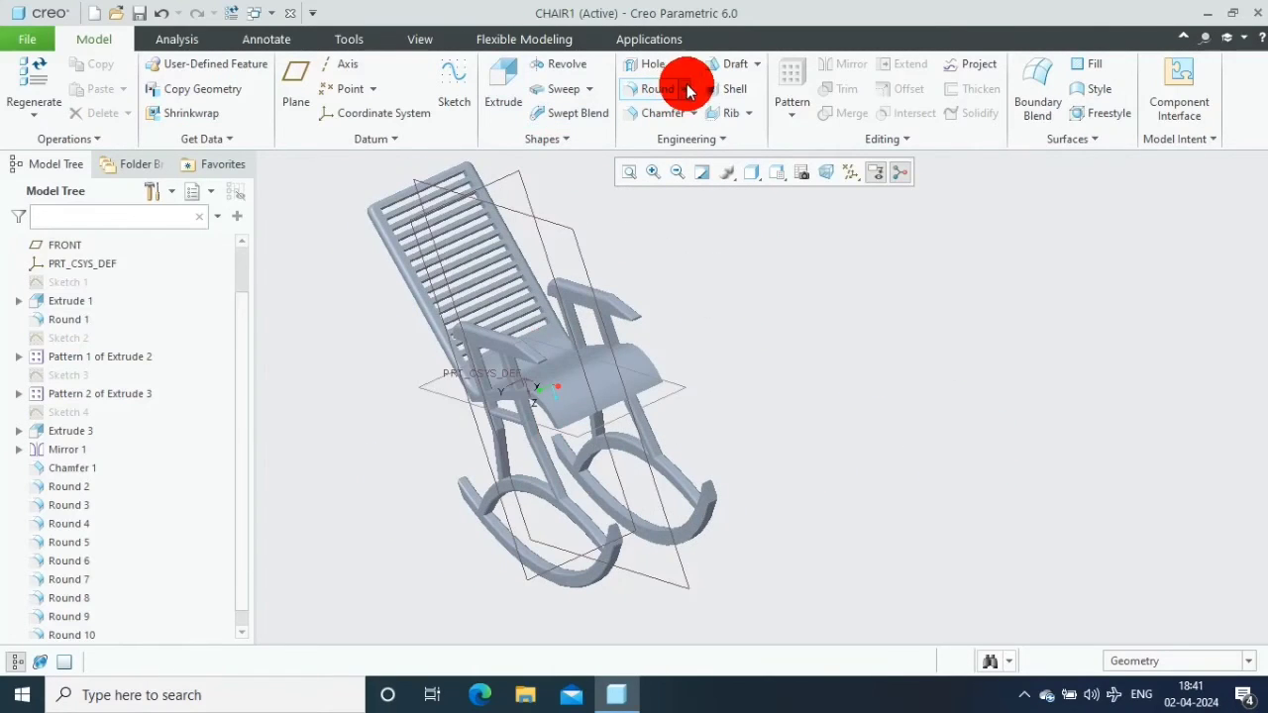
click(657, 88)
scroll(714, 466, up, 5)
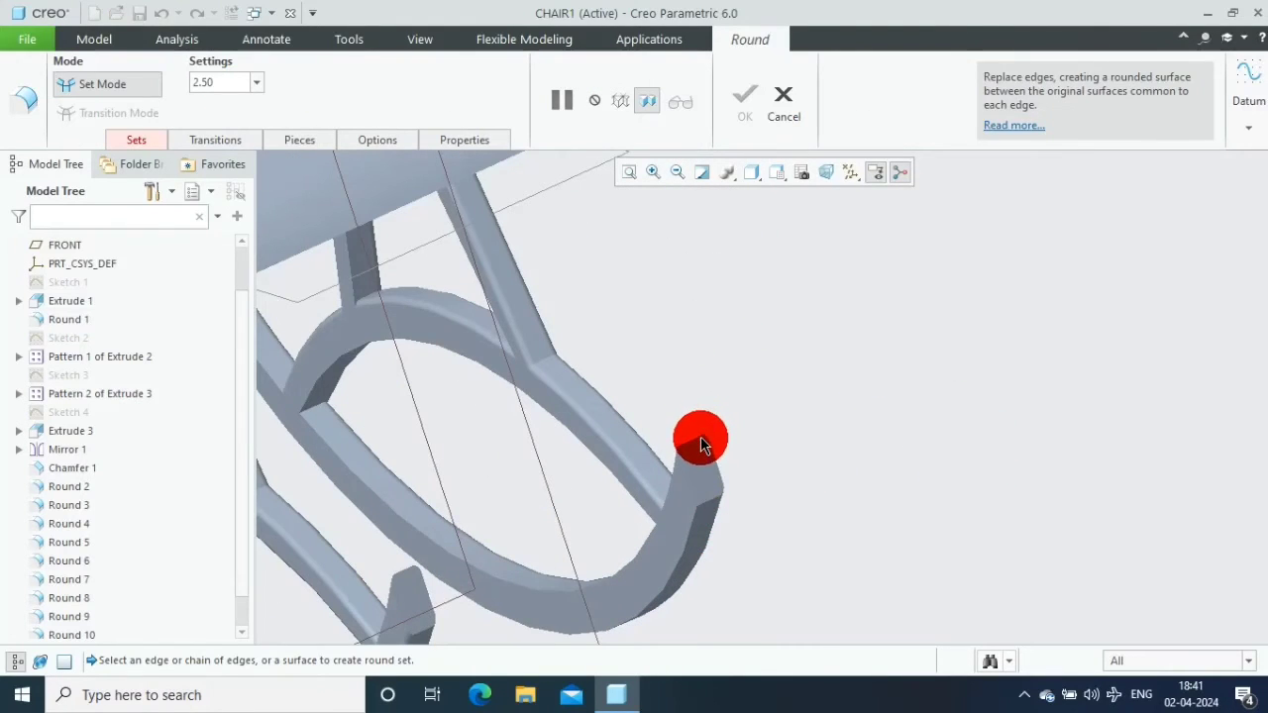
click(690, 443)
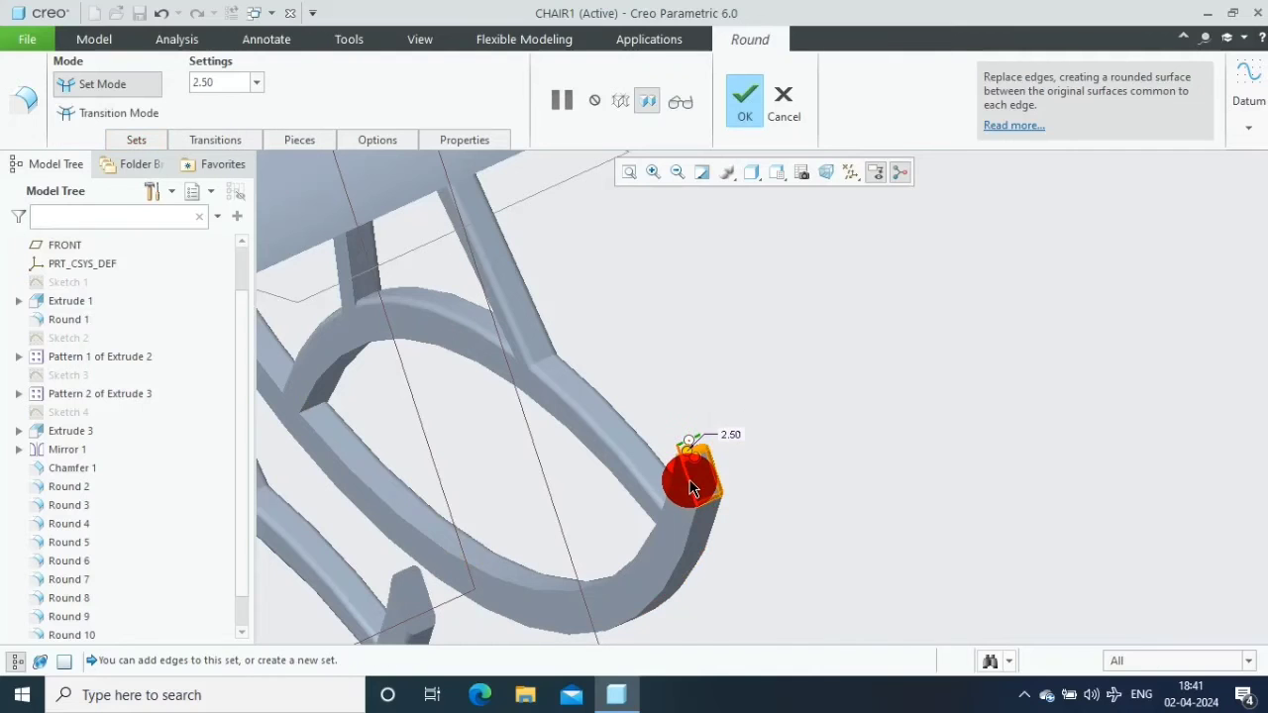
middle_drag(546, 575, 476, 594)
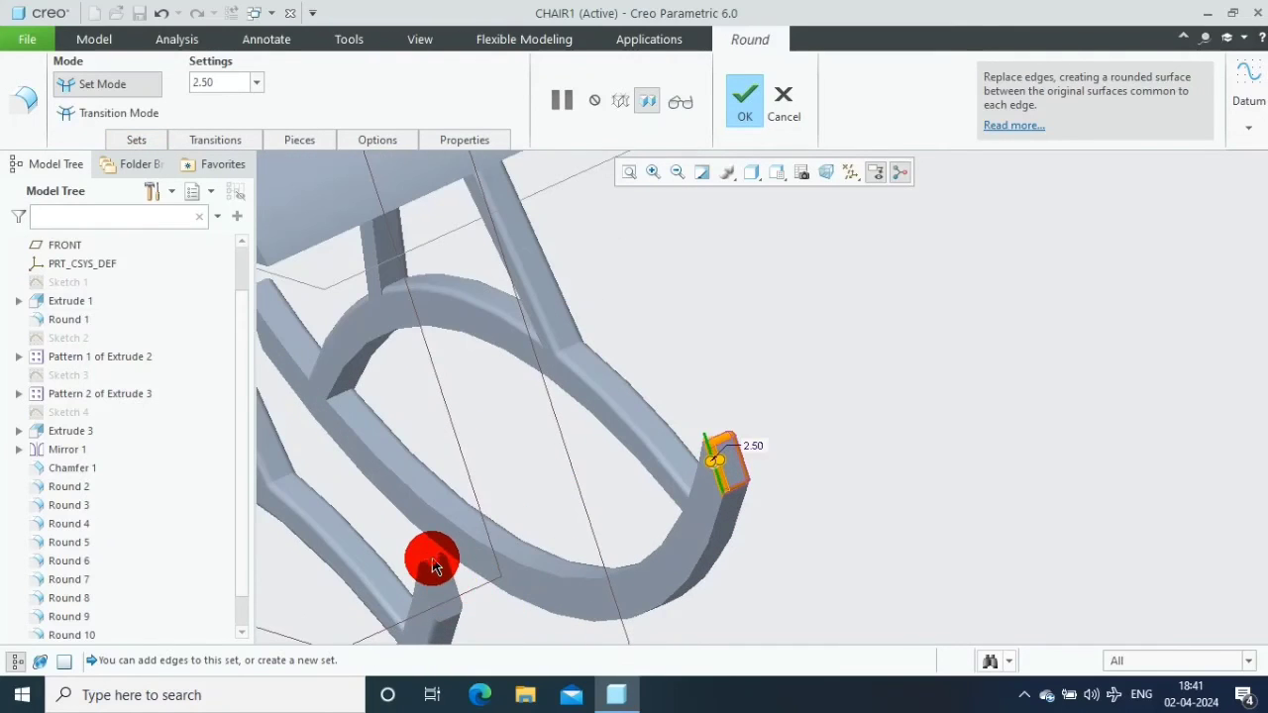
scroll(792, 412, down, 3)
mouse_move(792, 411)
middle_down()
mouse_move(425, 447)
mouse_move(527, 535)
middle_up()
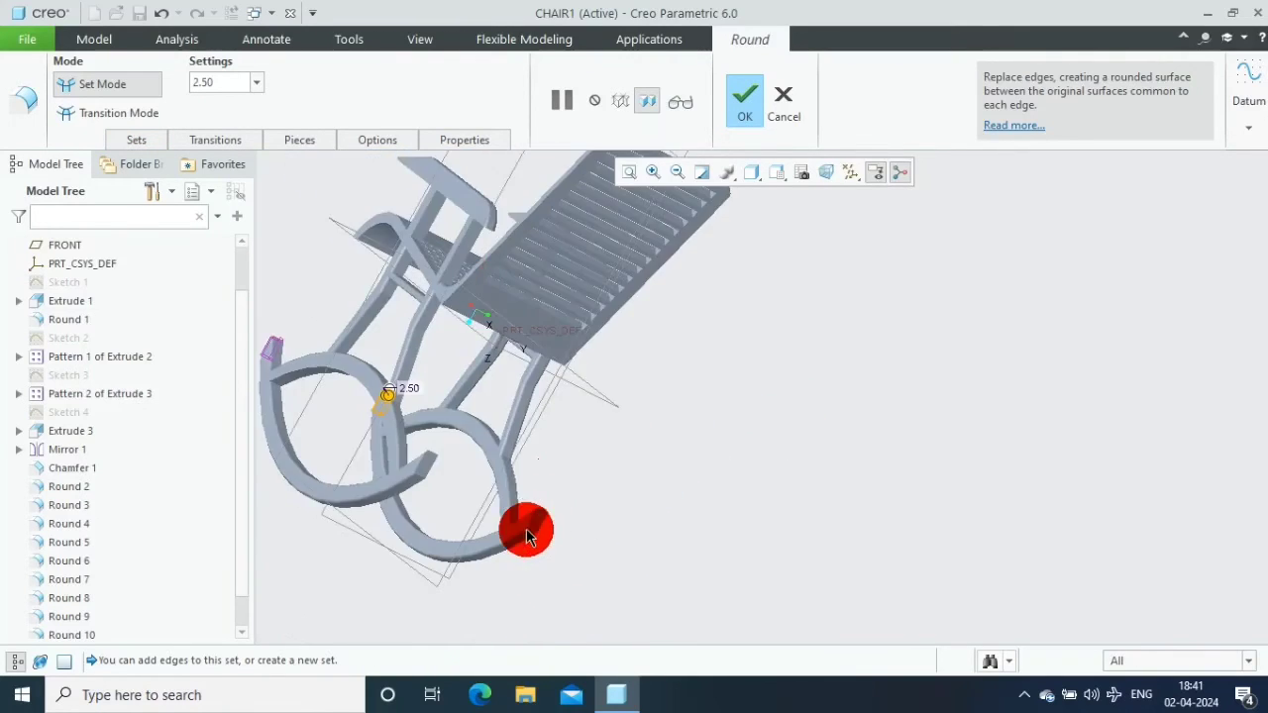
scroll(526, 536, up, 2)
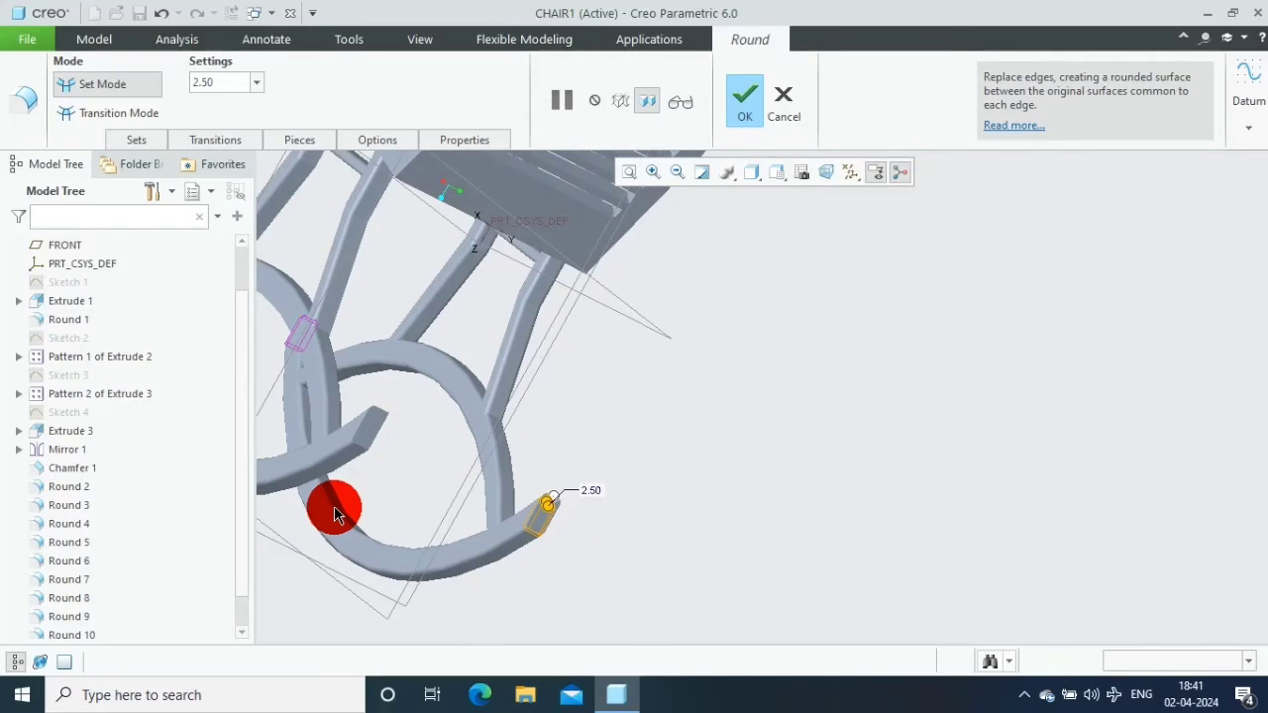
scroll(334, 505, up, 3)
click(463, 321)
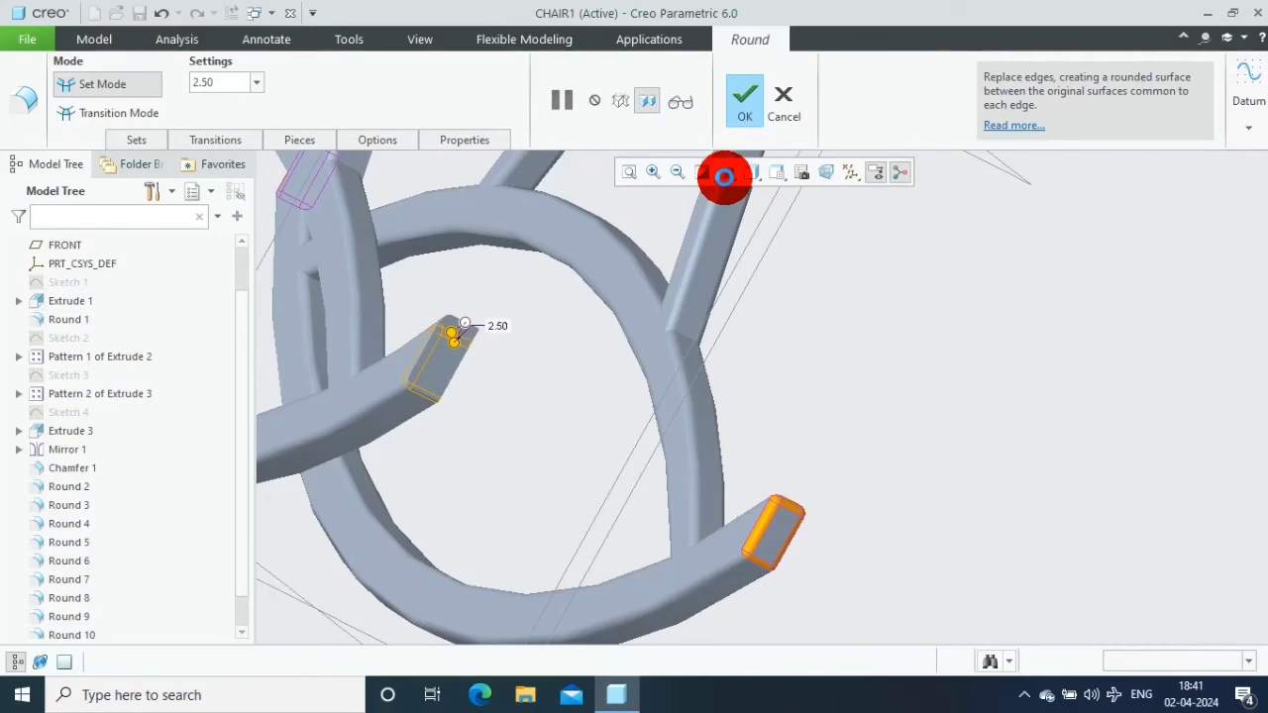
click(750, 111)
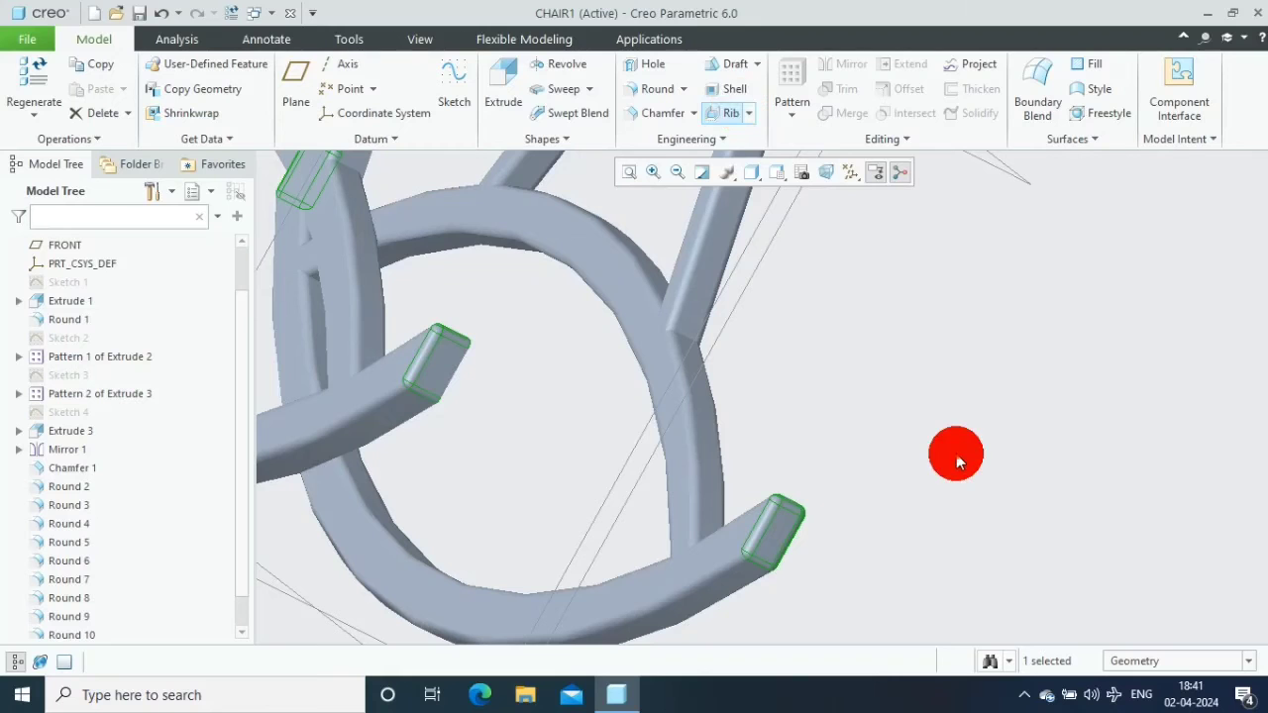
Start a 2.50 round on a seat edge, an arm edge and the seat front edge
scroll(957, 453, down, 5)
mouse_move(912, 456)
middle_down()
mouse_move(849, 445)
mouse_move(841, 456)
mouse_move(875, 455)
mouse_move(759, 456)
middle_up()
mouse_move(962, 479)
middle_down()
mouse_move(1070, 399)
mouse_move(1043, 399)
middle_up()
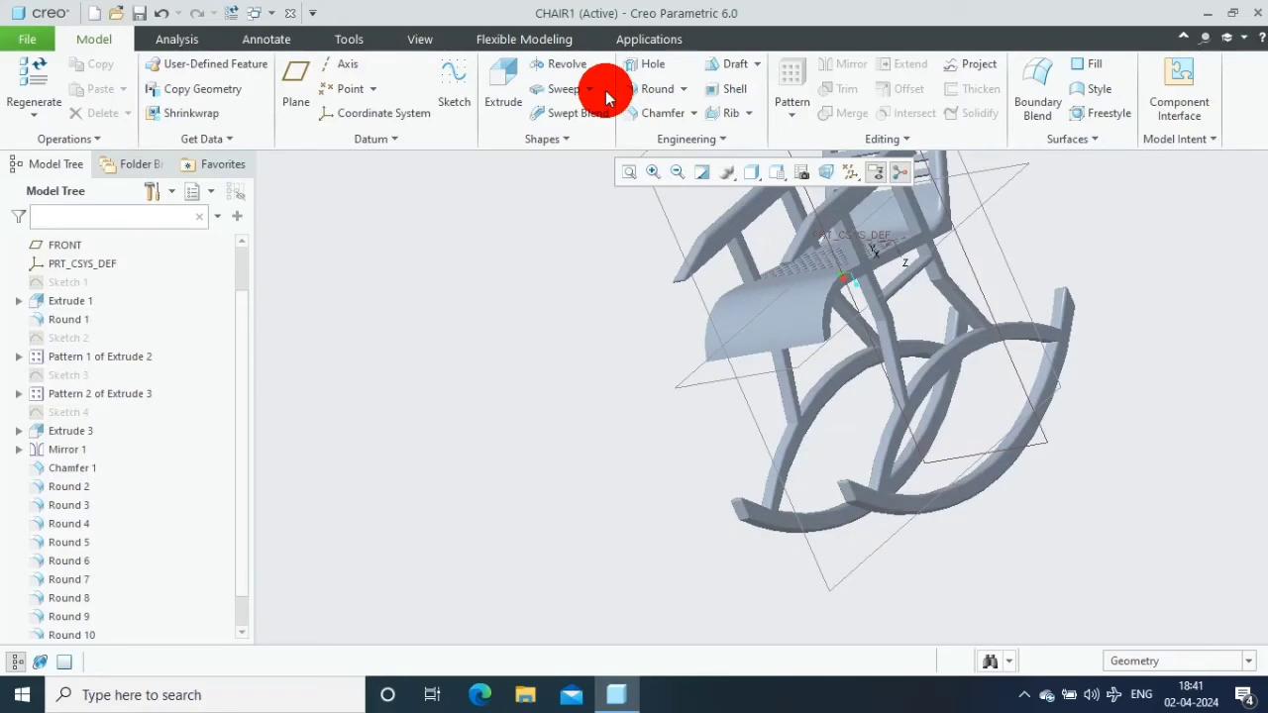
click(654, 88)
scroll(841, 289, up, 3)
scroll(728, 436, up, 2)
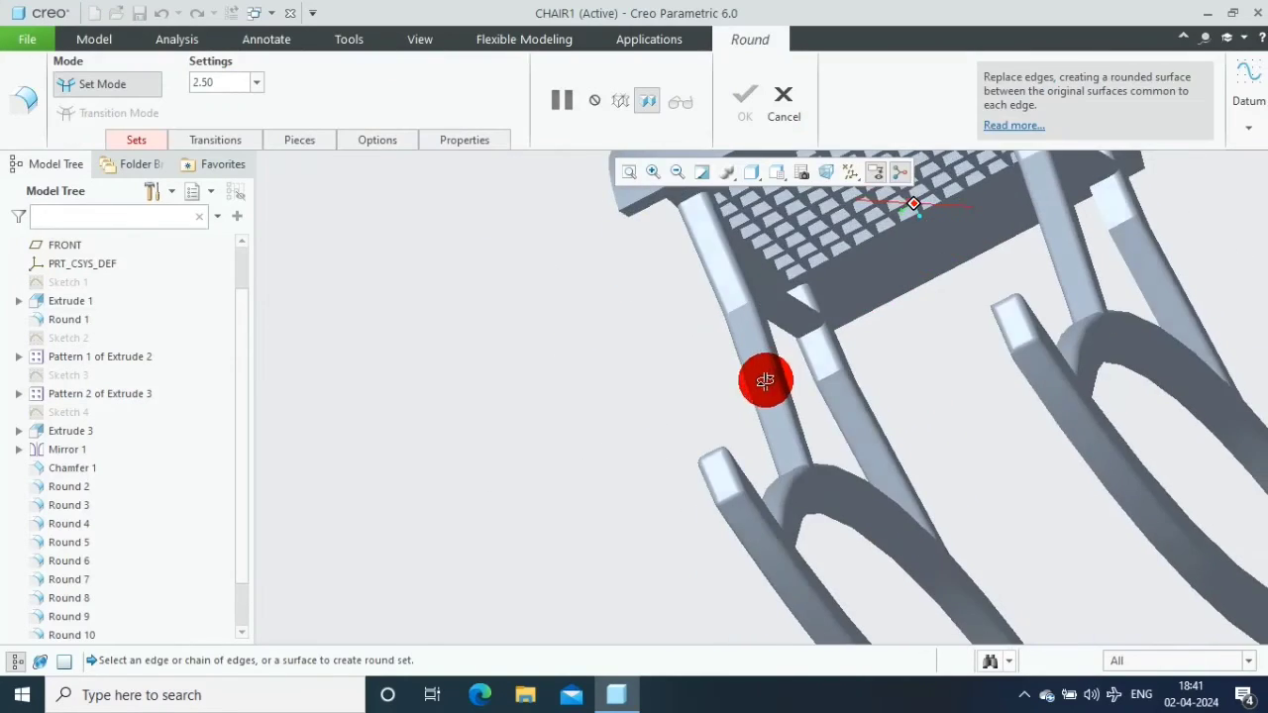
mouse_move(765, 381)
middle_down()
mouse_move(872, 175)
mouse_move(795, 263)
middle_up()
click(799, 250)
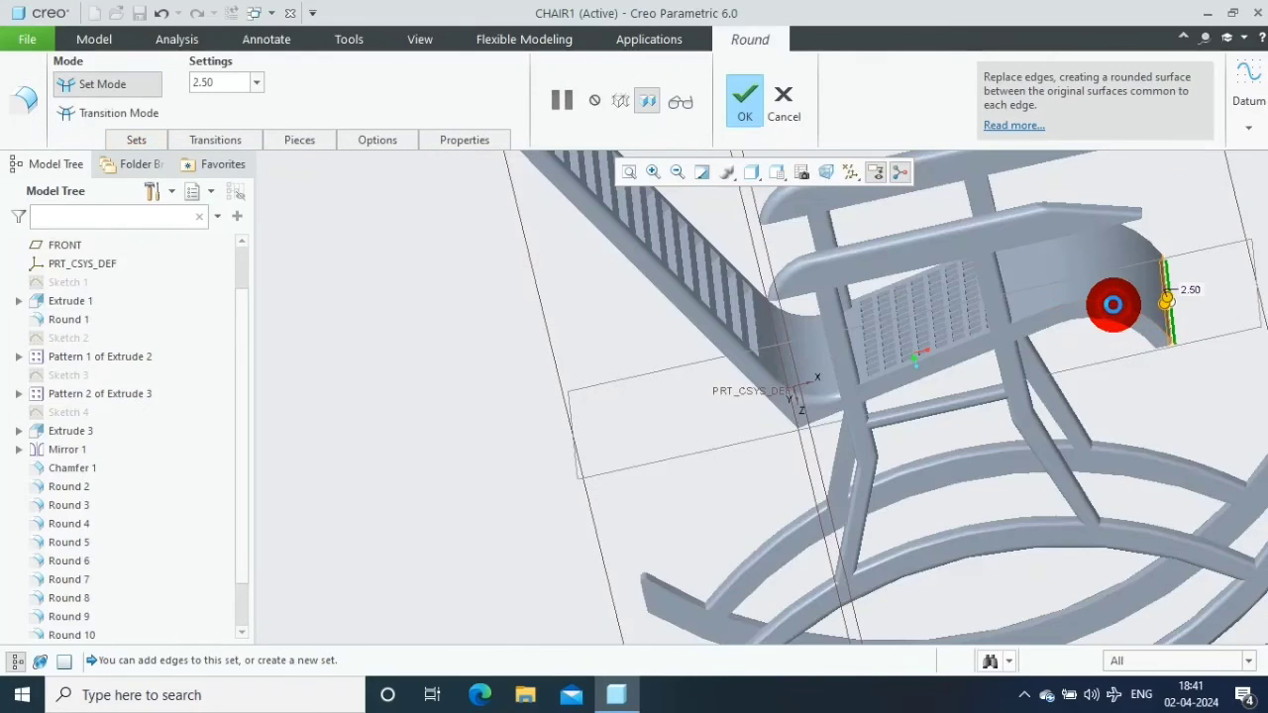
click(1112, 307)
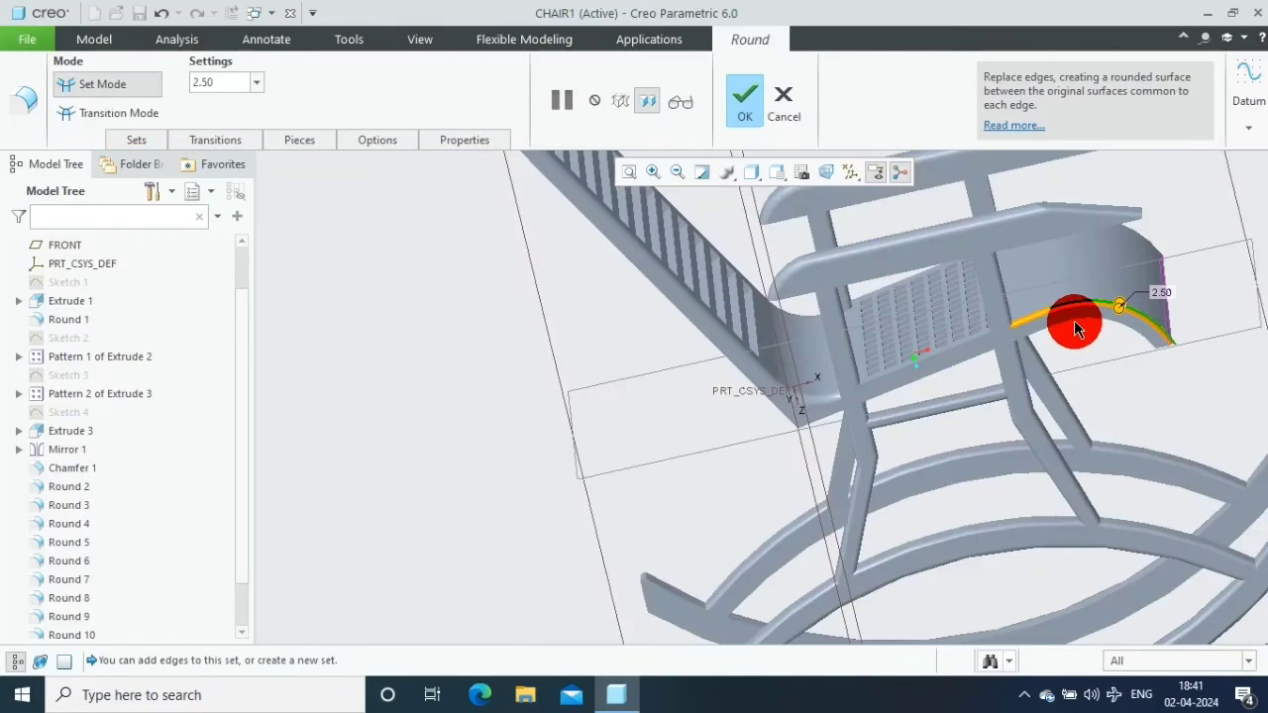
ctrl+click(956, 360)
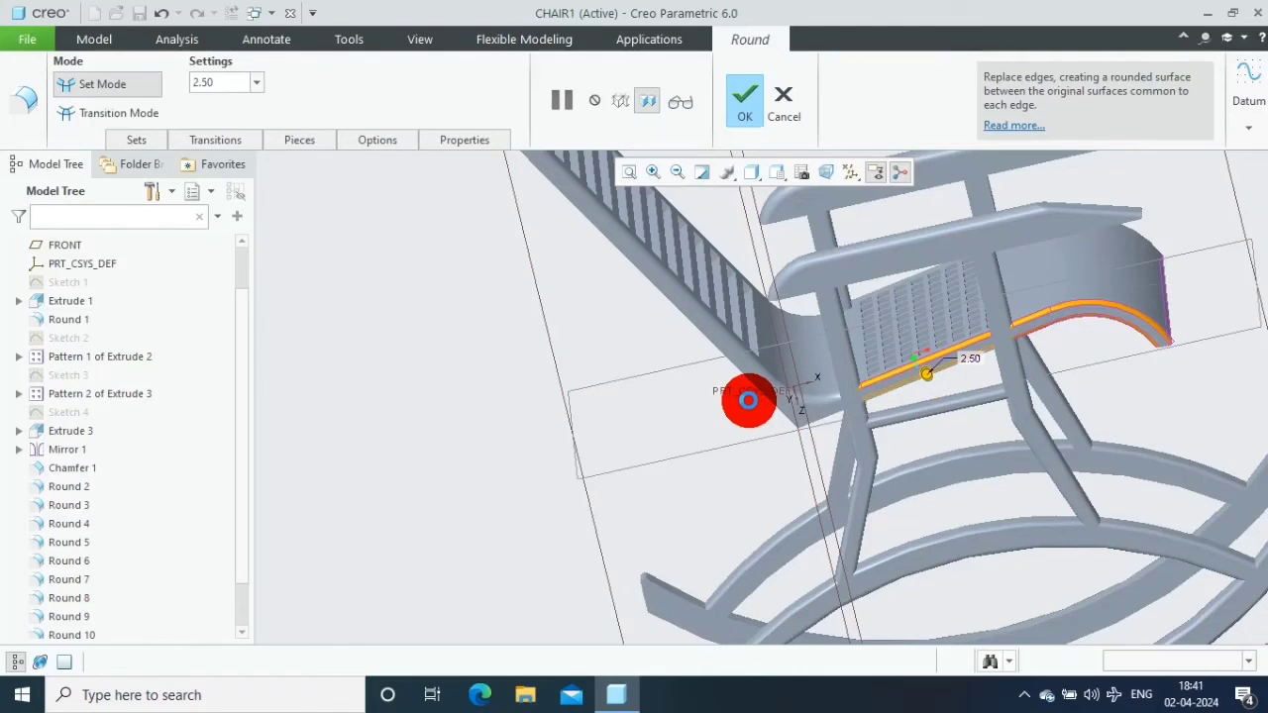
Add more seat edges, the curved inner and outer arm edges, and the backrest edge
scroll(723, 411, down, 3)
scroll(1056, 376, down, 3)
mouse_move(1057, 377)
middle_down()
mouse_move(829, 427)
mouse_move(790, 408)
middle_up()
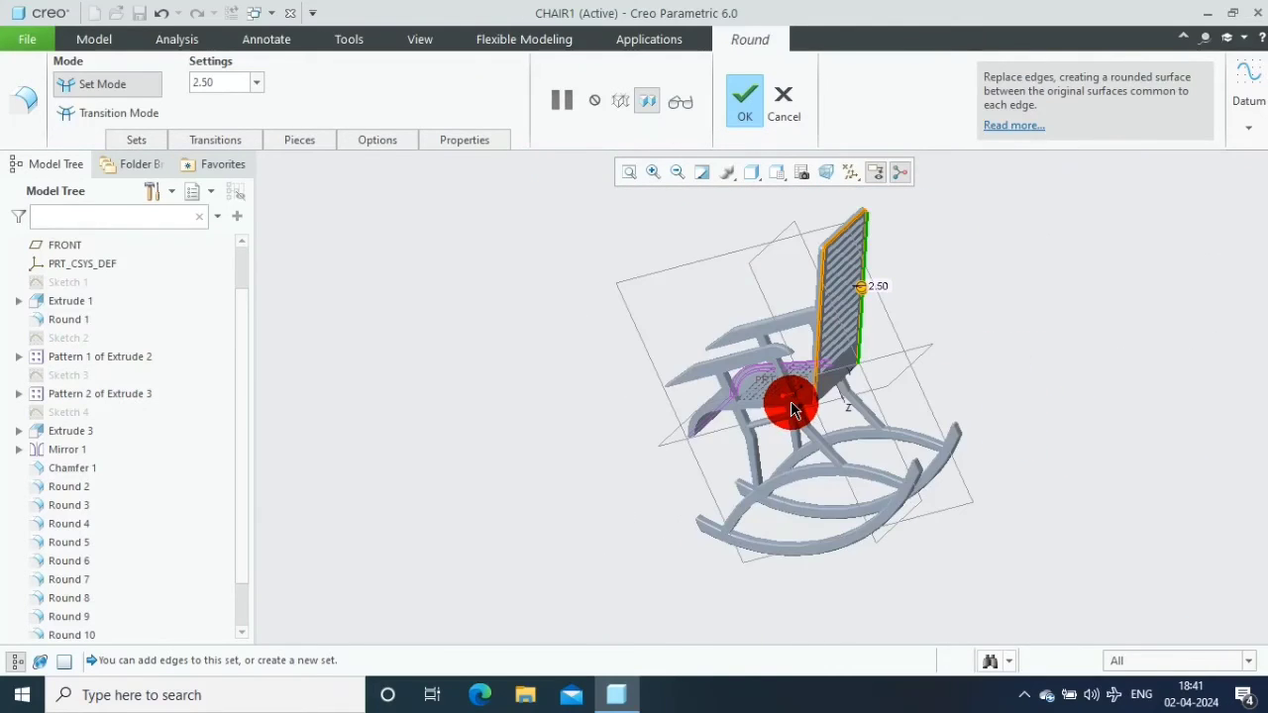
scroll(791, 400, up, 3)
scroll(774, 404, up, 3)
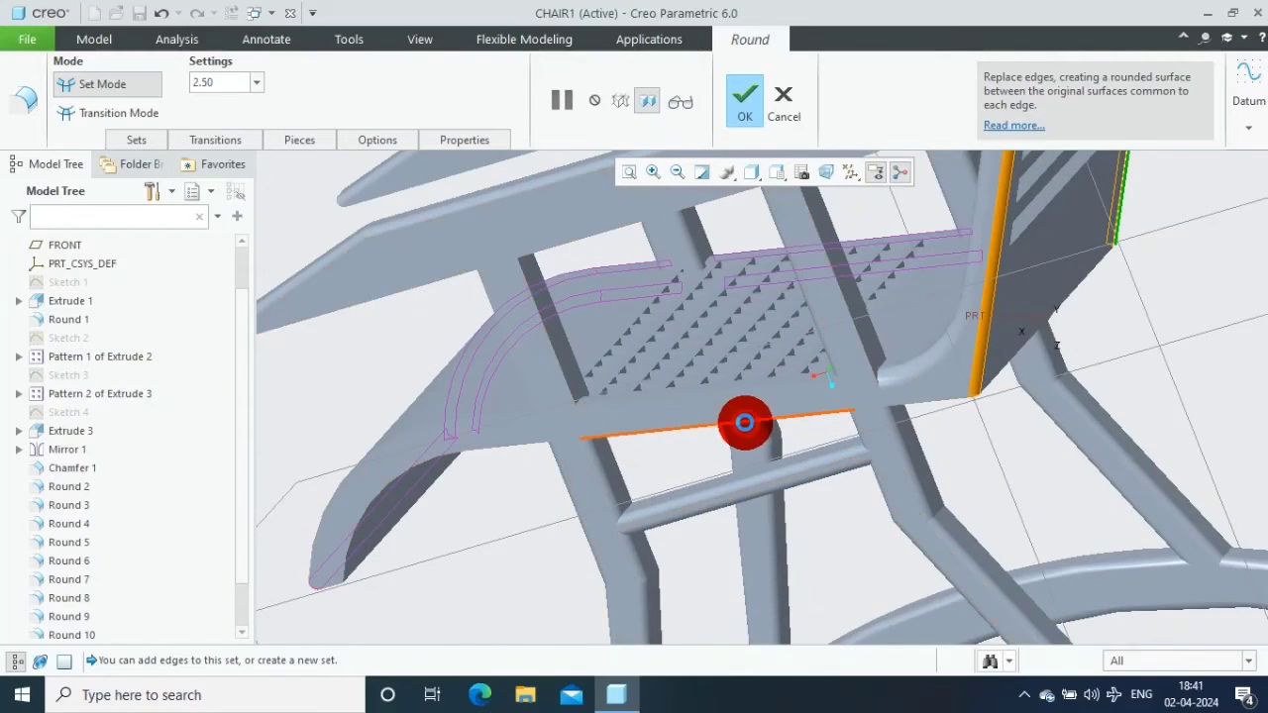
ctrl+click(733, 418)
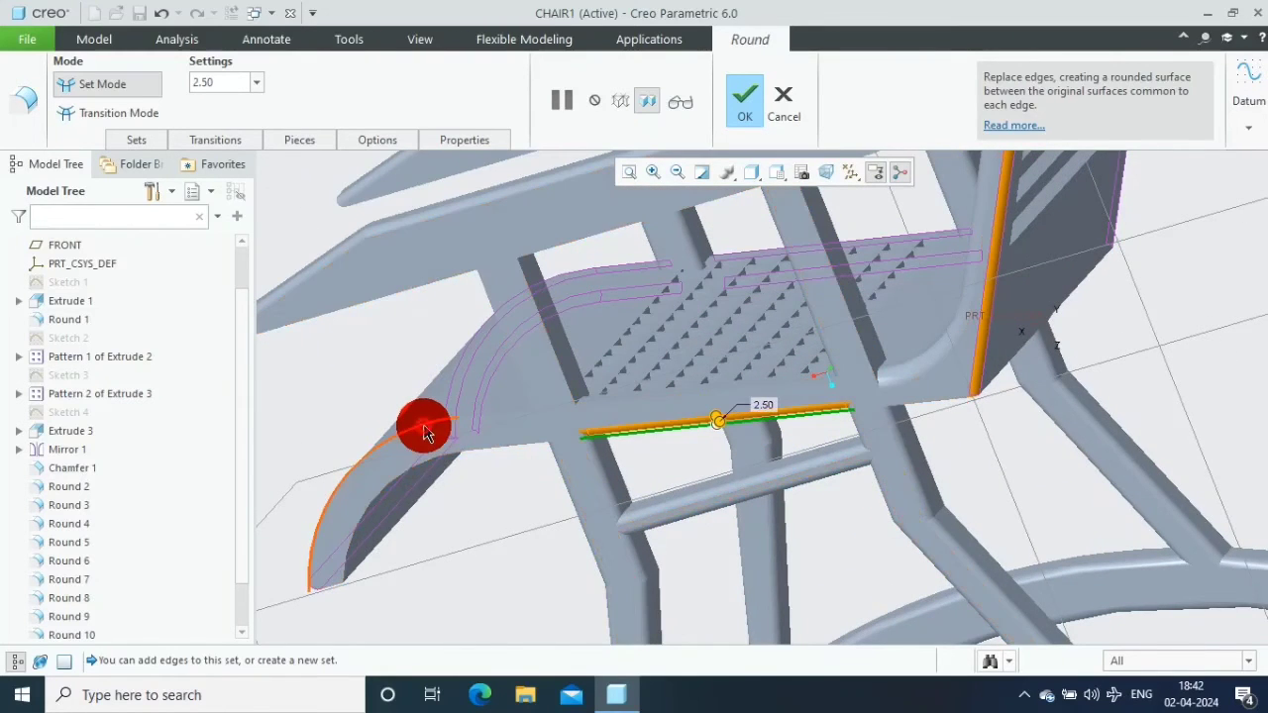
ctrl+click(419, 429)
ctrl+click(505, 445)
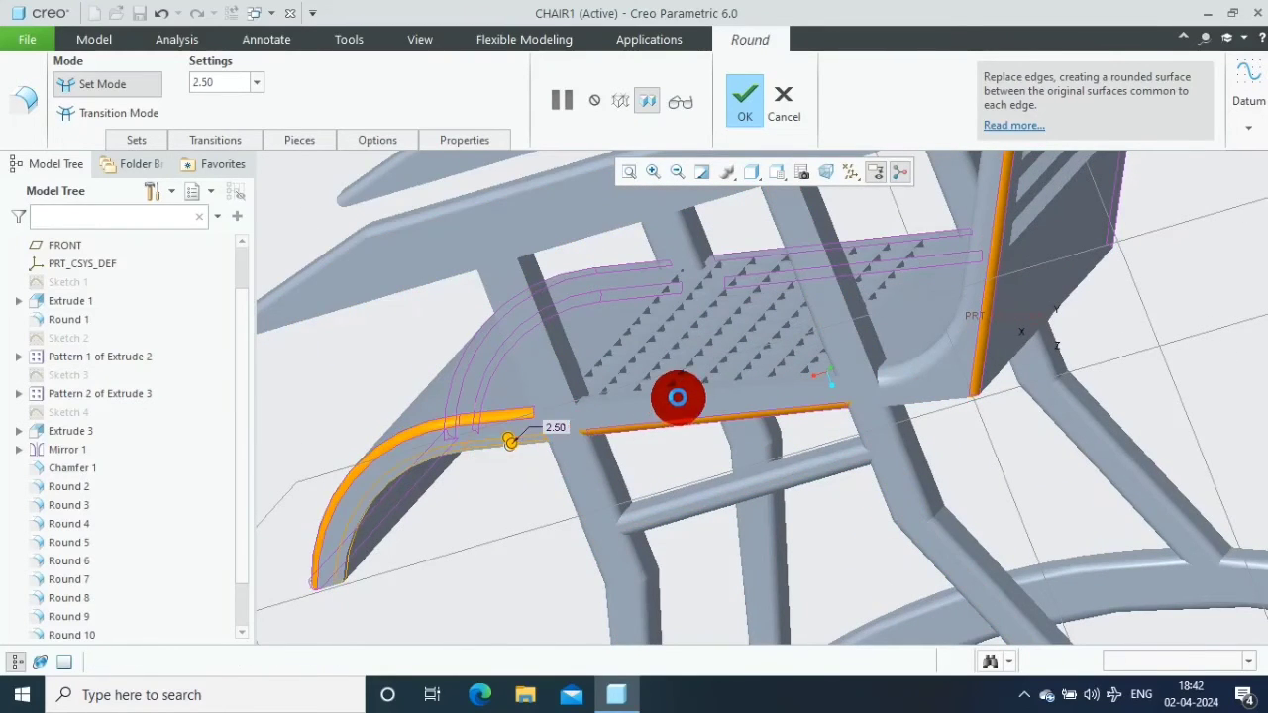
ctrl+click(691, 394)
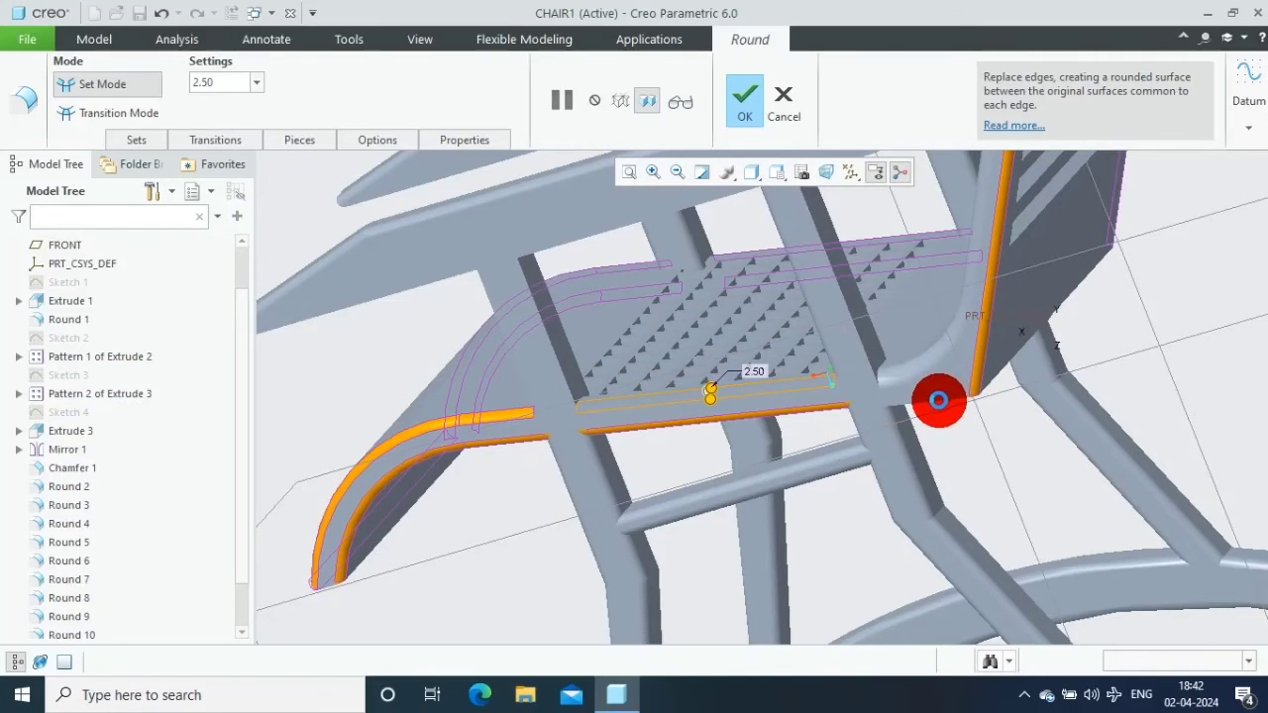
ctrl+click(922, 408)
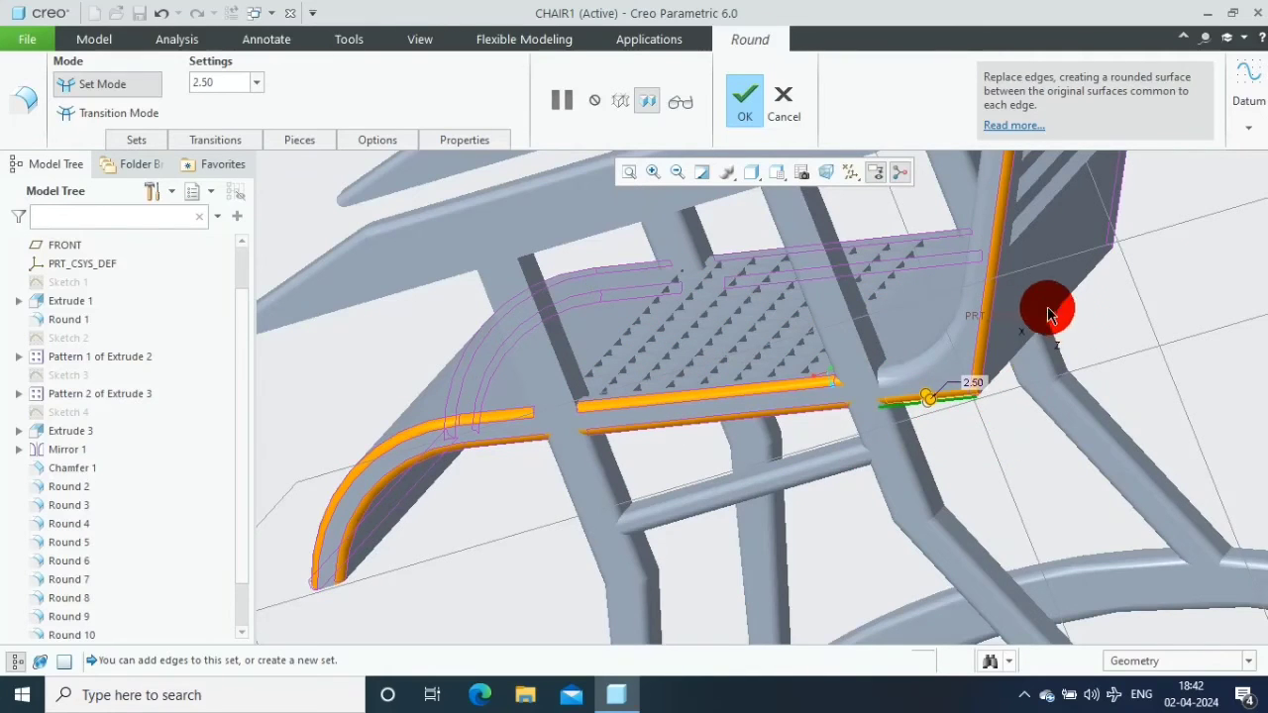
Add the back seat edge and a rail edge, then commit the round
middle_drag(1099, 346, 961, 335)
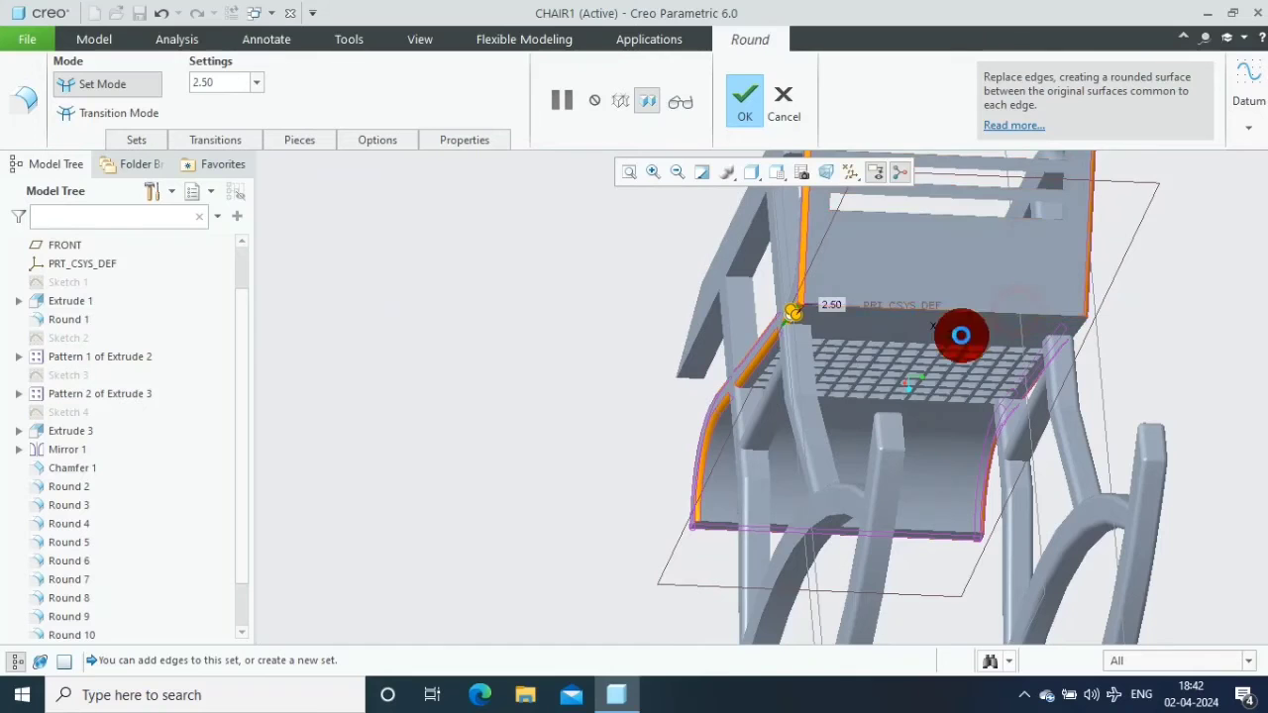
ctrl+click(961, 335)
mouse_move(554, 361)
middle_down()
mouse_move(816, 397)
mouse_move(779, 336)
middle_up()
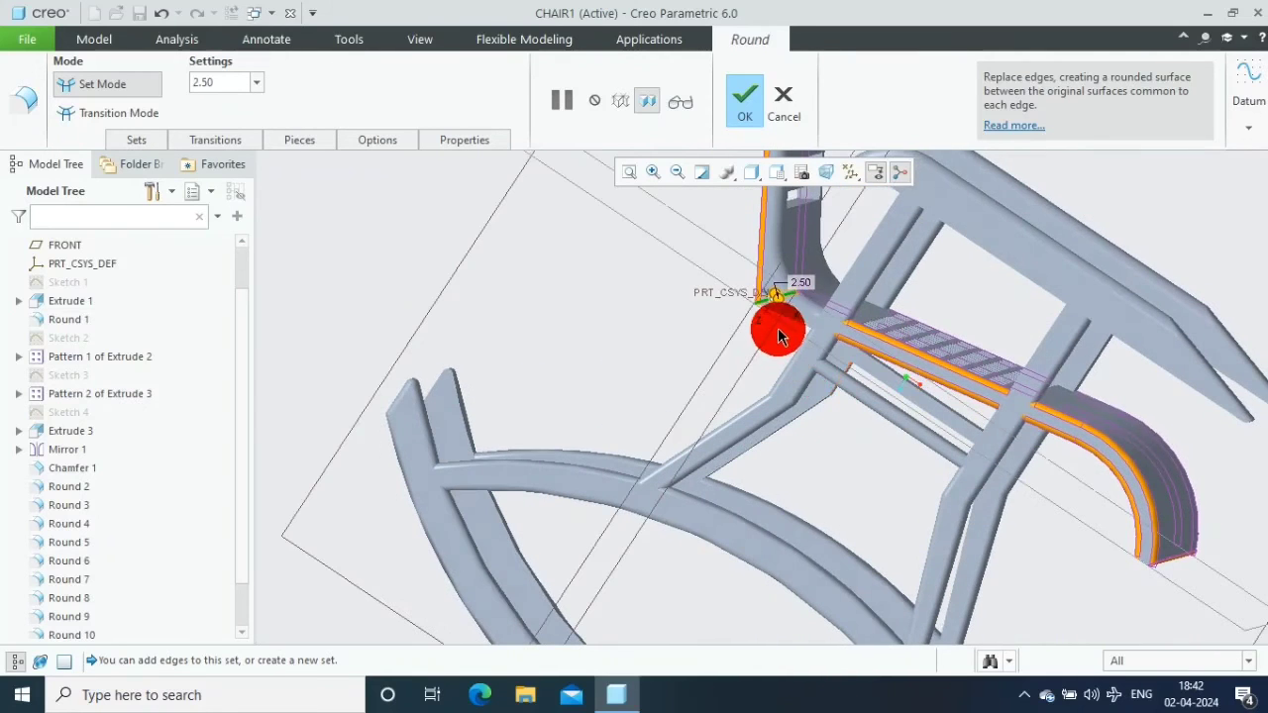
ctrl+click(783, 321)
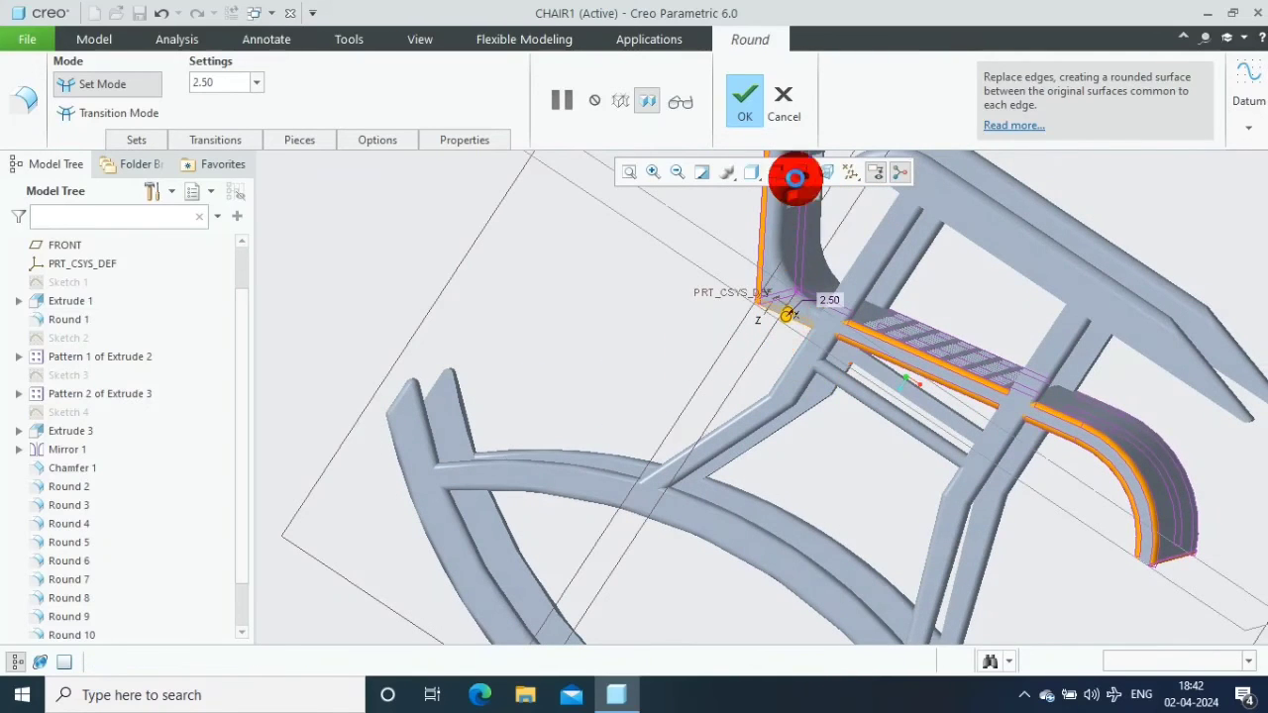
click(741, 104)
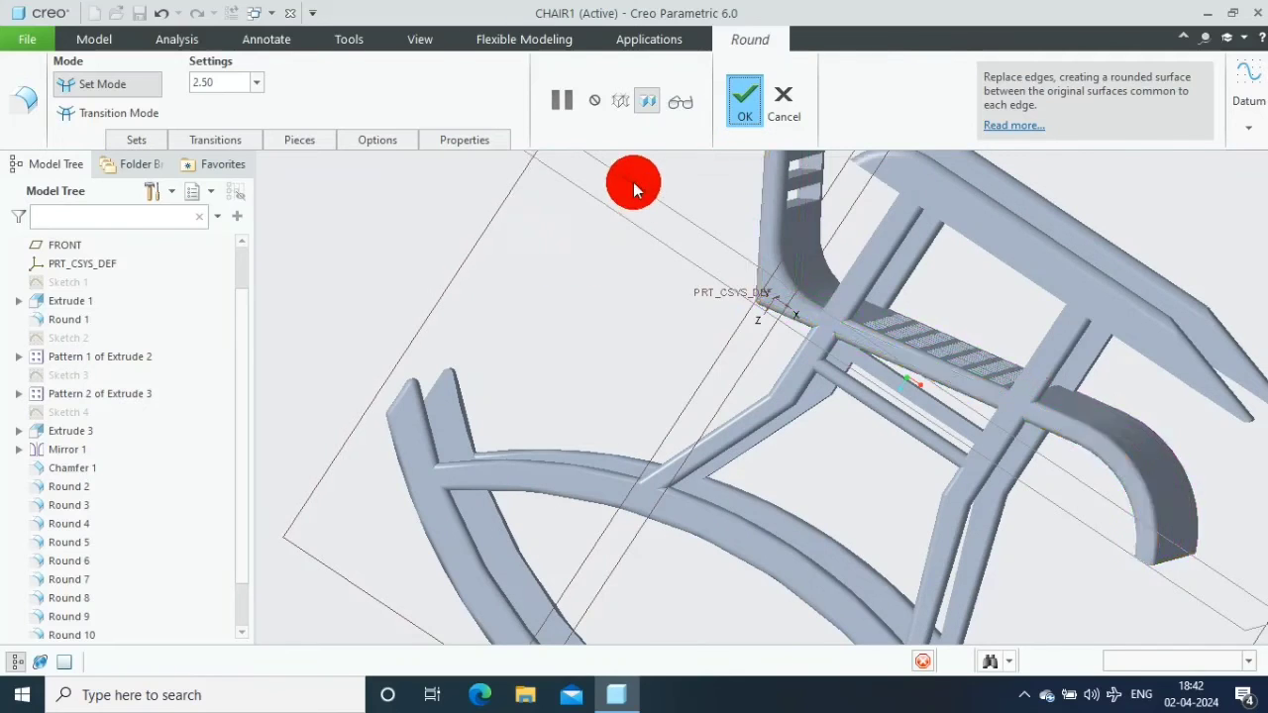
Round the top rail, seat front and armrest edges at 2.50, then pick the last armrest edge
key(ctrl+d)
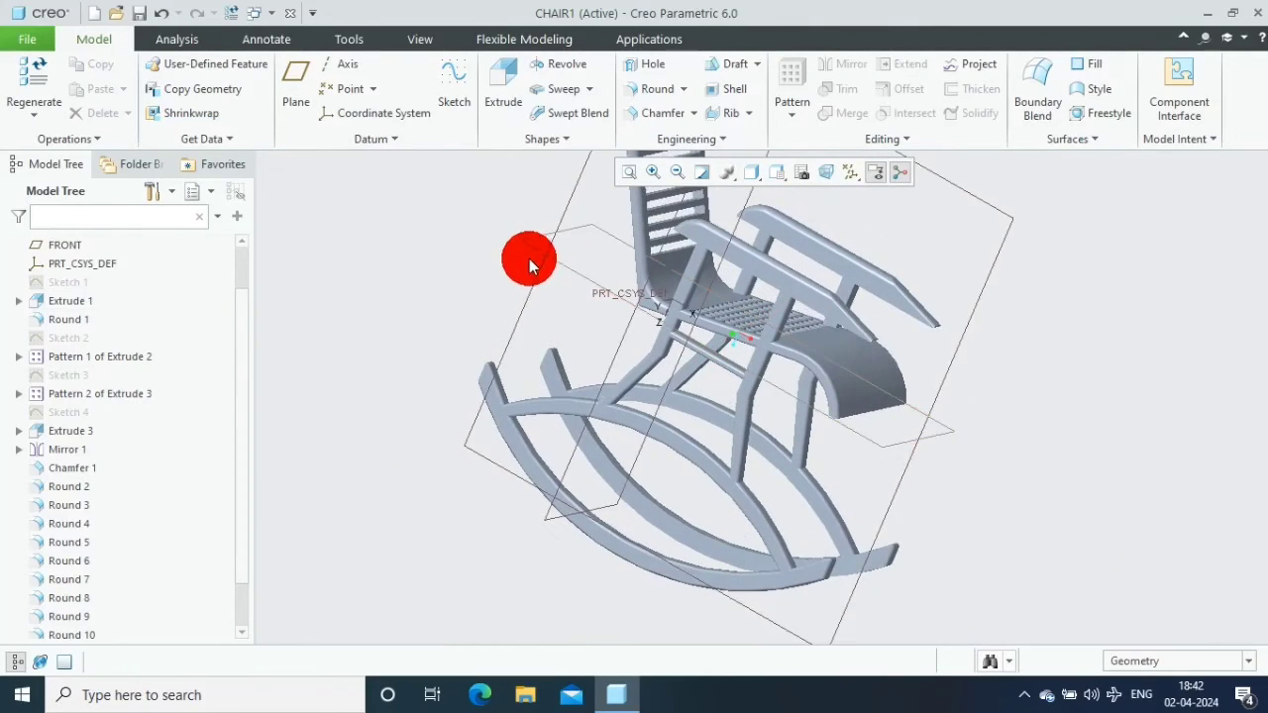
click(652, 88)
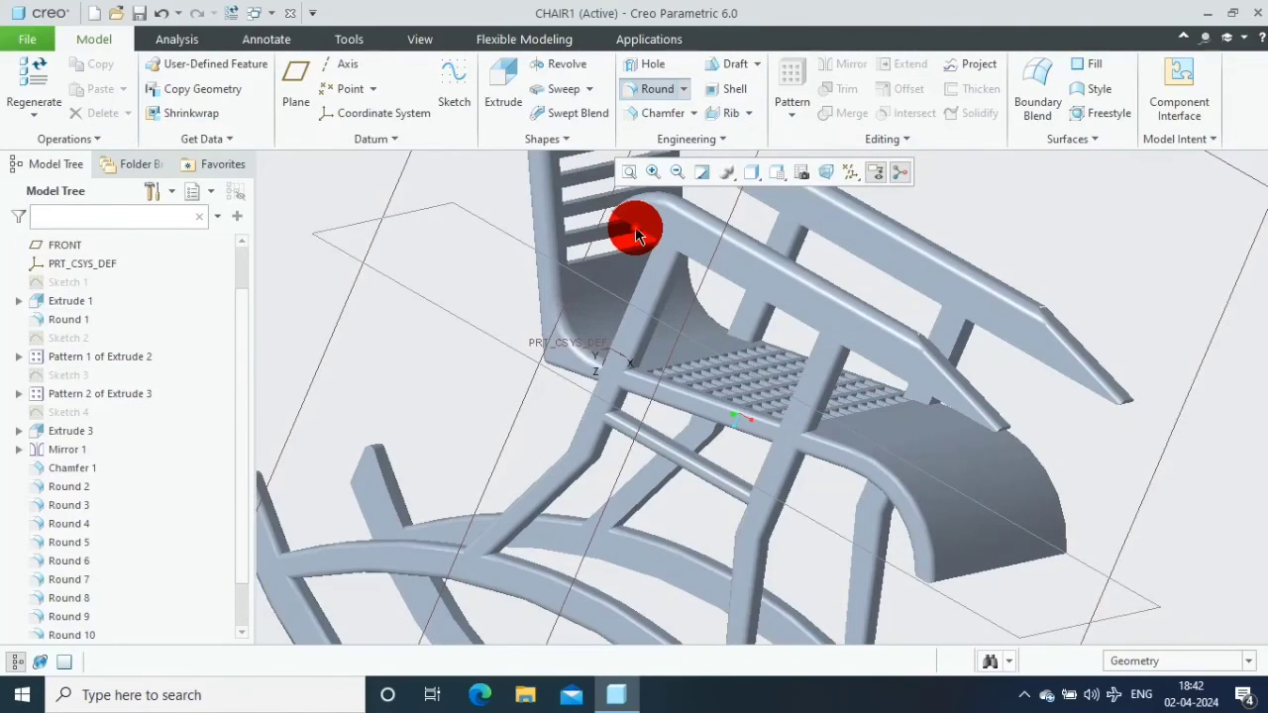
click(636, 232)
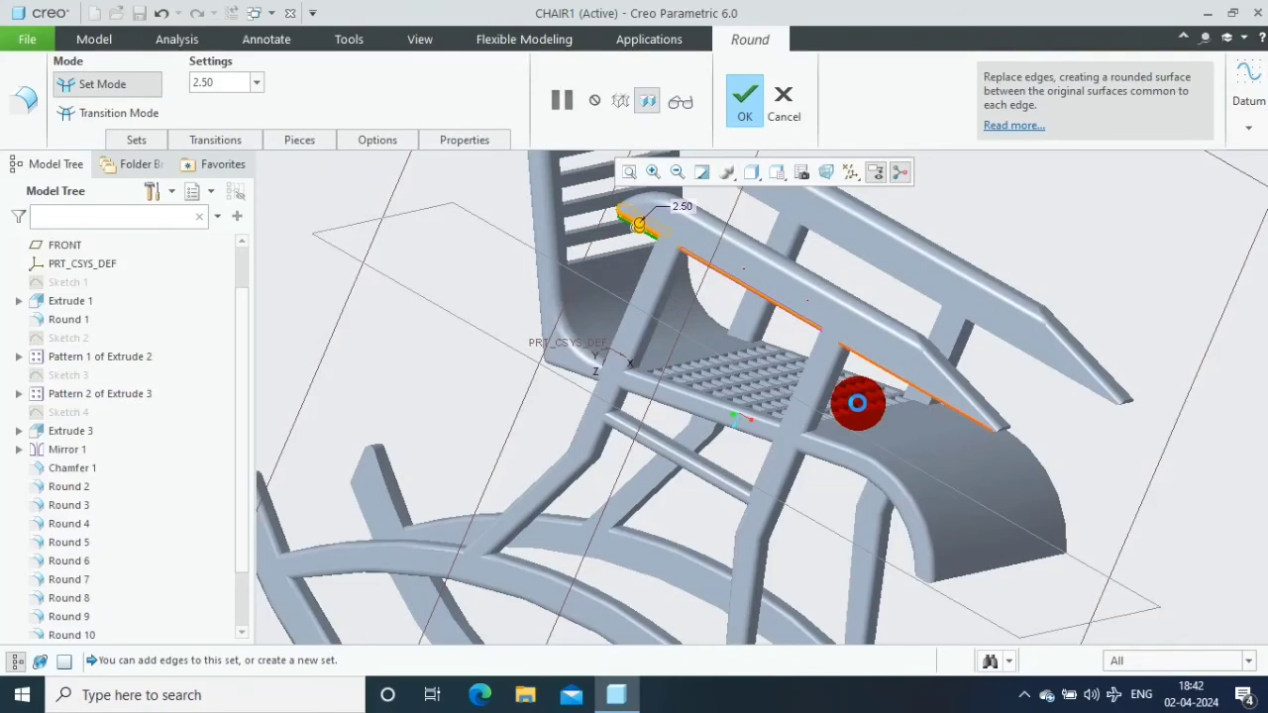
middle_drag(743, 268, 746, 243)
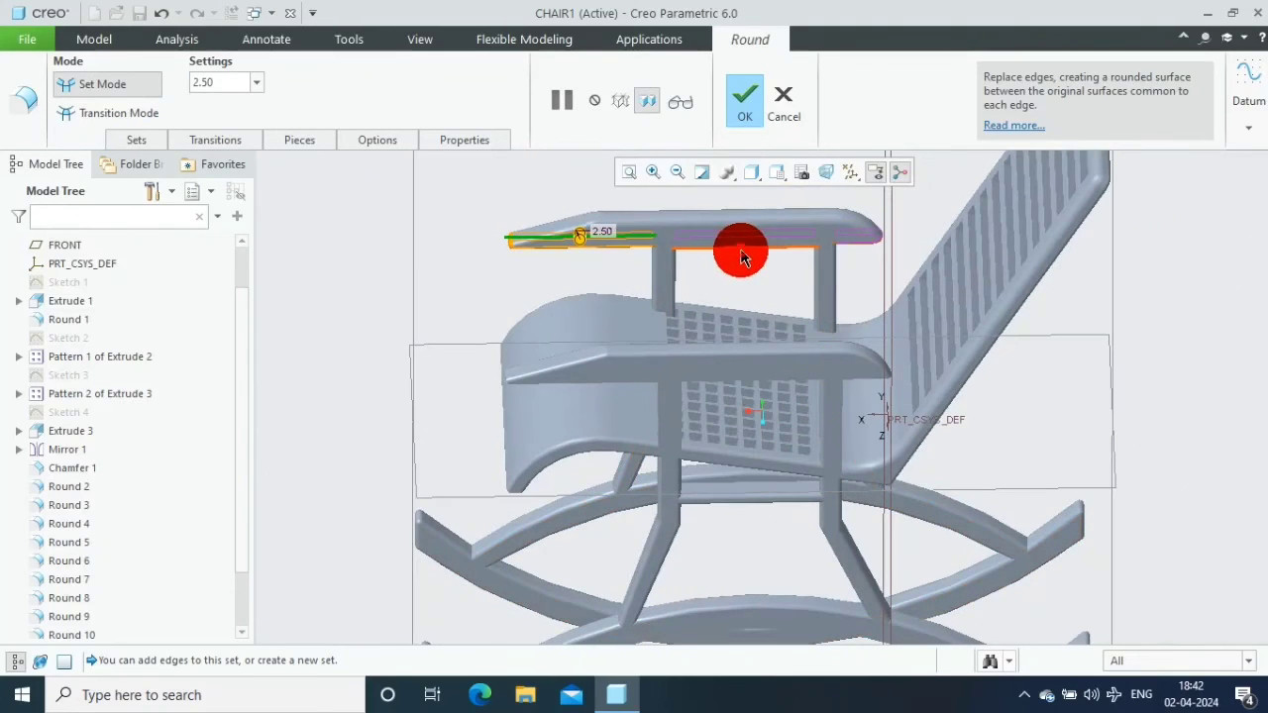
click(616, 389)
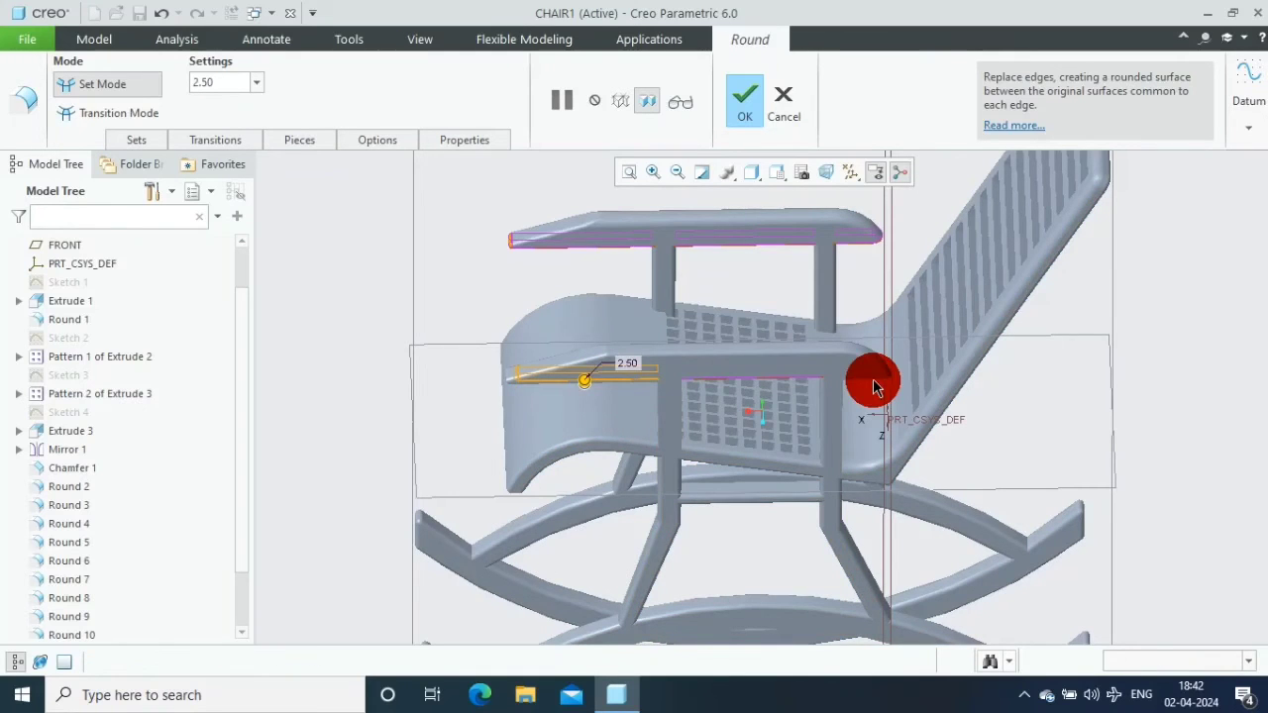
click(876, 388)
mouse_move(723, 390)
middle_down()
mouse_move(783, 430)
mouse_move(884, 343)
middle_up()
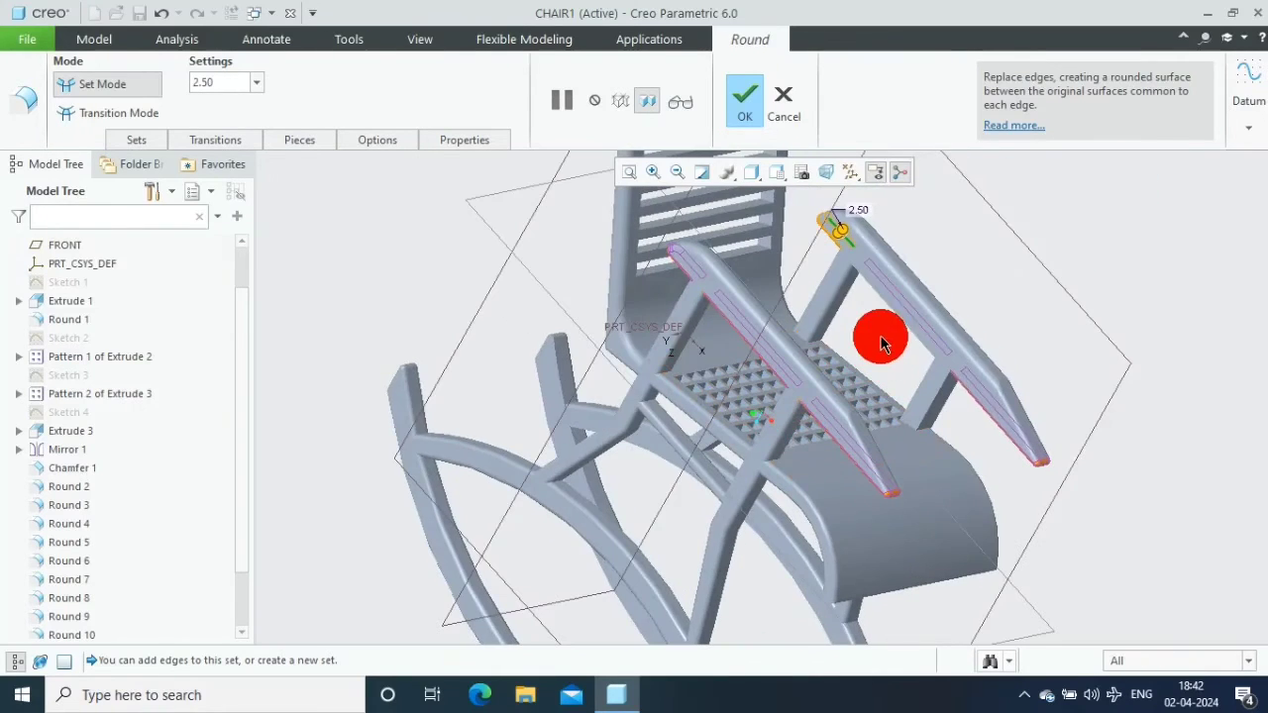
click(945, 281)
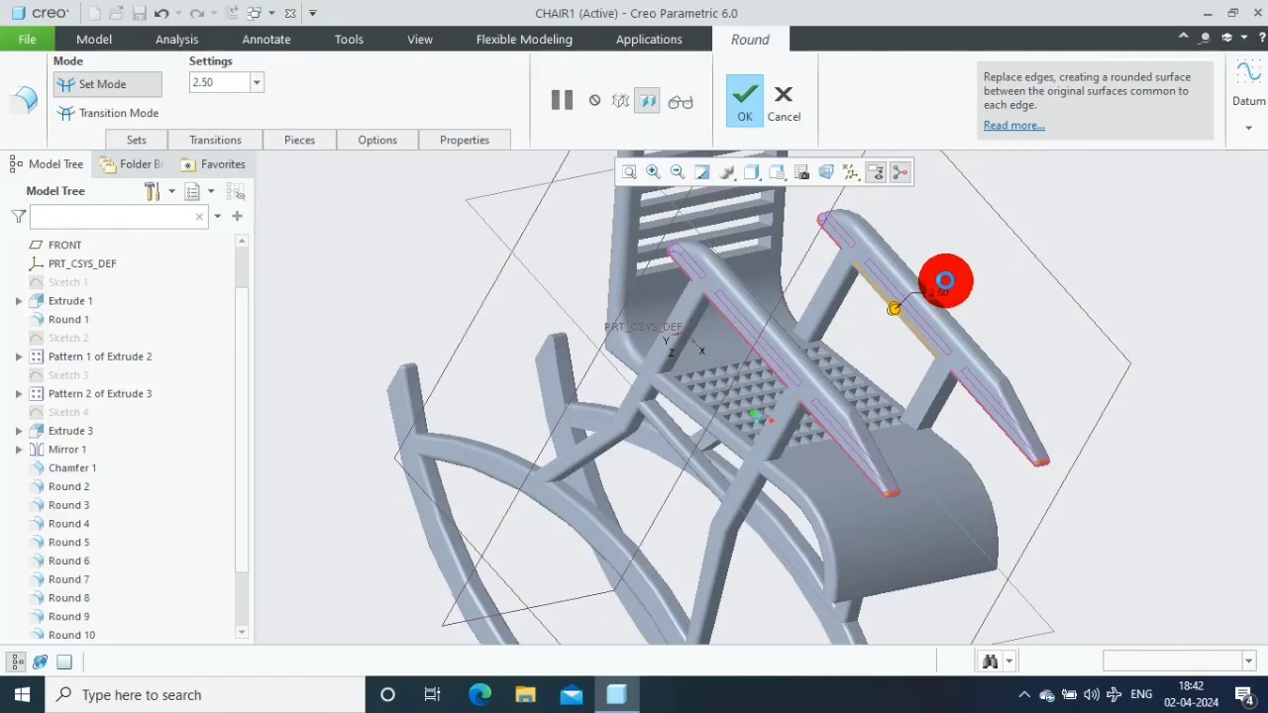
click(745, 99)
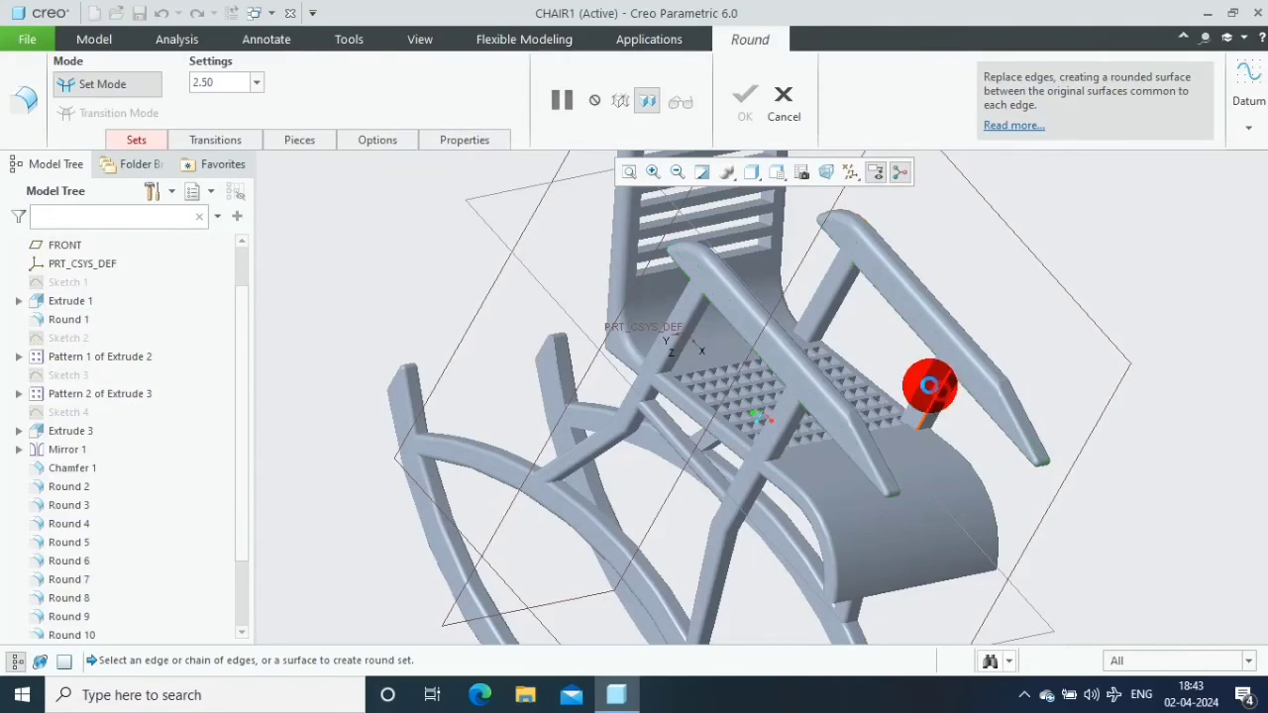
click(926, 381)
Confirm the armrest round and sketch a crossbar section at the rocker's end
click(745, 99)
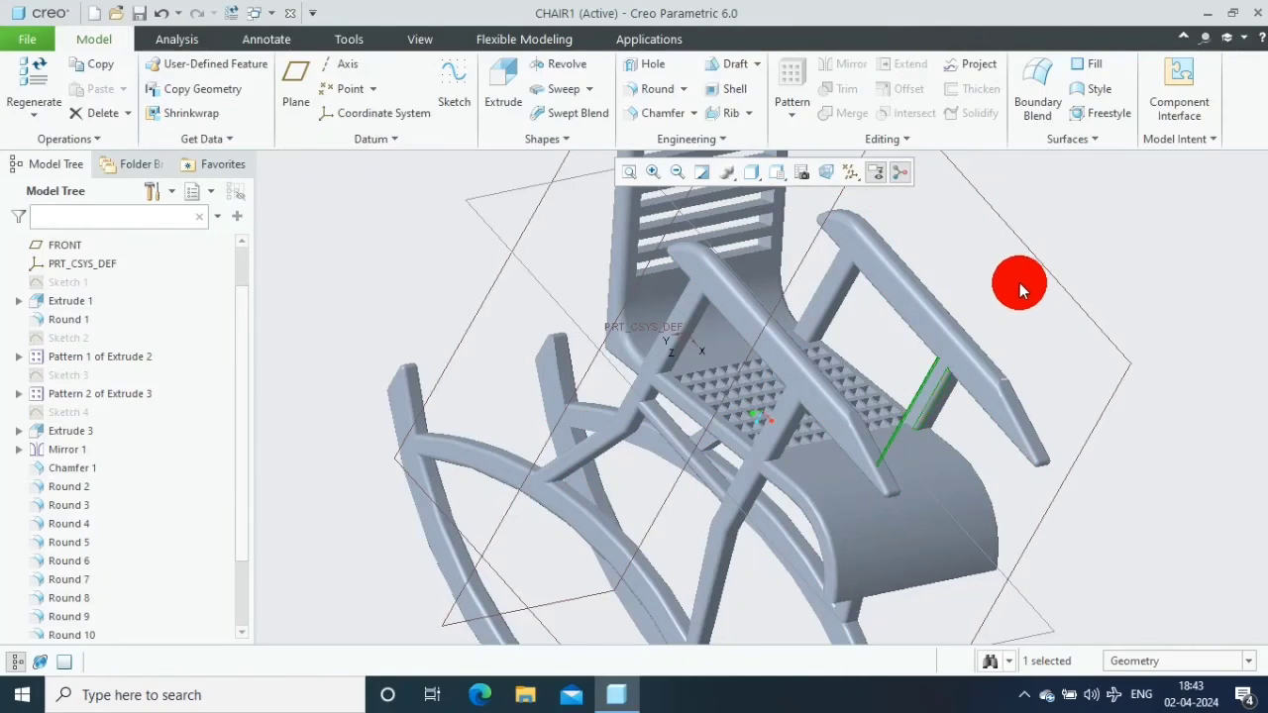
mouse_move(1017, 283)
middle_down()
mouse_move(1059, 379)
mouse_move(1014, 357)
mouse_move(718, 566)
mouse_move(628, 530)
middle_up()
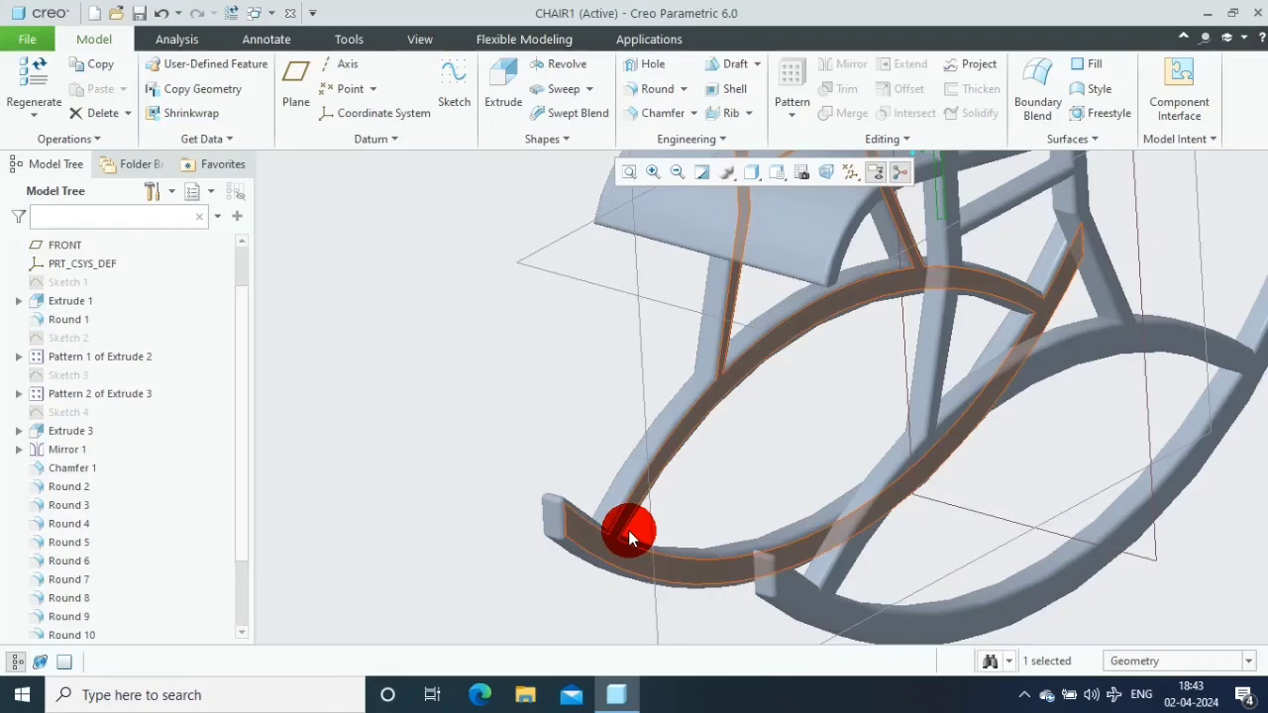
click(571, 527)
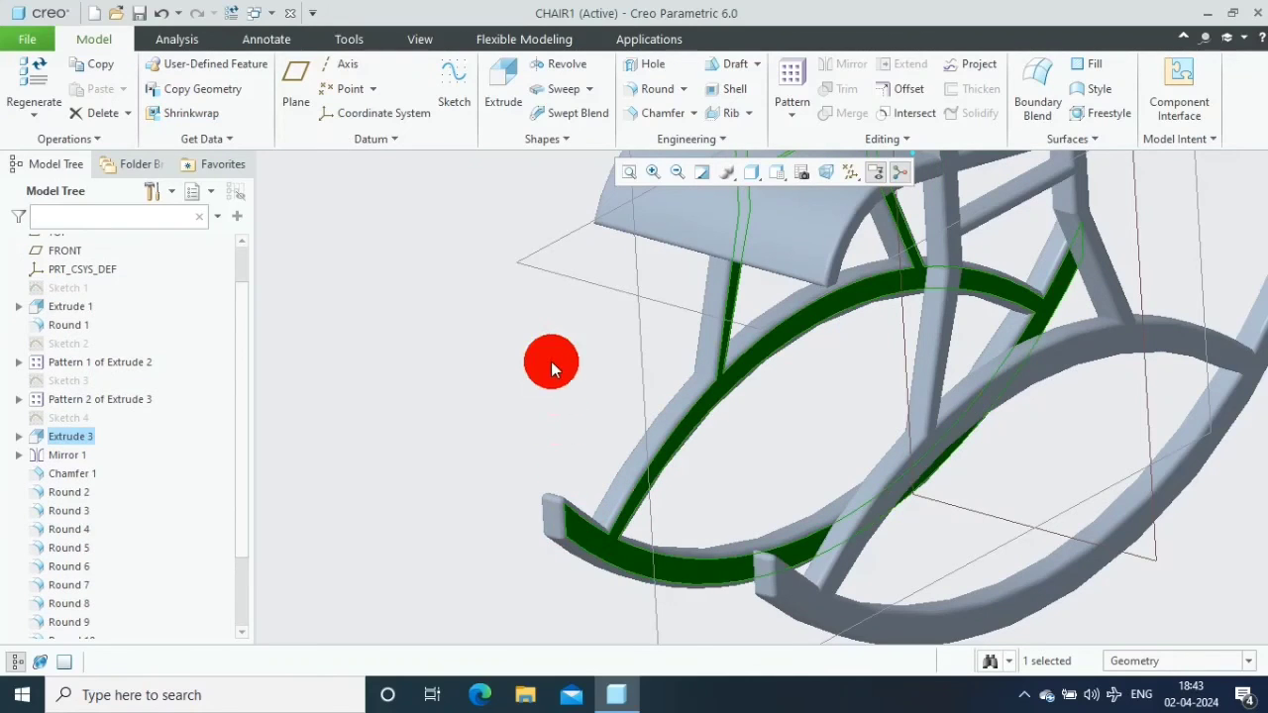
click(808, 174)
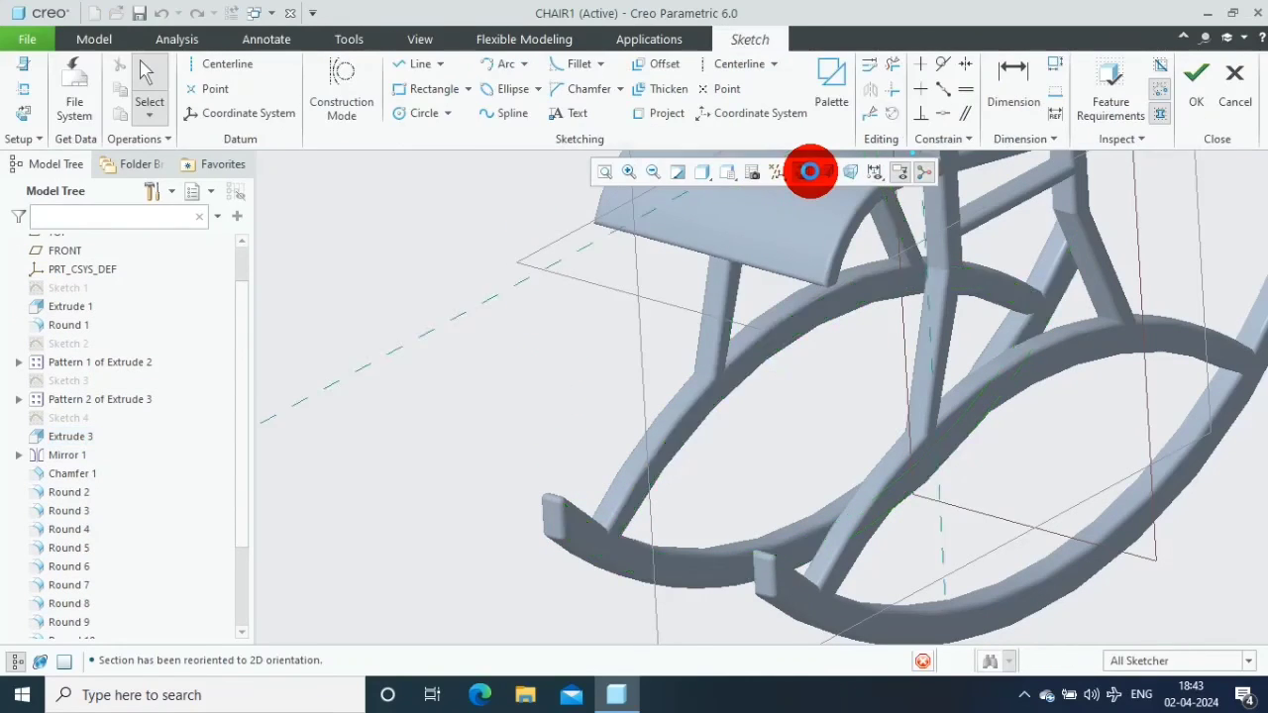
scroll(640, 449, up, 3)
click(415, 90)
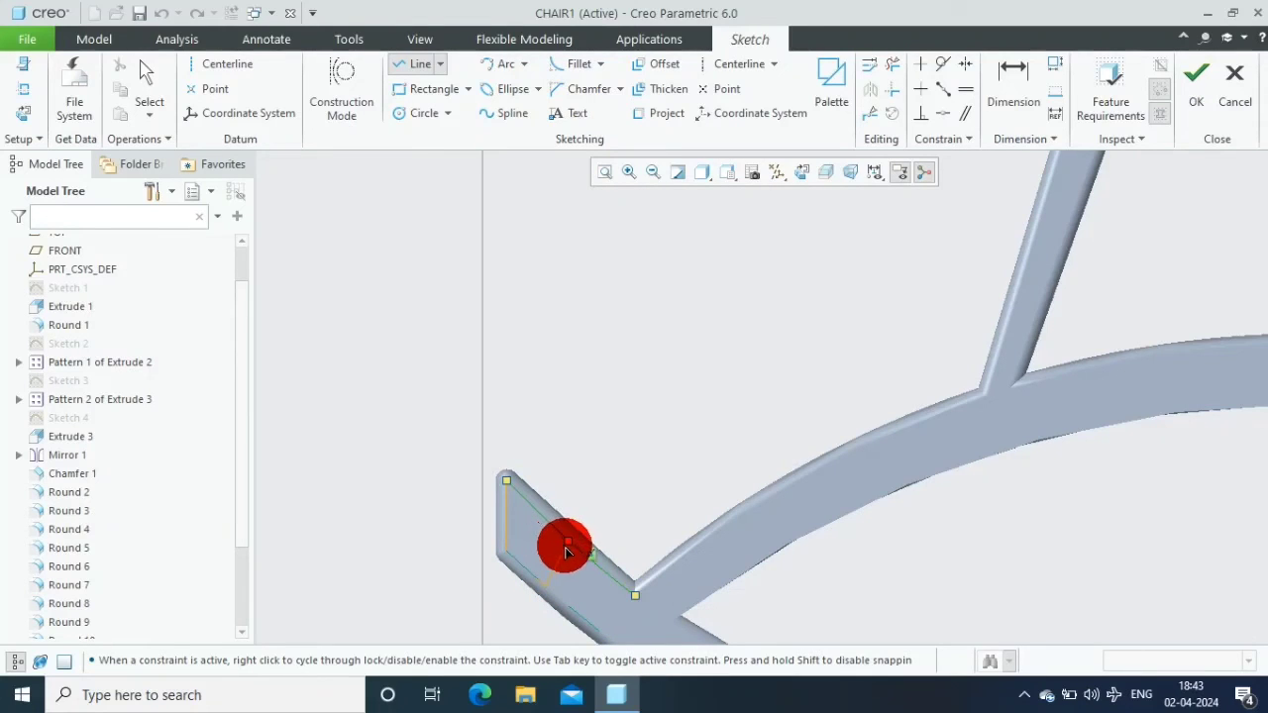
click(507, 477)
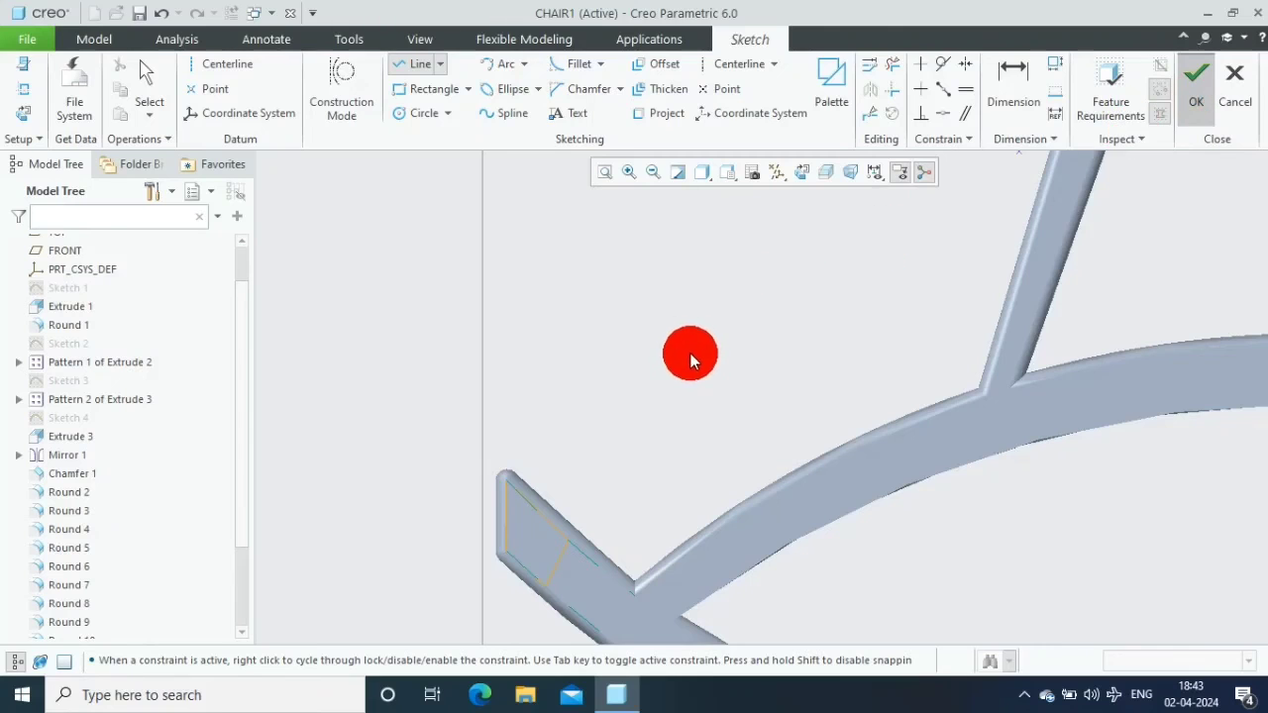
mouse_move(684, 501)
middle_down()
mouse_move(865, 507)
mouse_move(708, 339)
middle_up()
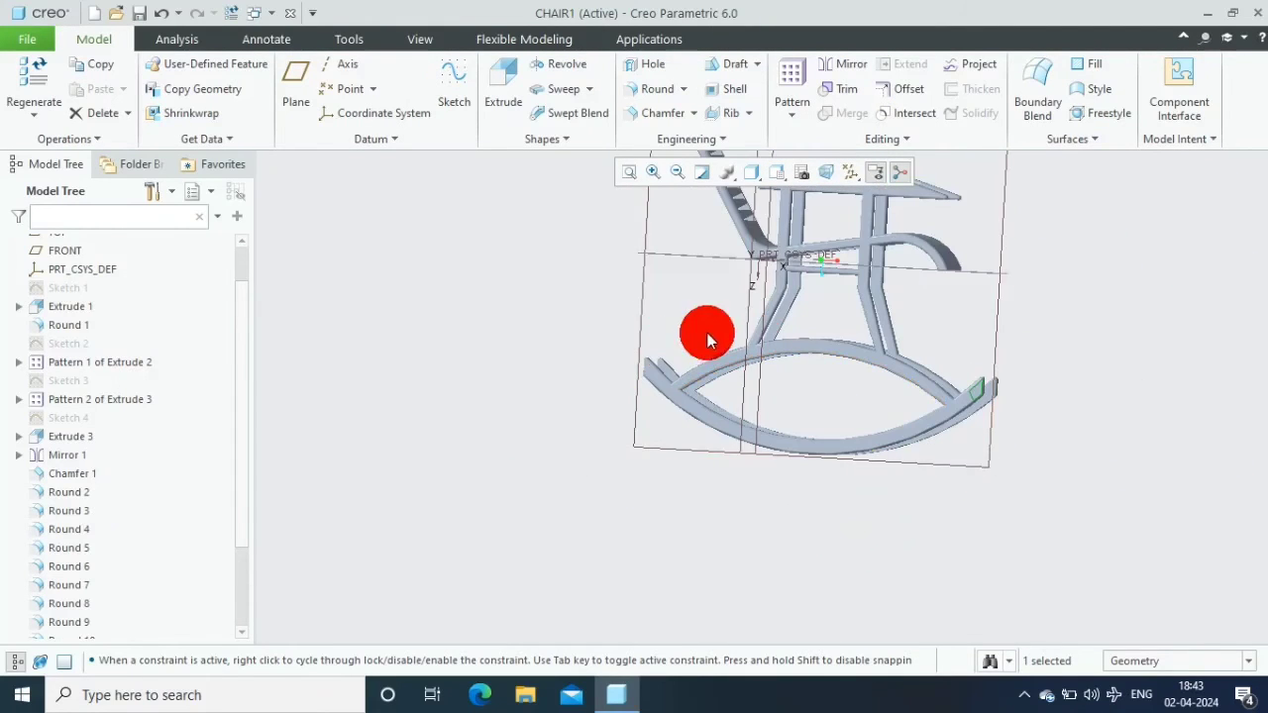
Extrude the sketch To Next up to the opposite rocker to form the crossbar
click(508, 91)
mouse_move(878, 255)
middle_down()
mouse_move(971, 439)
mouse_move(697, 275)
middle_up()
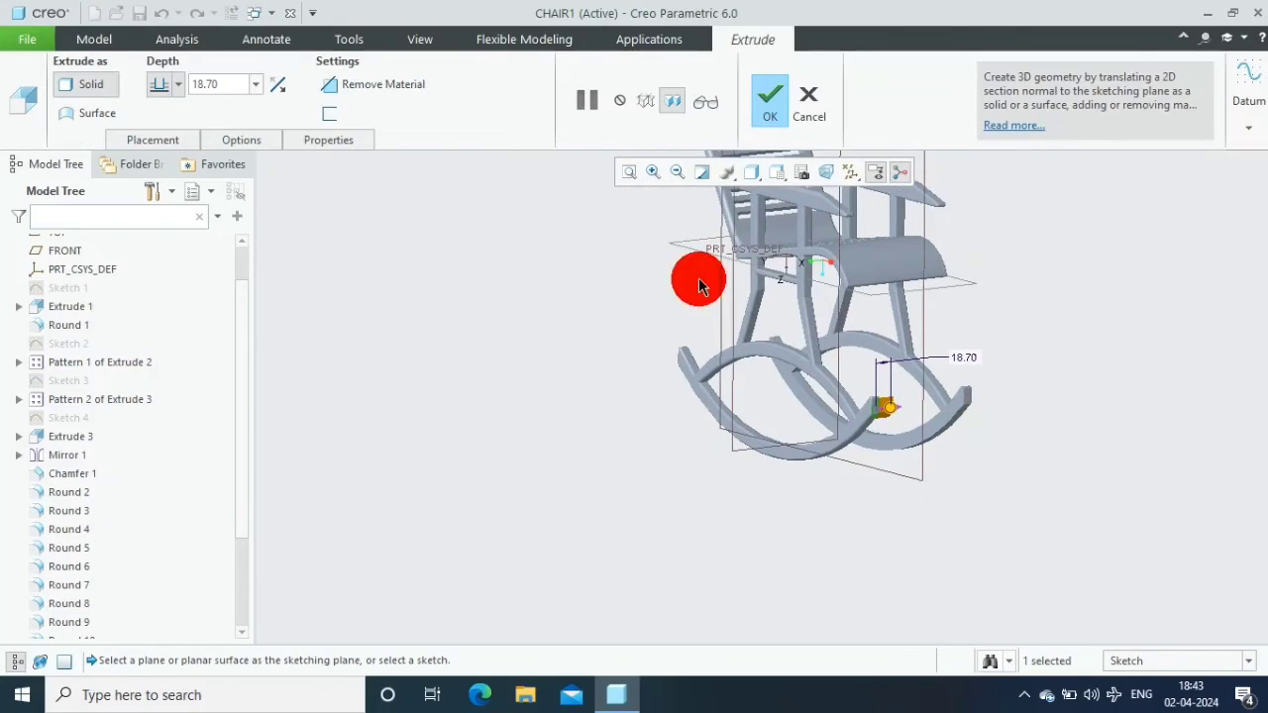
click(178, 86)
click(163, 155)
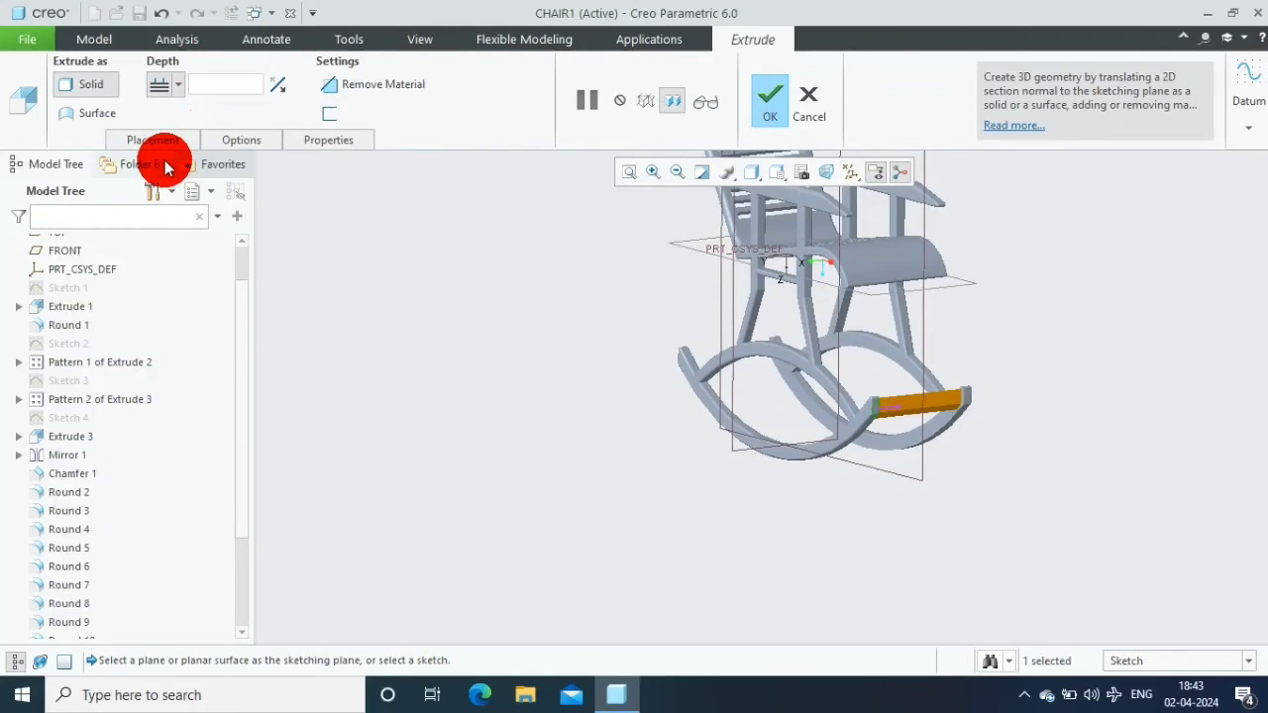
click(770, 96)
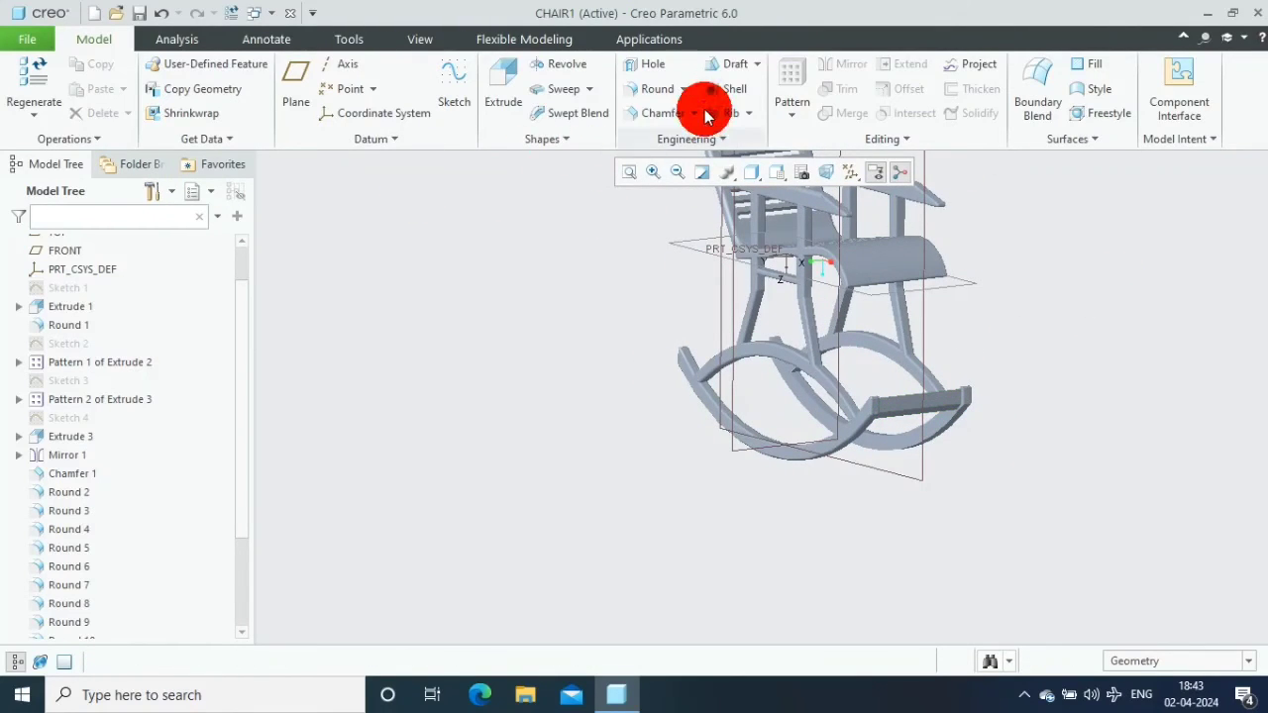
Start a round on the crossbar, then cancel it after a wrong edge pick
click(690, 100)
scroll(928, 410, up, 5)
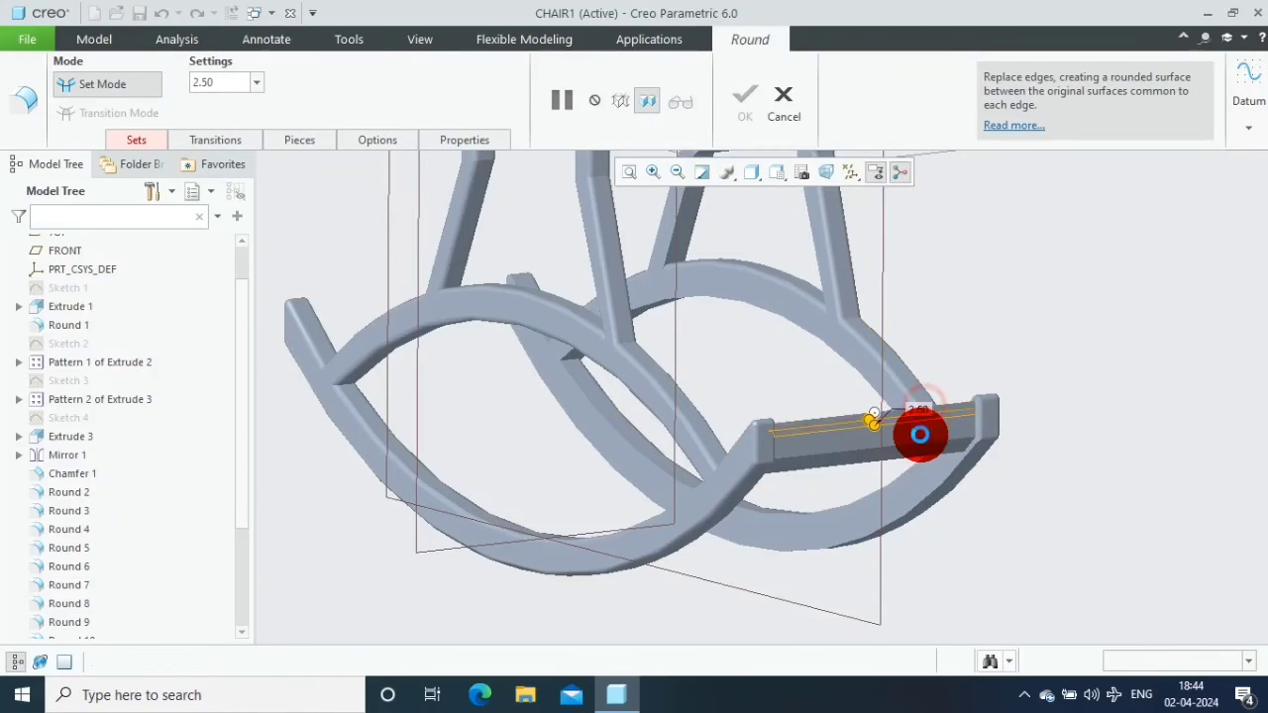
click(918, 438)
click(916, 447)
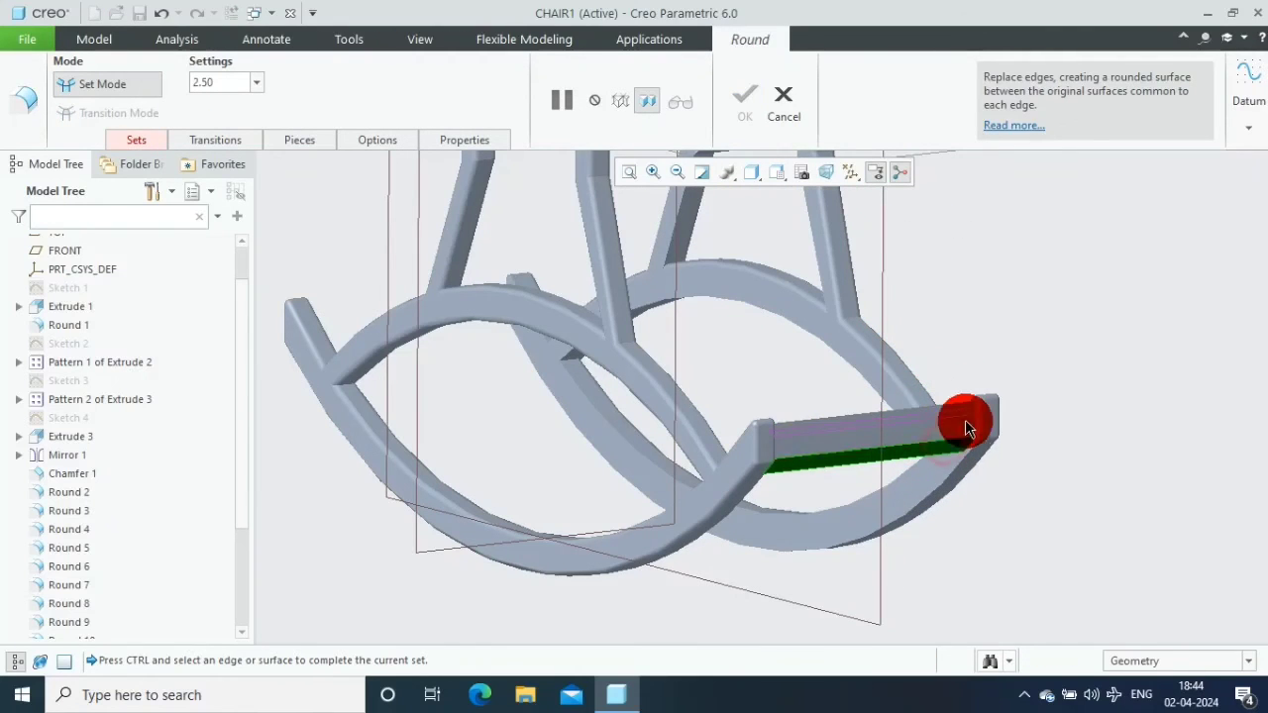
click(782, 99)
click(645, 377)
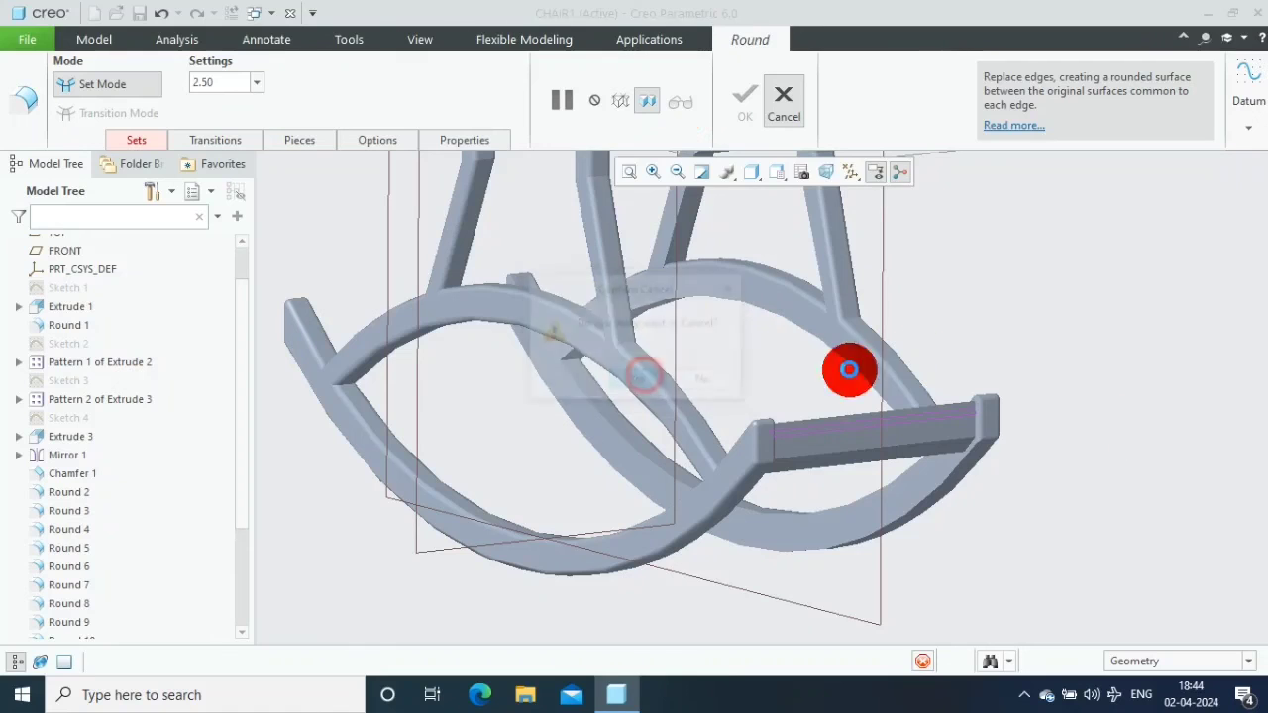
Round the crossbar's top and long edges at 2.50 and commit it
scroll(931, 421, up, 3)
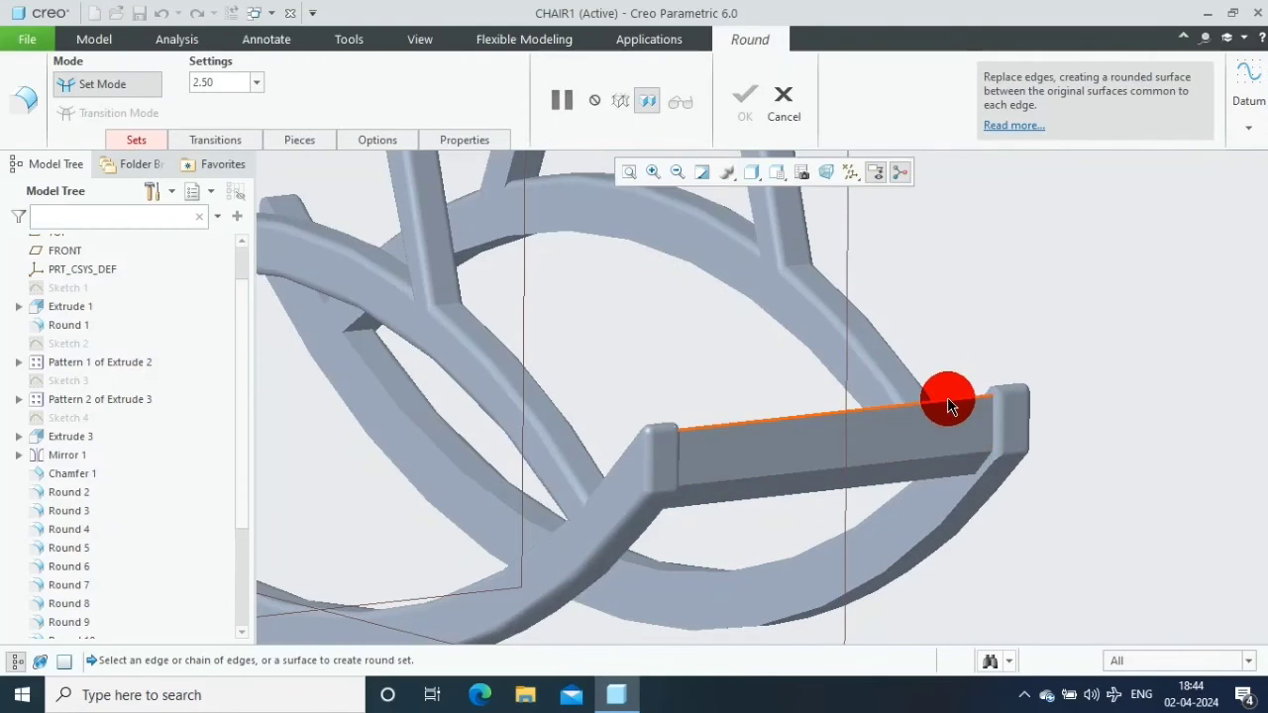
click(942, 417)
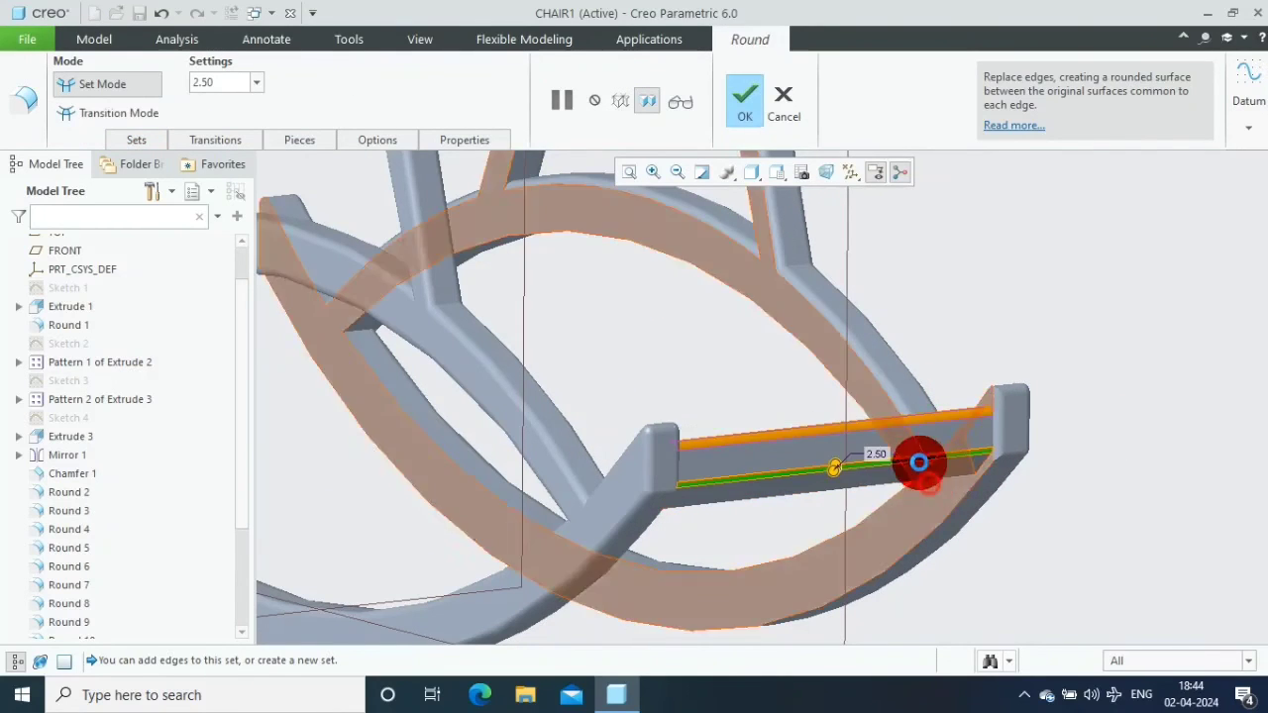
click(921, 466)
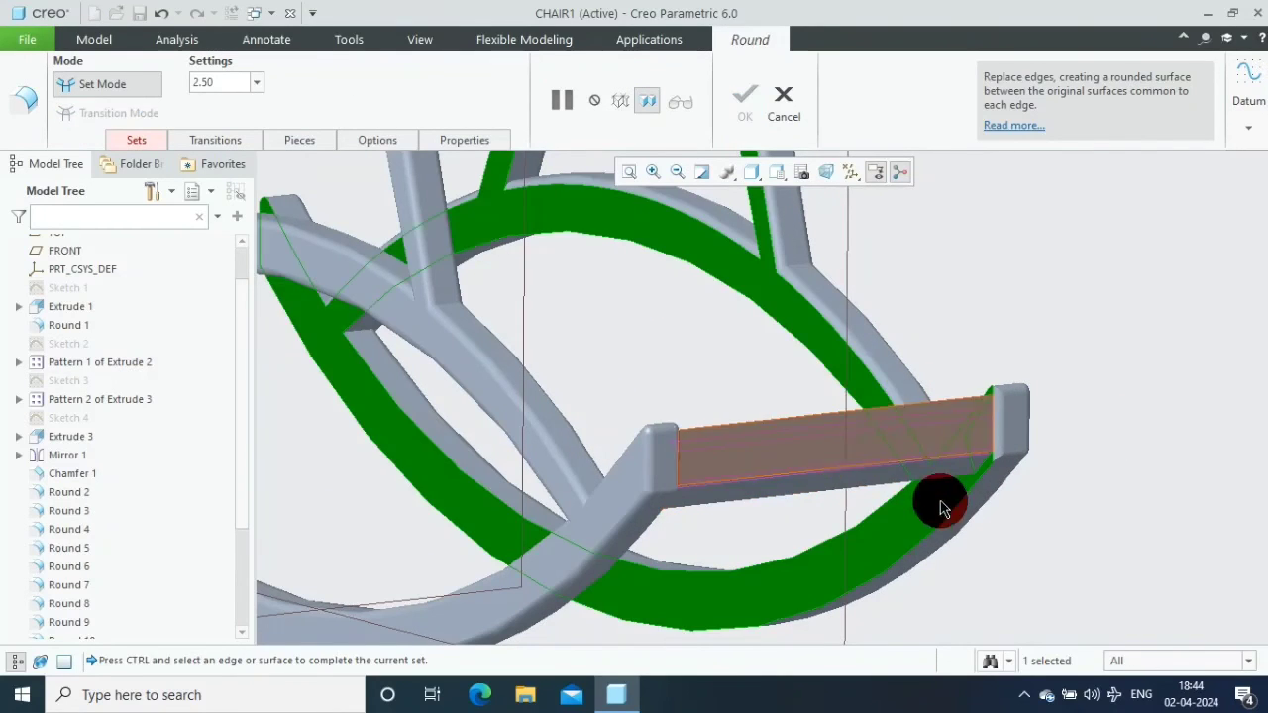
click(859, 488)
mouse_move(838, 396)
middle_down()
mouse_move(970, 454)
mouse_move(836, 360)
middle_up()
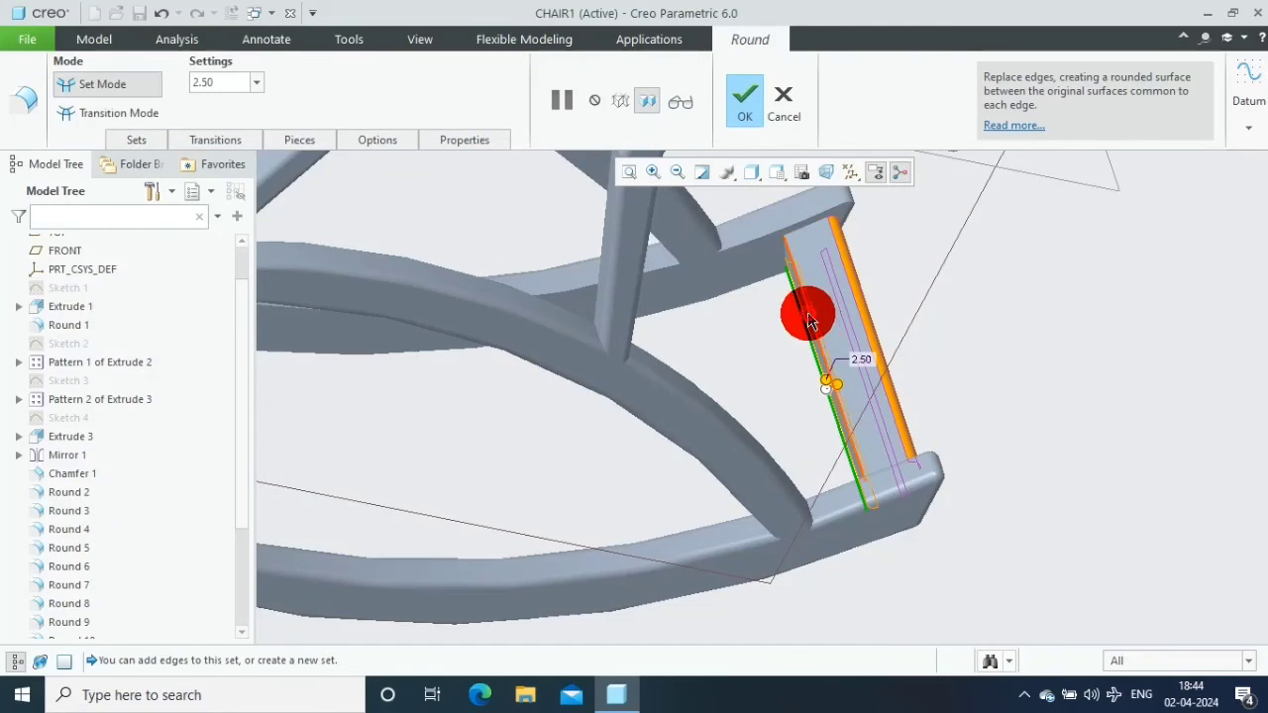
click(744, 99)
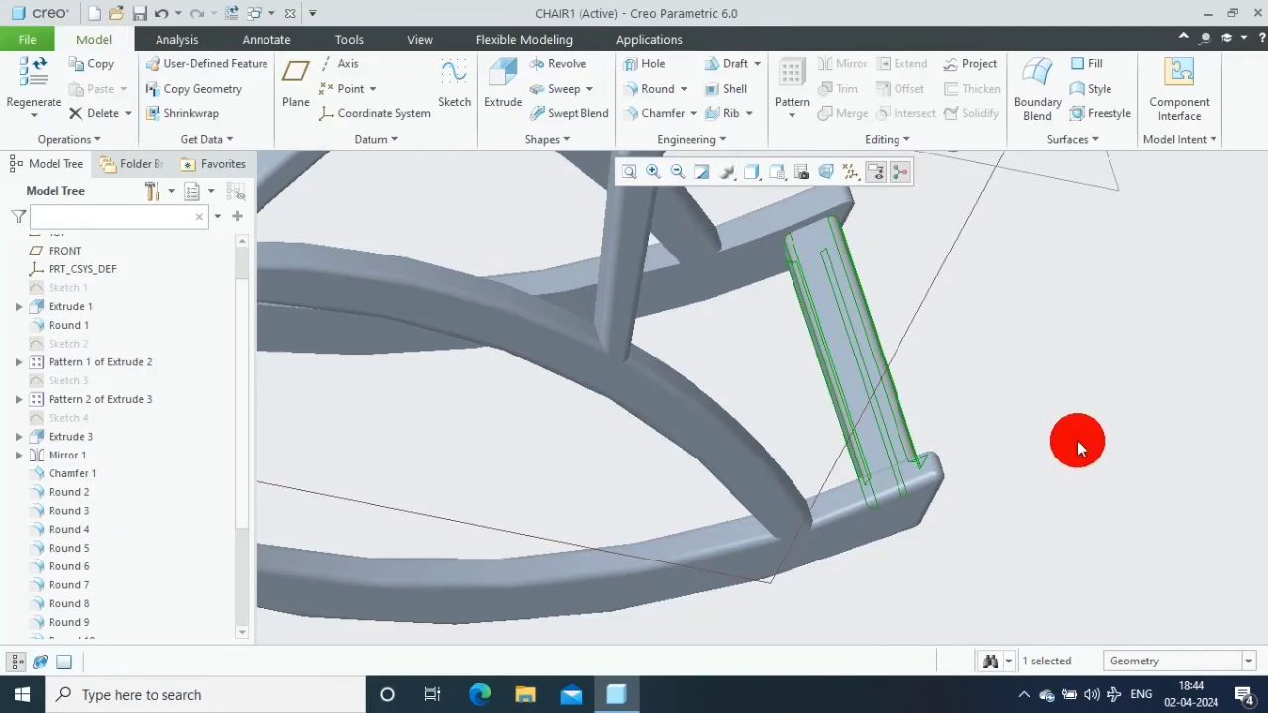
click(1077, 440)
scroll(862, 555, down, 5)
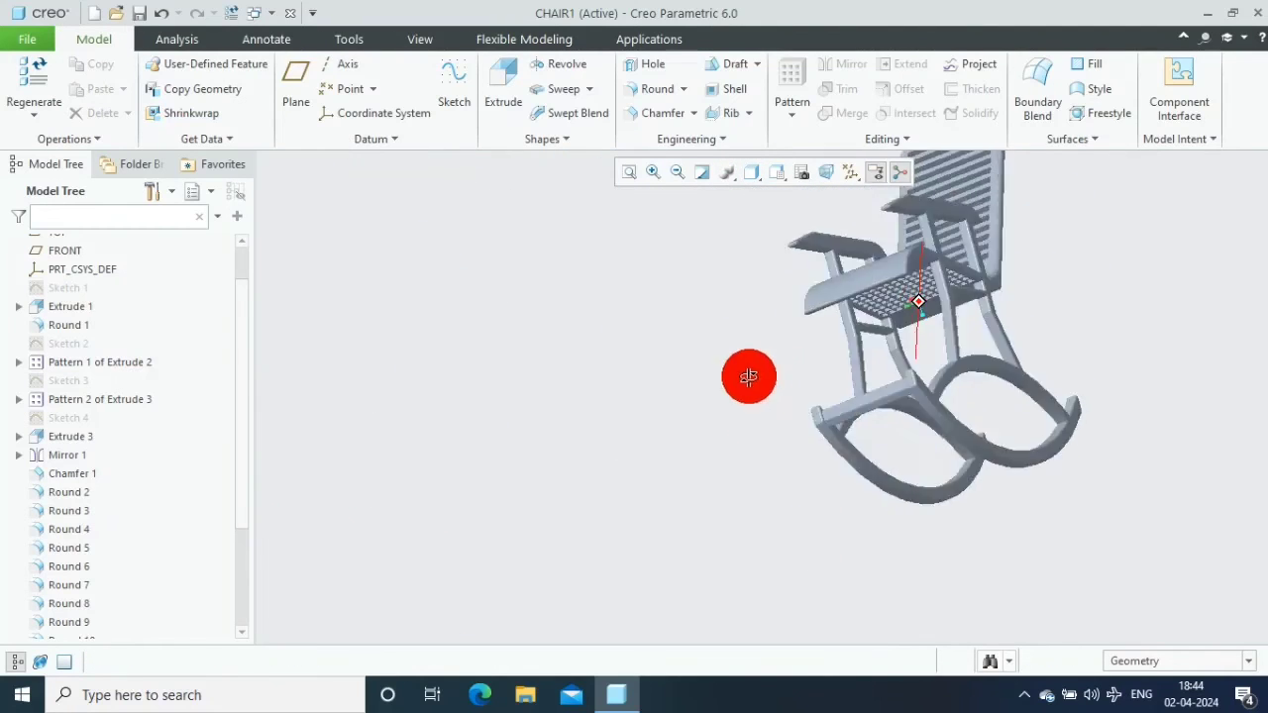
Fit the chair in view and turn off datum plane display
middle_drag(801, 503, 628, 181)
click(629, 171)
mouse_move(939, 499)
middle_down()
mouse_move(957, 530)
mouse_move(956, 373)
mouse_move(924, 295)
middle_up()
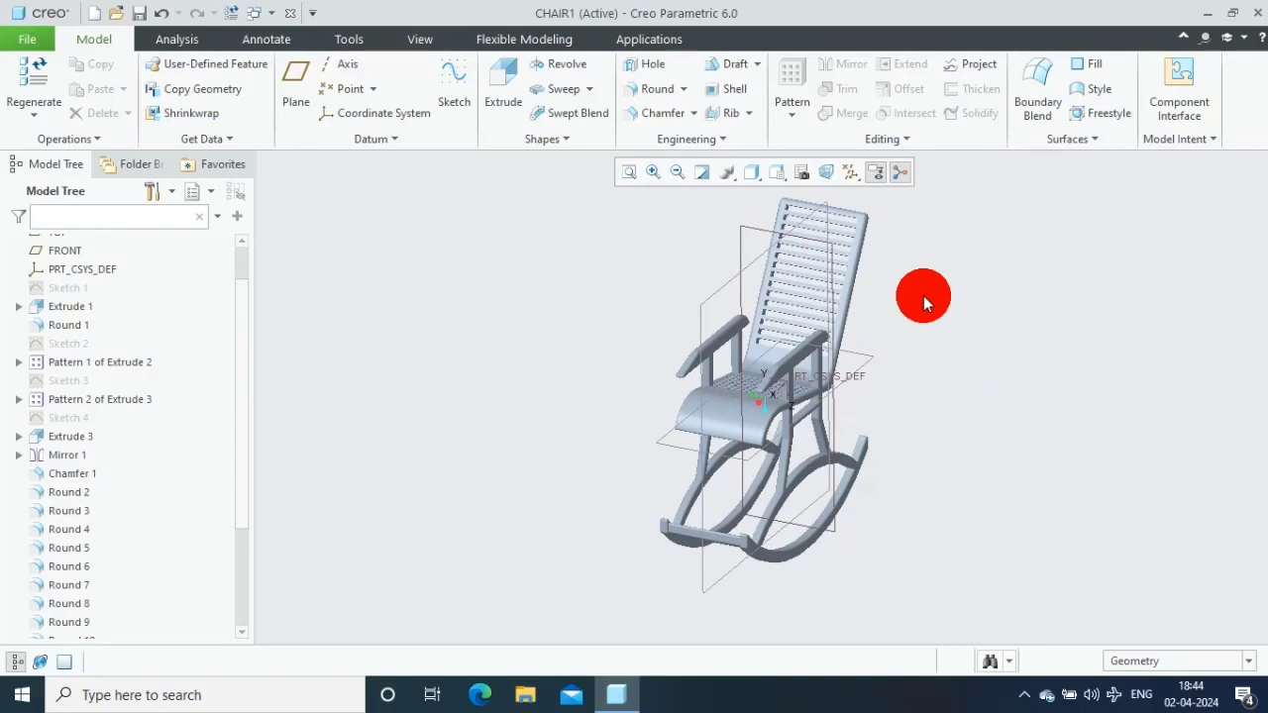
scroll(923, 295, up, 2)
click(843, 174)
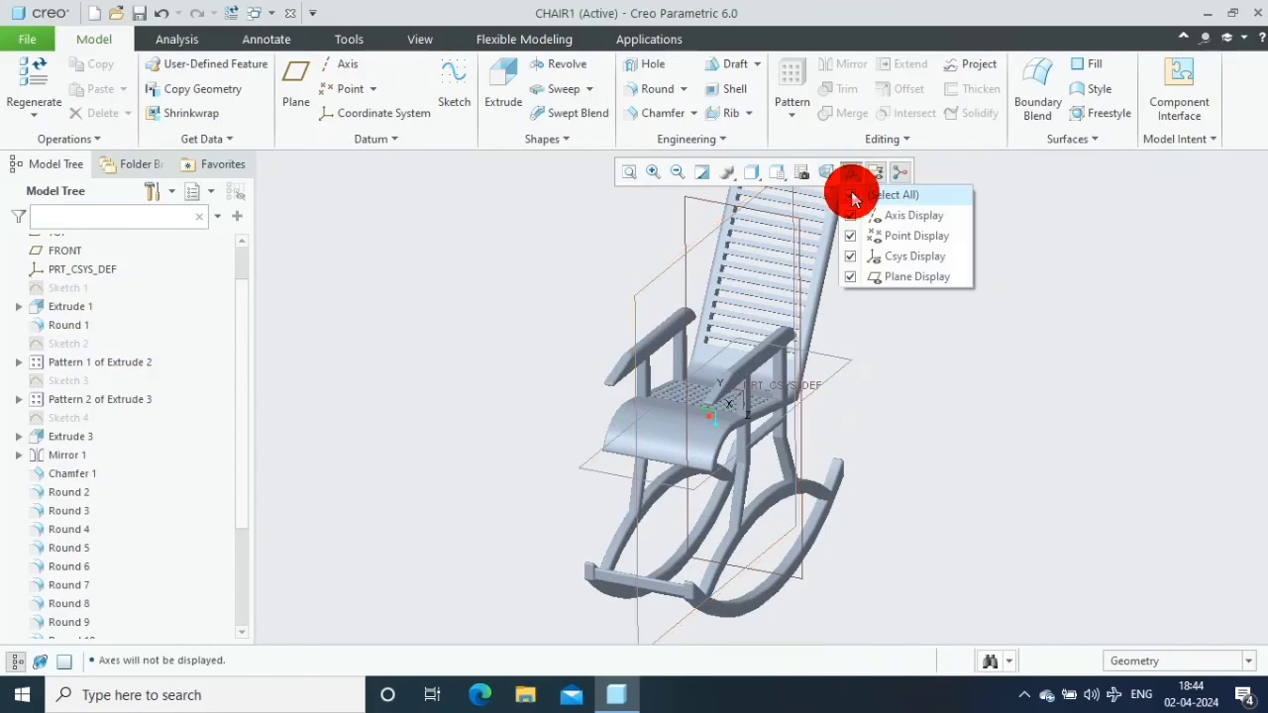
click(907, 274)
Reorient the chair and switch to the View tab
mouse_move(898, 498)
middle_down()
mouse_move(1025, 487)
mouse_move(978, 498)
mouse_move(977, 467)
mouse_move(940, 570)
middle_up()
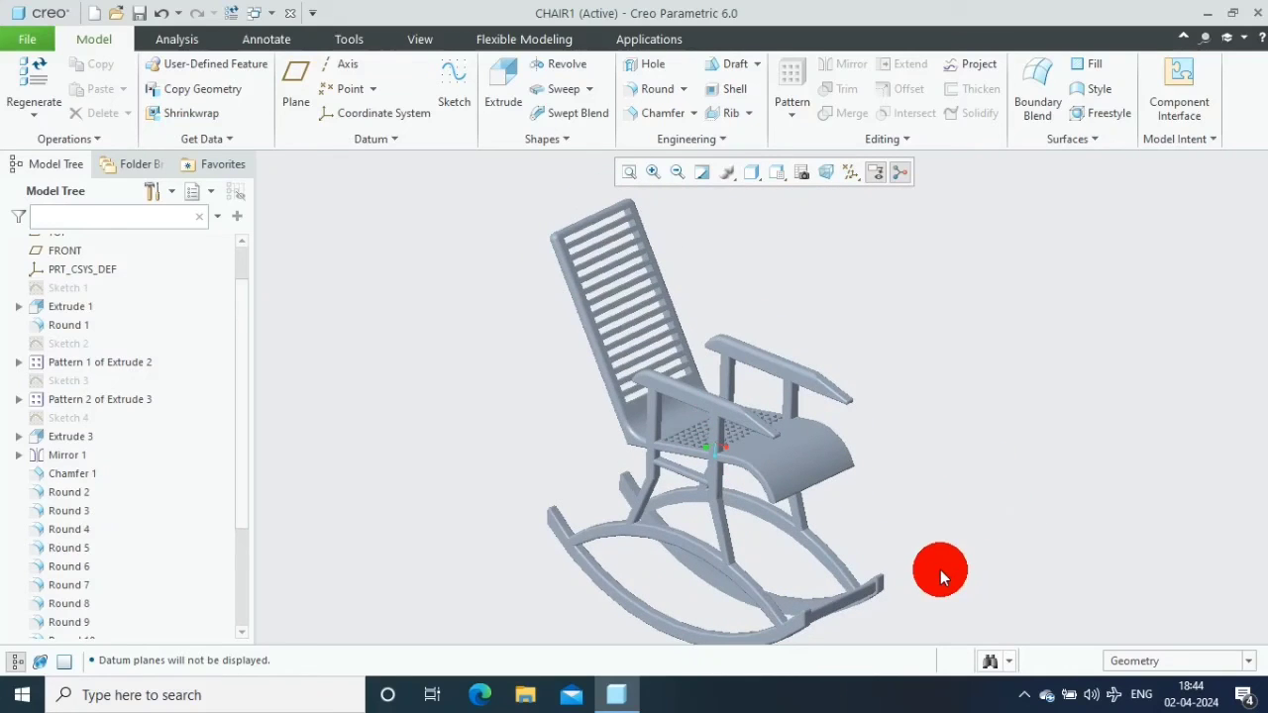
click(421, 39)
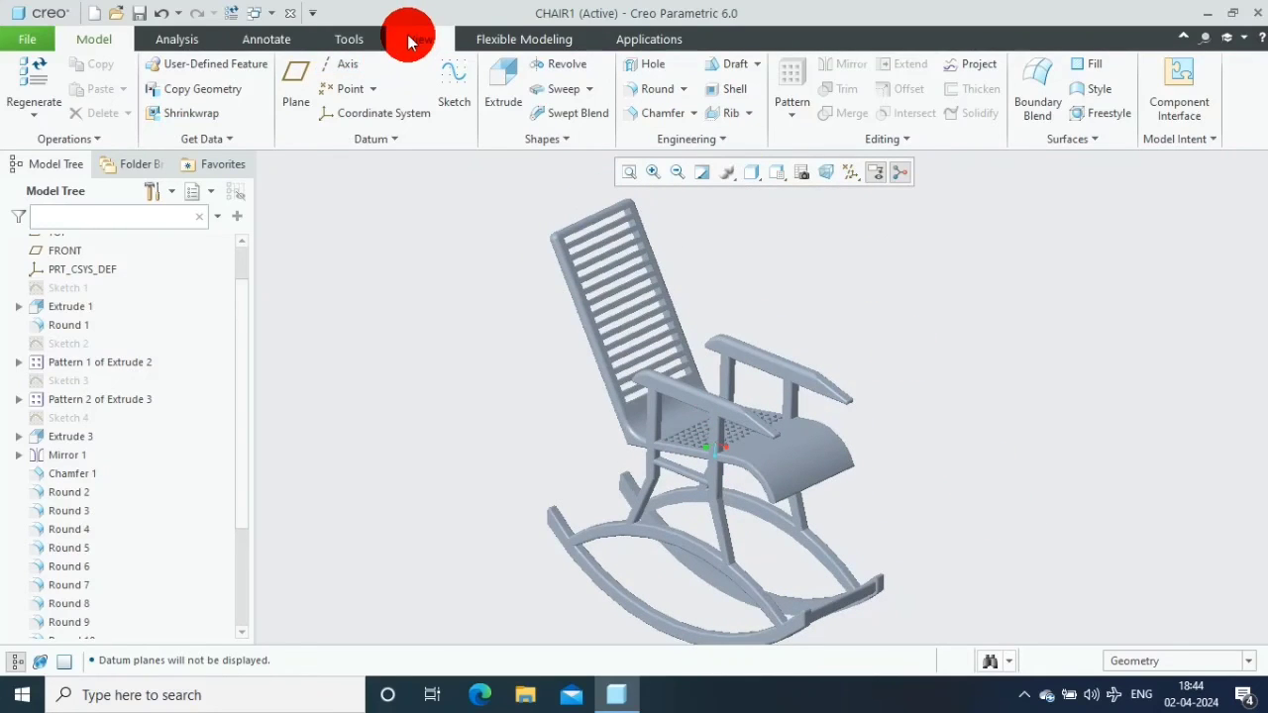
click(238, 107)
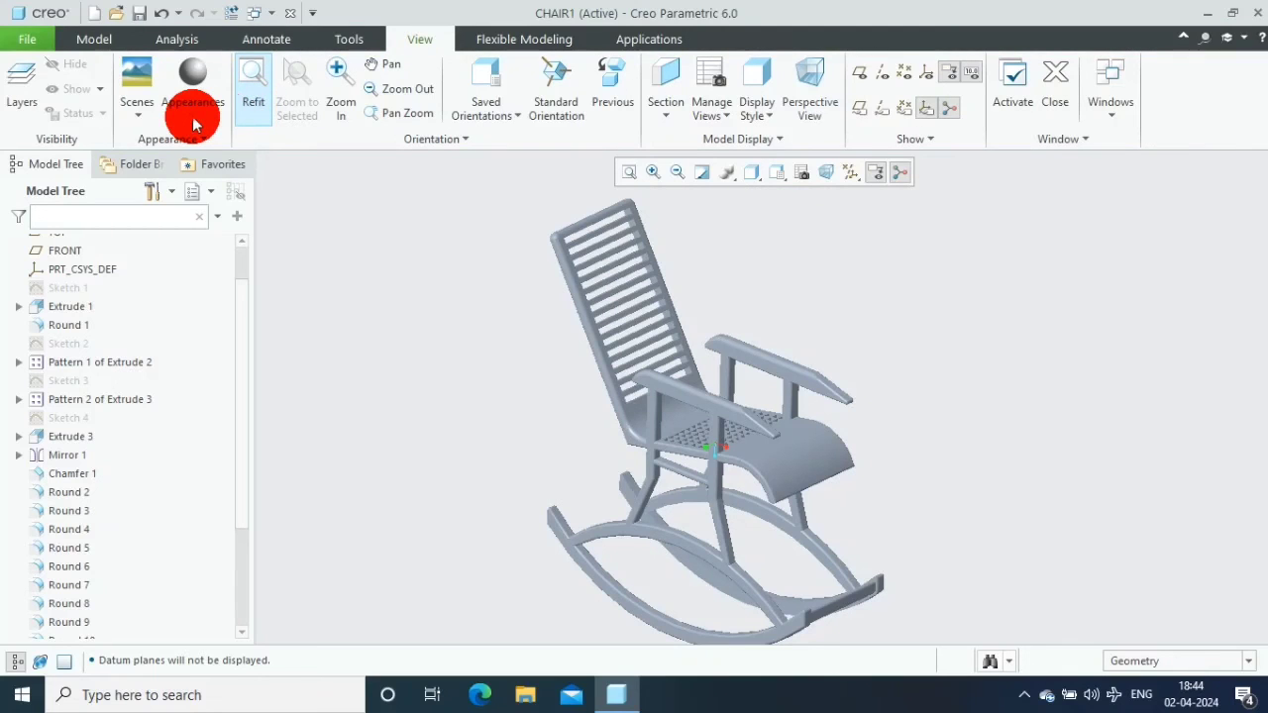
Browse the Wood material libraries in the appearance gallery without applying one
click(195, 121)
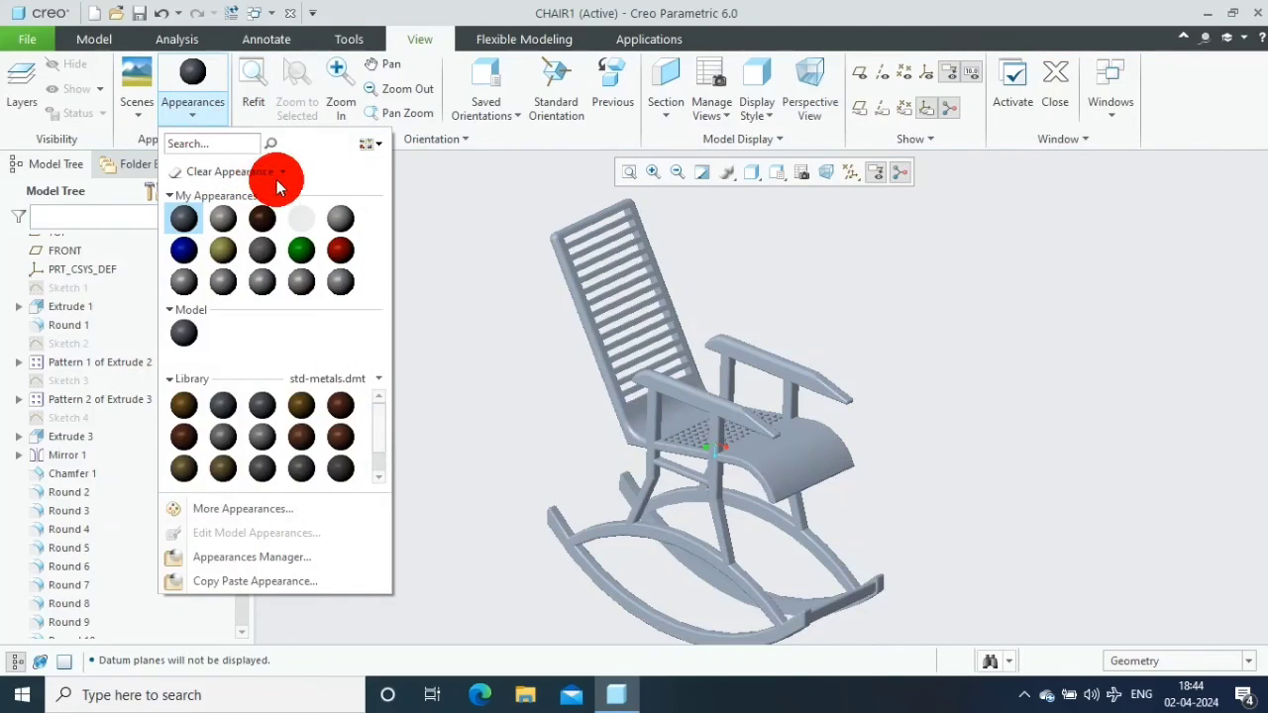
click(377, 379)
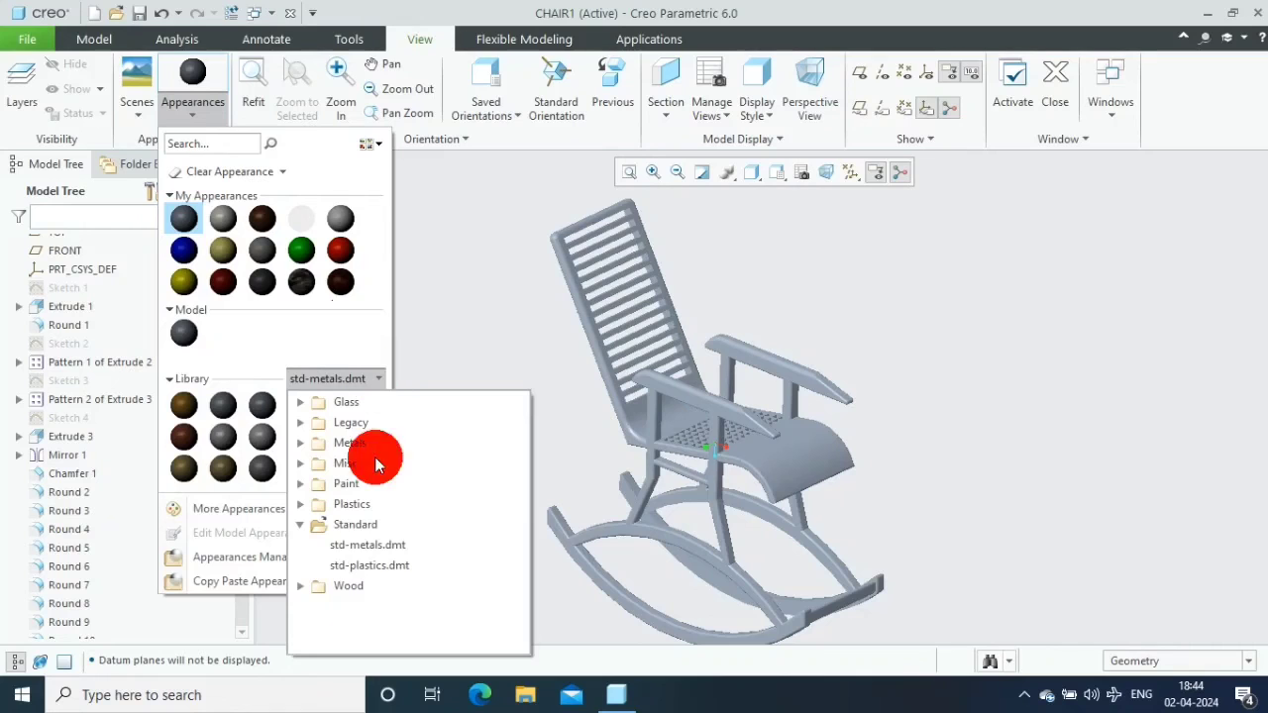
click(299, 585)
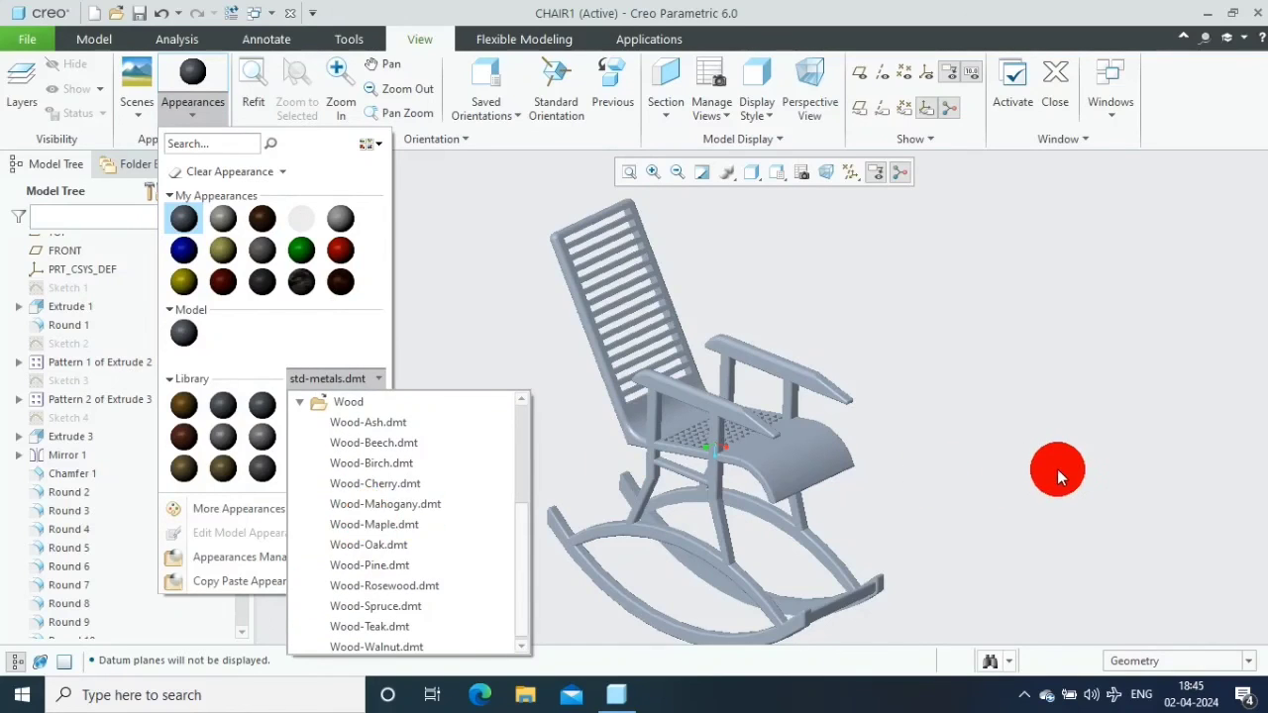
click(1057, 468)
click(892, 597)
scroll(848, 592, down, 2)
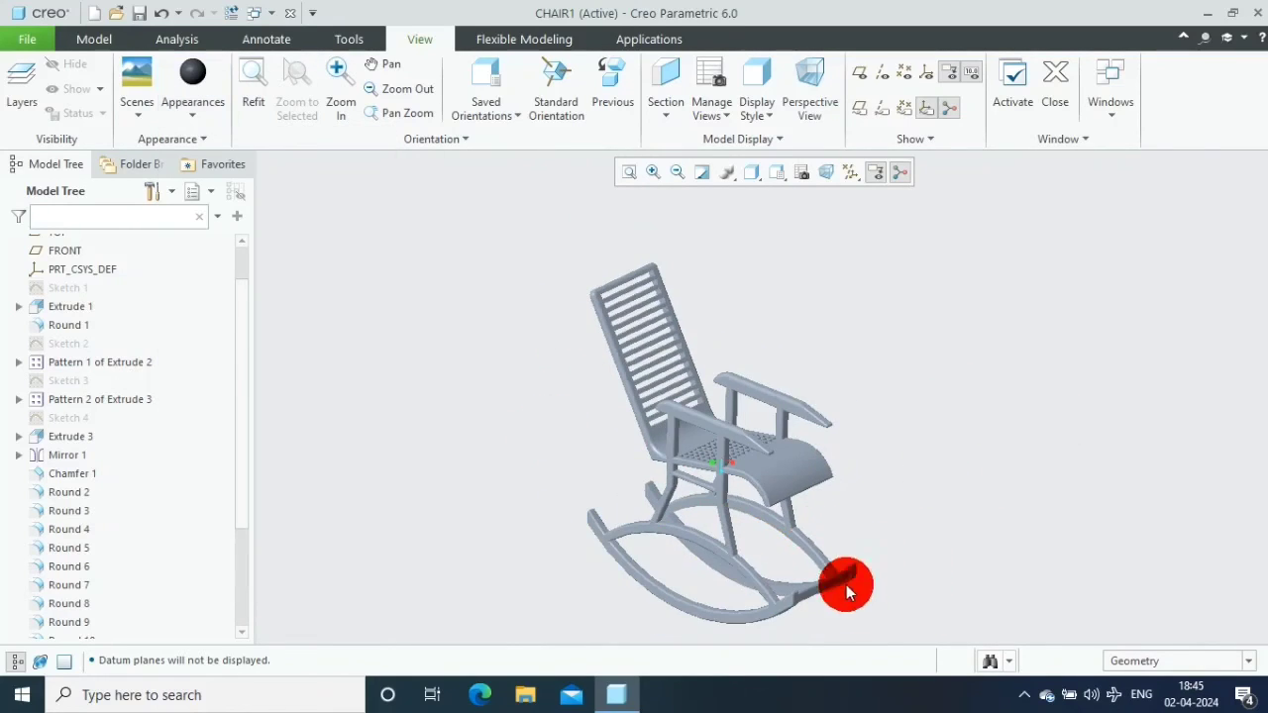
scroll(878, 628, up, 2)
scroll(466, 206, down, 2)
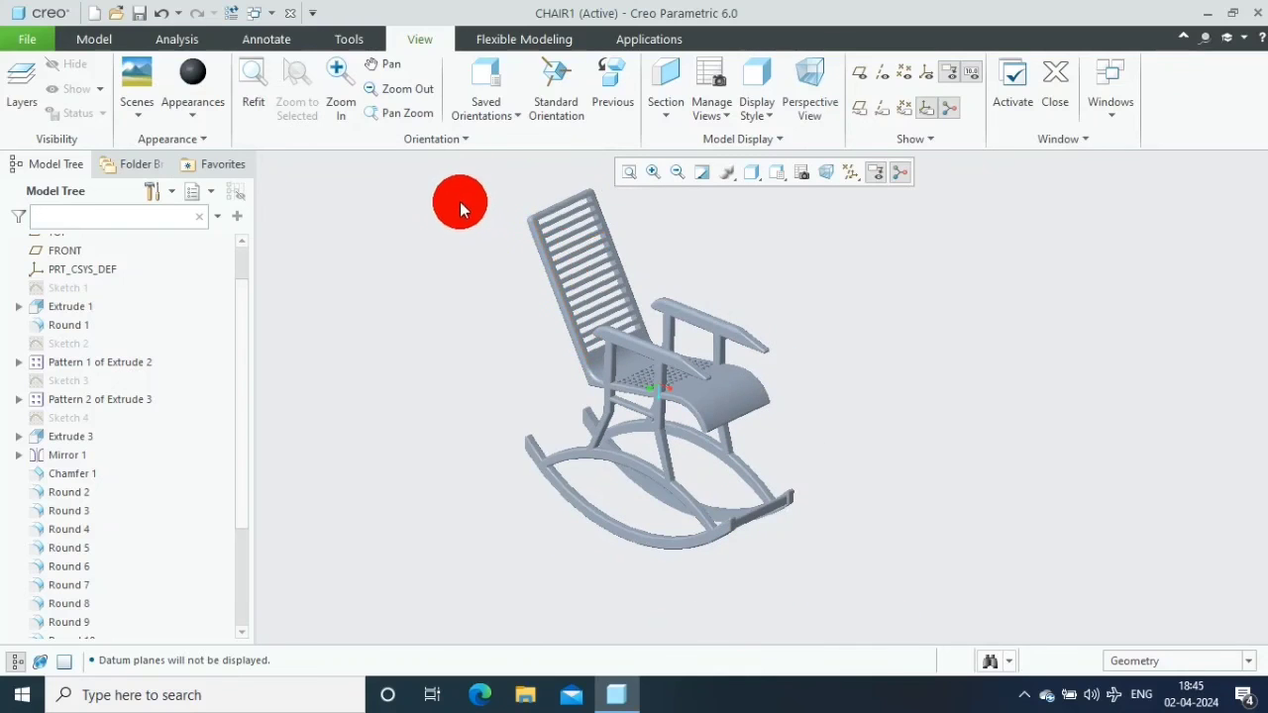
Select the whole chair and apply a Wood-Pine.dmt swatch after briefly loading Wood-Oak
drag(718, 564, 885, 606)
click(898, 324)
click(880, 595)
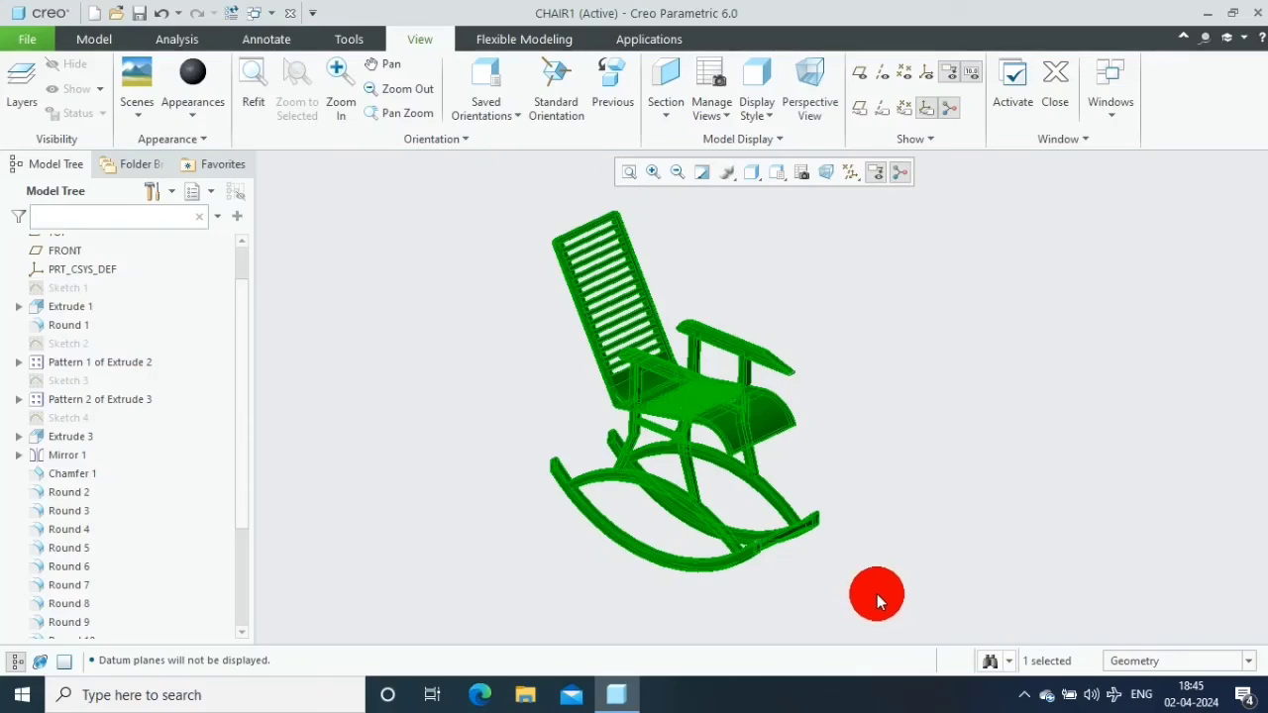
click(204, 123)
click(377, 379)
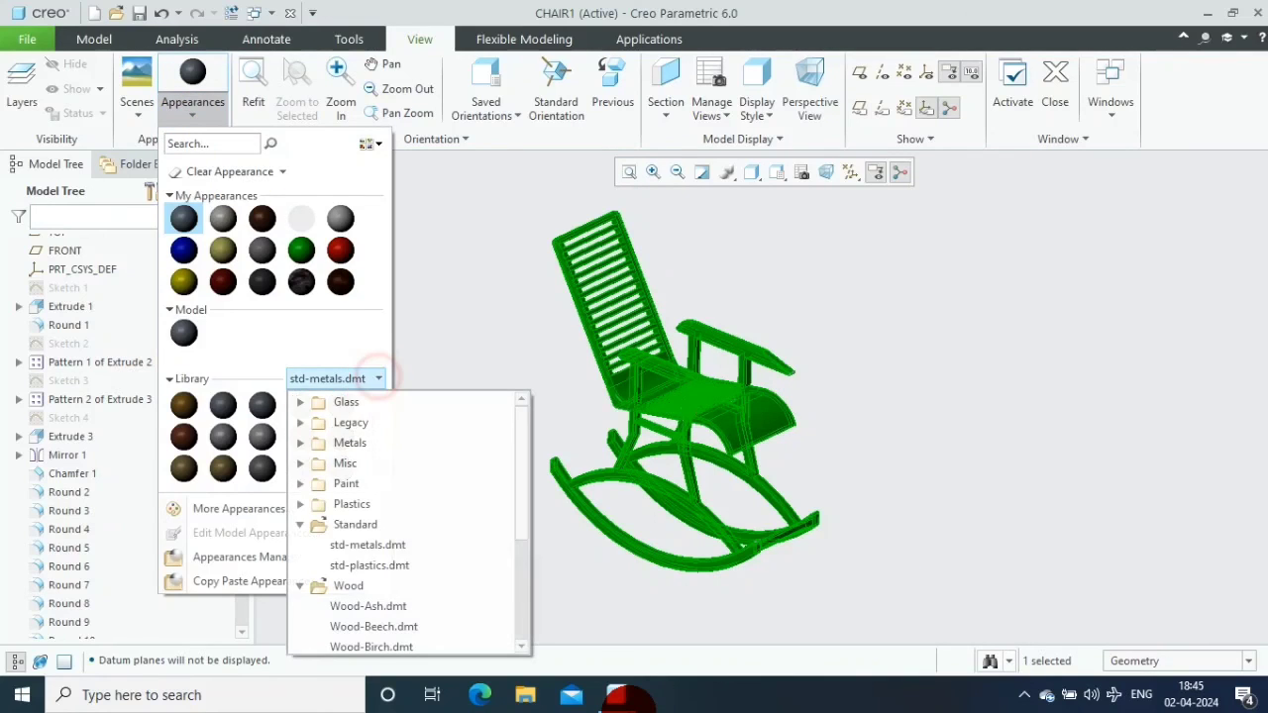
scroll(525, 511, down, 1)
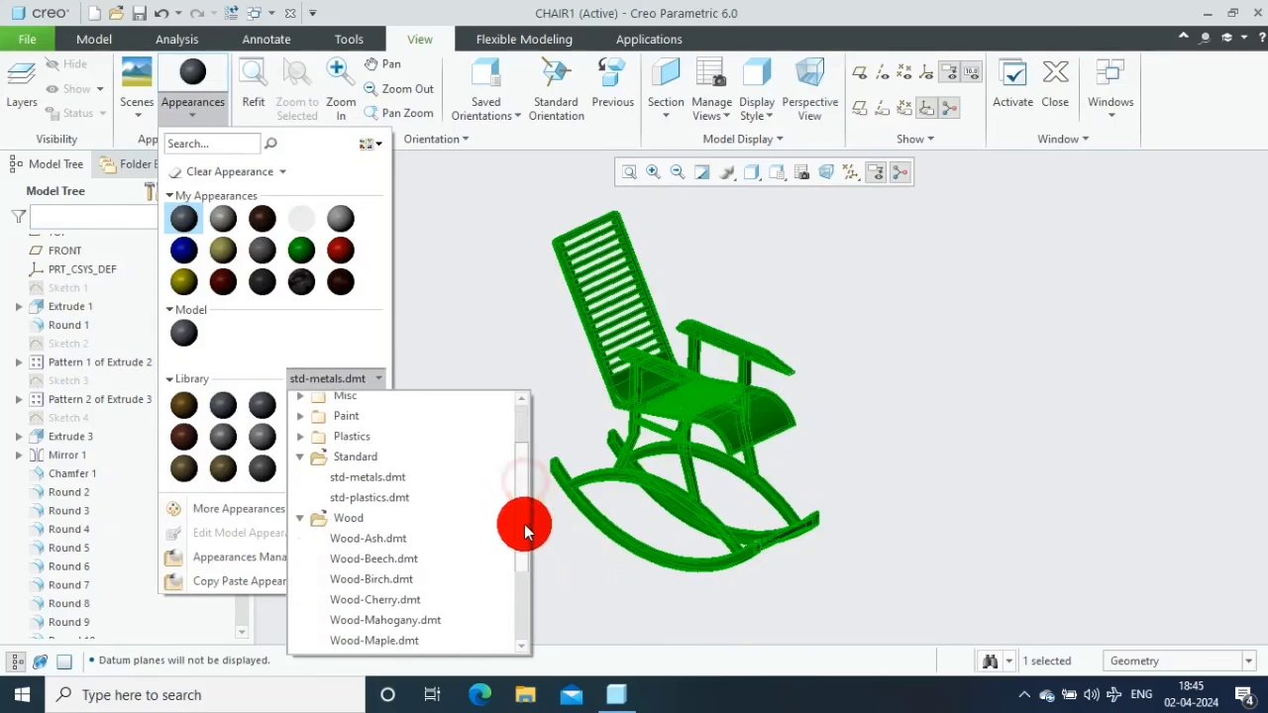
scroll(430, 552, down, 1)
scroll(435, 558, down, 1)
click(376, 558)
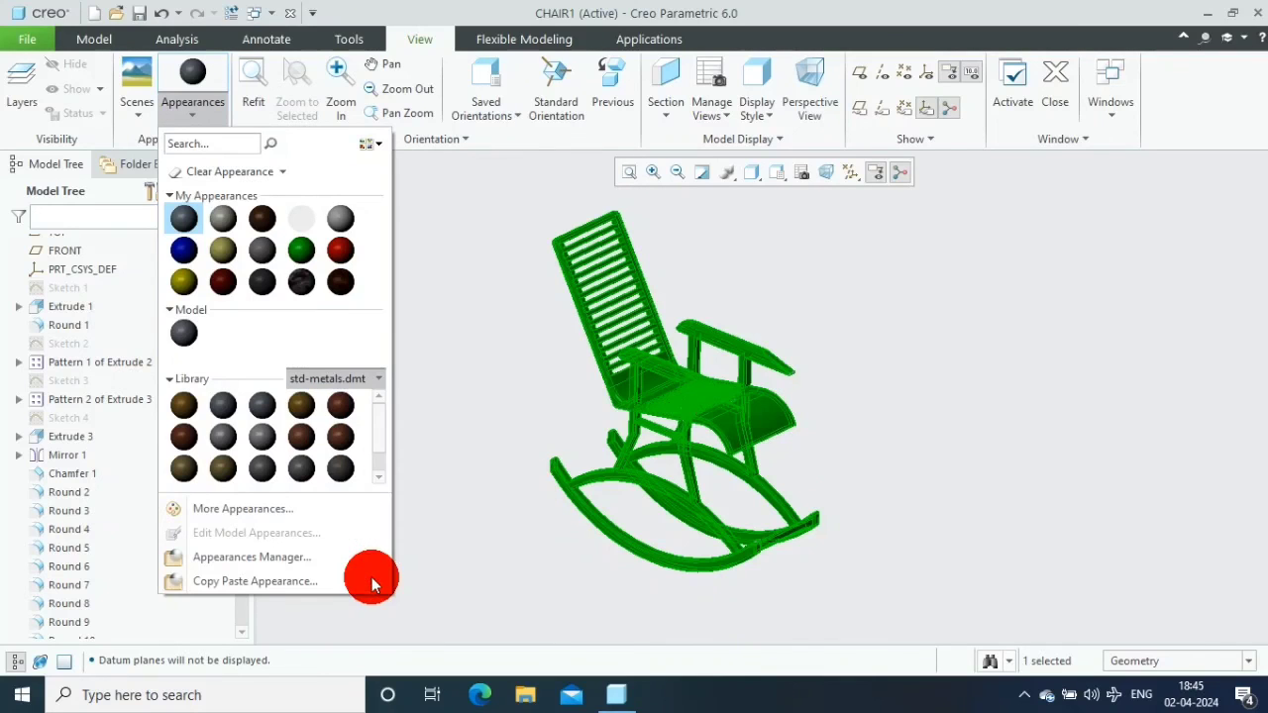
click(375, 379)
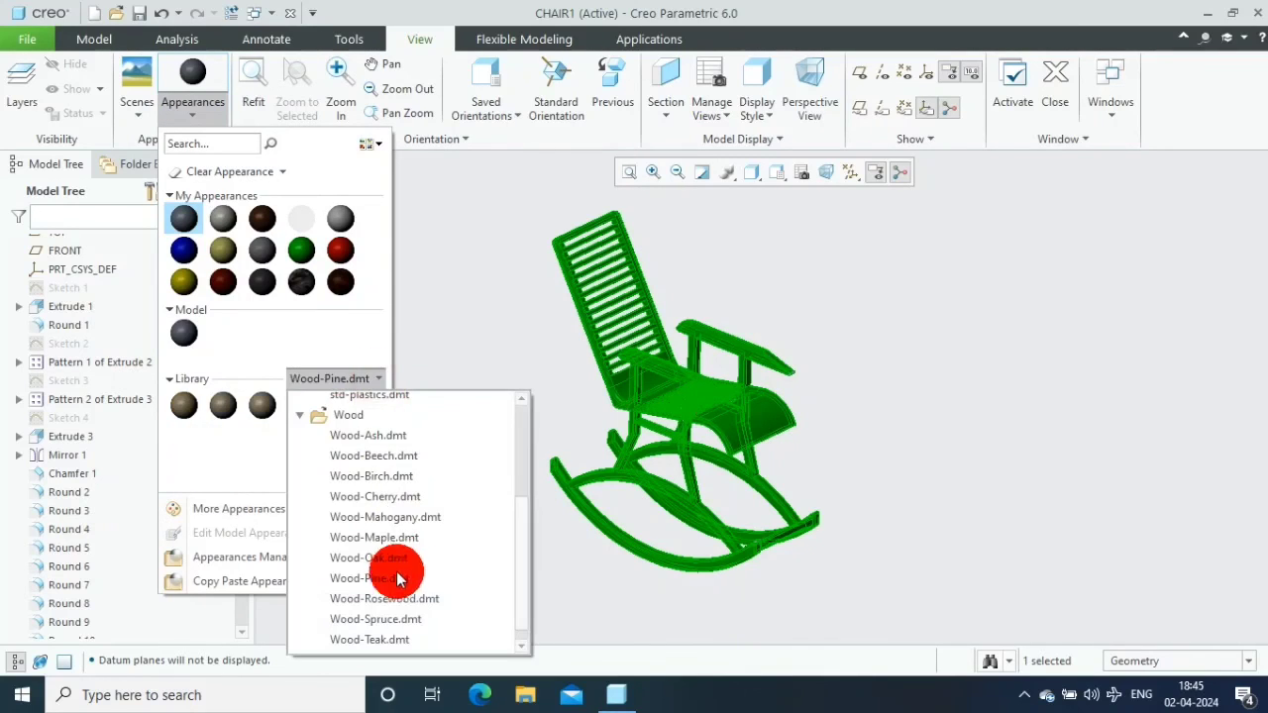
click(443, 580)
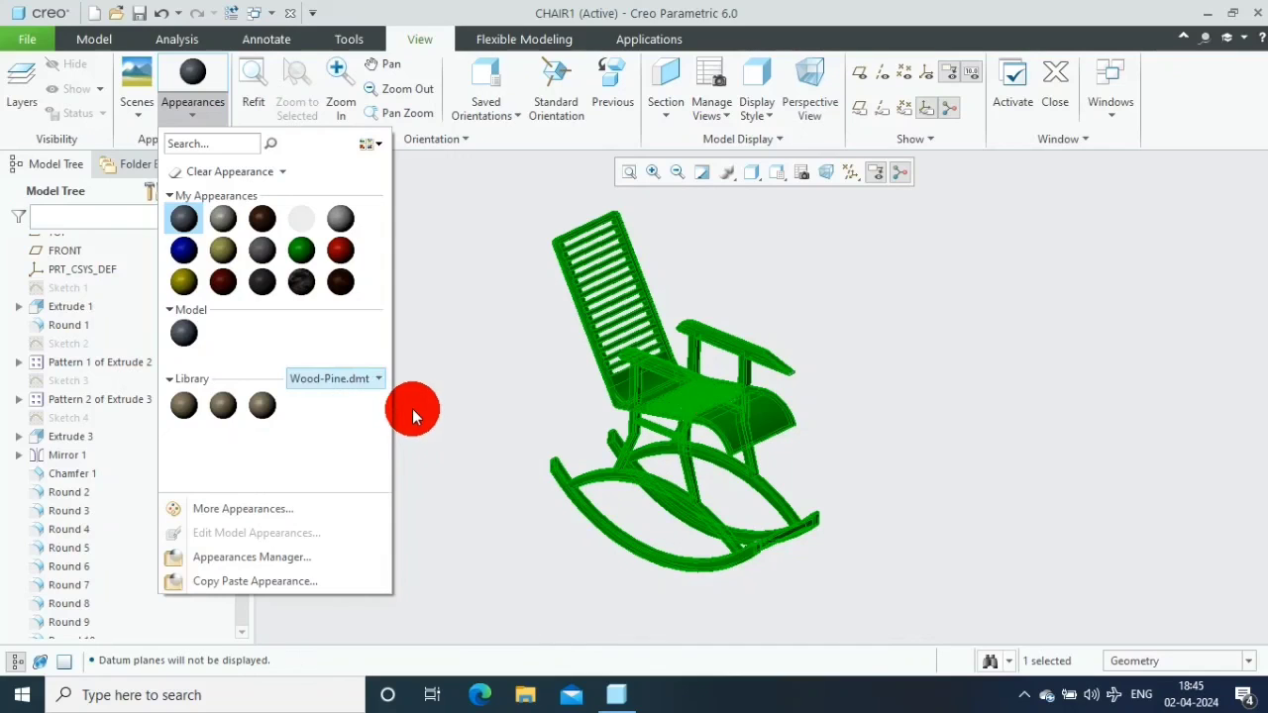
click(262, 406)
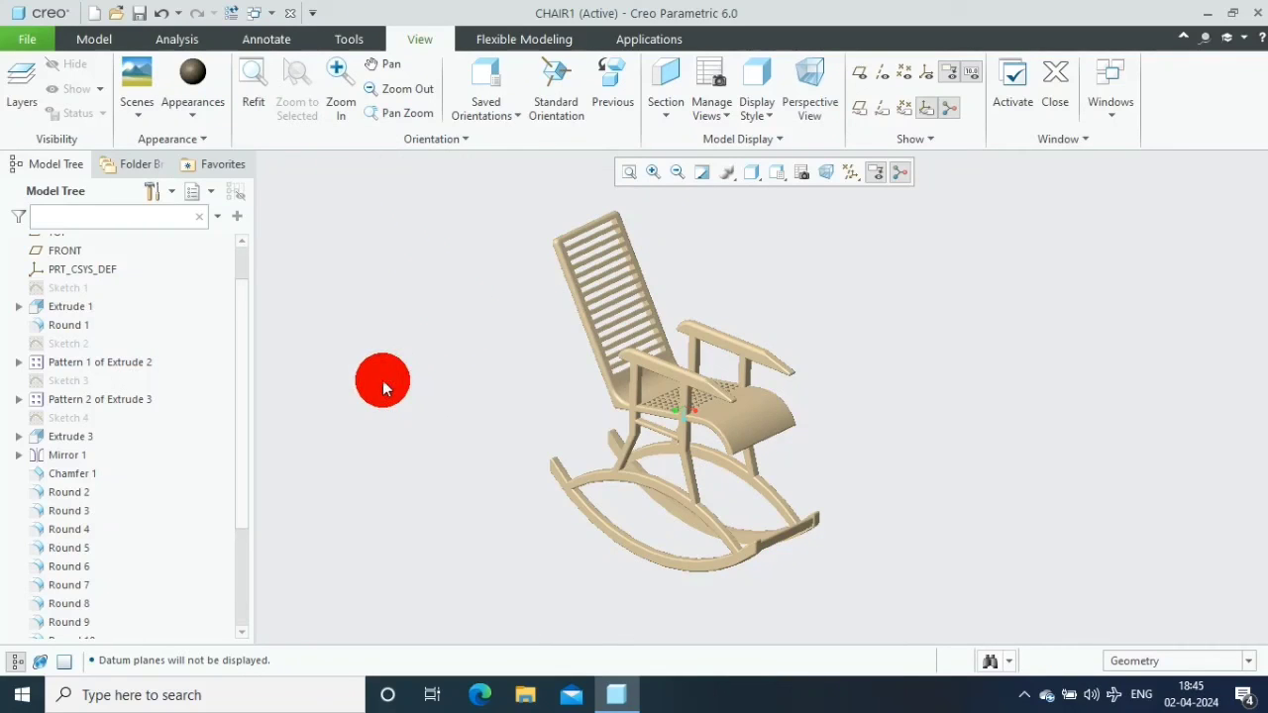
Load Wood-Teak.dmt and apply its dark teak swatch to the whole chair
scroll(381, 580, down, 2)
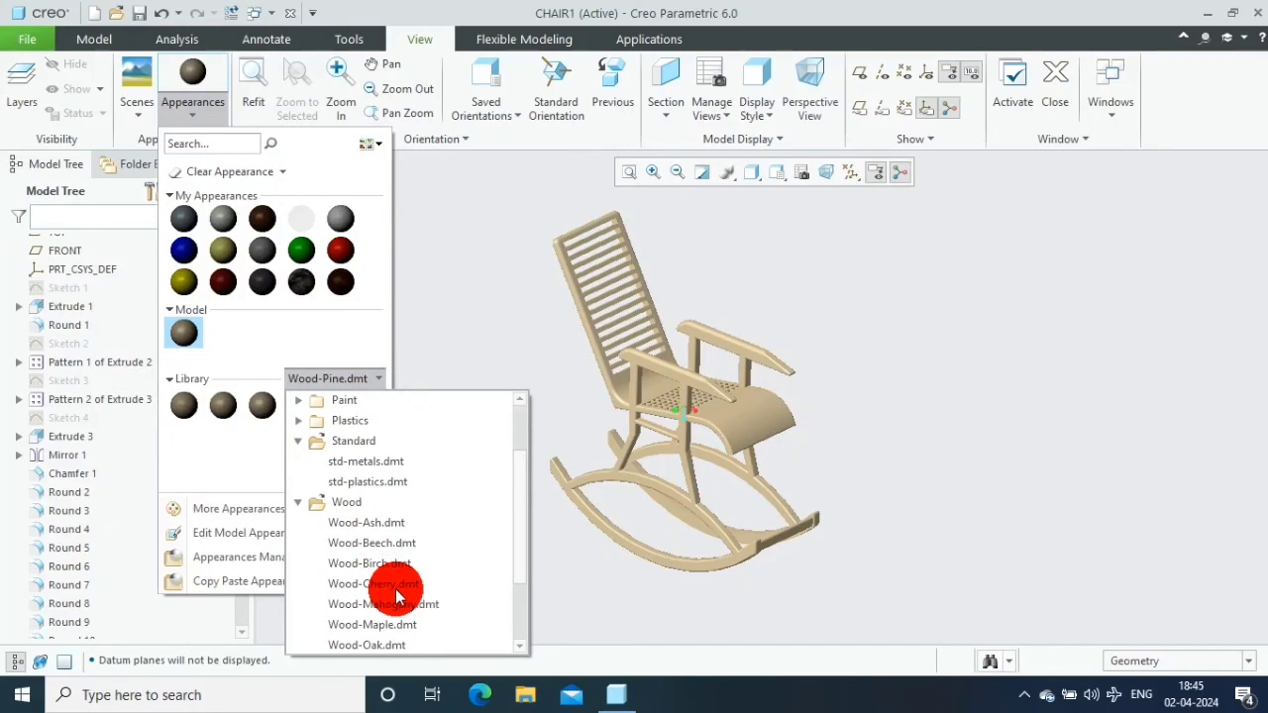
scroll(389, 609, down, 2)
click(389, 621)
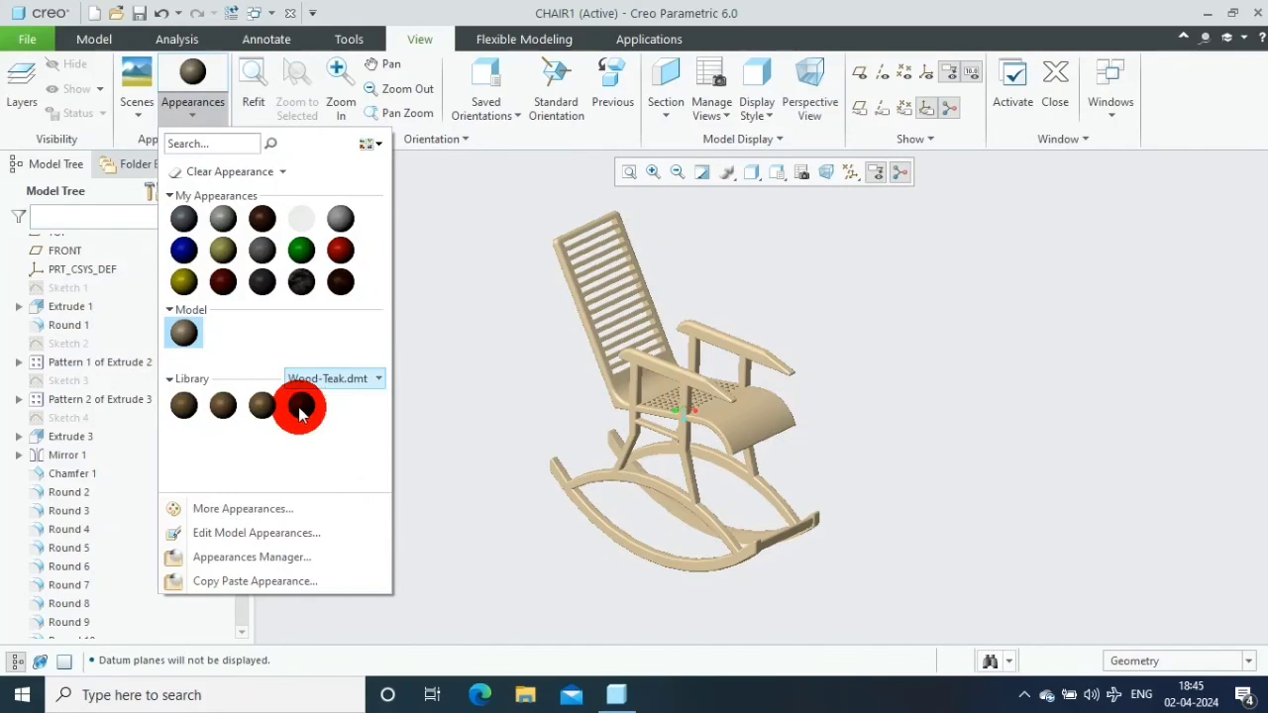
click(300, 407)
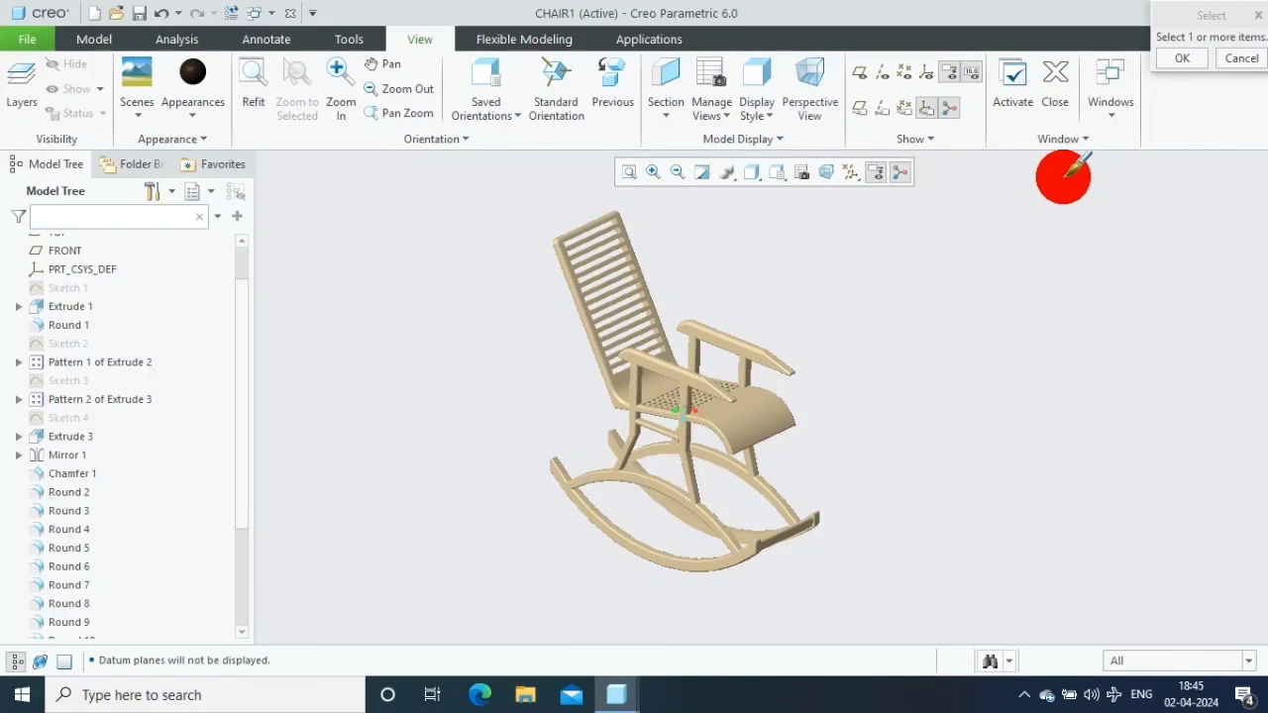
click(1241, 58)
click(753, 436)
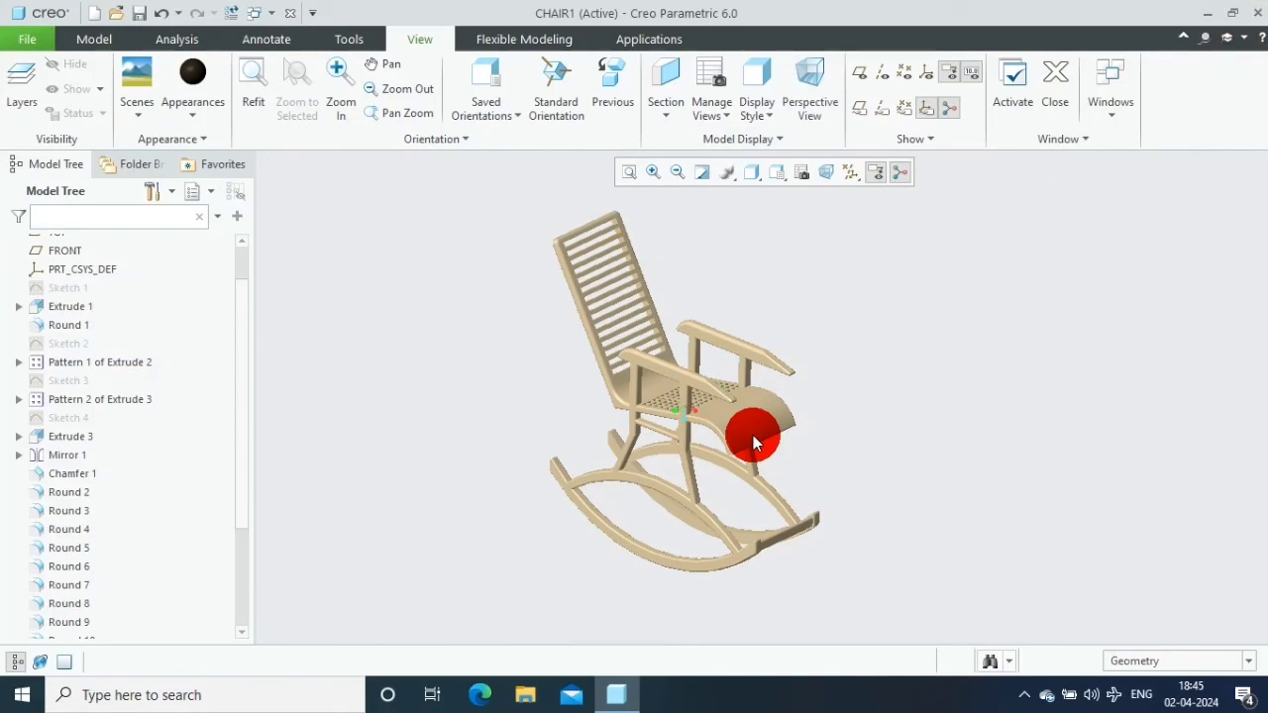
click(659, 361)
click(192, 85)
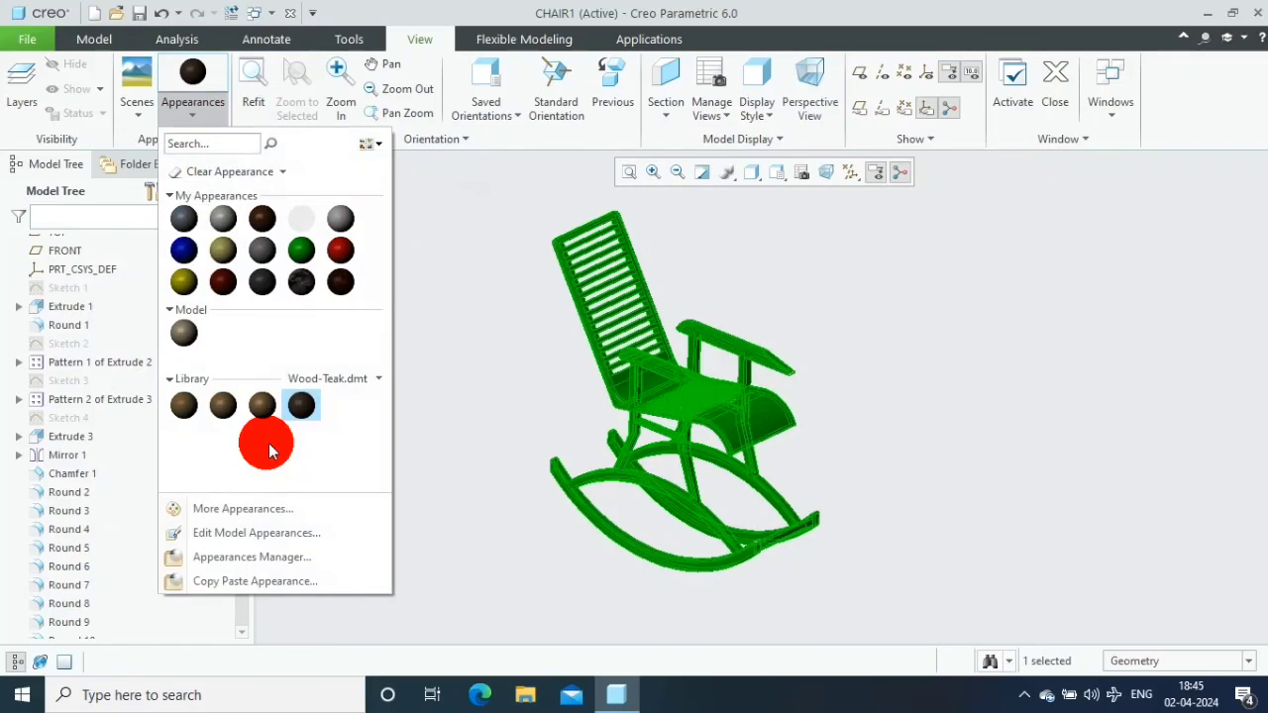
click(303, 406)
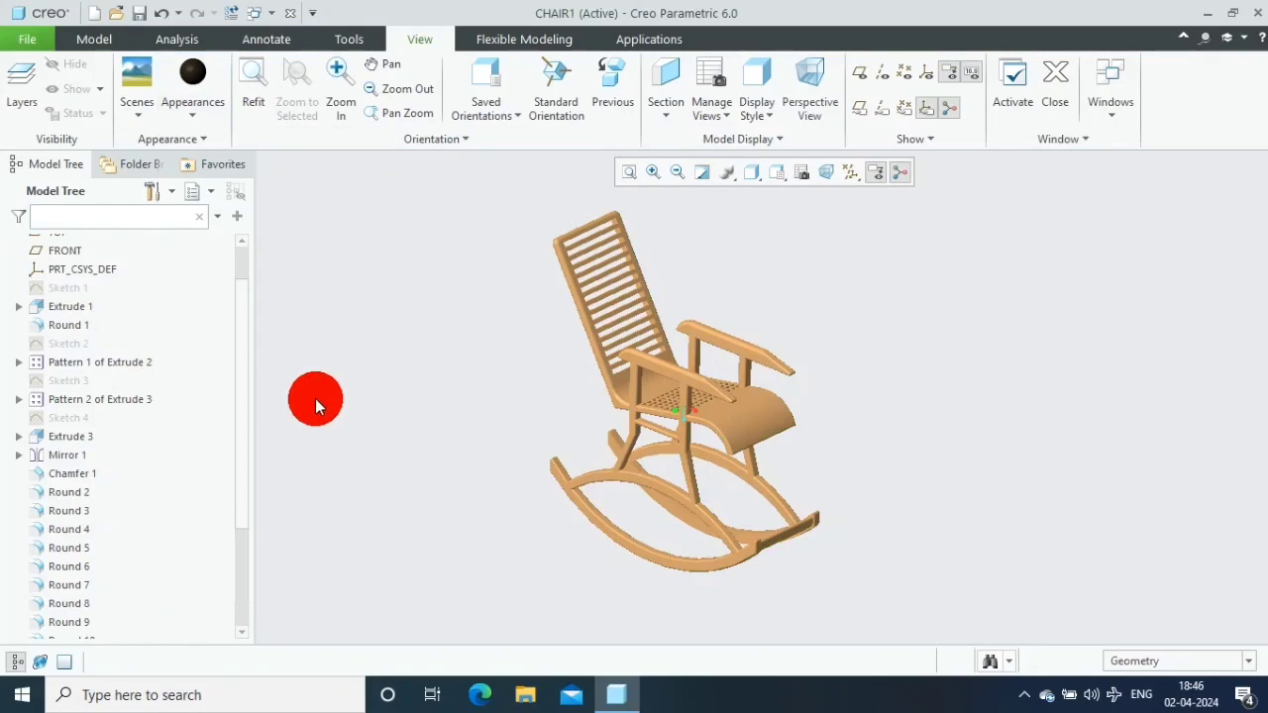
Set the display style to Shading With Edges, then to Shading With Reflections
mouse_move(432, 370)
middle_down()
mouse_move(858, 308)
mouse_move(821, 379)
mouse_move(823, 348)
middle_up()
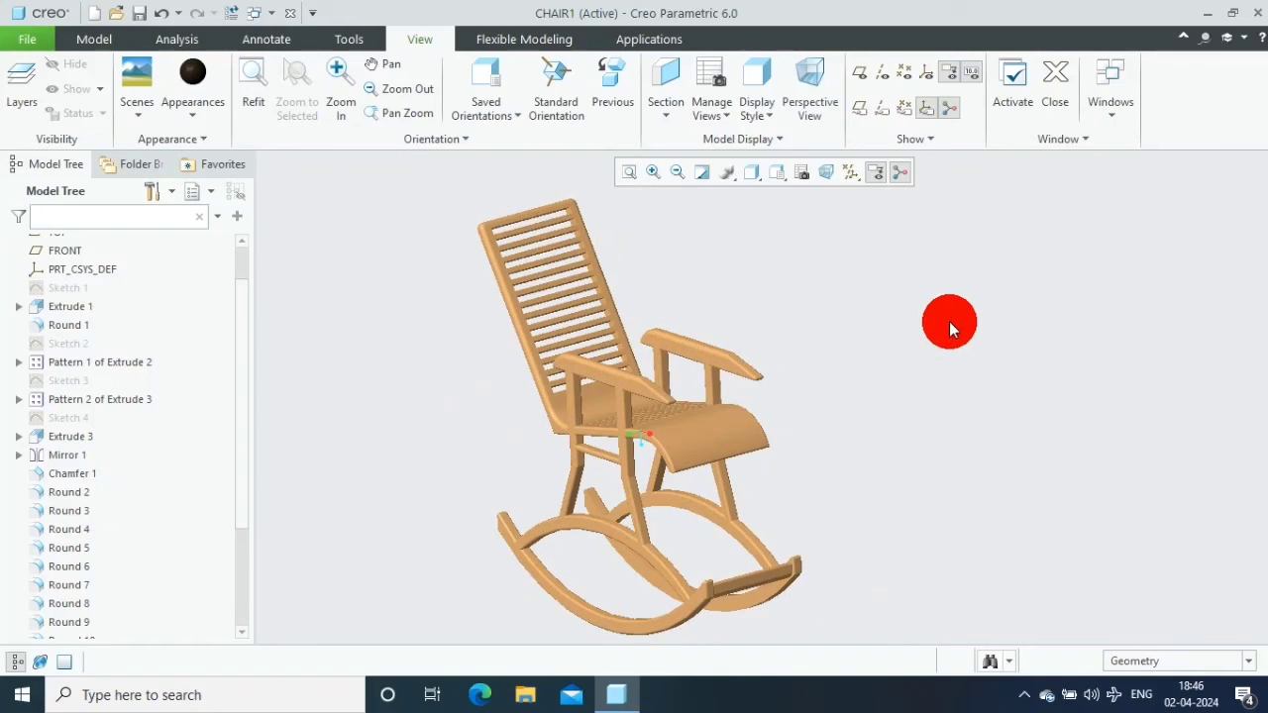
click(751, 172)
click(788, 211)
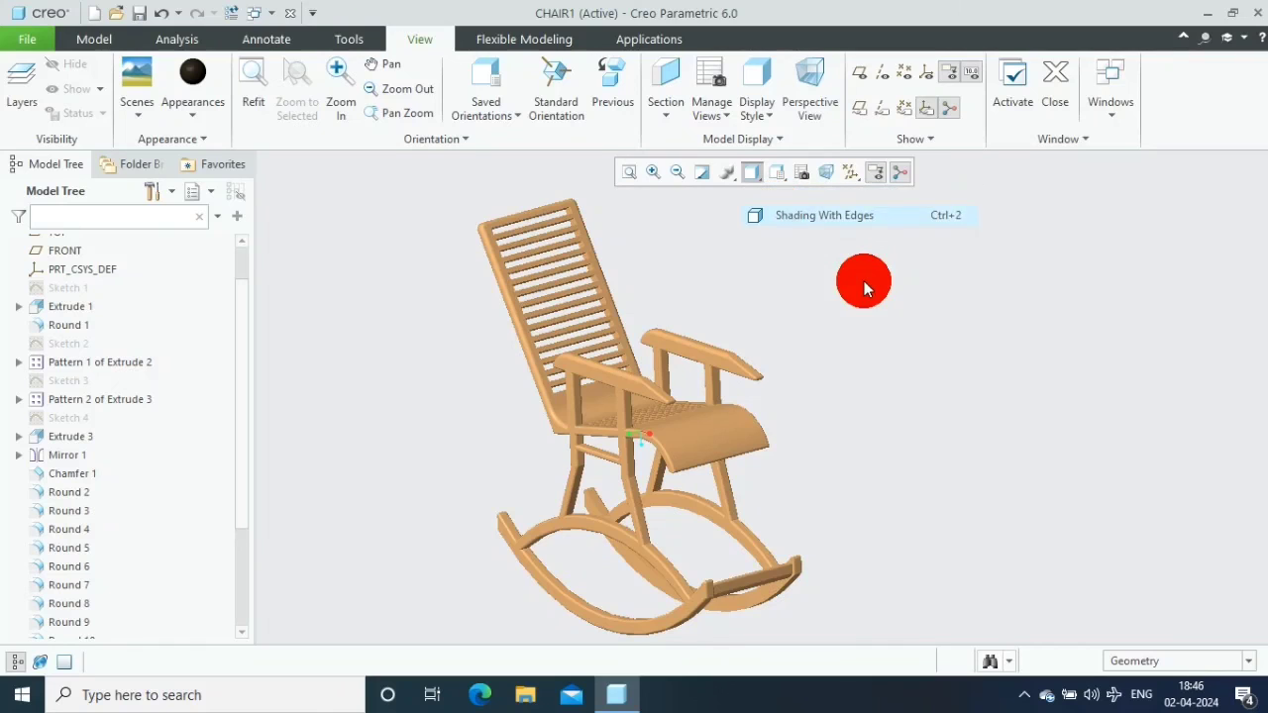
click(751, 173)
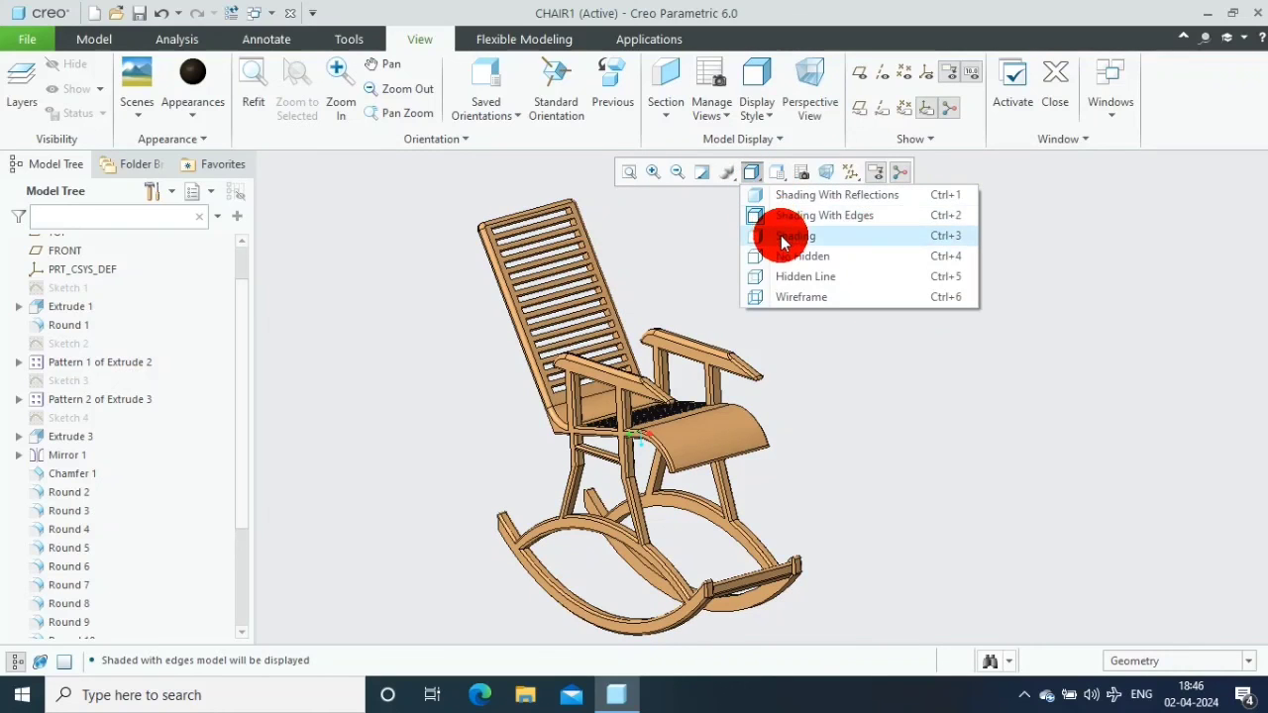
click(783, 194)
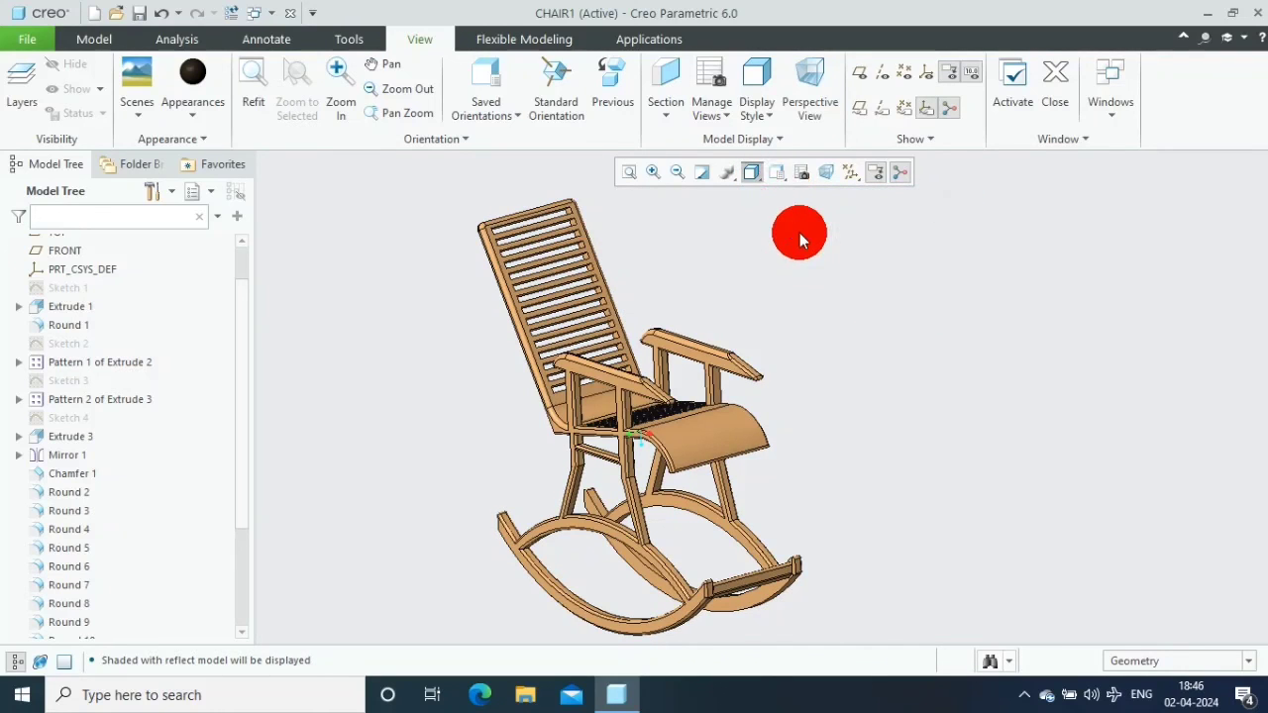
Orbit the reflective teak chair to rear and front three-quarter views, then reveal hidden tray icons
mouse_move(841, 293)
middle_down()
mouse_move(532, 589)
mouse_move(476, 571)
mouse_move(932, 462)
mouse_move(955, 472)
mouse_move(823, 499)
mouse_move(839, 513)
mouse_move(818, 506)
mouse_move(974, 487)
mouse_move(920, 486)
mouse_move(938, 504)
mouse_move(935, 467)
mouse_move(844, 473)
mouse_move(936, 477)
middle_up()
mouse_move(1007, 347)
middle_down()
mouse_move(912, 334)
mouse_move(1090, 340)
mouse_move(872, 472)
mouse_move(954, 475)
mouse_move(893, 496)
mouse_move(994, 473)
mouse_move(1022, 493)
mouse_move(1102, 440)
middle_up()
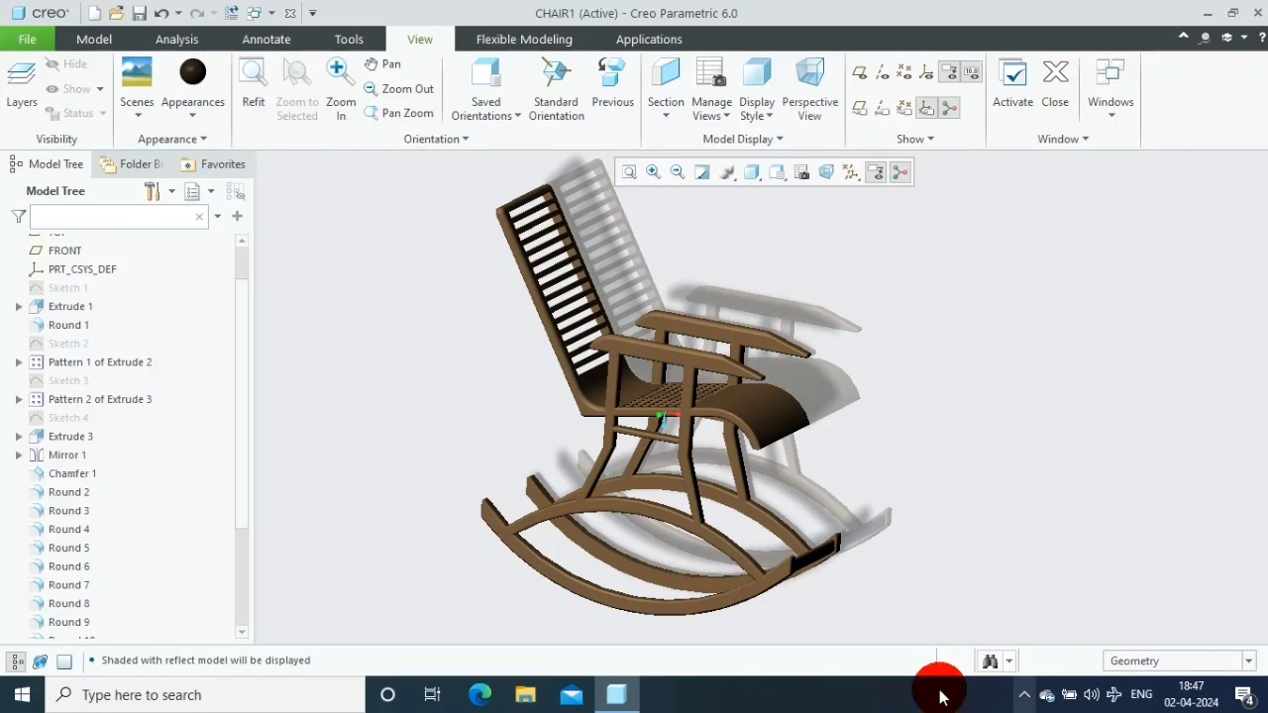
mouse_move(912, 503)
middle_down()
mouse_move(889, 503)
mouse_move(875, 532)
mouse_move(928, 507)
mouse_move(796, 526)
mouse_move(968, 492)
mouse_move(1129, 521)
mouse_move(922, 506)
mouse_move(967, 528)
mouse_move(816, 481)
mouse_move(883, 518)
middle_up()
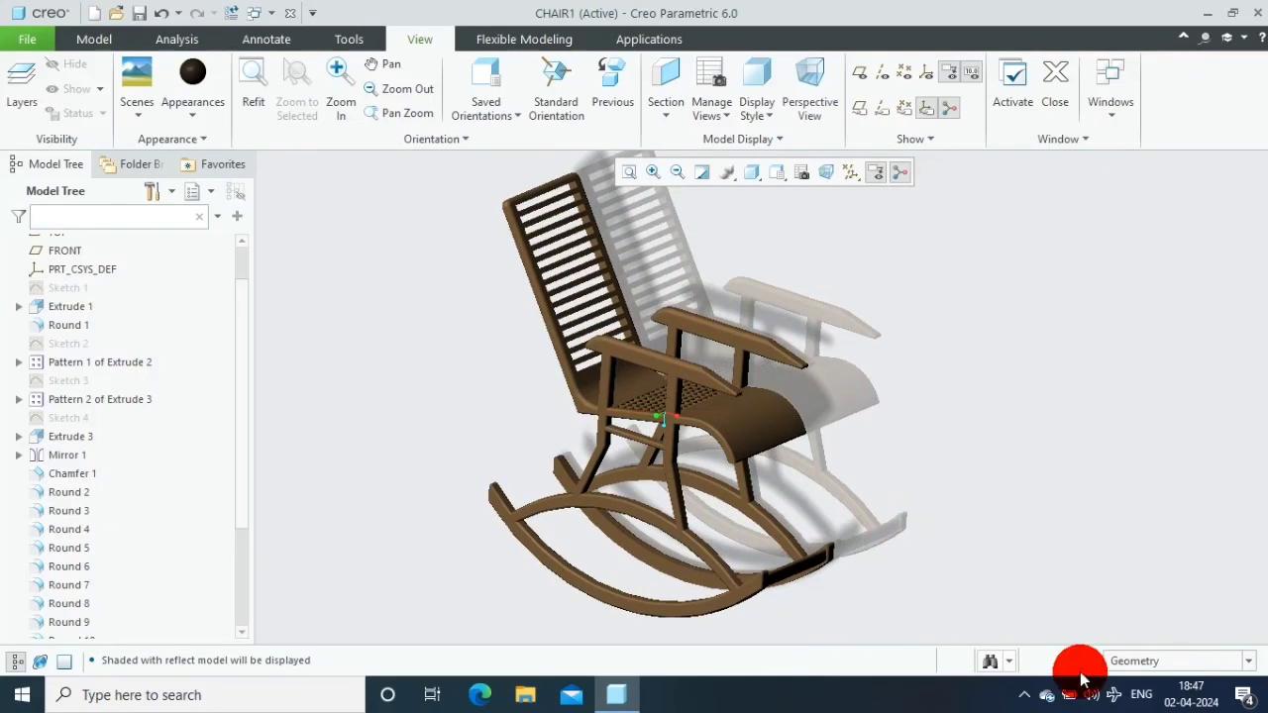
click(1023, 697)
click(1021, 697)
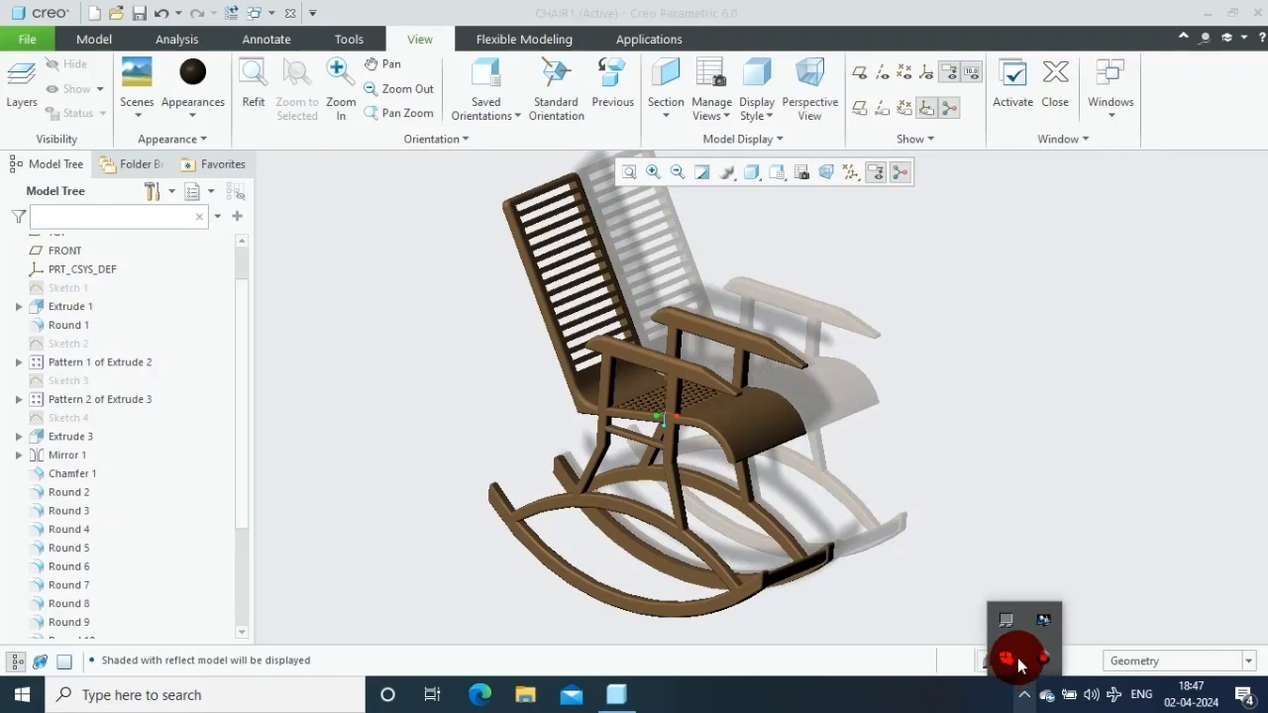